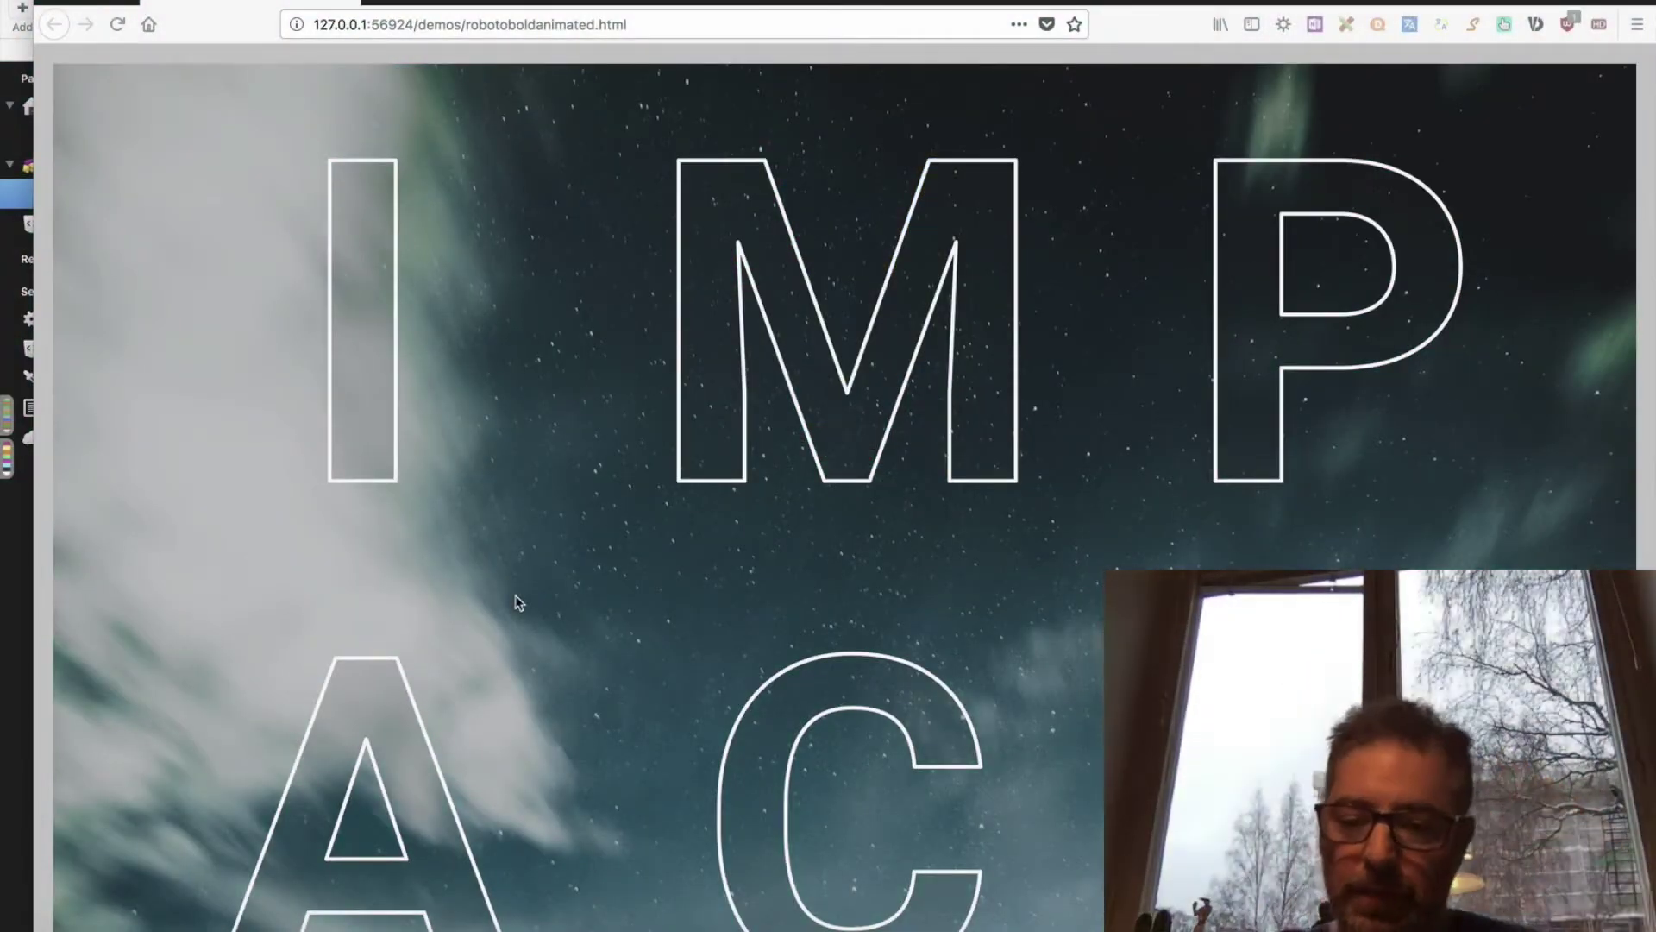
# Step: Scroll the robotoboldanimated.html demo past the IMPACT letters to the Adventure canyon section
pyautogui.scroll(-3, 669, 369)
pyautogui.scroll(-8, 668, 369)
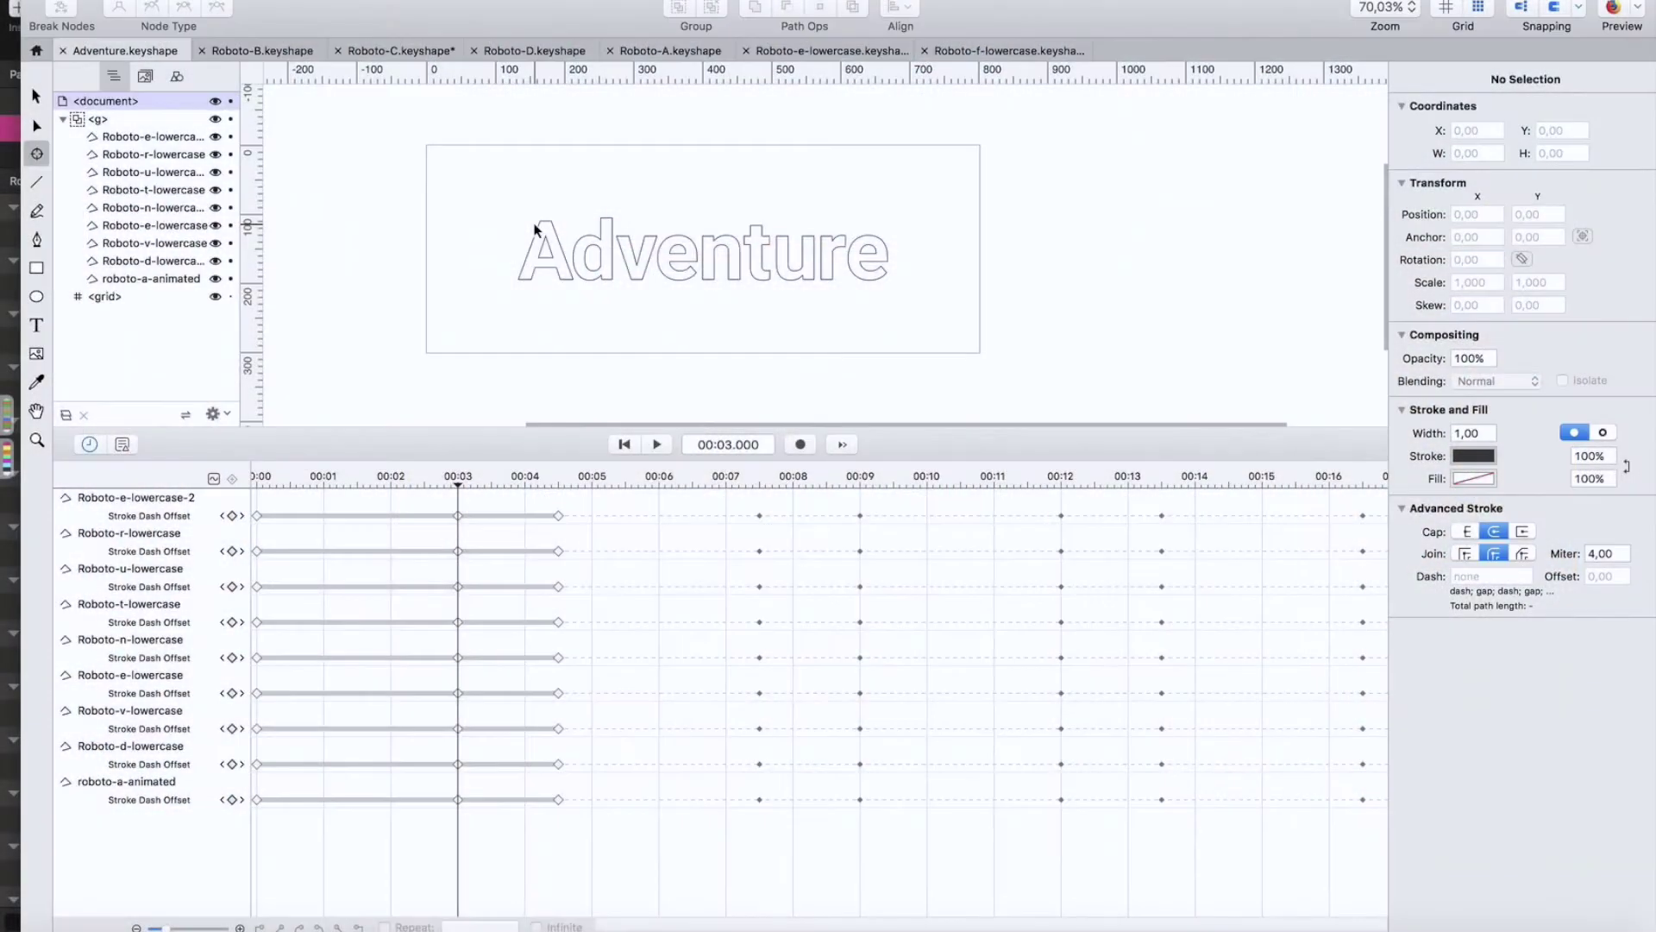
# Step: Bring Finder forward and nudge its Animated Letters folder window into place
pyautogui.press('super+Tab')
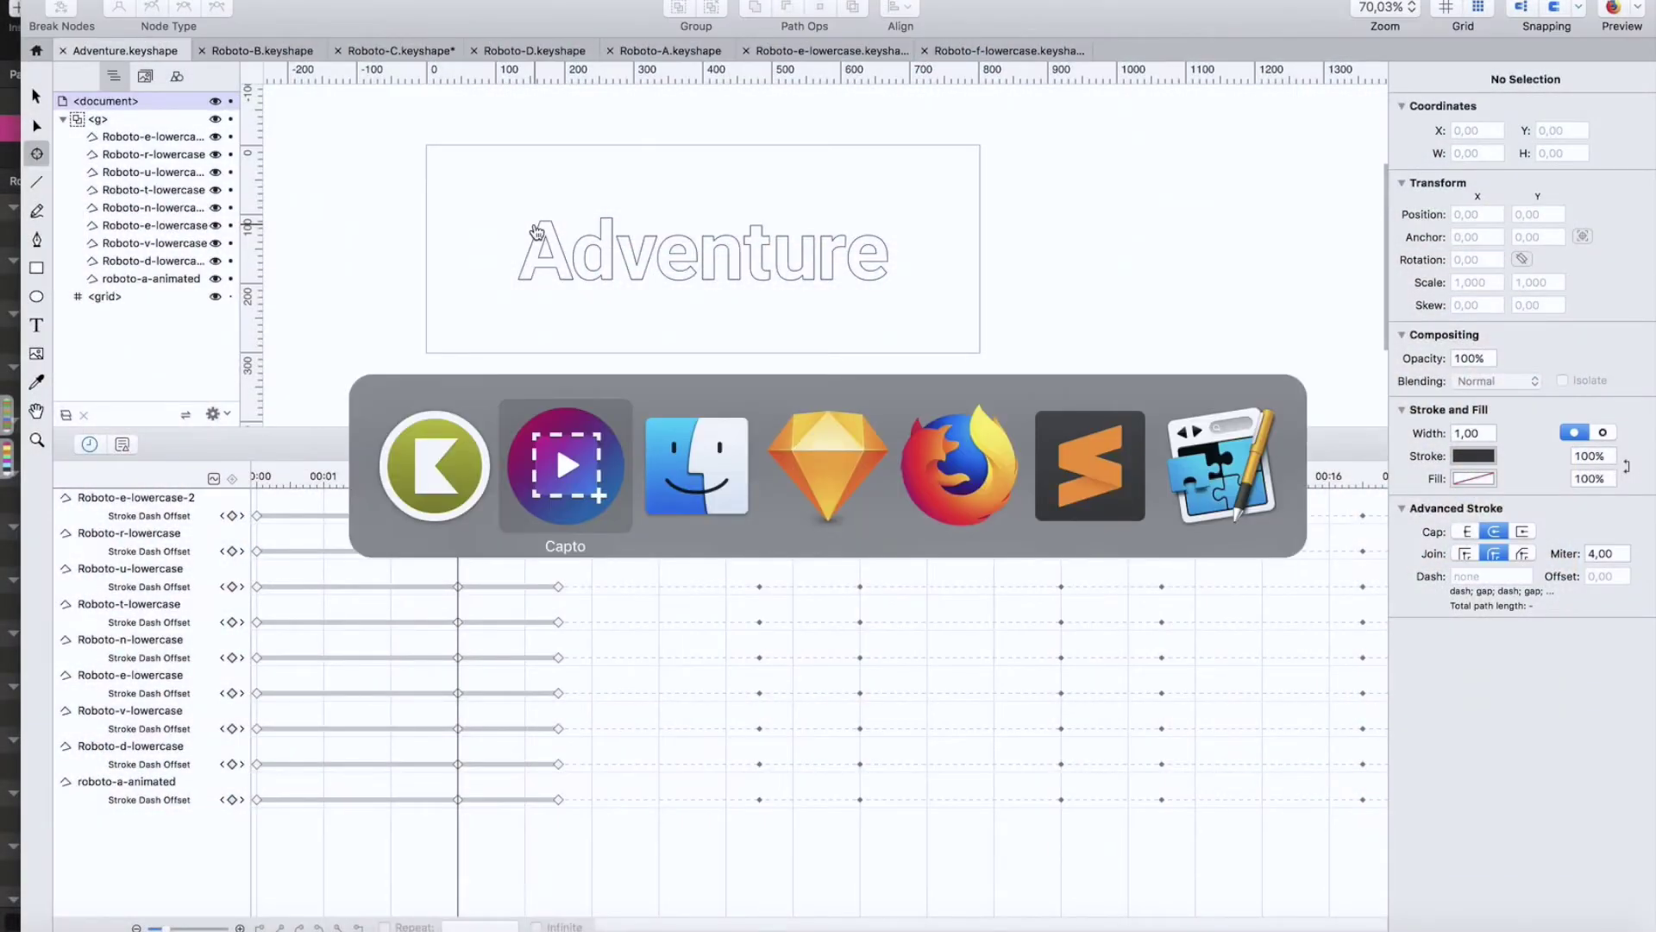
pyautogui.click(678, 504)
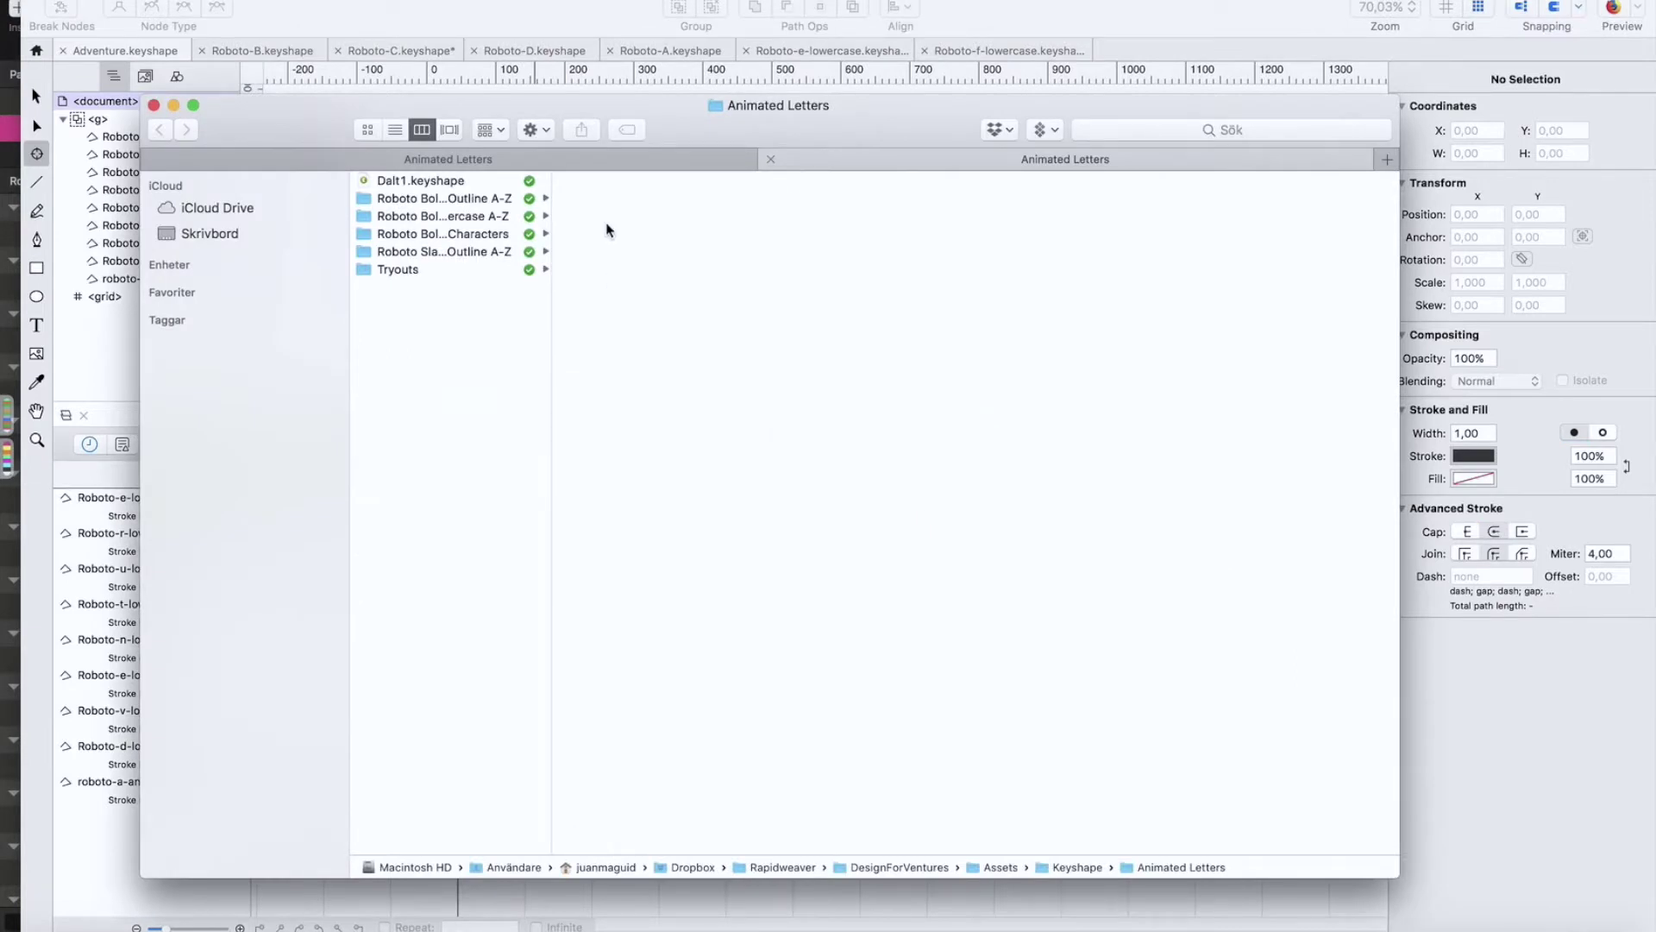
pyautogui.moveTo(667, 117); pyautogui.dragTo(672, 111)
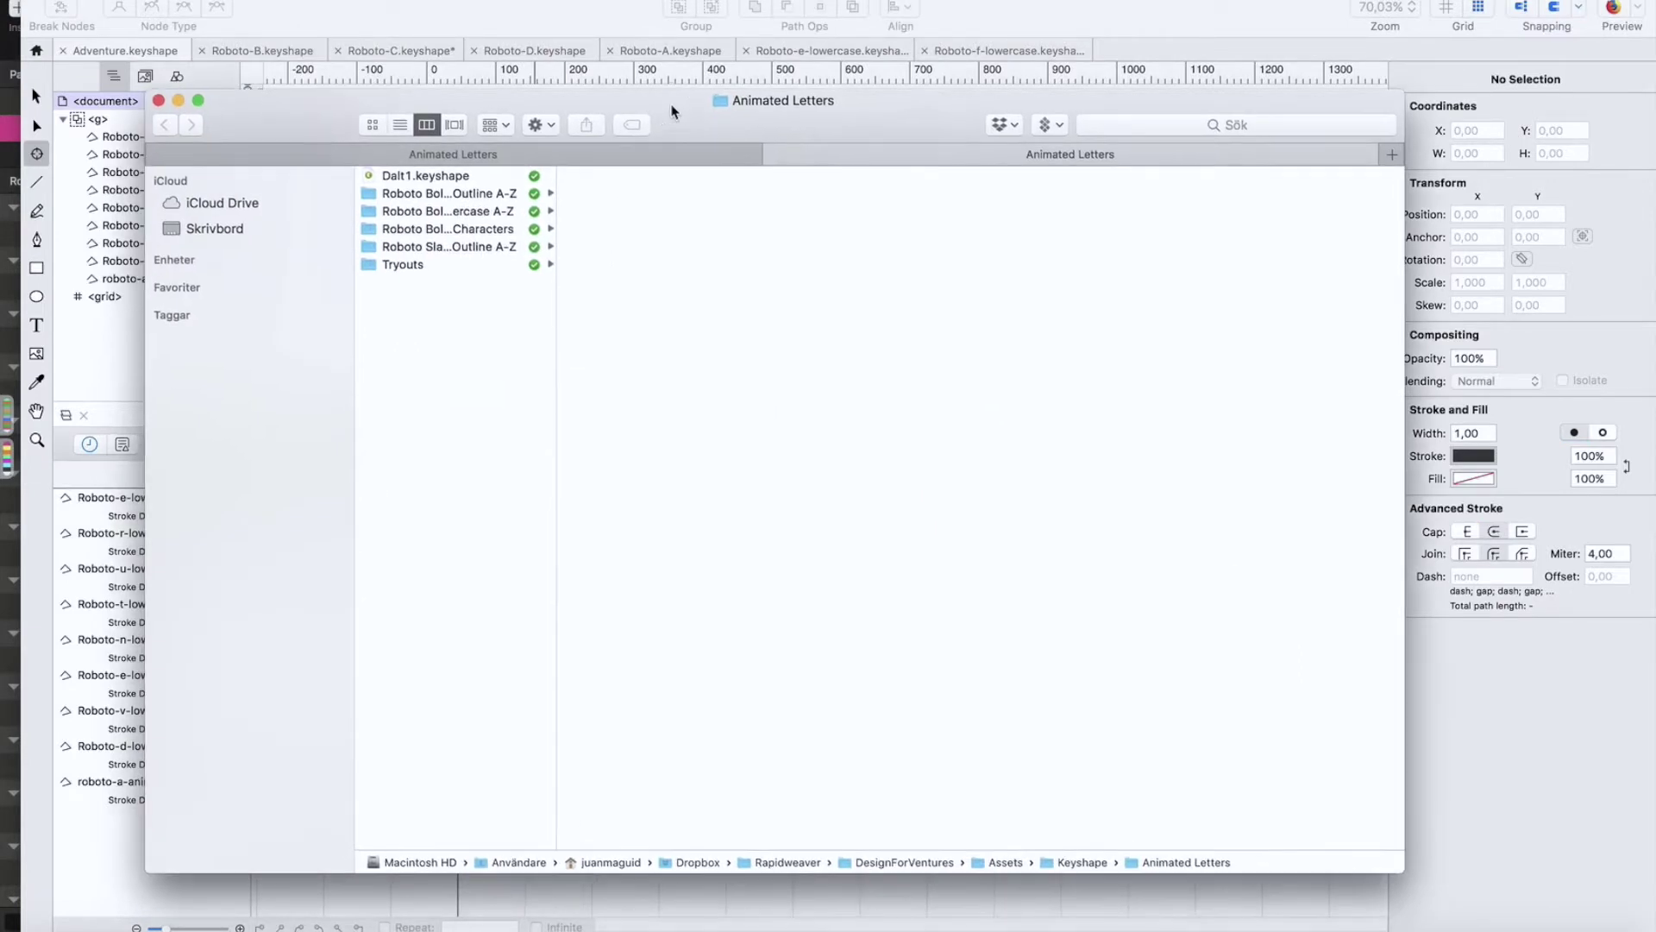
# Step: In Sketch, zoom into the Roboto Bold letter grid and select the A and B outlines
pyautogui.press('super+Tab')
pyautogui.press('Tab')
pyautogui.press('Tab')
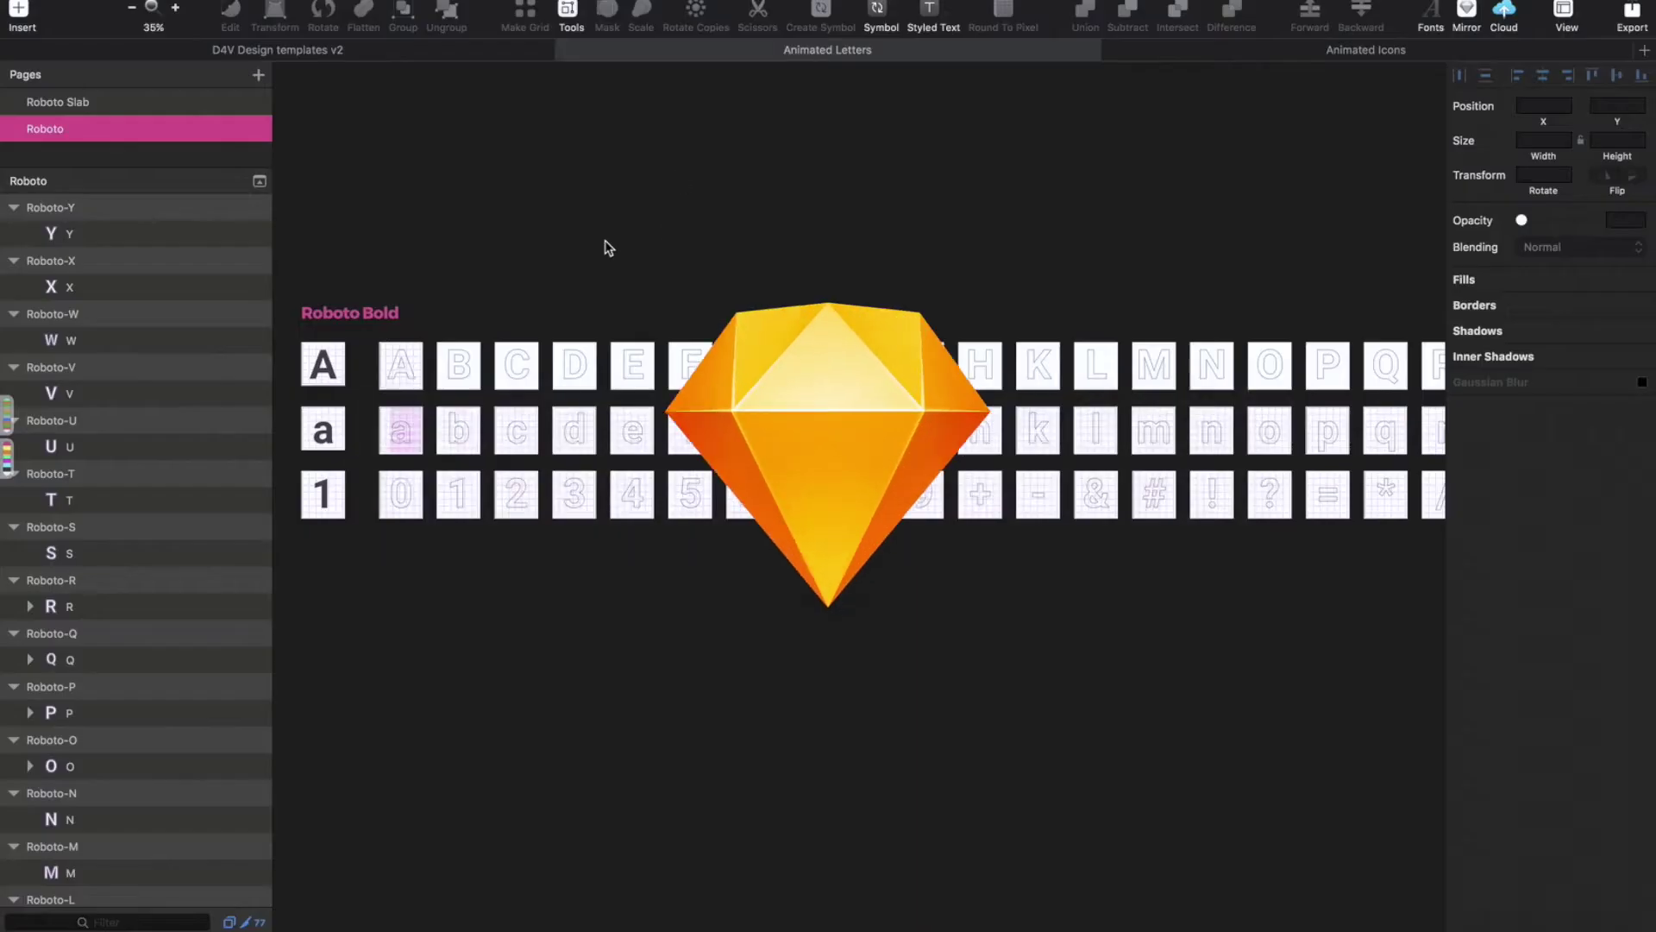
pyautogui.press('z')
pyautogui.moveTo(381, 273); pyautogui.dragTo(845, 612)
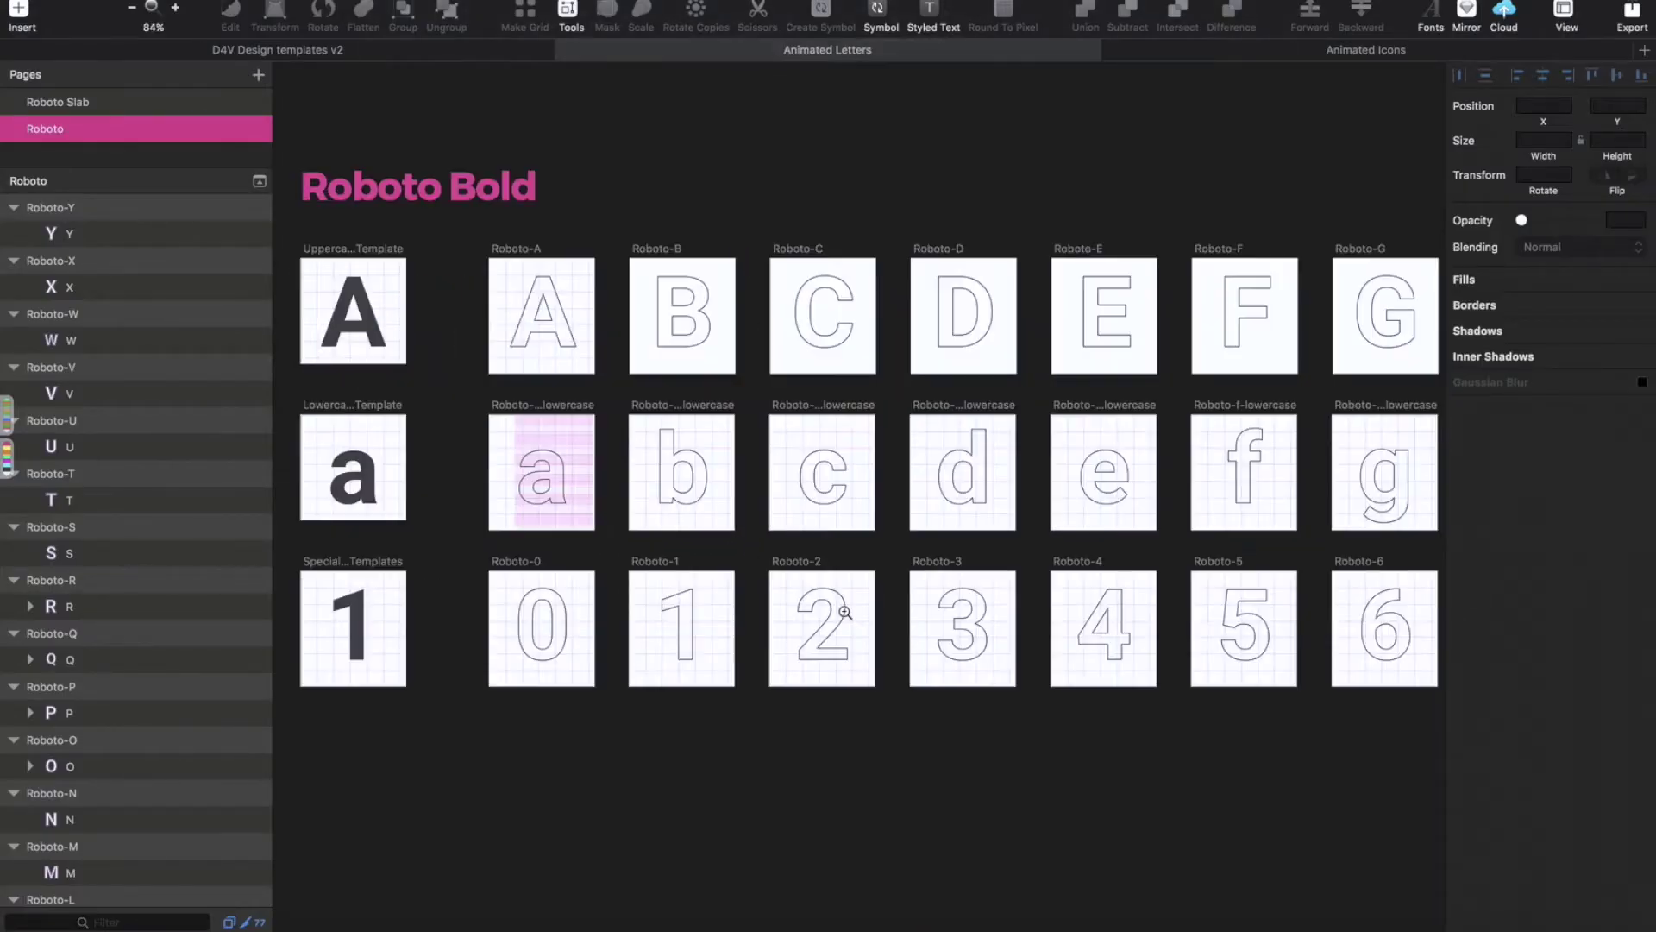
pyautogui.click(545, 302)
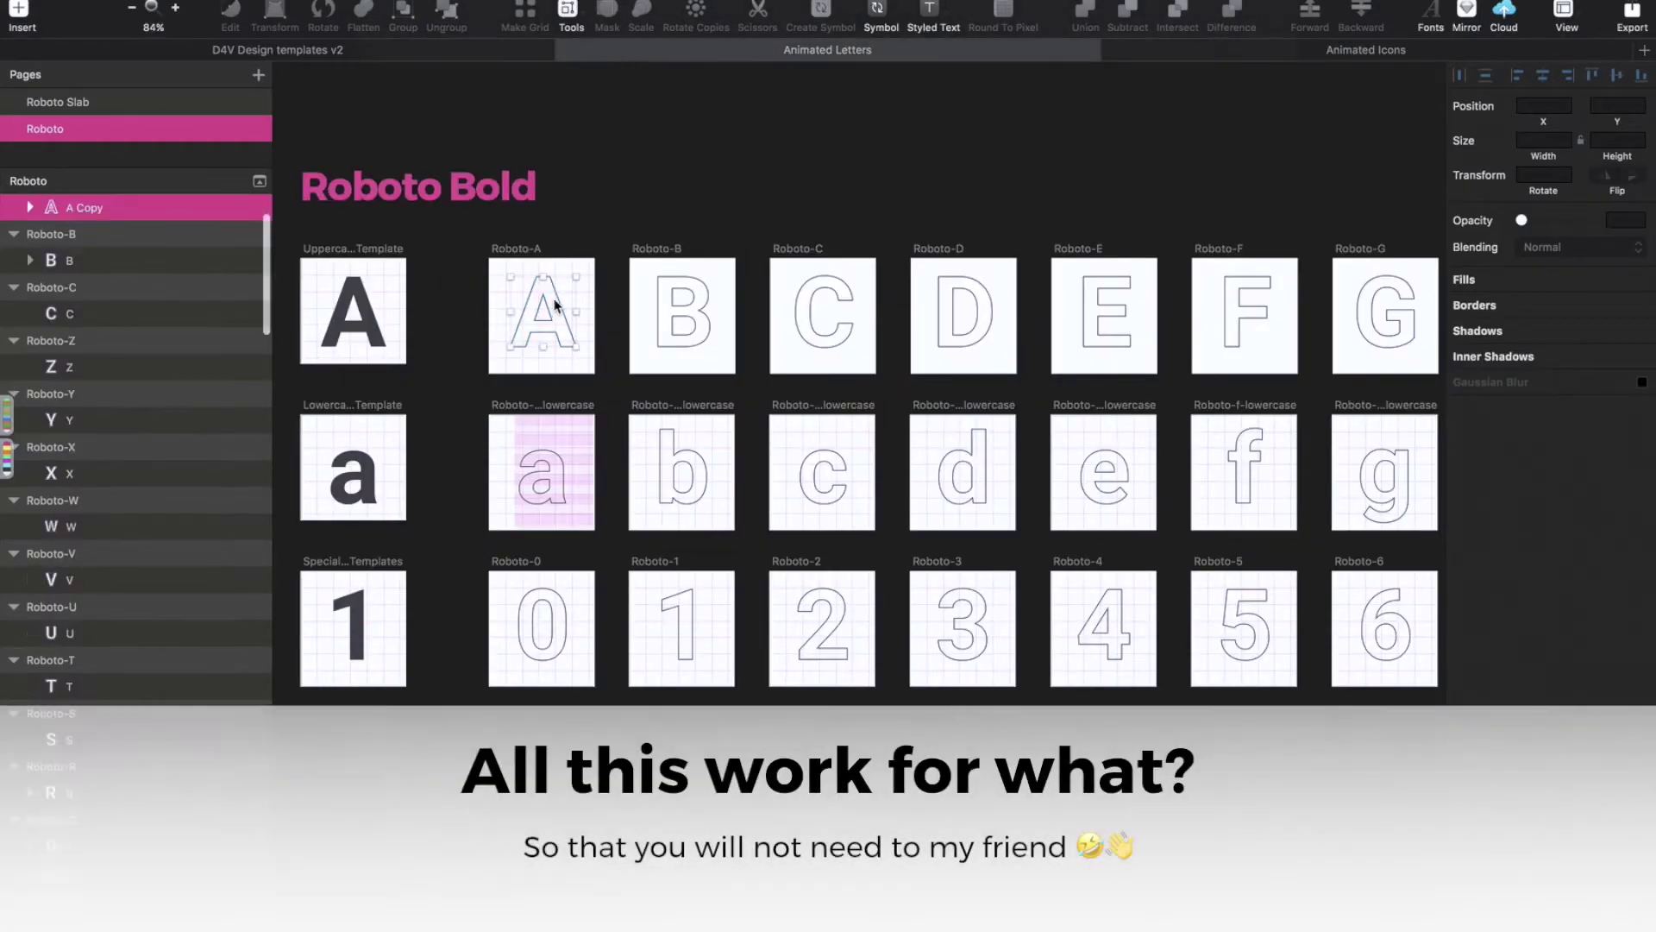
pyautogui.click(690, 288)
# Step: Zoom back out, scroll to the later letters, and select the Roboto-m-lowercase artboard
pyautogui.press('super+minus')
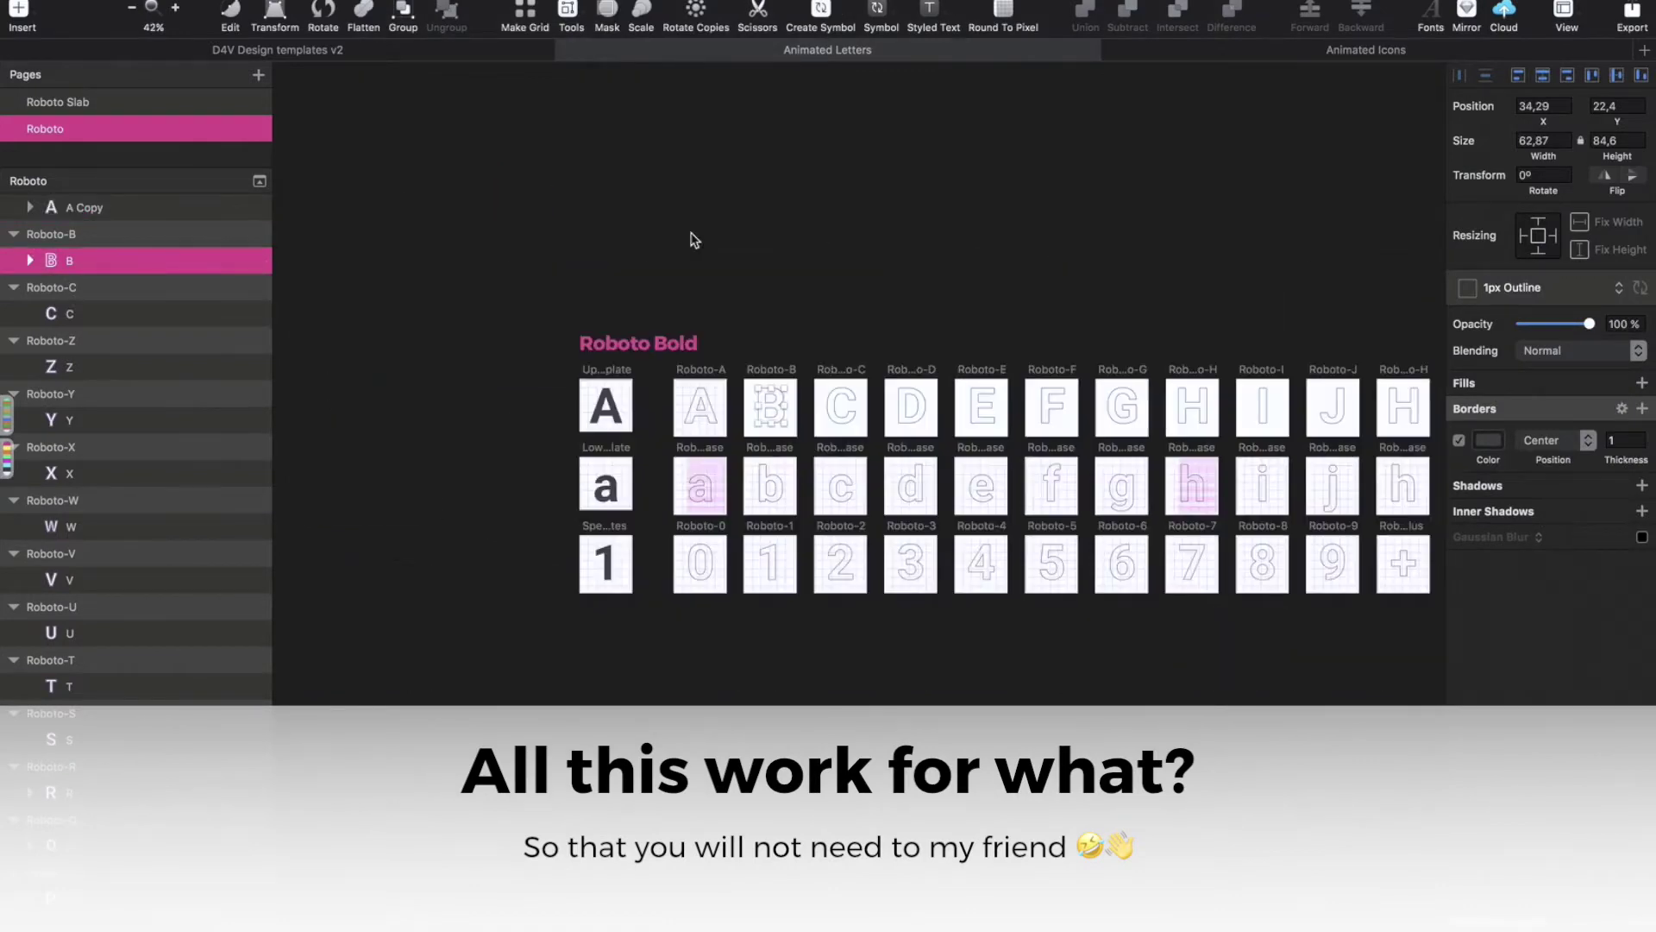
pyautogui.hscroll(5, 681, 228)
pyautogui.scroll(-2, 681, 229)
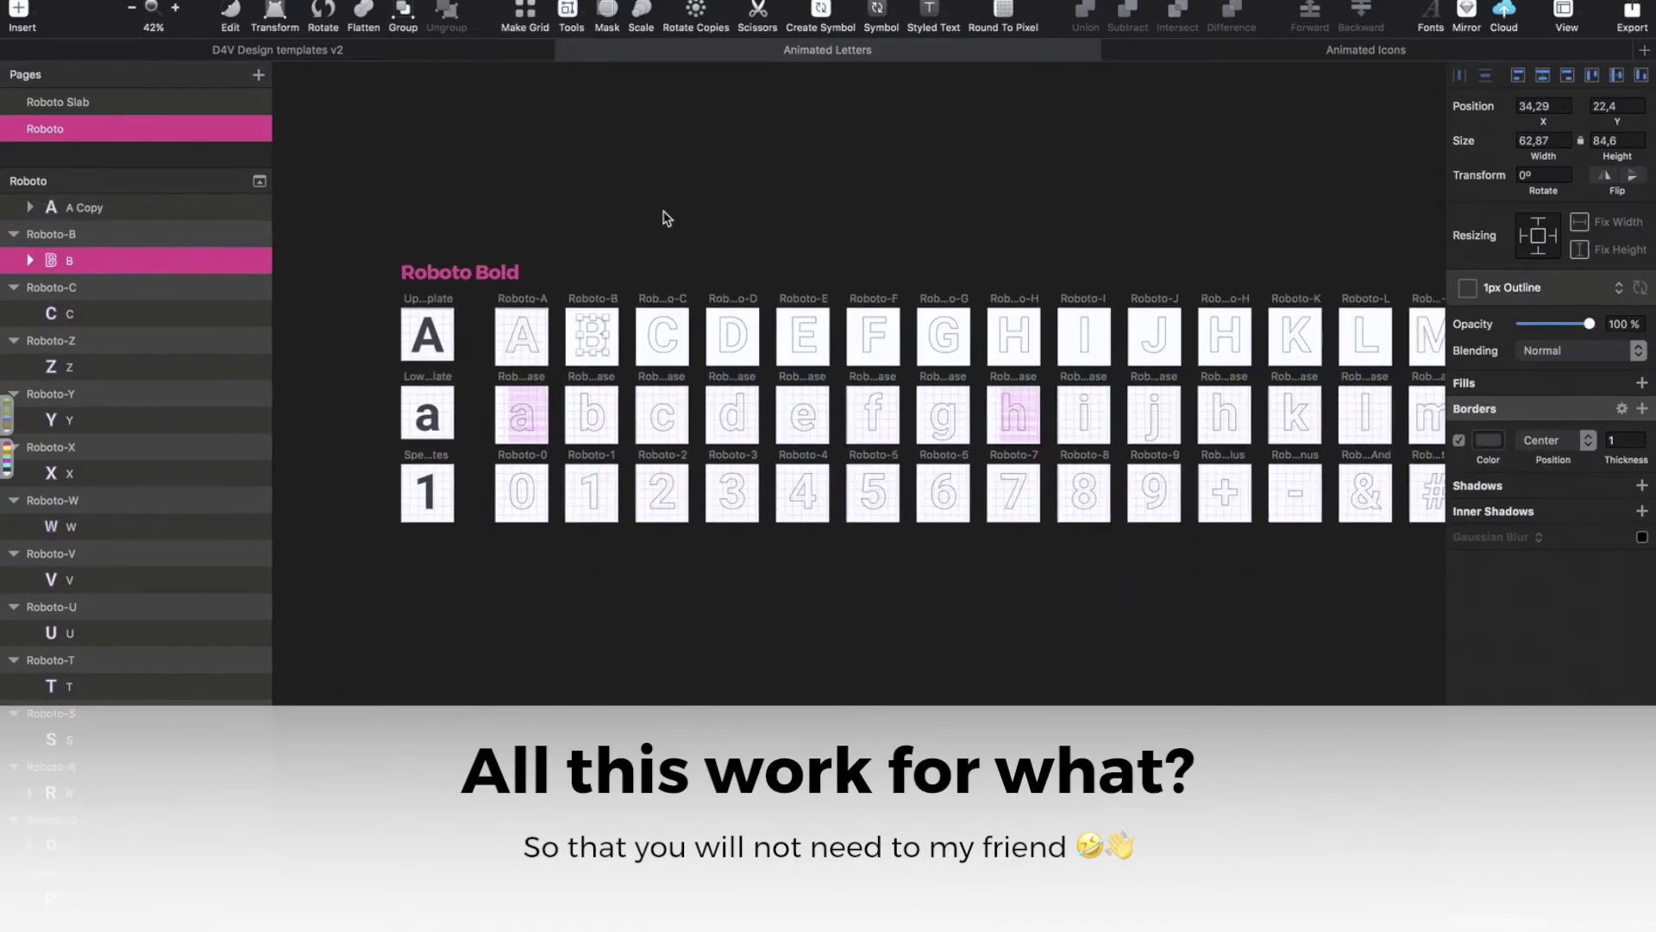
pyautogui.click(666, 218)
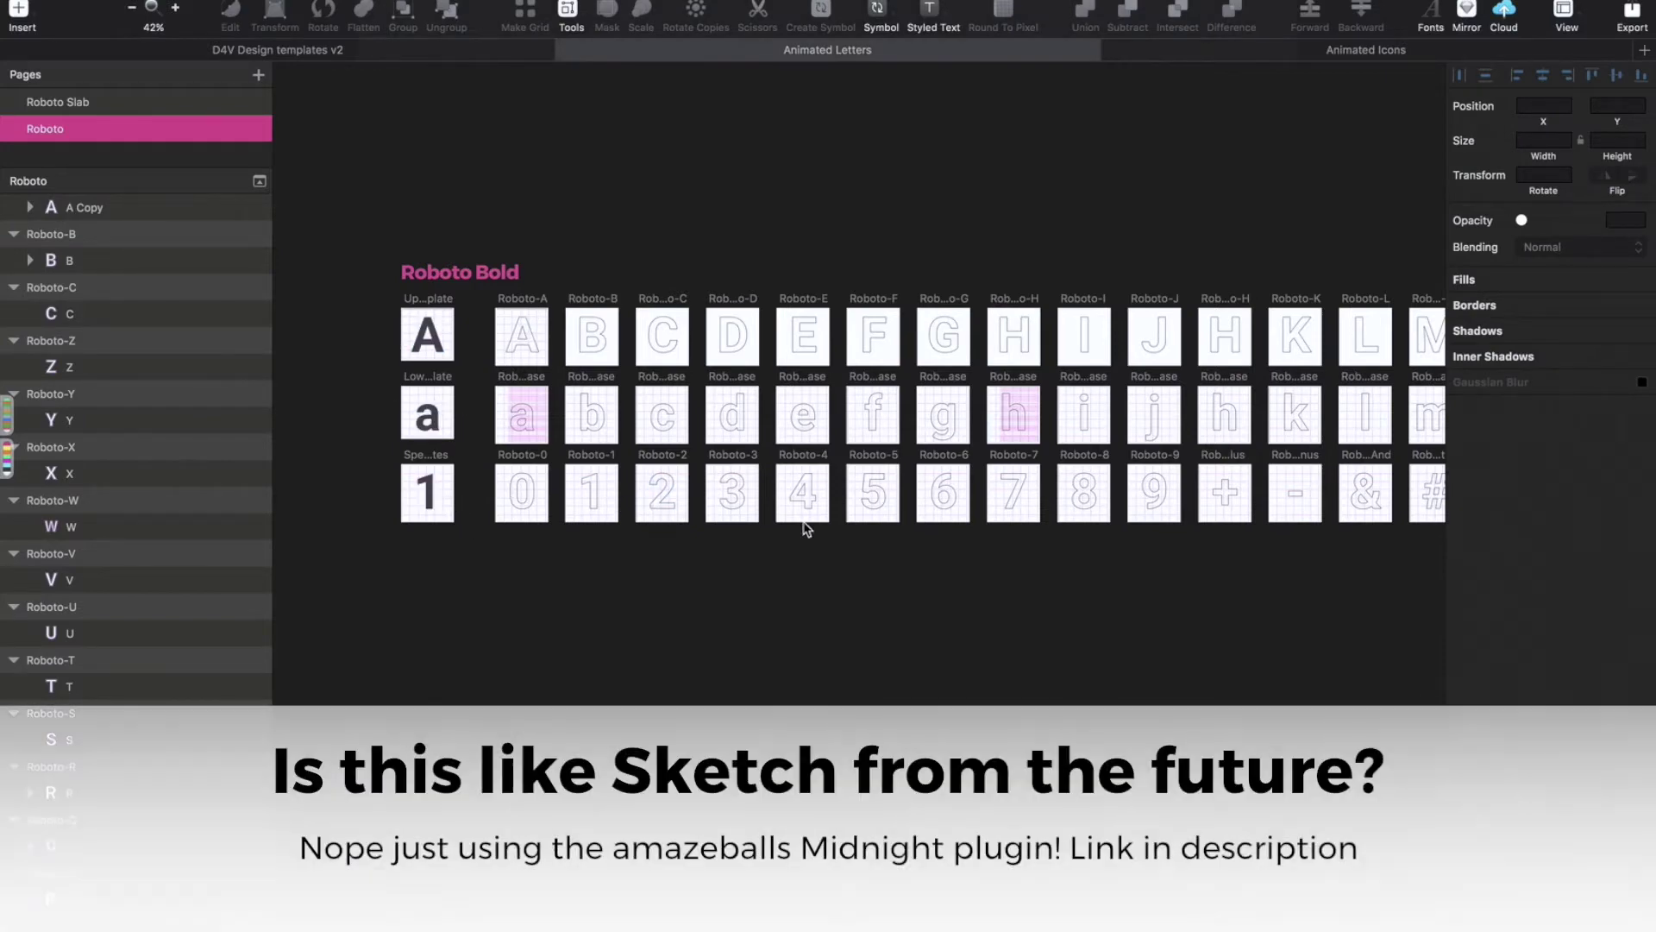
pyautogui.moveTo(1323, 473); pyautogui.dragTo(937, 501)
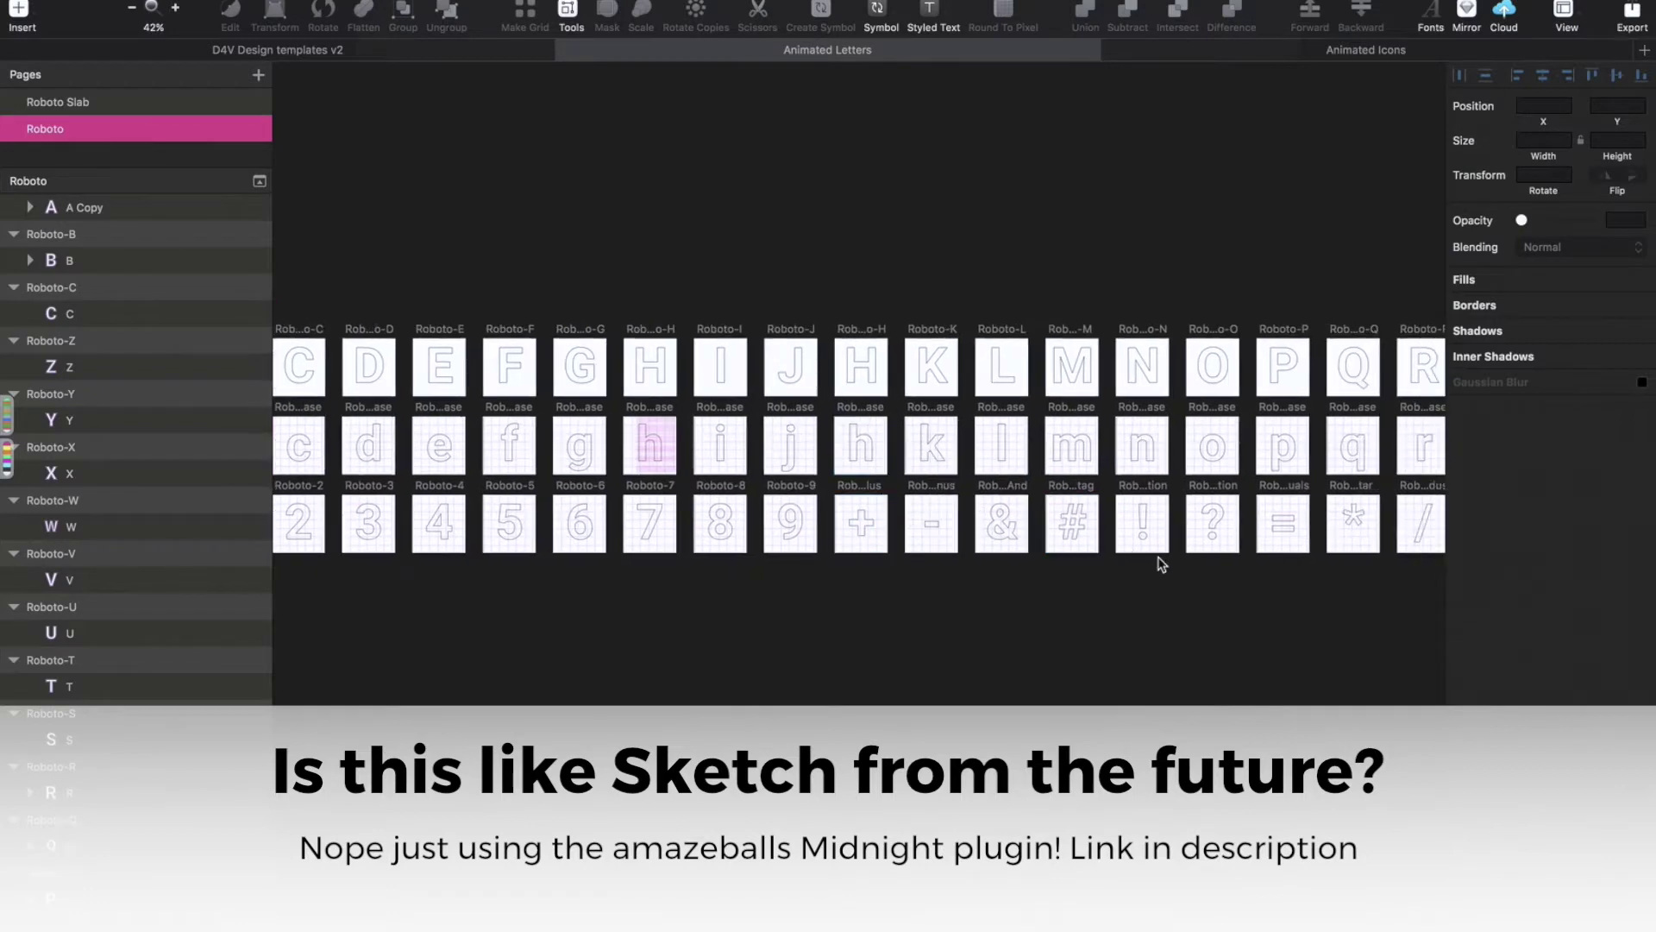
pyautogui.click(1086, 459)
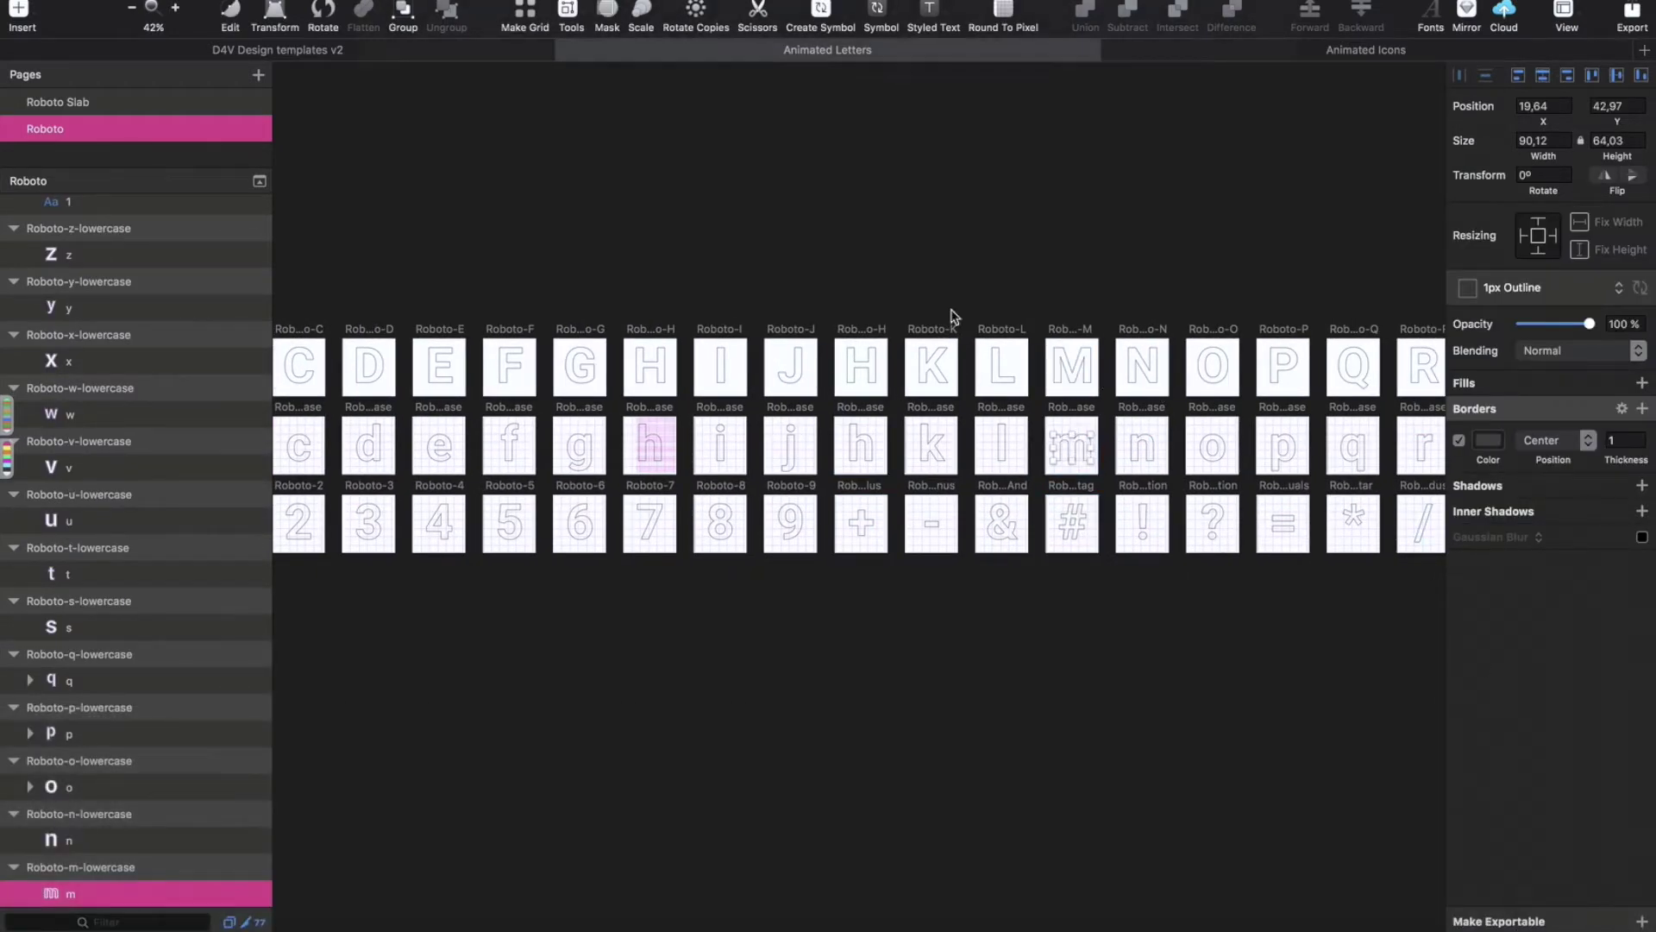
pyautogui.click(1054, 409)
# Step: In Finder, open Roboto Bold Capitals Outline A-Z > Keyshape and preview Roboto-A.keyshape
pyautogui.press('super+Tab')
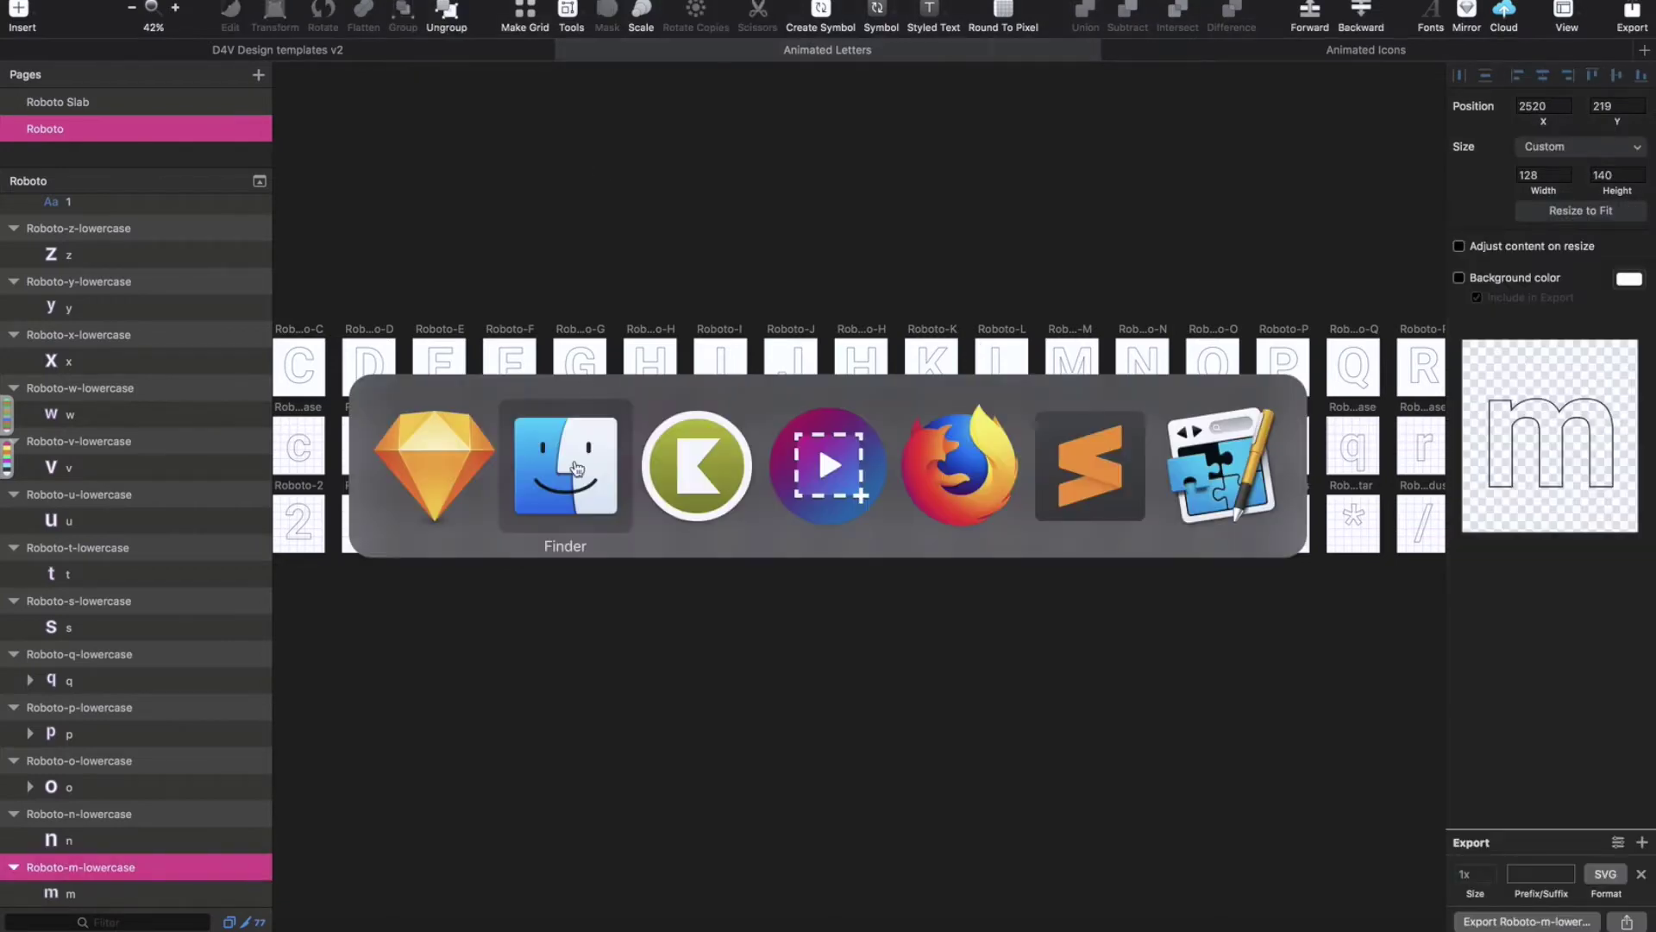
pyautogui.click(577, 481)
pyautogui.click(474, 195)
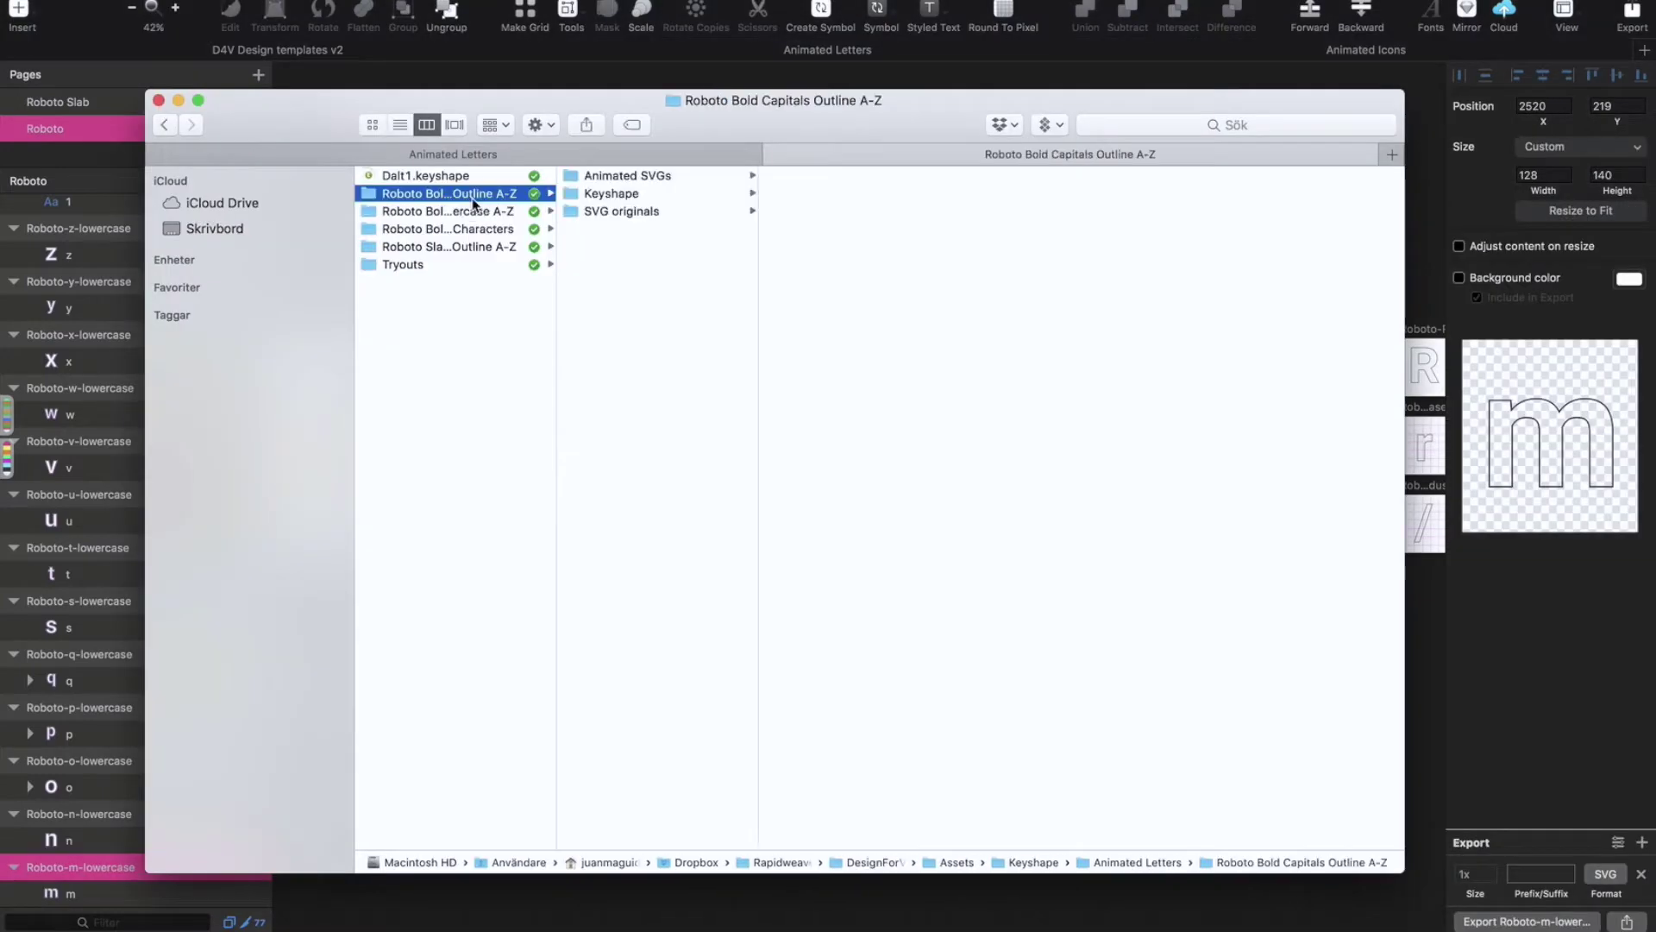
pyautogui.press('Right')
pyautogui.press('Down')
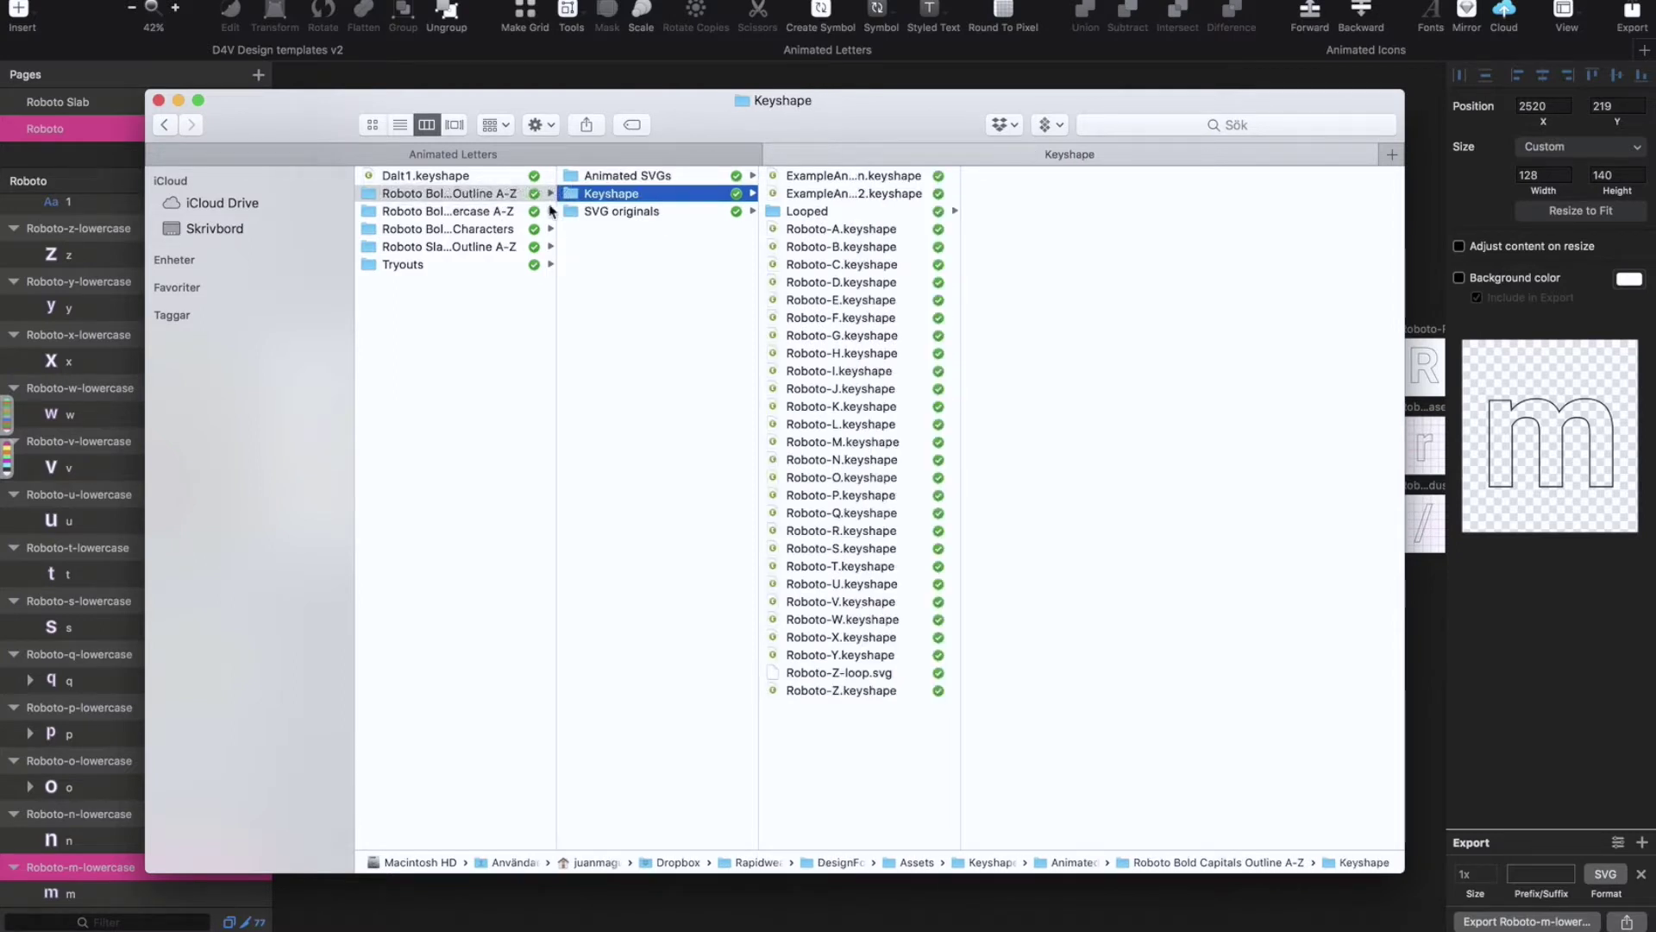
pyautogui.click(846, 228)
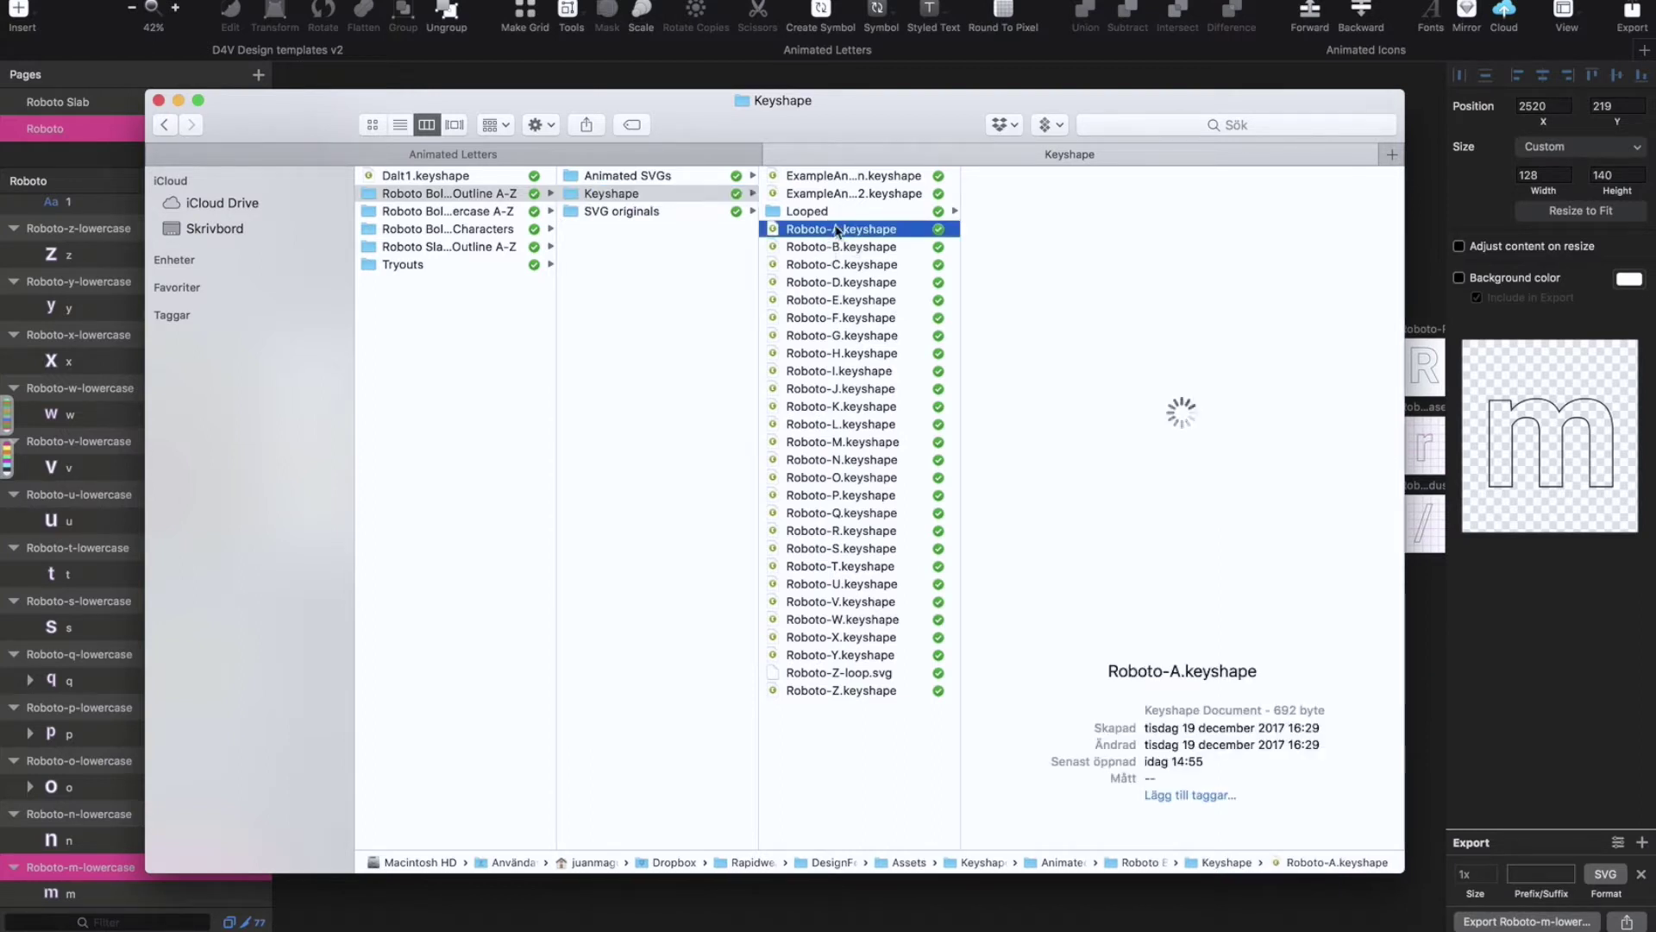
pyautogui.click(811, 251)
# Step: Open Roboto-D.keyshape and play its drawing animation
pyautogui.click(801, 231)
pyautogui.click(815, 288)
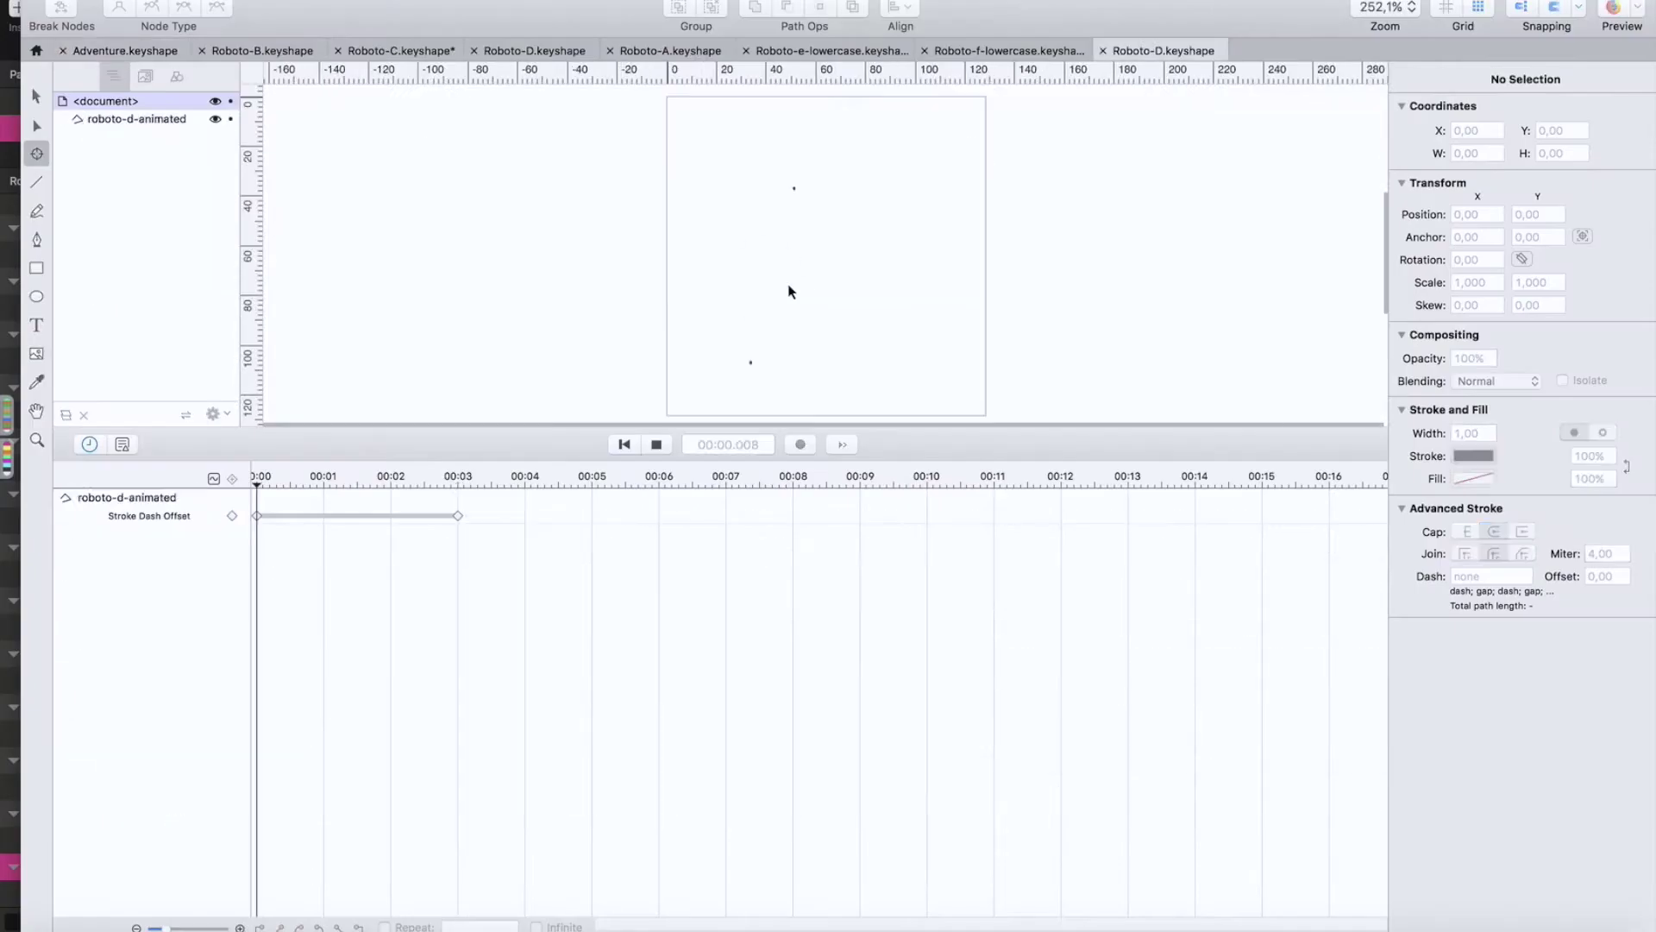
pyautogui.press('space')
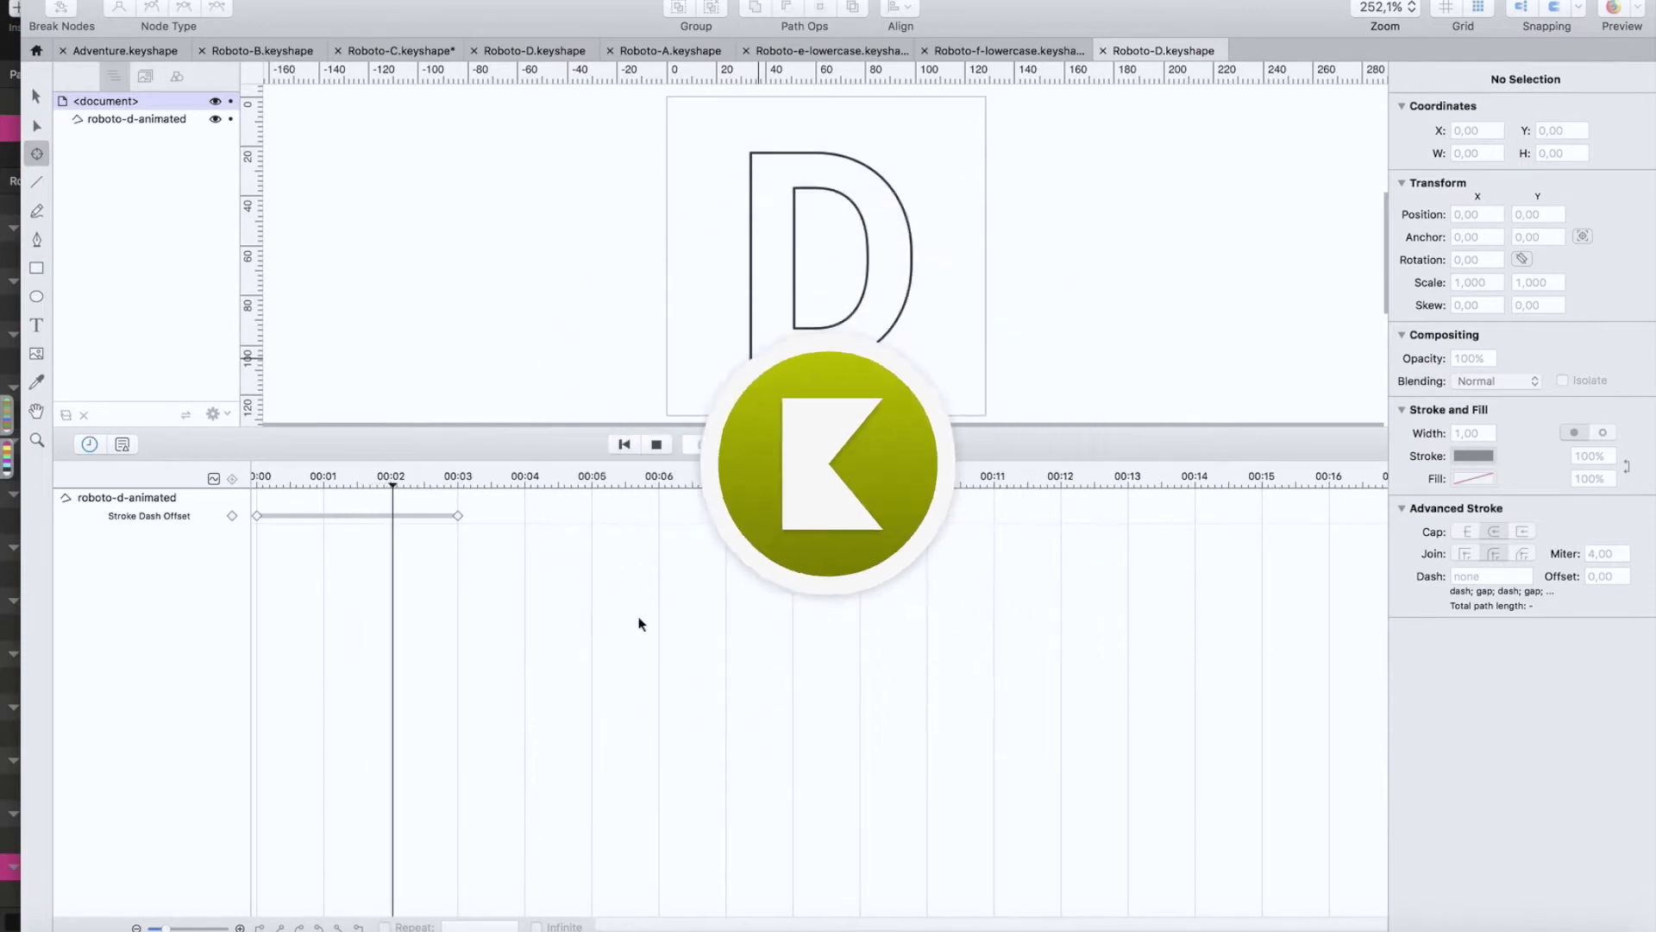
# Step: Flip through the e, C and D documents, then play the Roboto-B drawing animation
pyautogui.press('super+Tab')
pyautogui.press('super+w')
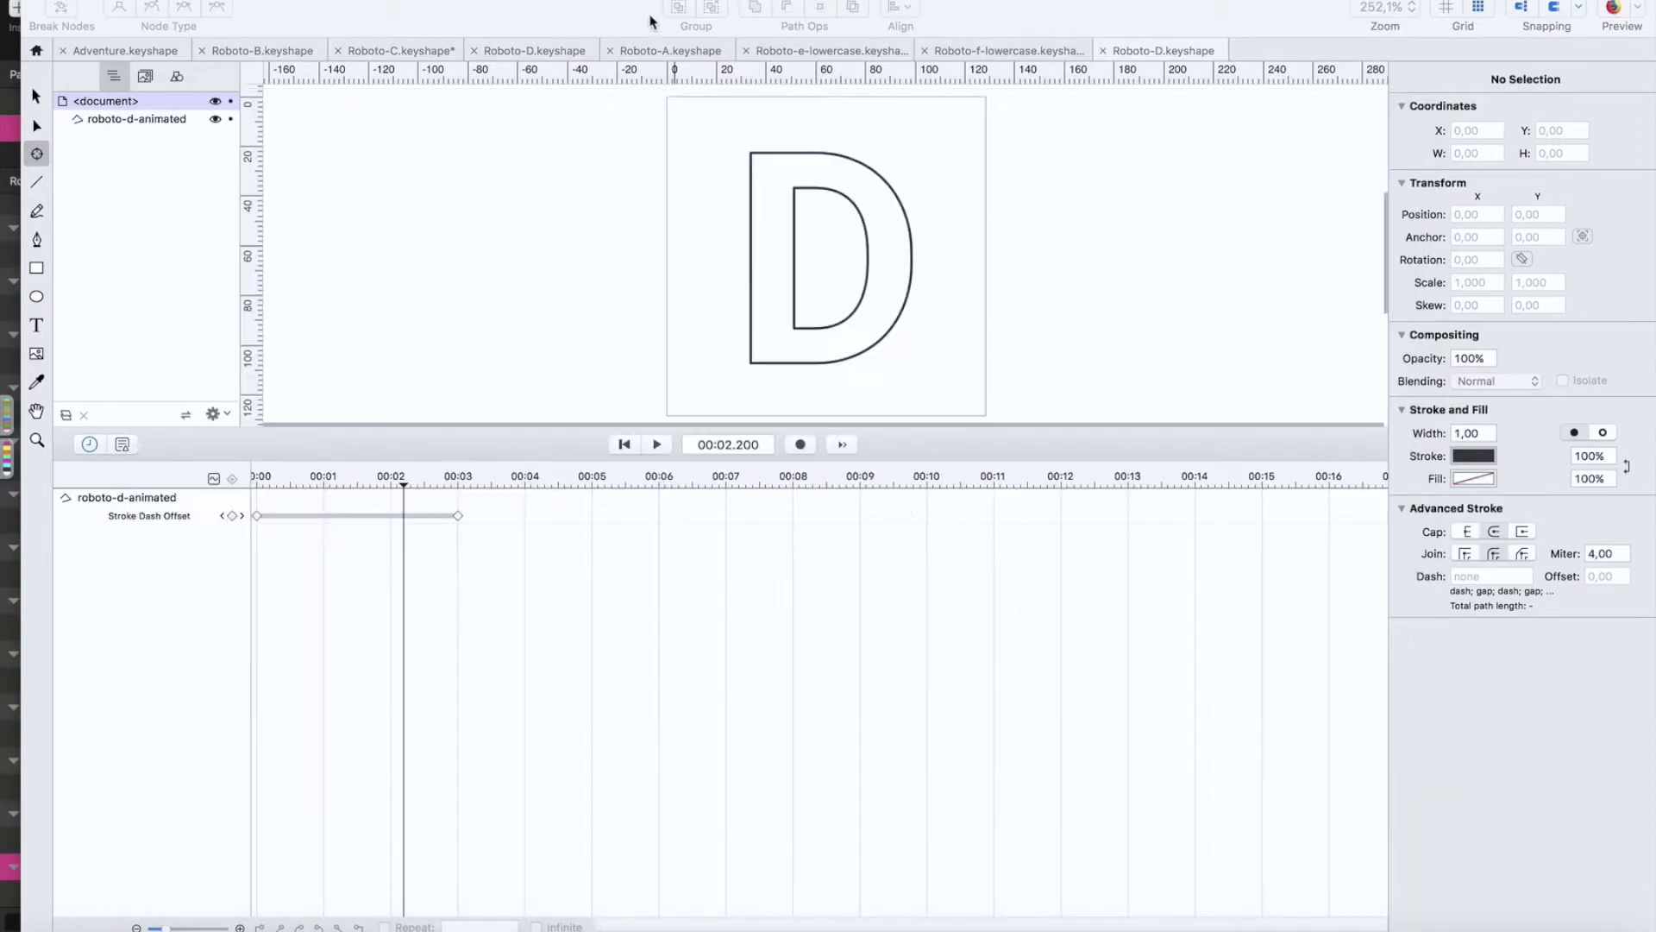
pyautogui.click(545, 51)
pyautogui.click(895, 50)
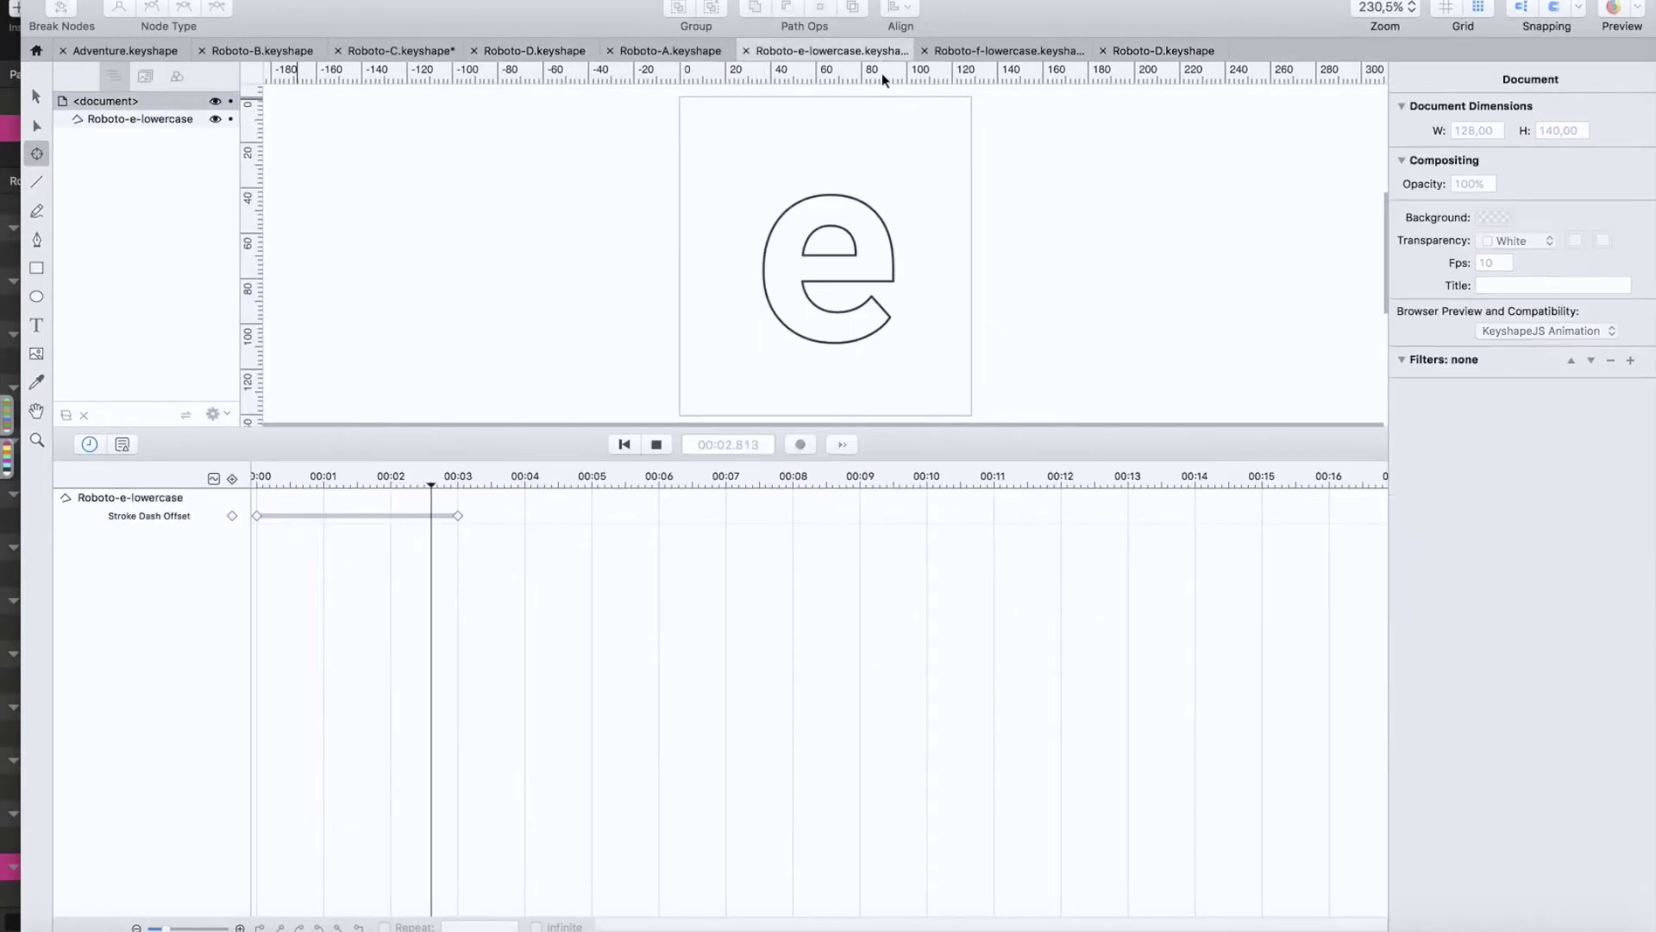
pyautogui.click(436, 53)
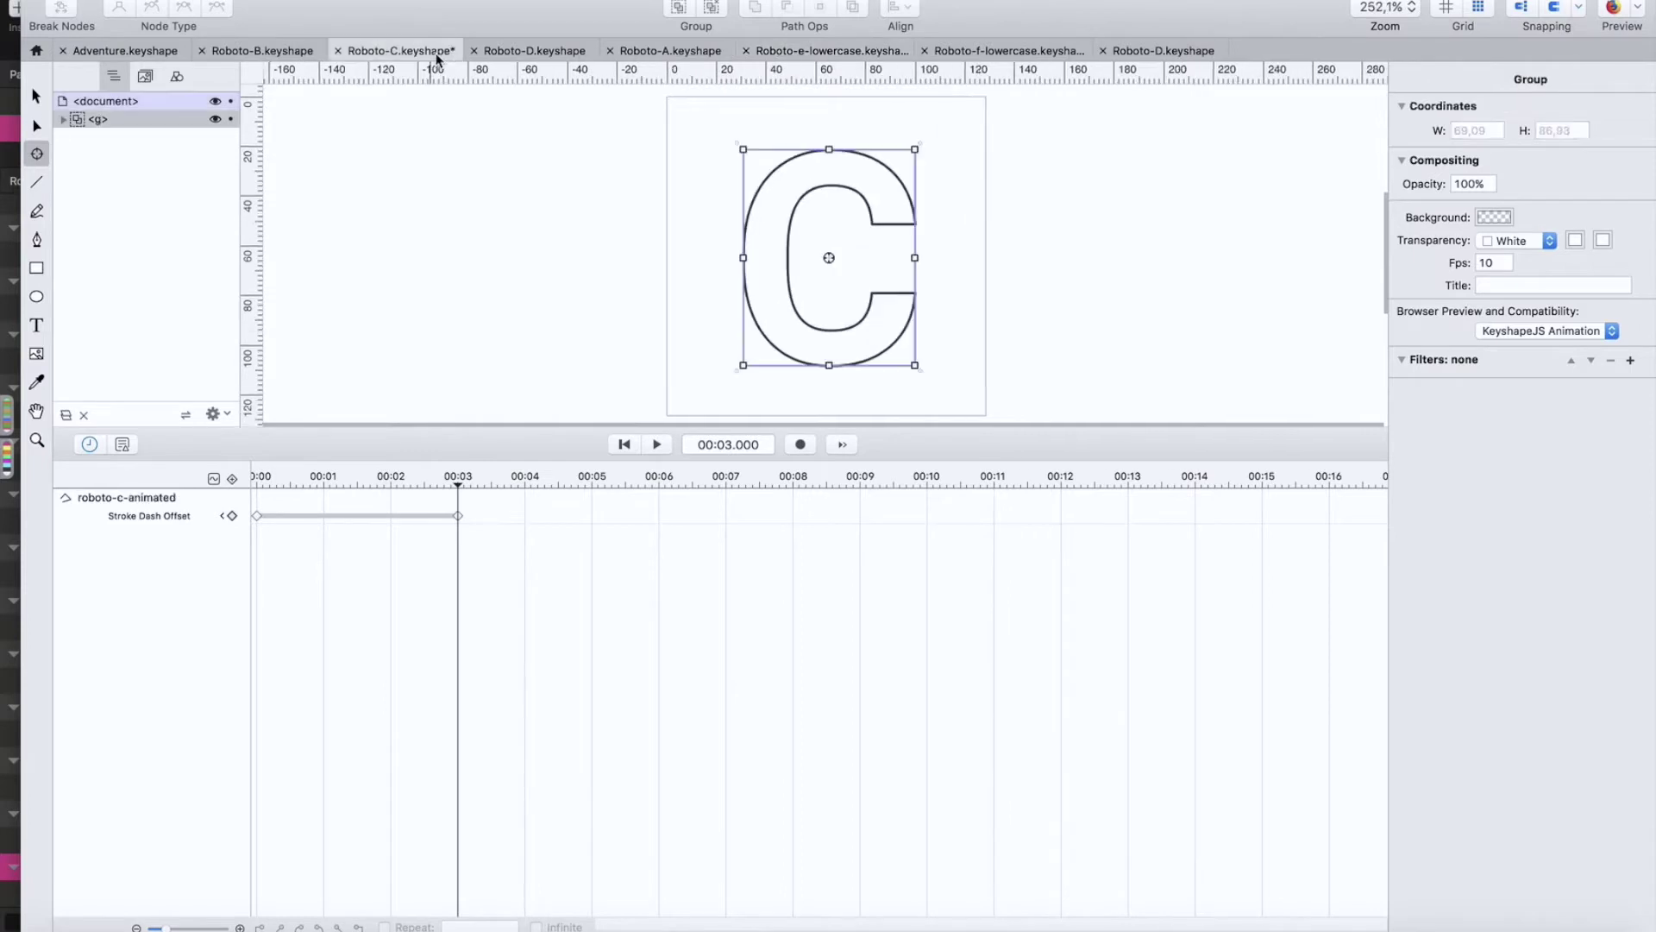
pyautogui.click(1130, 51)
pyautogui.click(259, 51)
pyautogui.press('space')
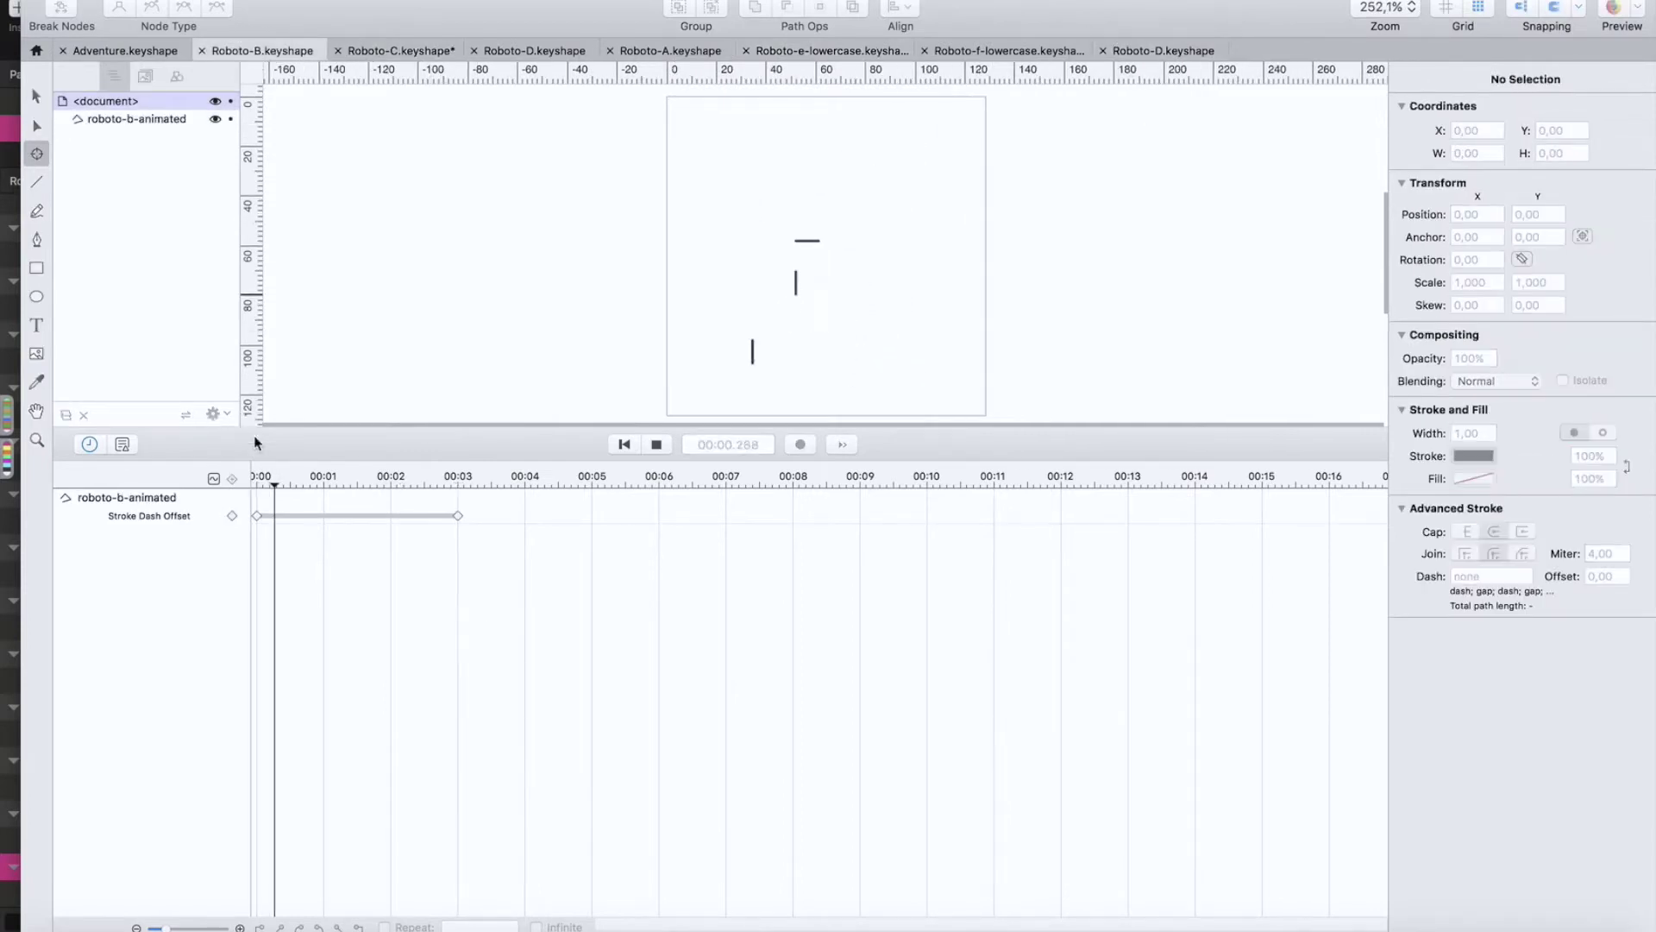
# Step: Go to Roboto Bold Lowercase A-Z > Keyshape > Animated Once and select the q through s files
pyautogui.press('super+Tab')
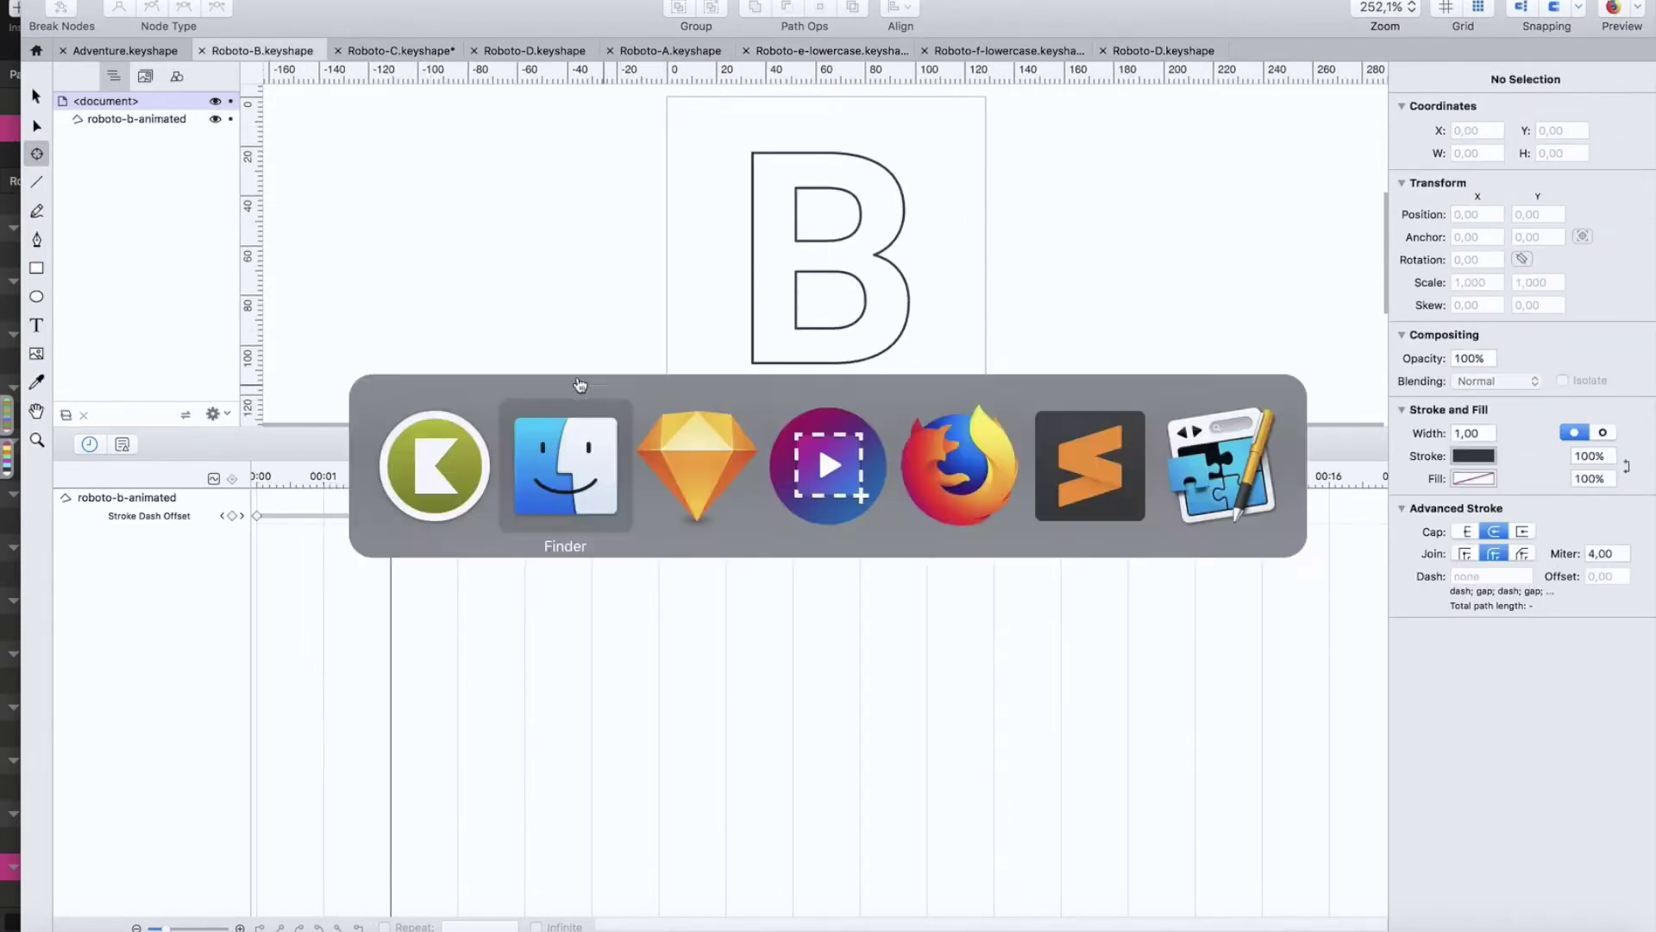
pyautogui.click(536, 431)
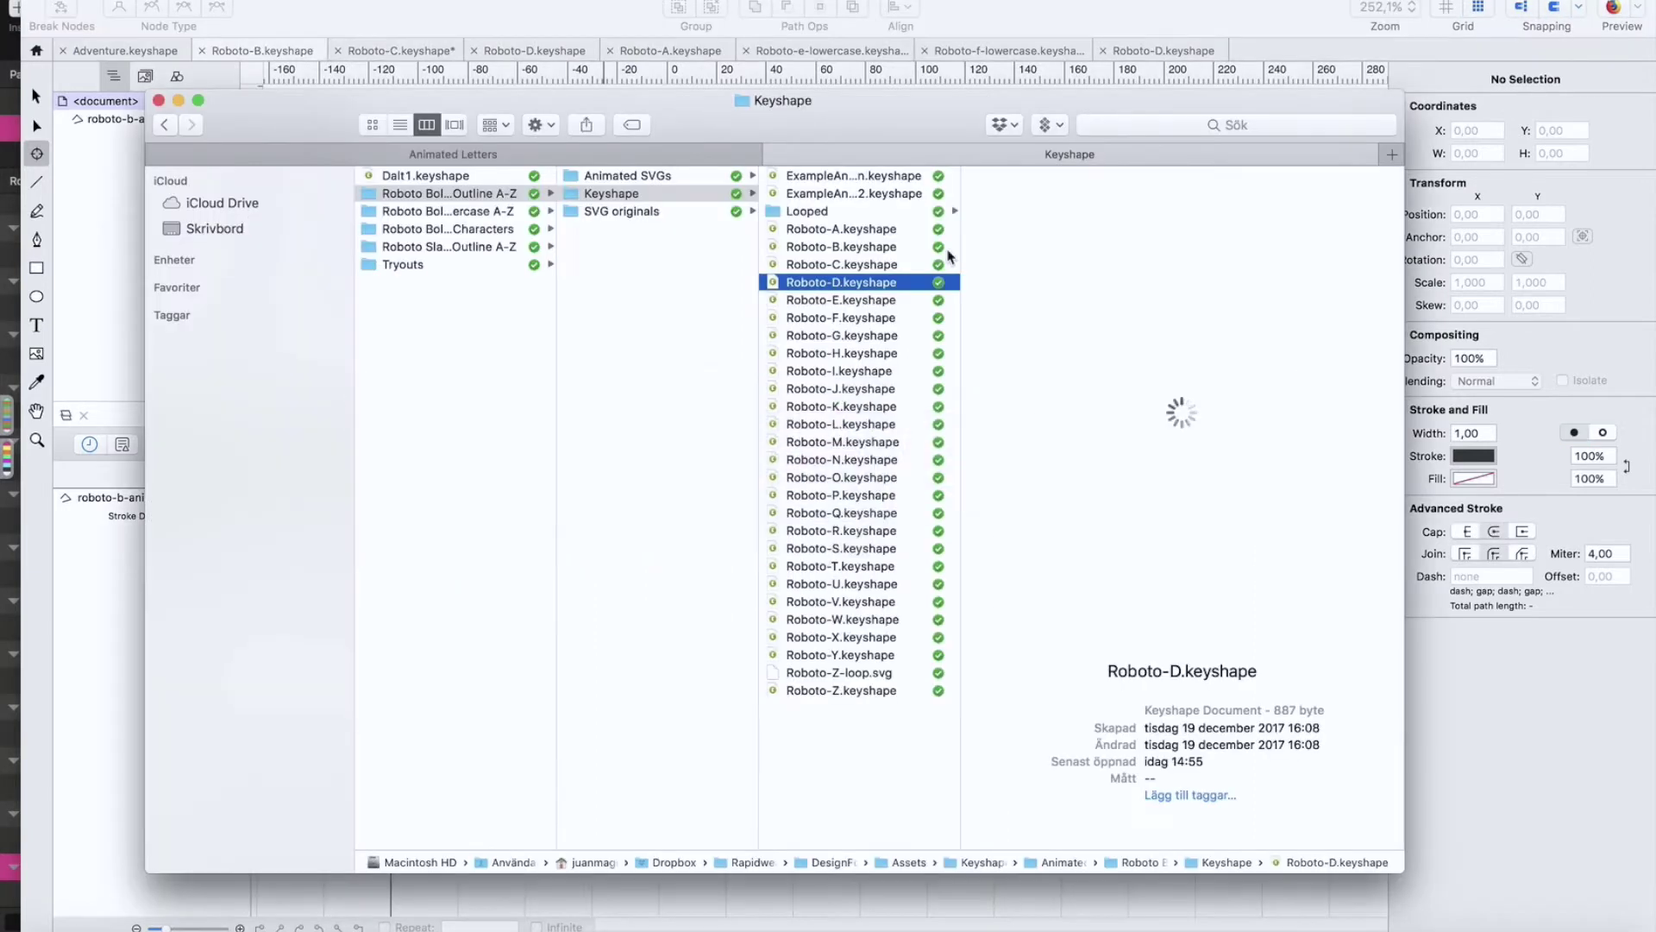
pyautogui.click(485, 211)
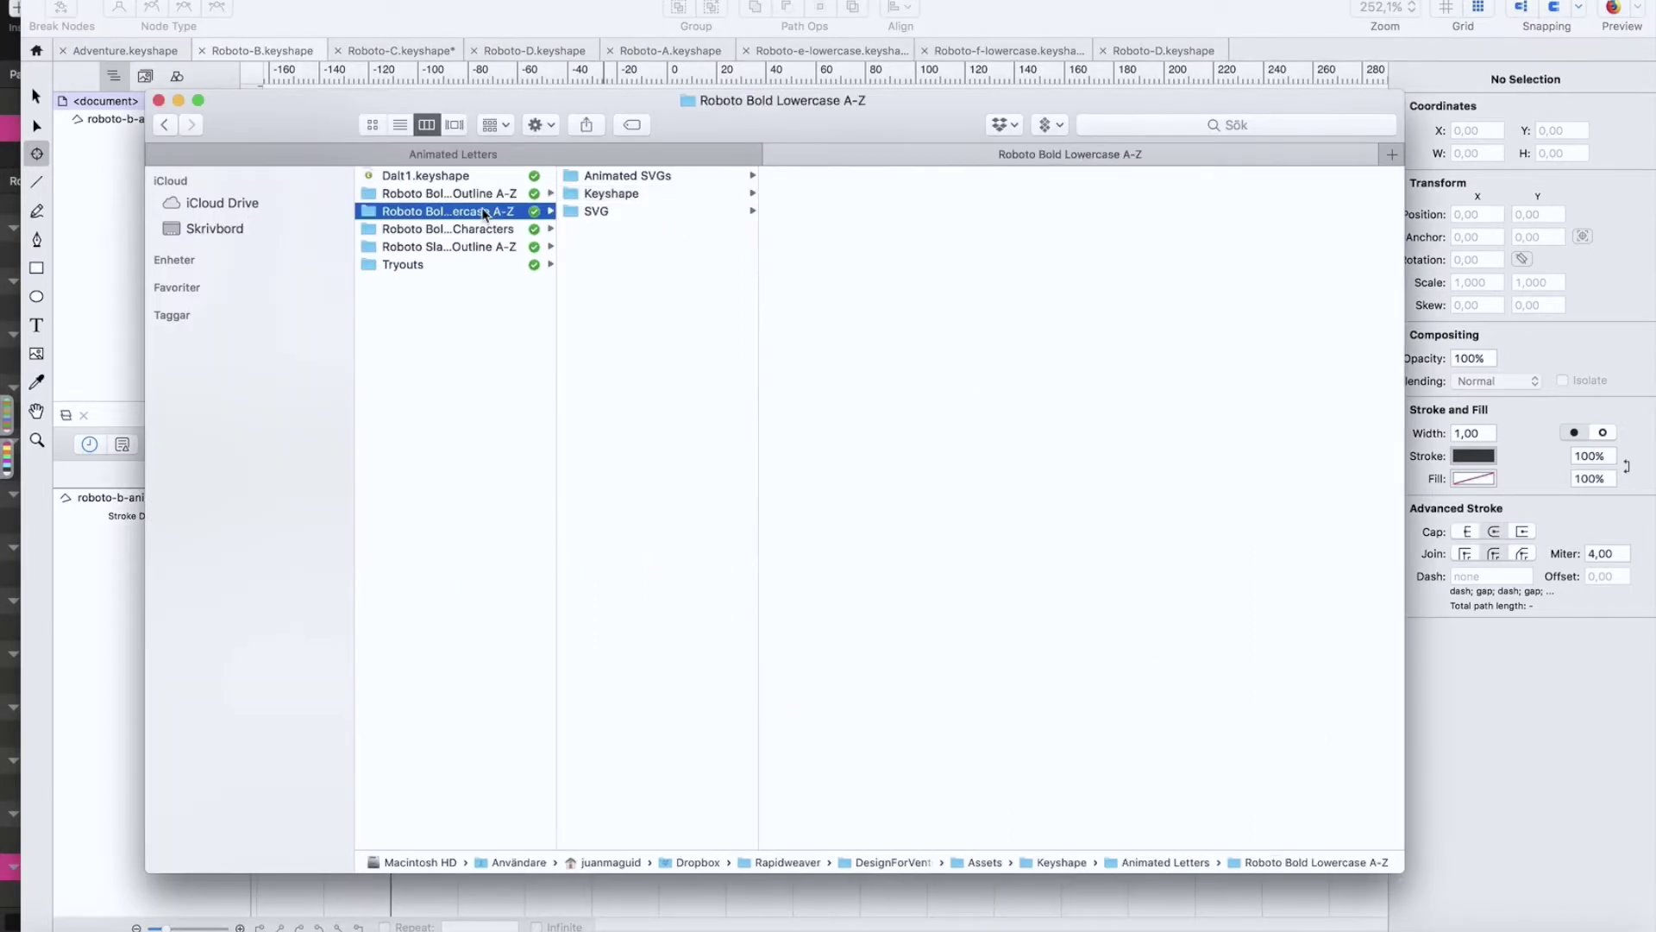
pyautogui.click(647, 175)
pyautogui.click(657, 193)
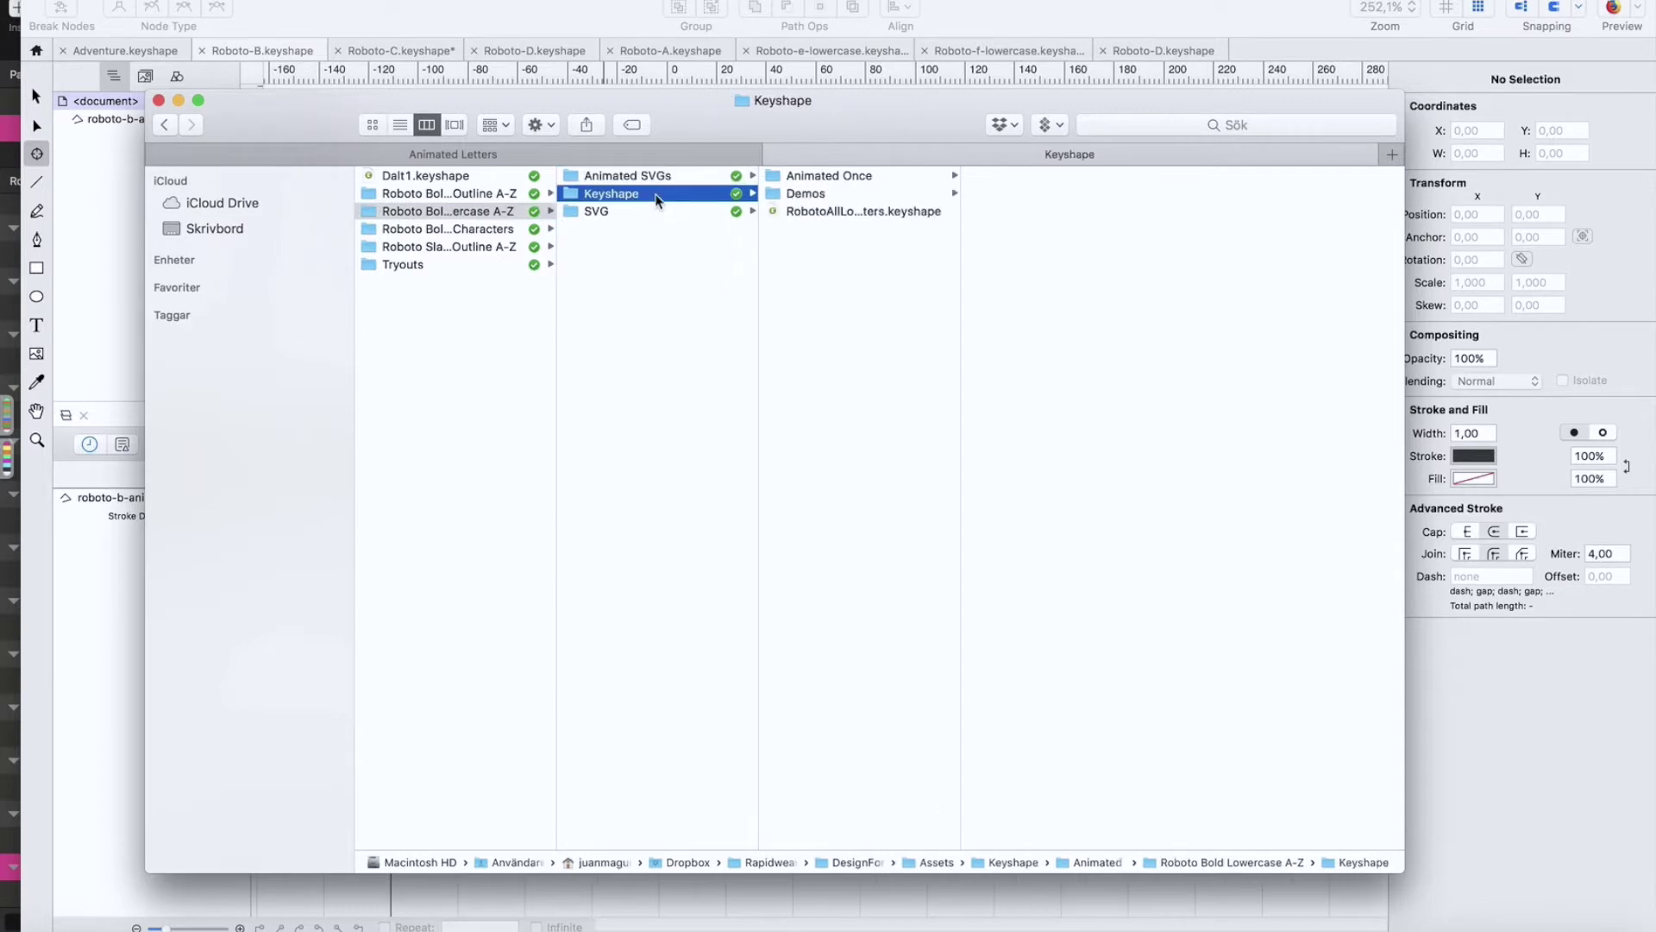
pyautogui.click(885, 177)
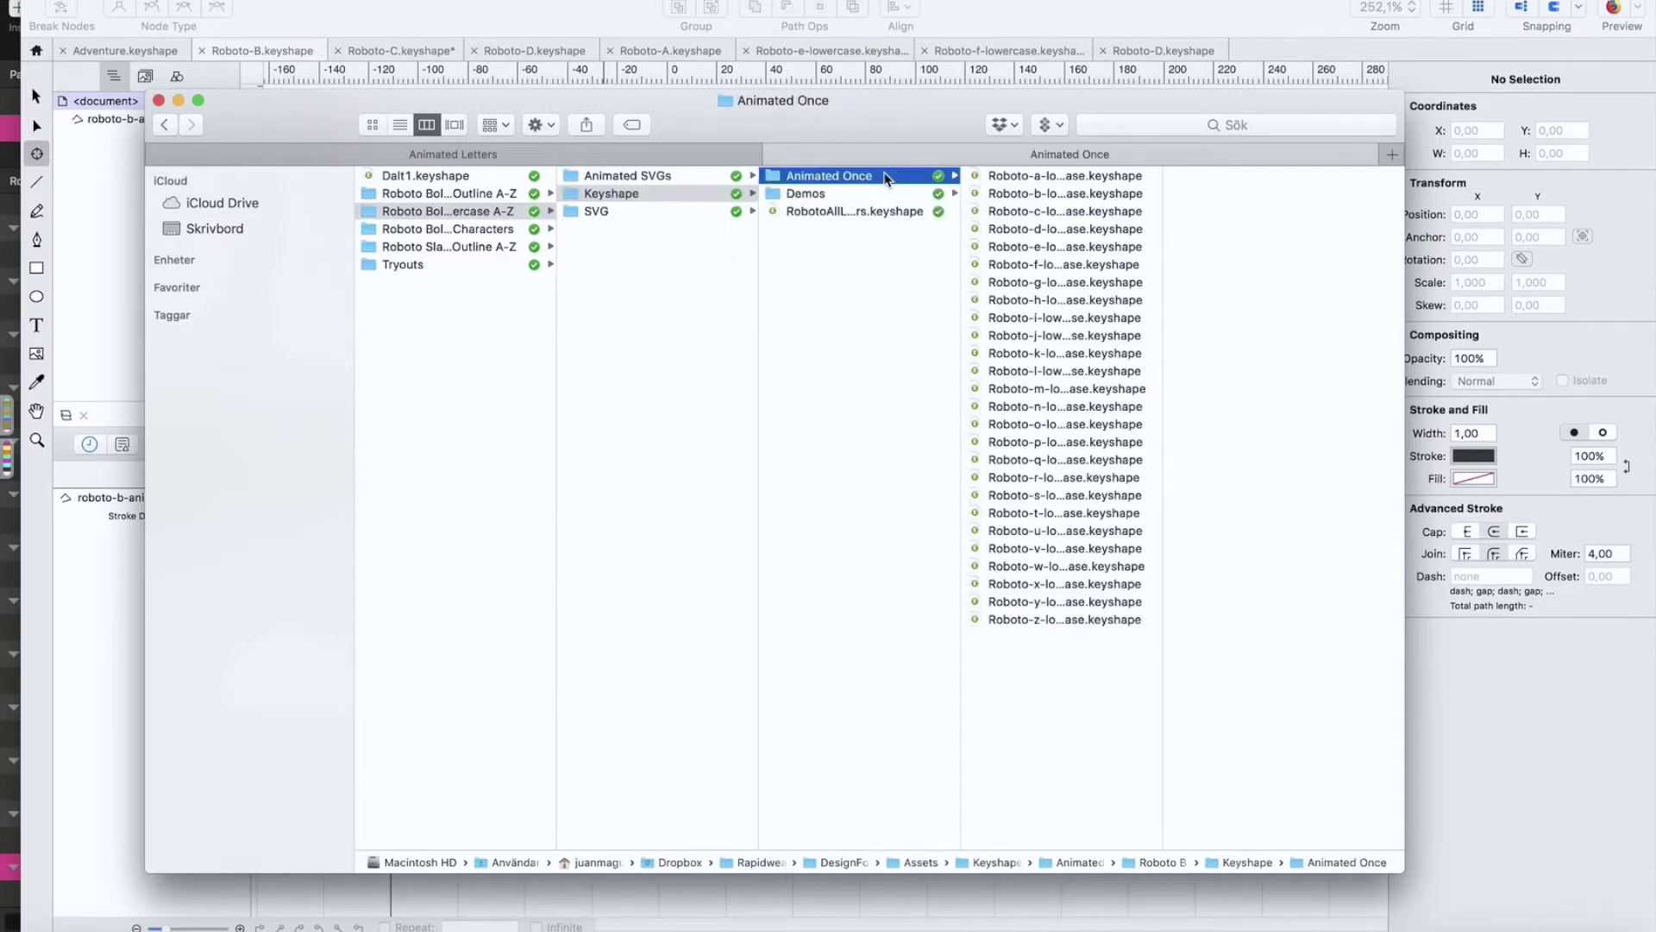
pyautogui.click(1041, 495)
pyautogui.keyDown('shift'); pyautogui.click(1038, 460); pyautogui.keyUp('shift')
# Step: Open the q, r and s files and play the s and r stroke animations
pyautogui.press('Return')
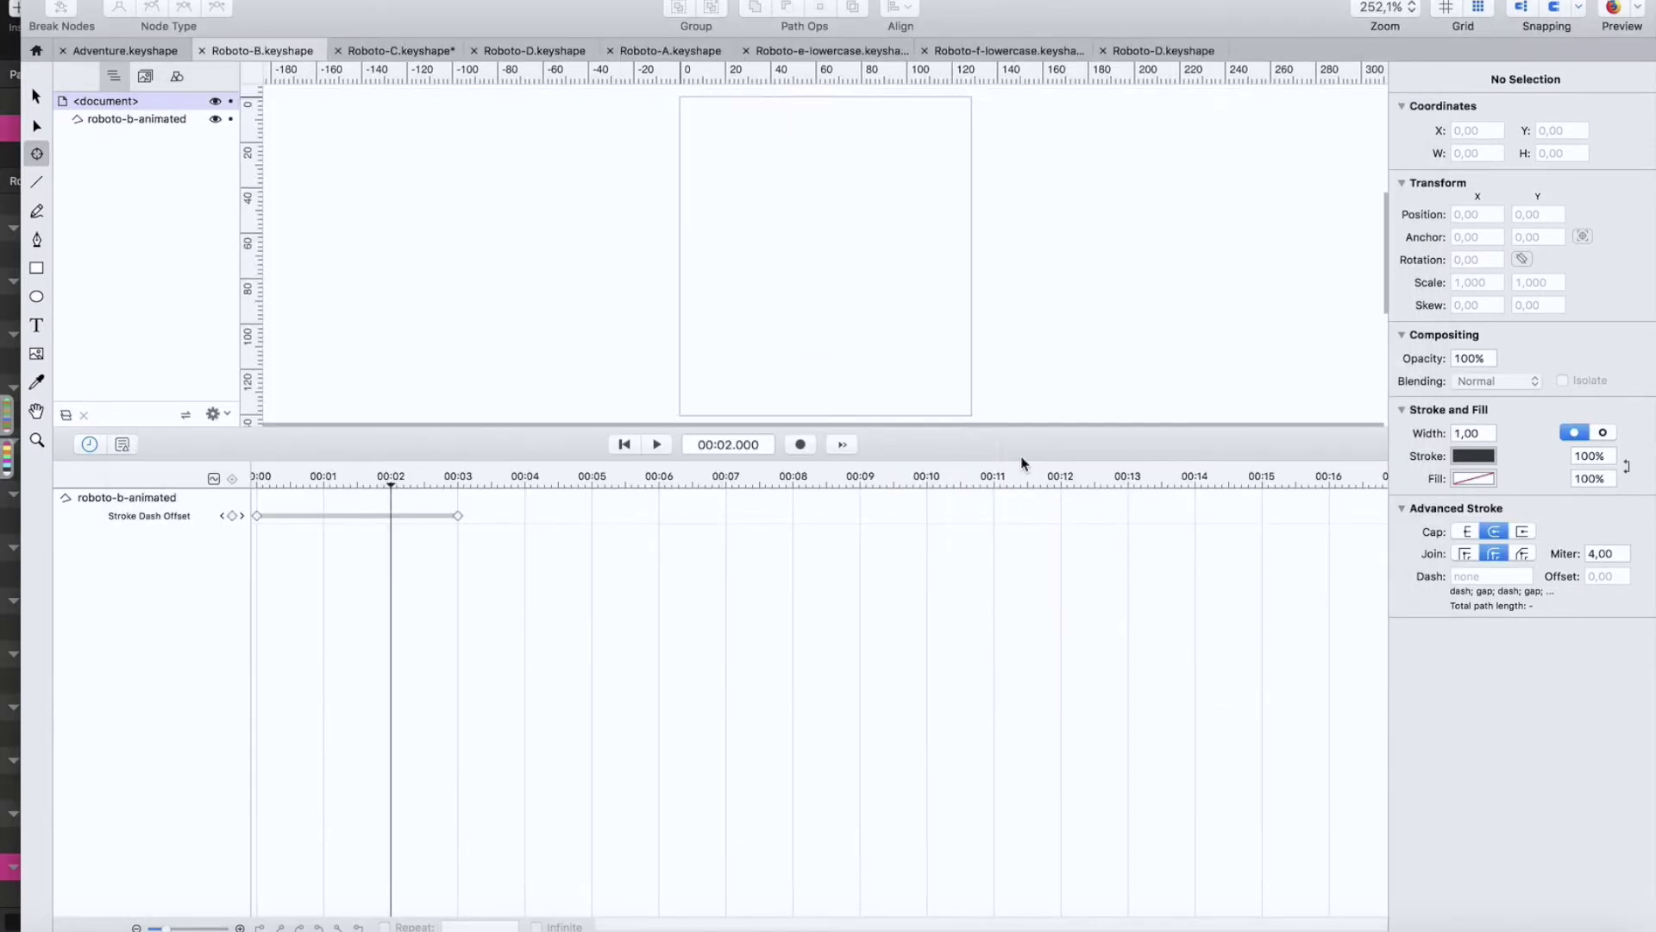
pyautogui.press('space')
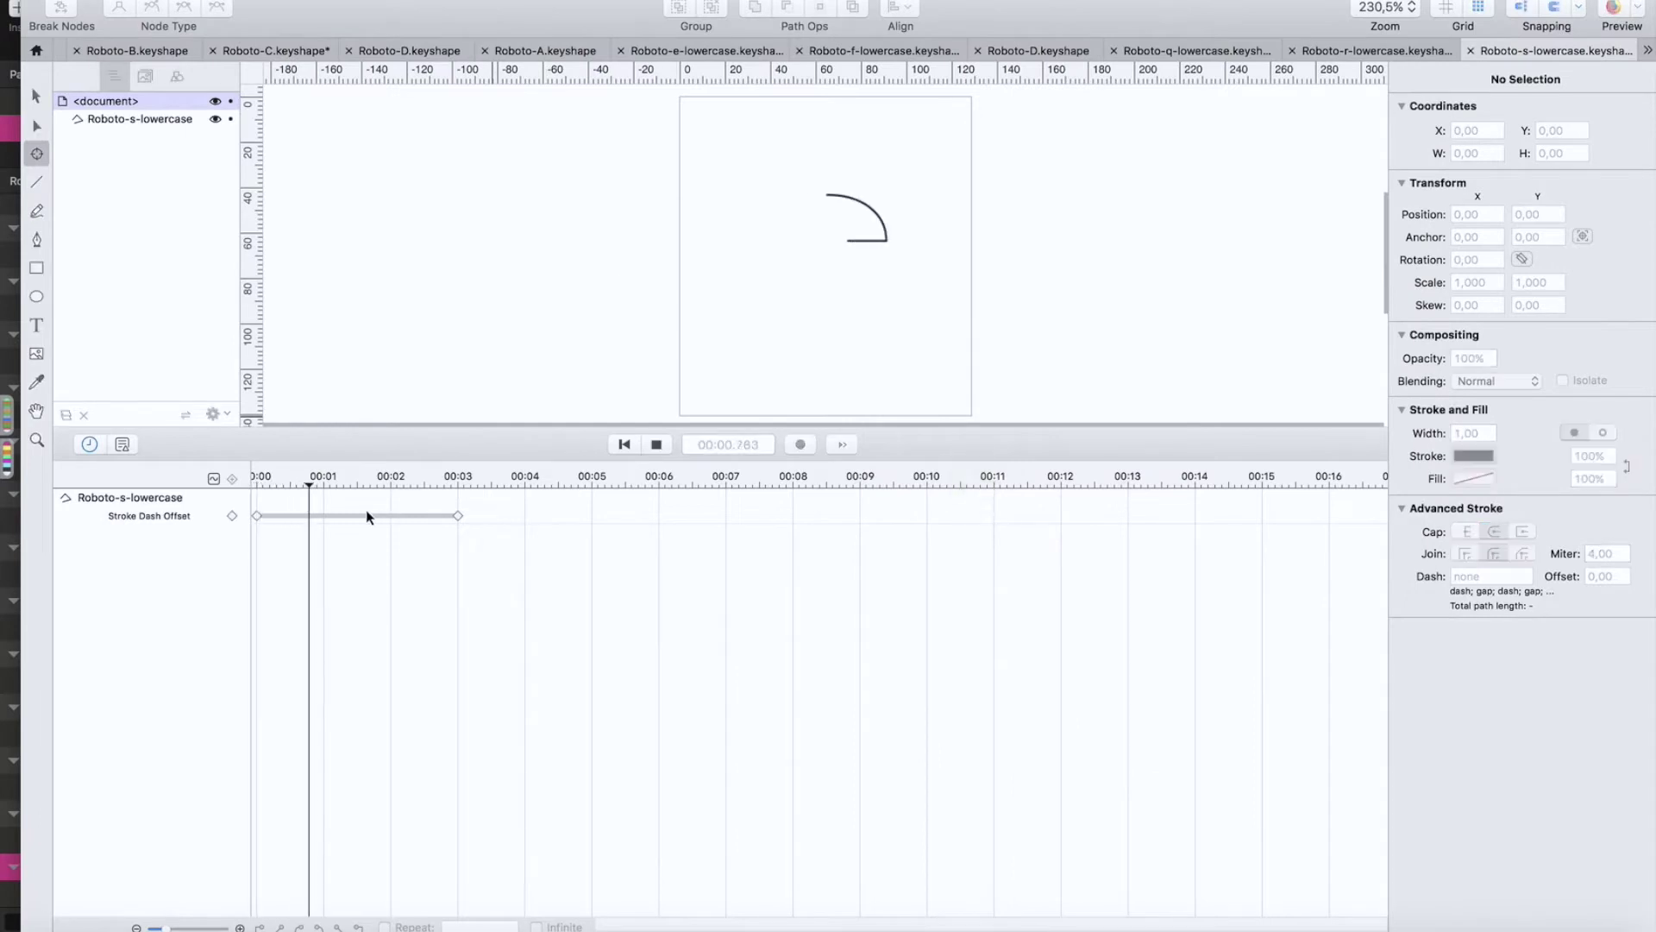
pyautogui.click(1394, 50)
pyautogui.press('space')
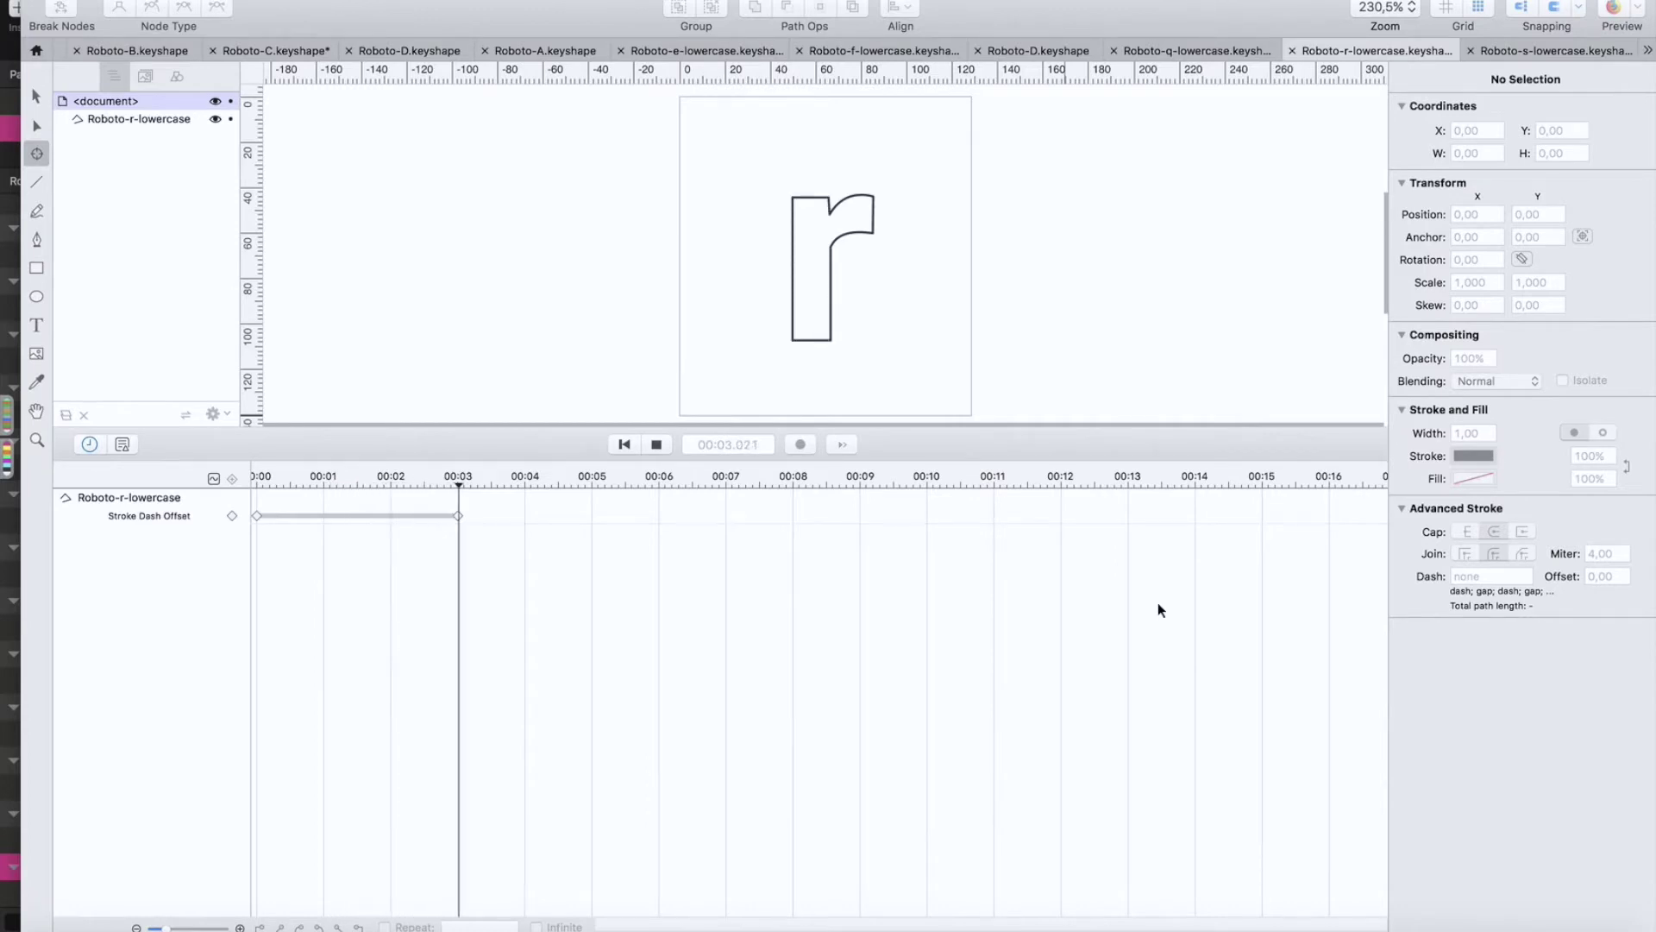
pyautogui.press('space')
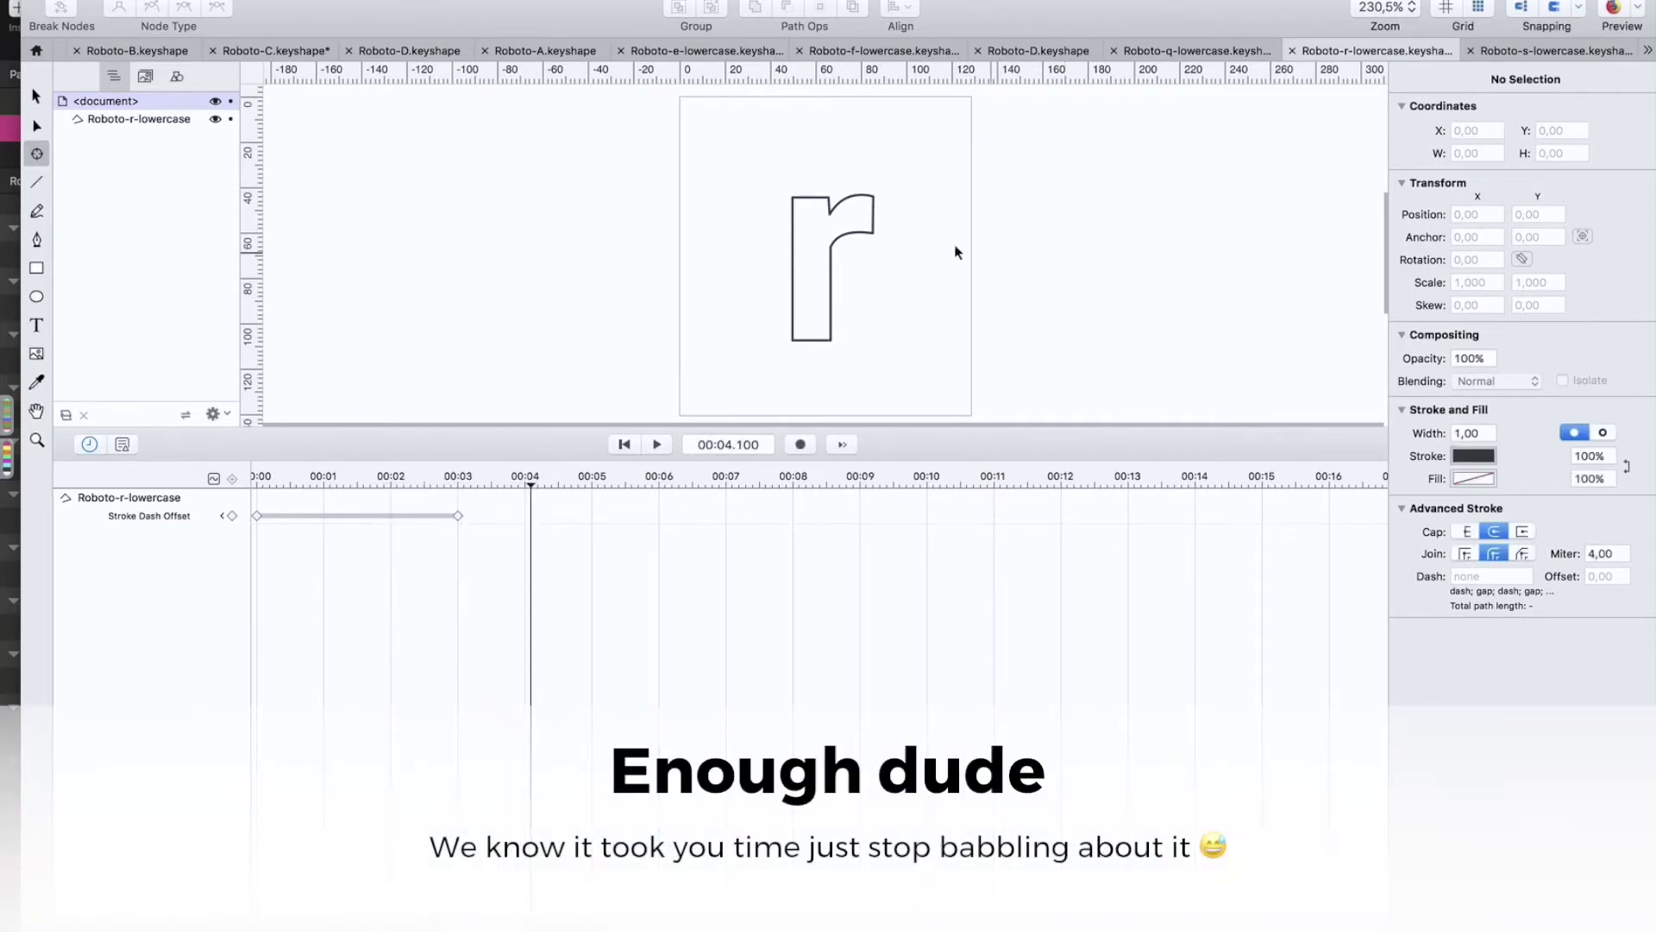
# Step: Scrub the r letter's Stroke Dash Offset animation to preview the stroke drawing
pyautogui.click(183, 515)
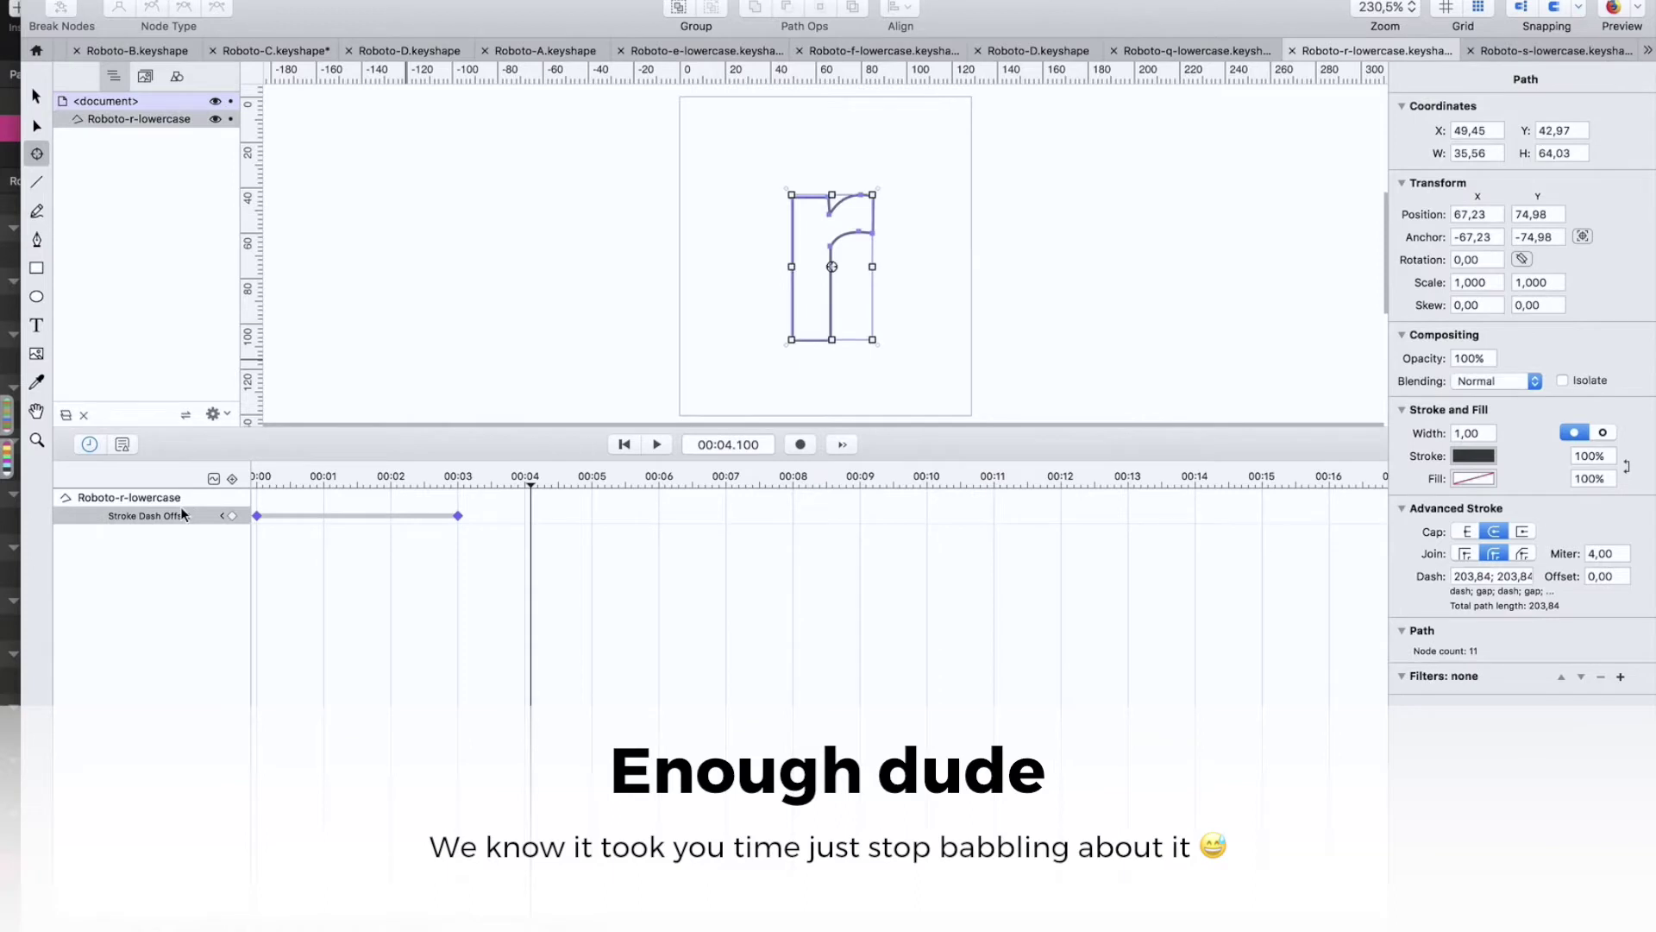
pyautogui.moveTo(427, 488)
pyautogui.mouseDown()
pyautogui.moveTo(315, 480)
pyautogui.moveTo(438, 476)
pyautogui.mouseUp()
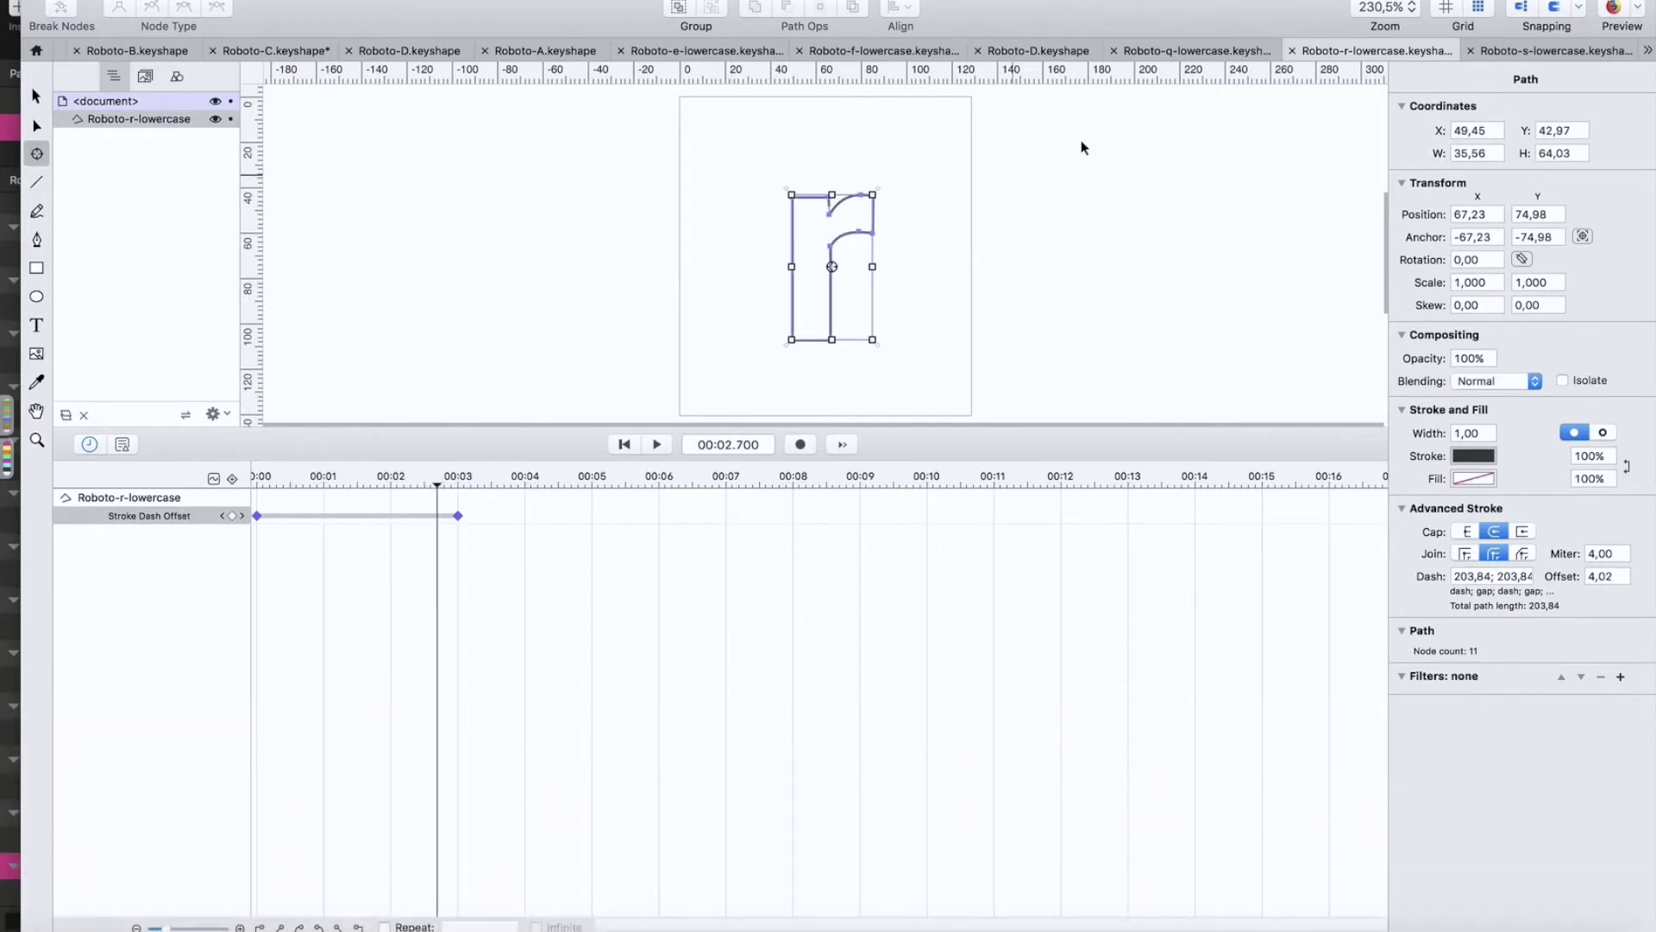
pyautogui.click(561, 608)
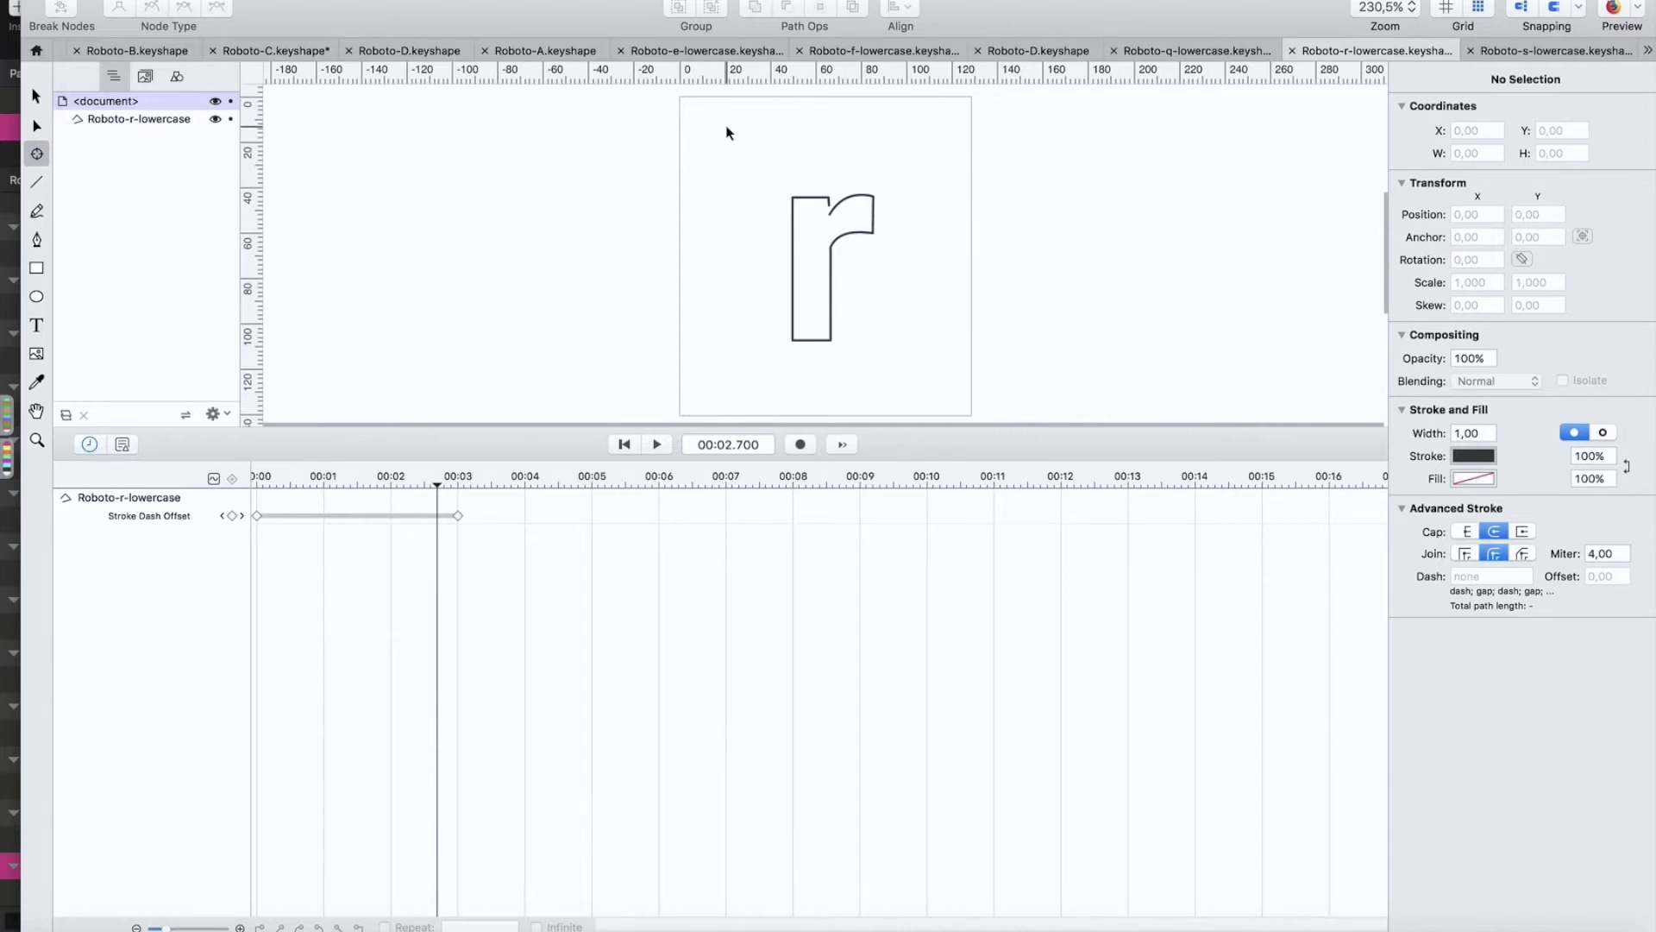
pyautogui.moveTo(427, 483)
pyautogui.mouseDown()
pyautogui.moveTo(333, 476)
pyautogui.moveTo(410, 481)
pyautogui.mouseUp()
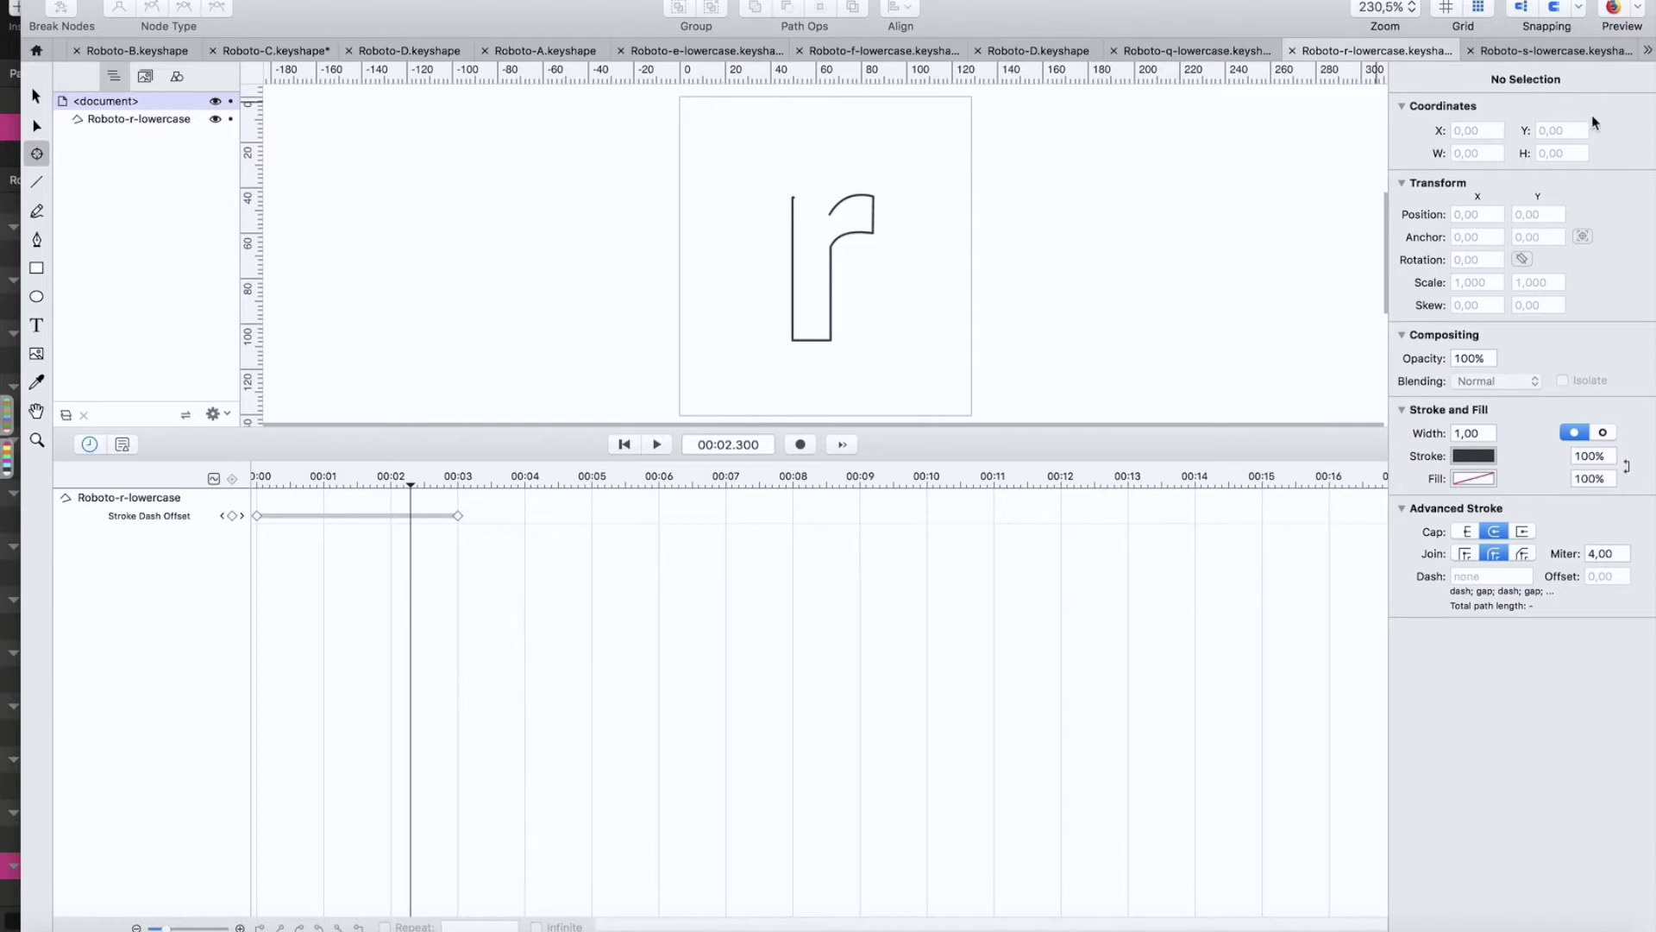
# Step: Bring Adventure.keyshape back from the tab overflow and scrub its stroke animation
pyautogui.click(1647, 51)
pyautogui.click(1526, 72)
pyautogui.moveTo(343, 486)
pyautogui.mouseDown()
pyautogui.moveTo(296, 483)
pyautogui.moveTo(447, 498)
pyautogui.moveTo(225, 511)
pyautogui.moveTo(370, 495)
pyautogui.moveTo(244, 485)
pyautogui.moveTo(376, 494)
pyautogui.mouseUp()
# Step: Show the document grid at 10% opacity and zoom in on the Adventure outline
pyautogui.click(587, 230)
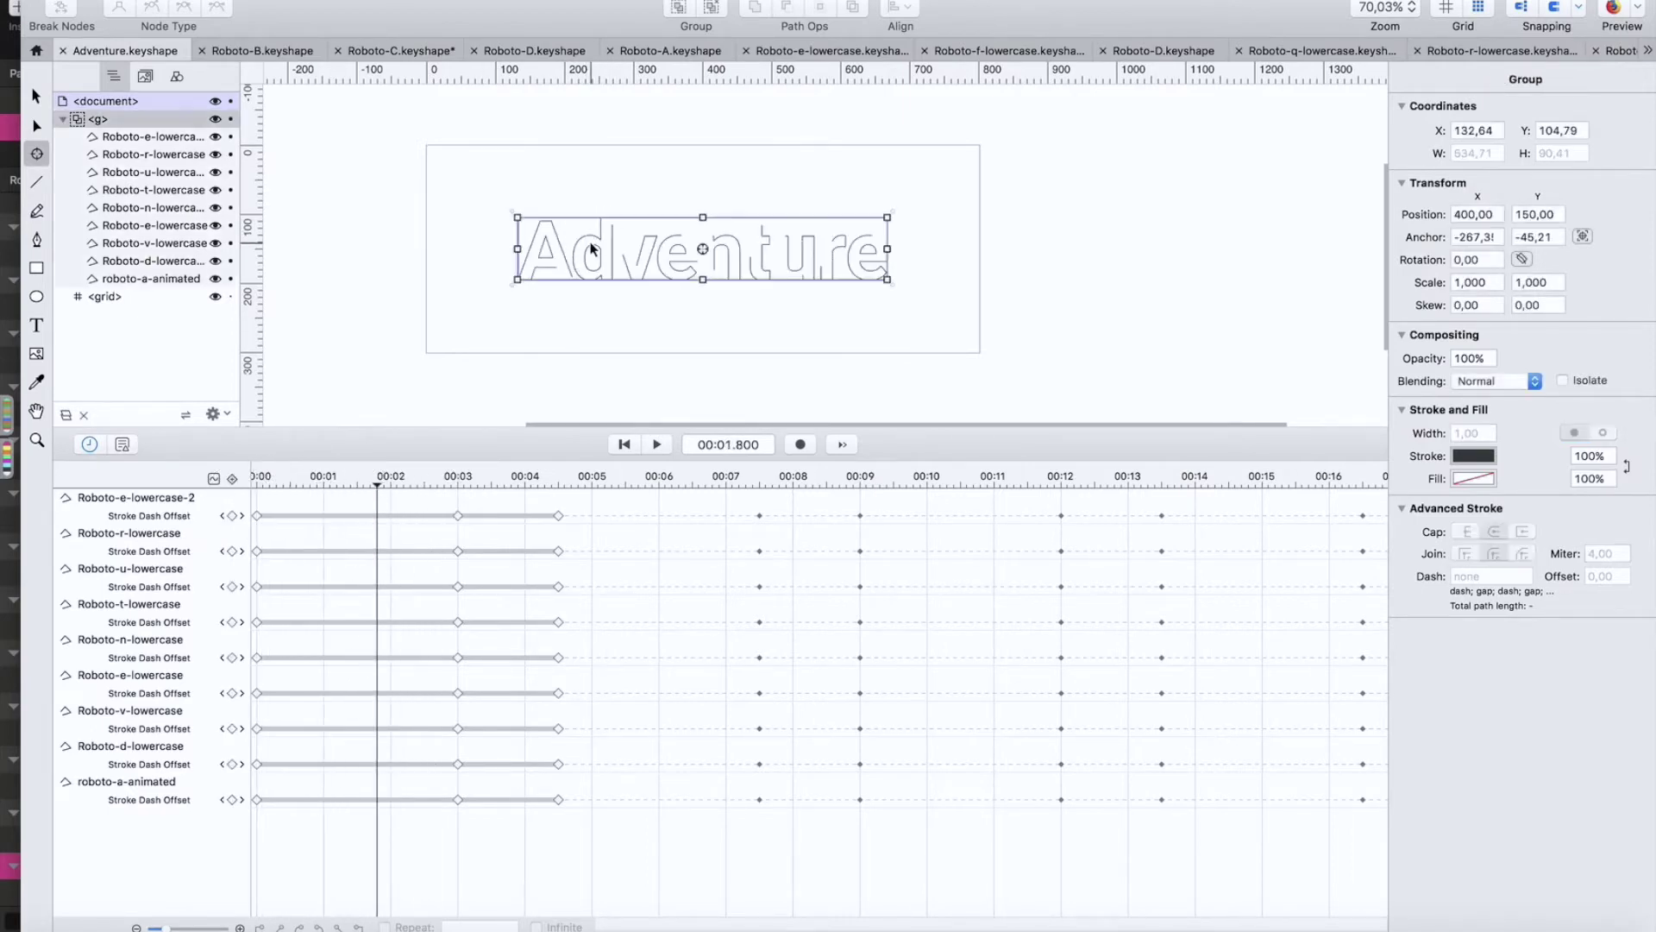
pyautogui.click(104, 296)
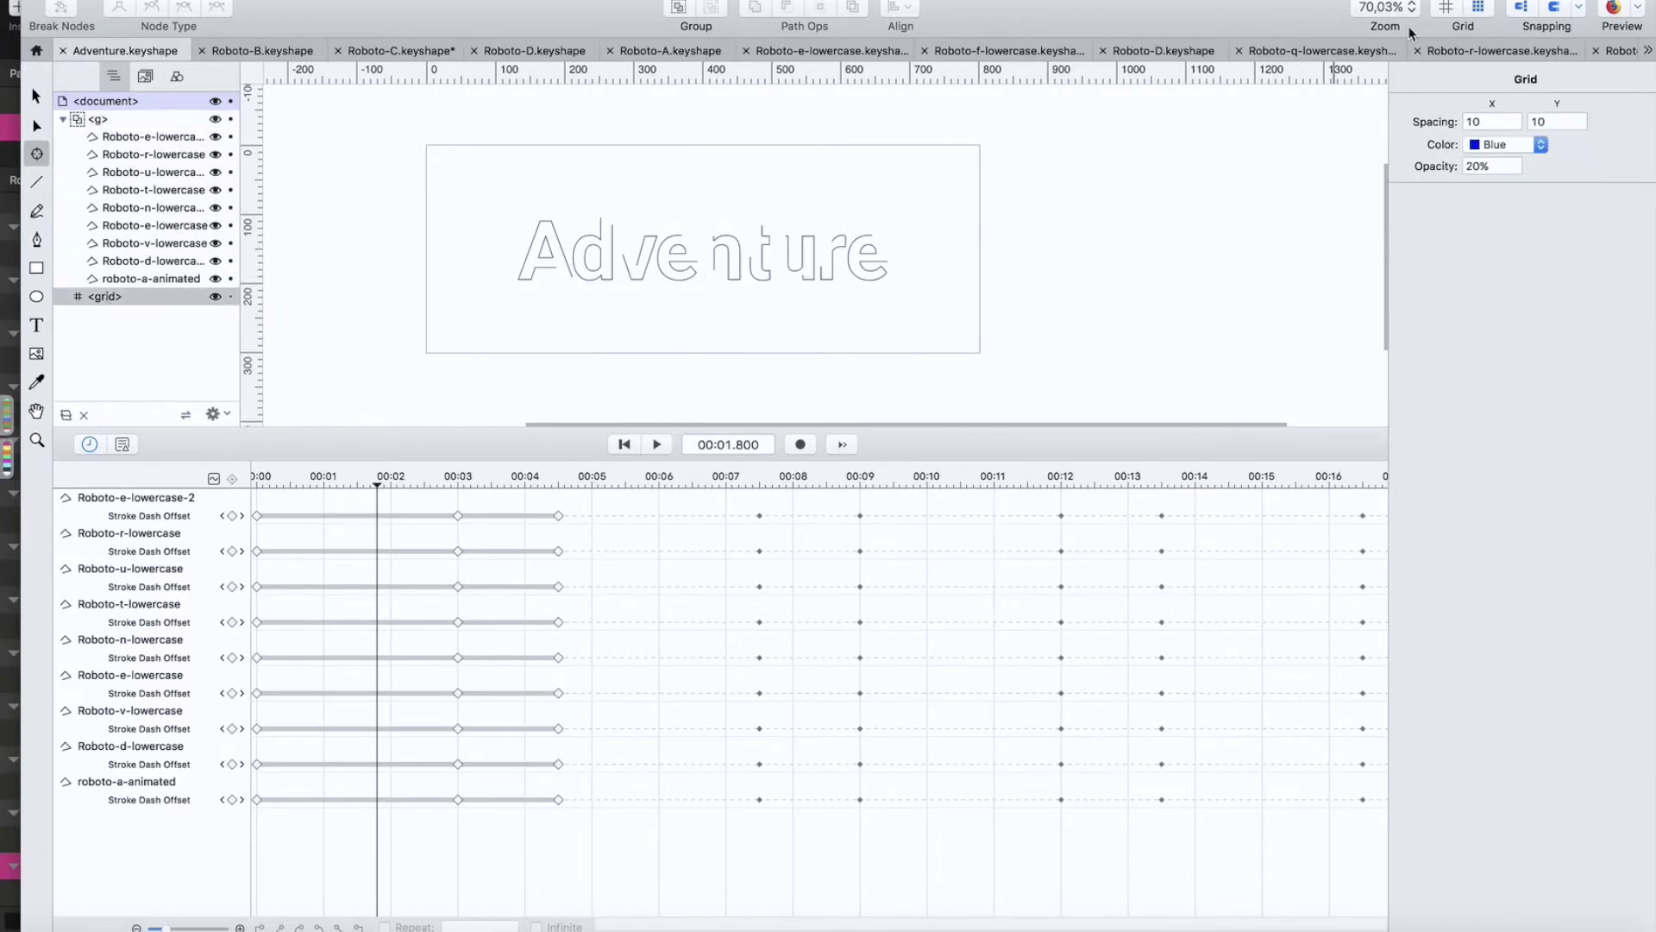
pyautogui.click(1447, 10)
pyautogui.press('z')
pyautogui.click(978, 394)
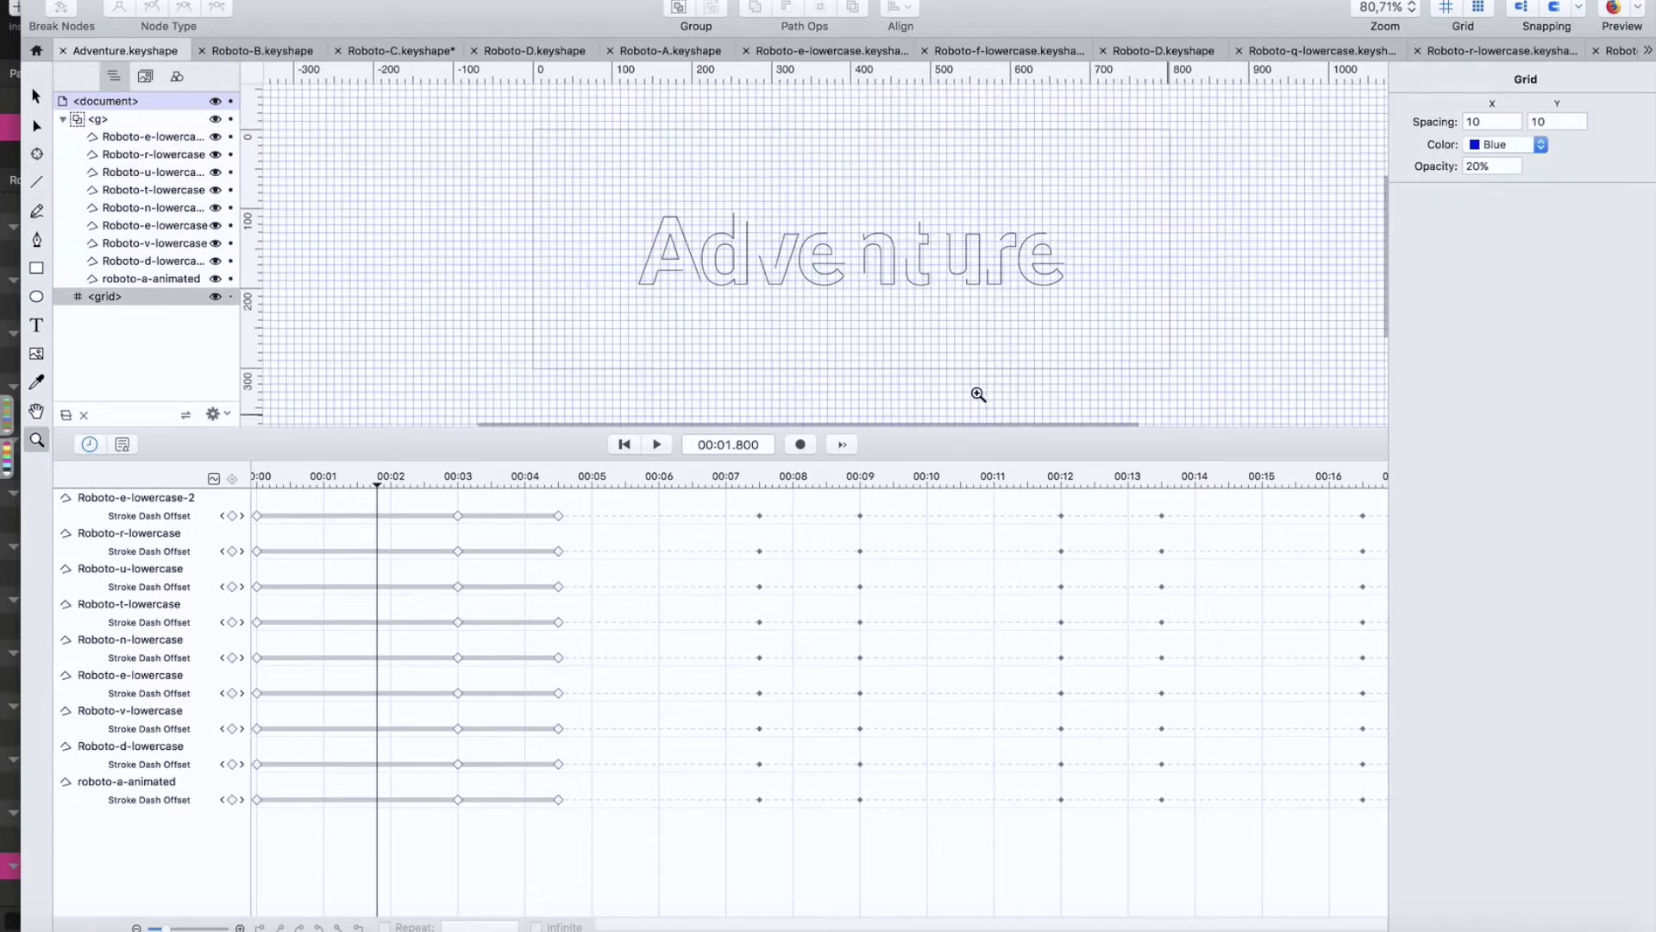
pyautogui.click(1486, 166)
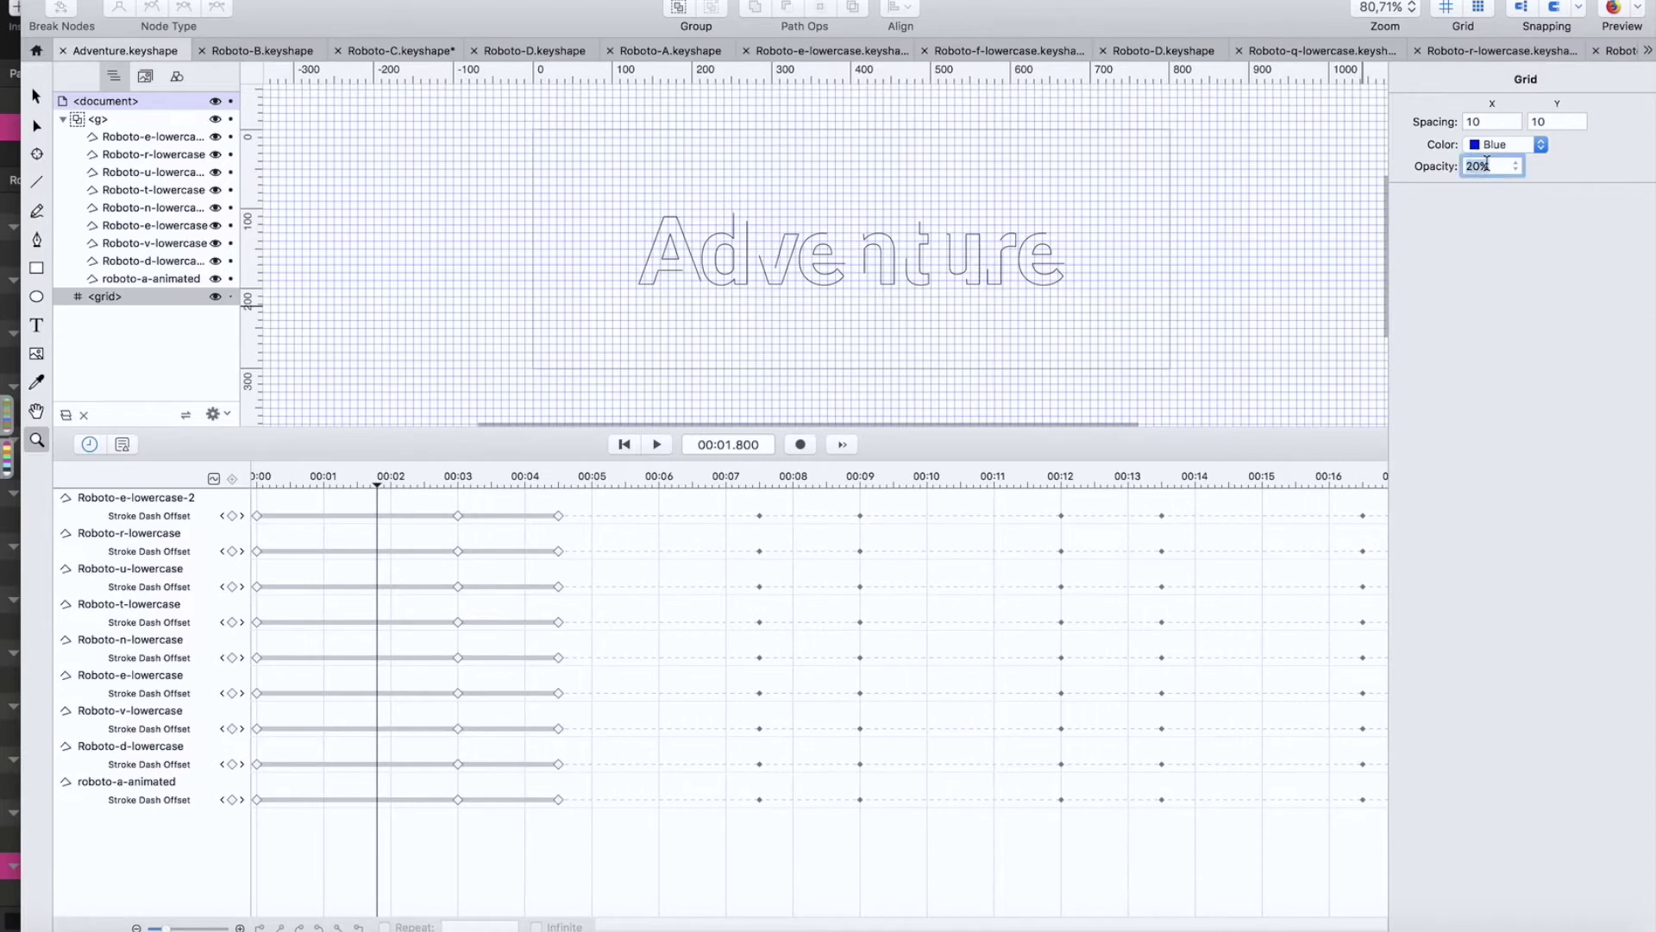
pyautogui.write('10')
pyautogui.press('Return')
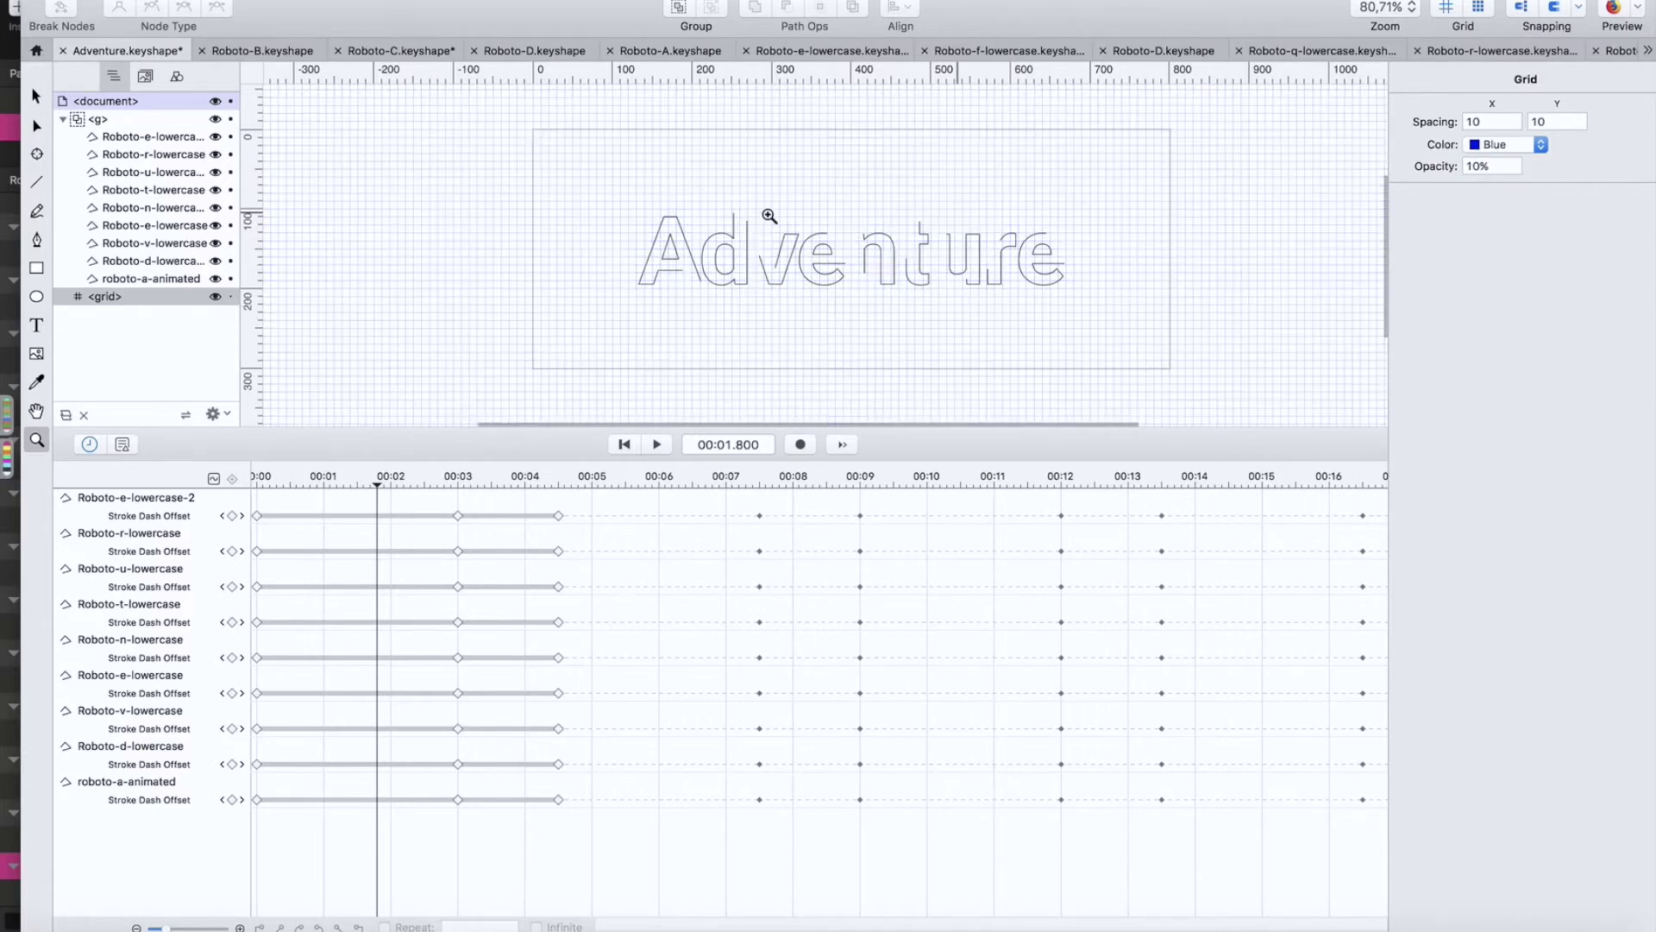
pyautogui.click(763, 231)
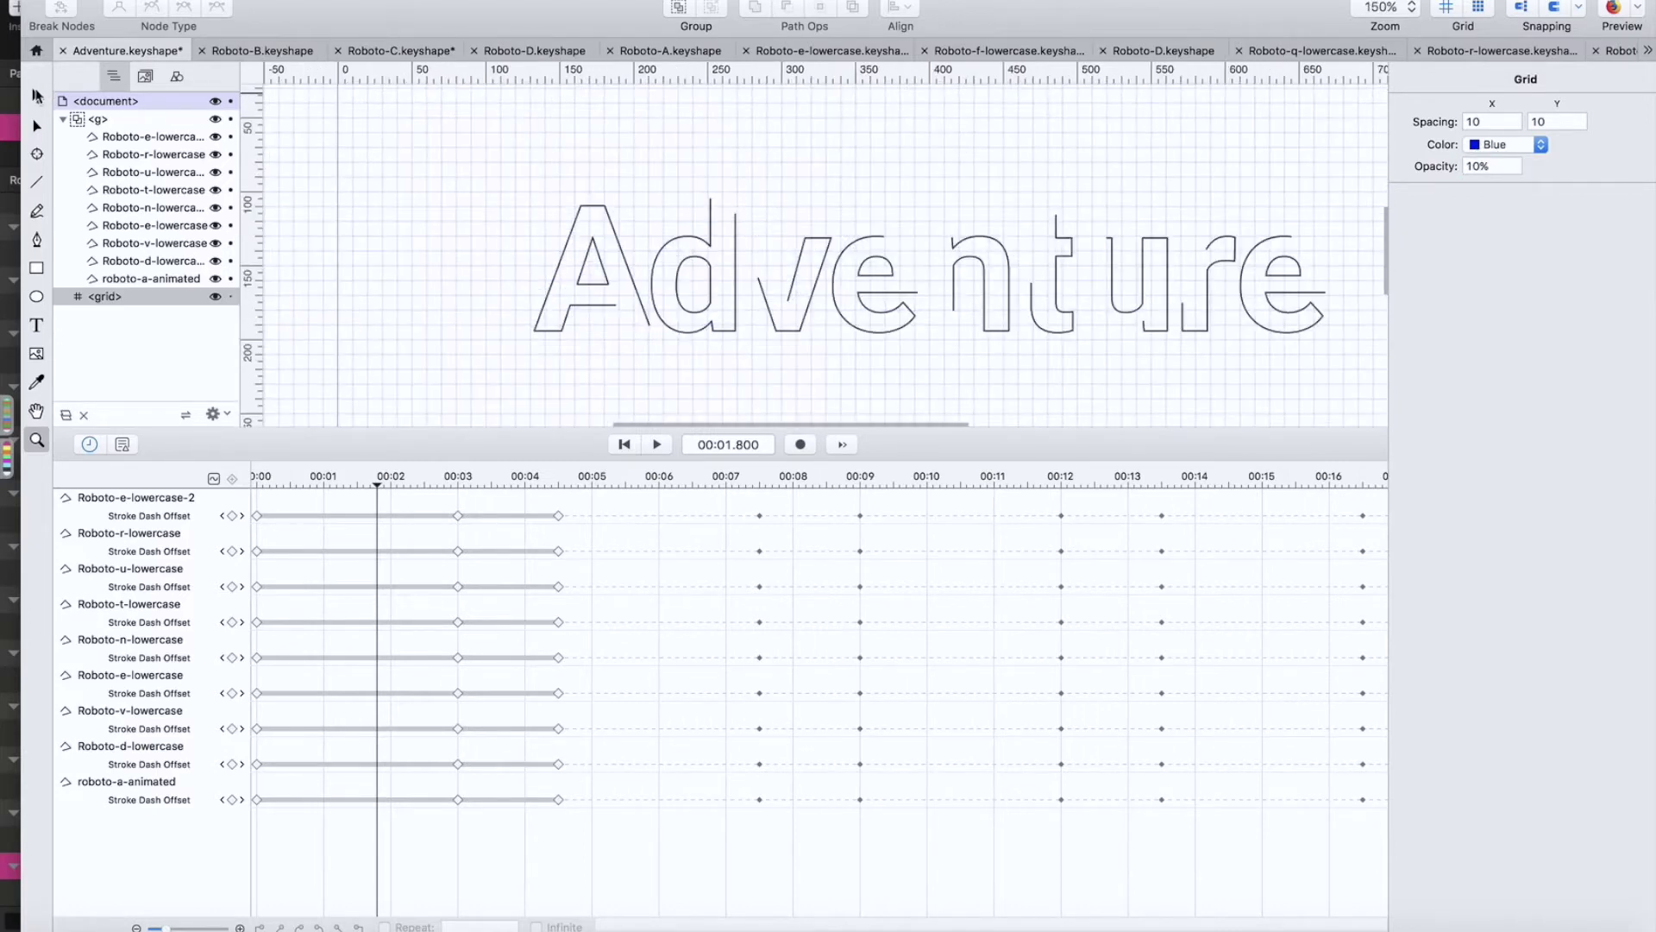
# Step: Scrub the Adventure letters from hidden to fully drawn, rewind, and play the animation
pyautogui.click(37, 94)
pyautogui.moveTo(267, 482); pyautogui.dragTo(559, 488)
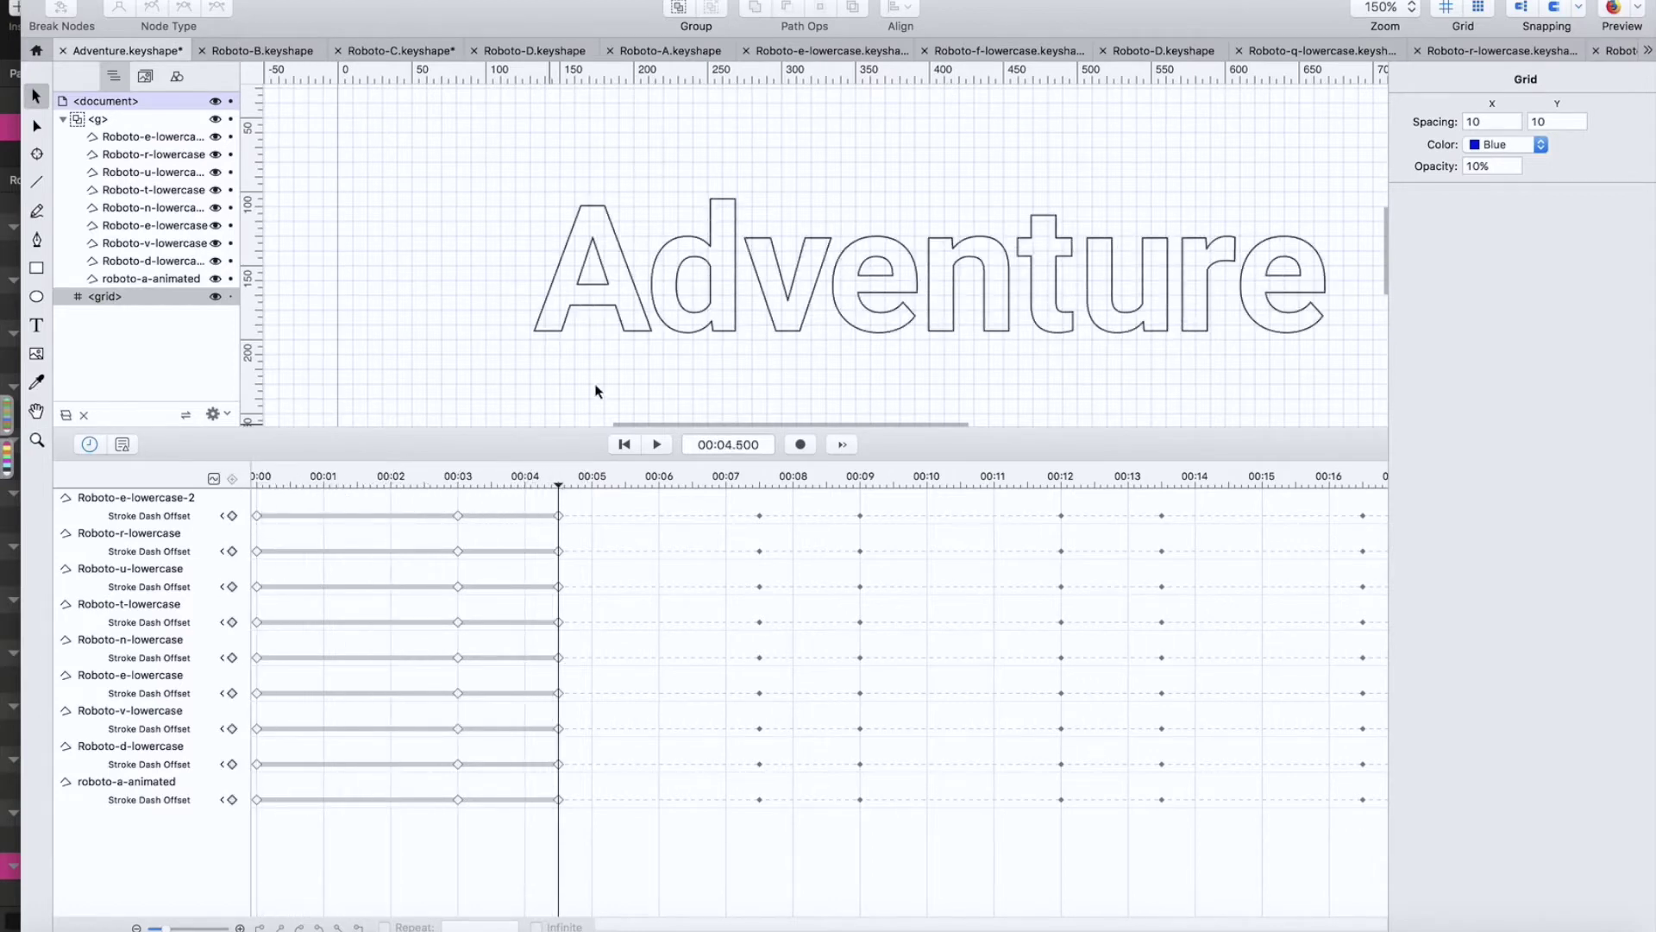
pyautogui.scroll(-3, 647, 310)
pyautogui.scroll(-4, 664, 327)
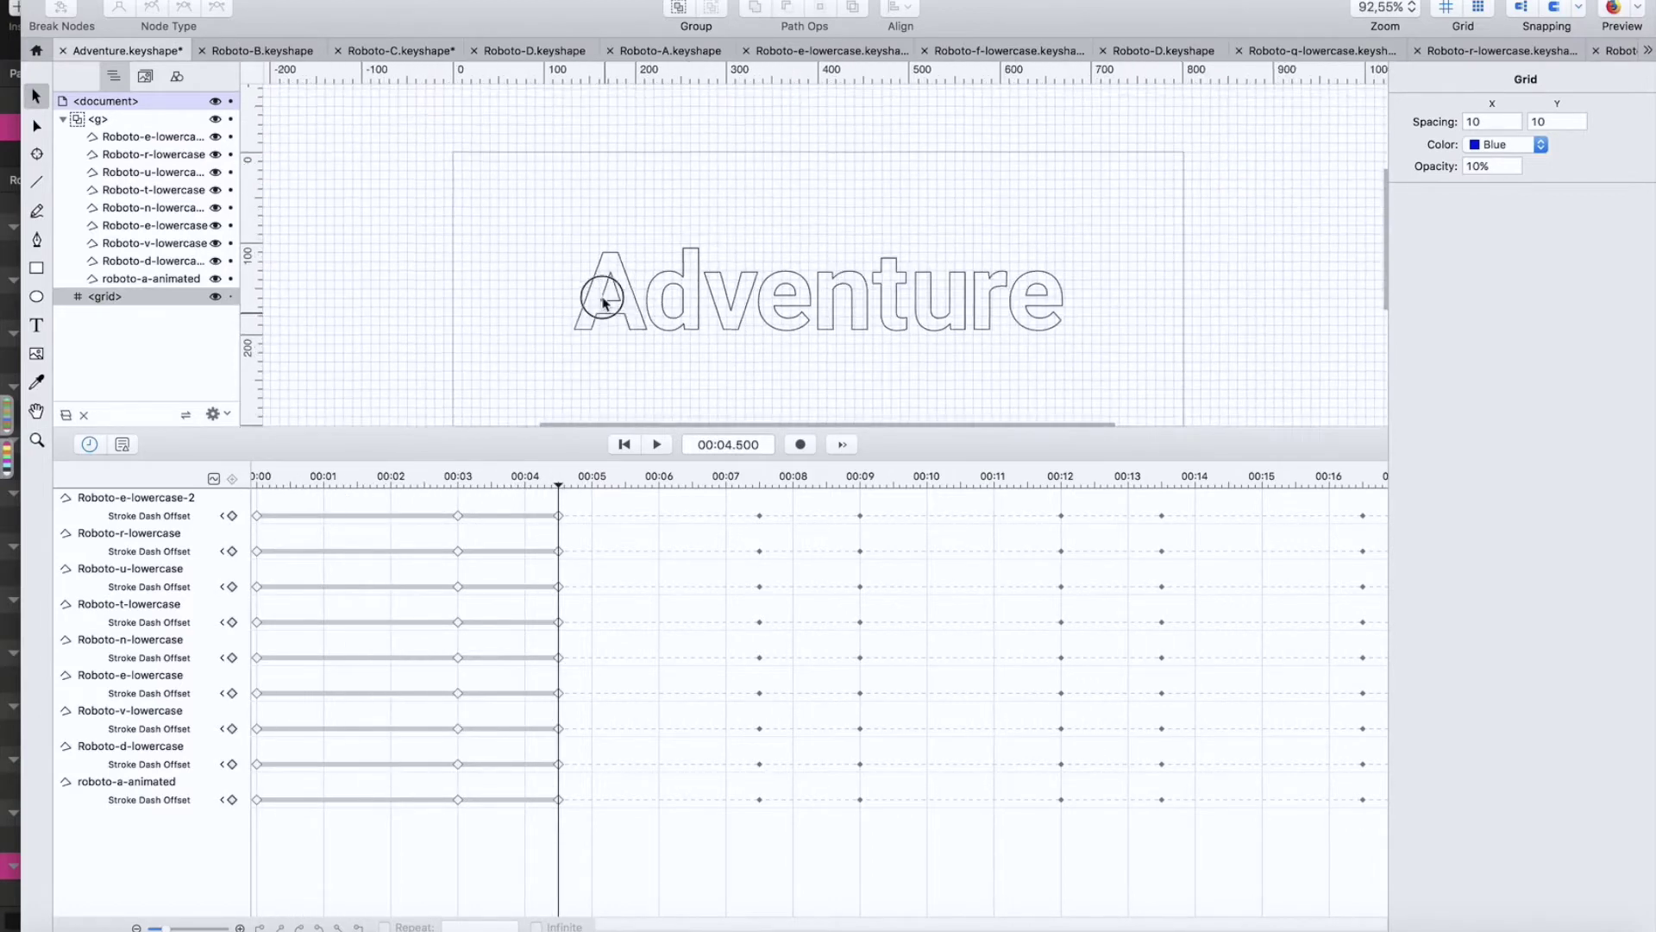
pyautogui.moveTo(489, 483); pyautogui.dragTo(241, 485)
pyautogui.press('space')
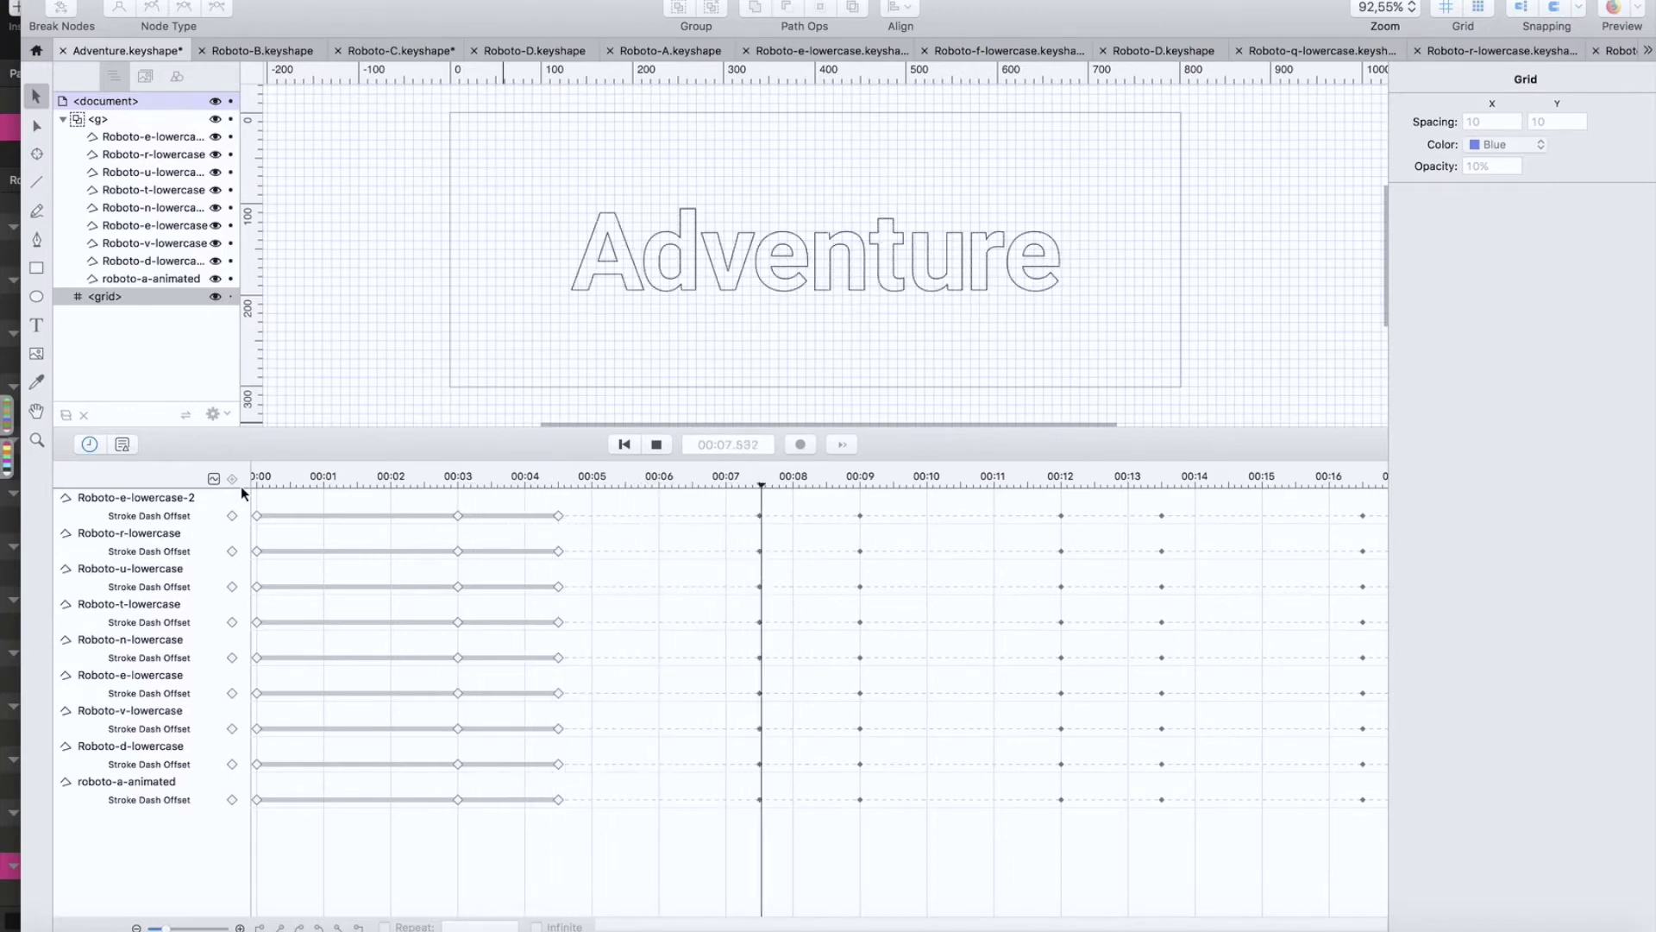
# Step: Test the animation with repeat off and the final keyframes near 00:04.5 deleted
pyautogui.press('space')
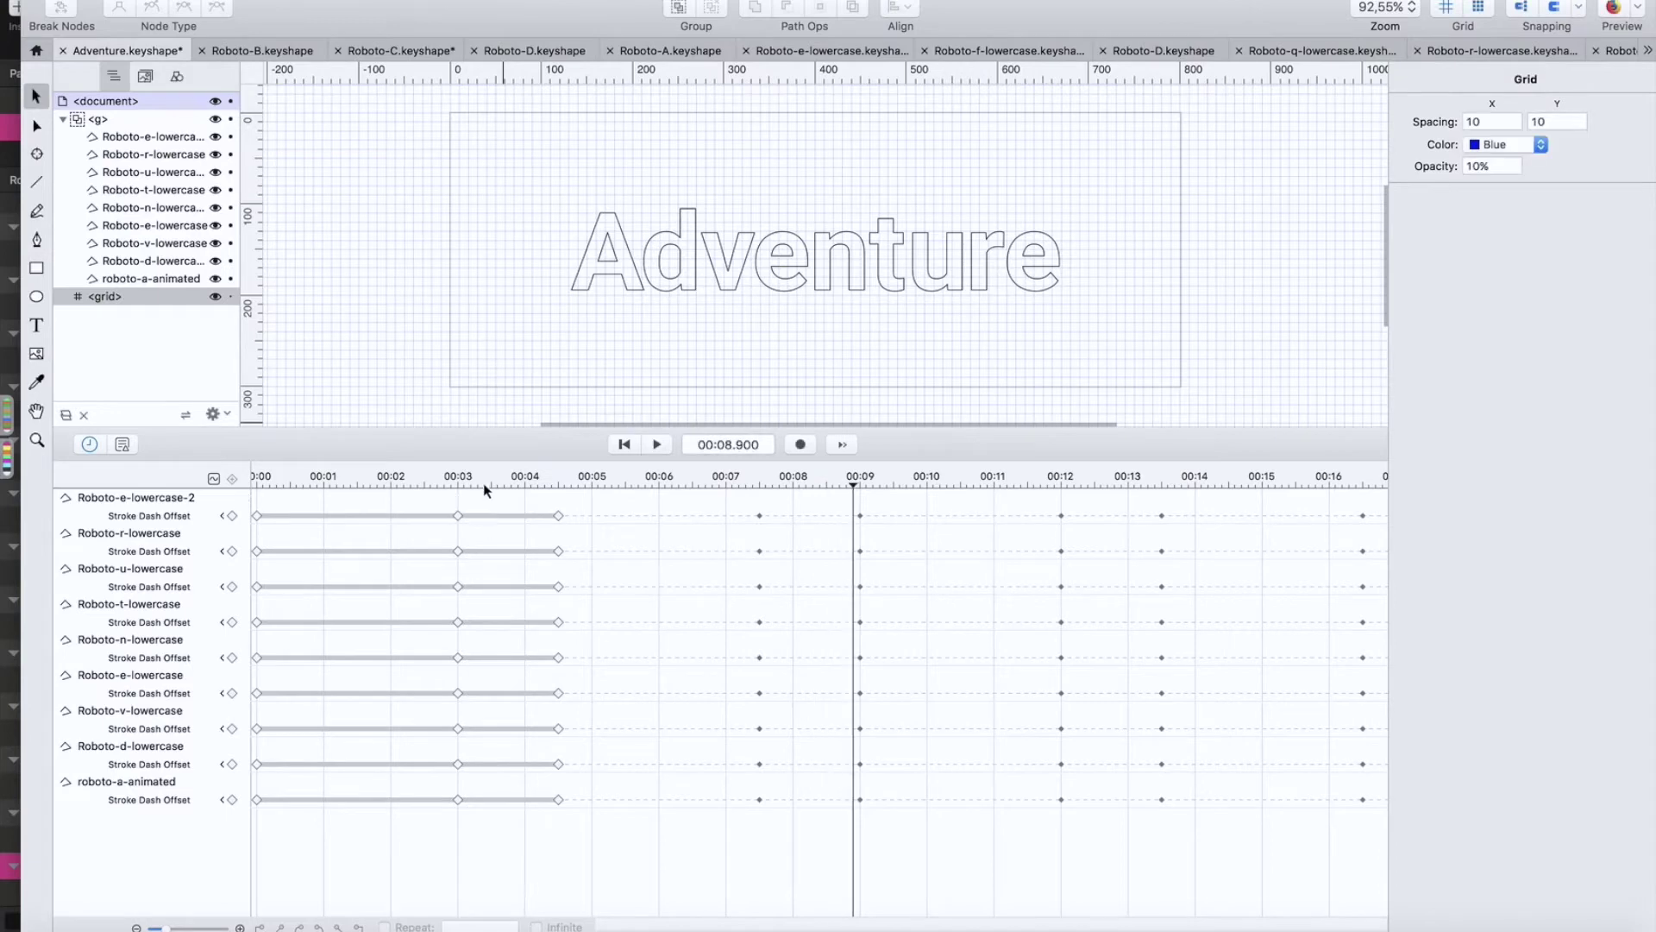
pyautogui.moveTo(498, 500); pyautogui.dragTo(632, 897)
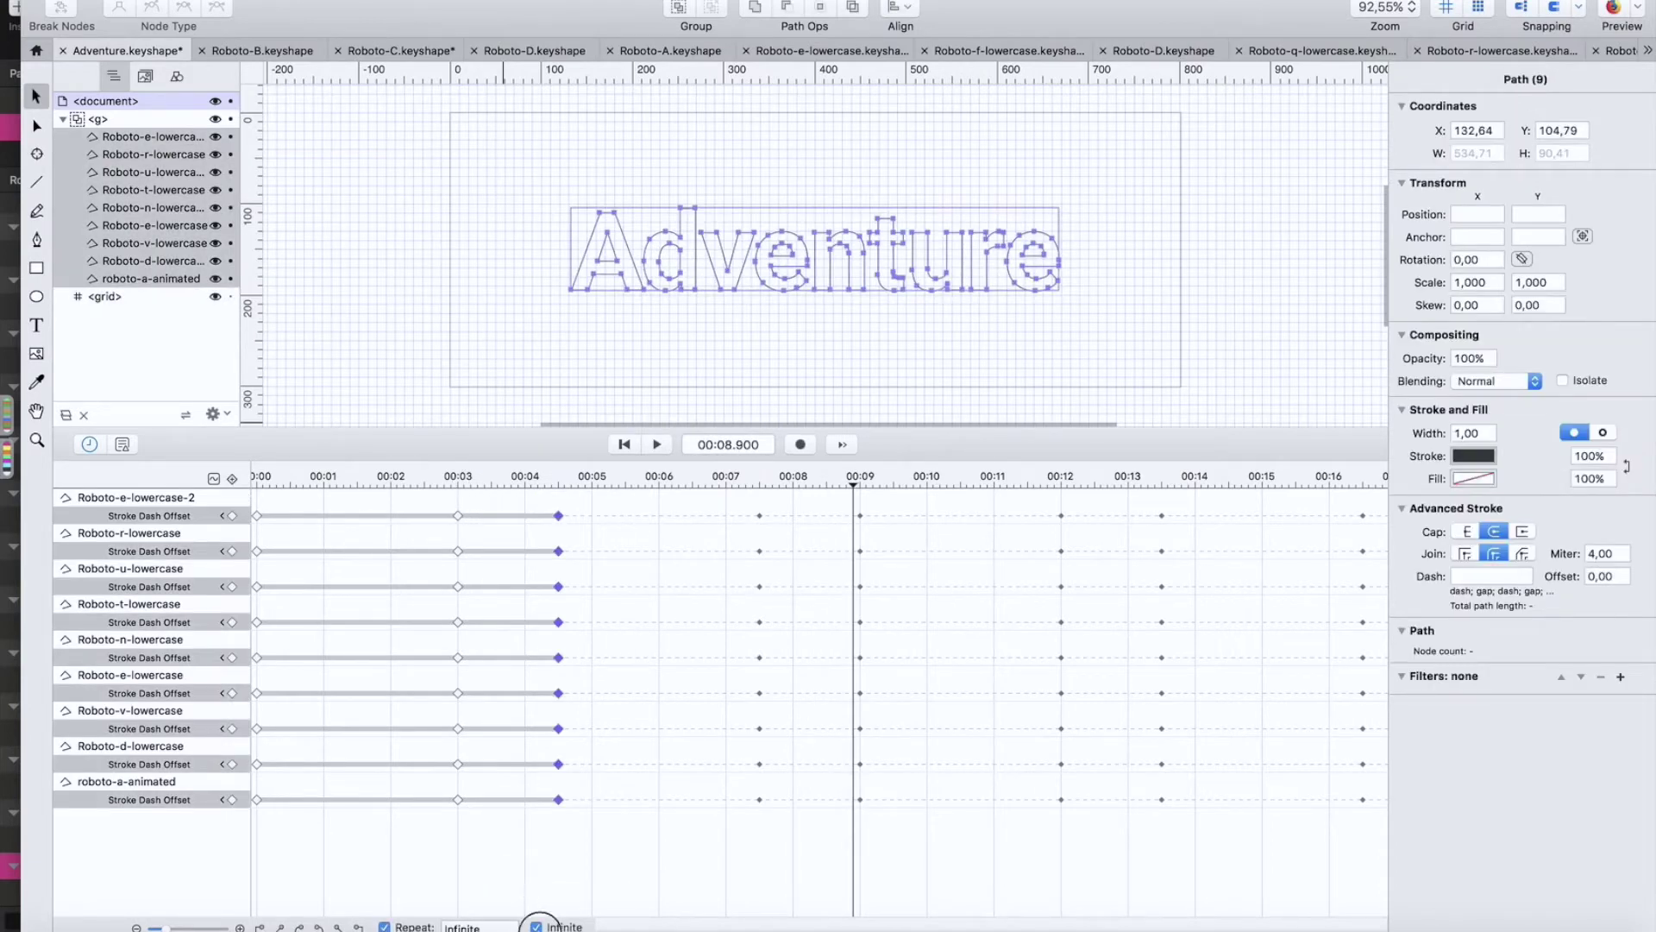
pyautogui.click(538, 926)
pyautogui.click(383, 927)
pyautogui.press('Delete')
pyautogui.moveTo(471, 480); pyautogui.dragTo(207, 483)
pyautogui.press('space')
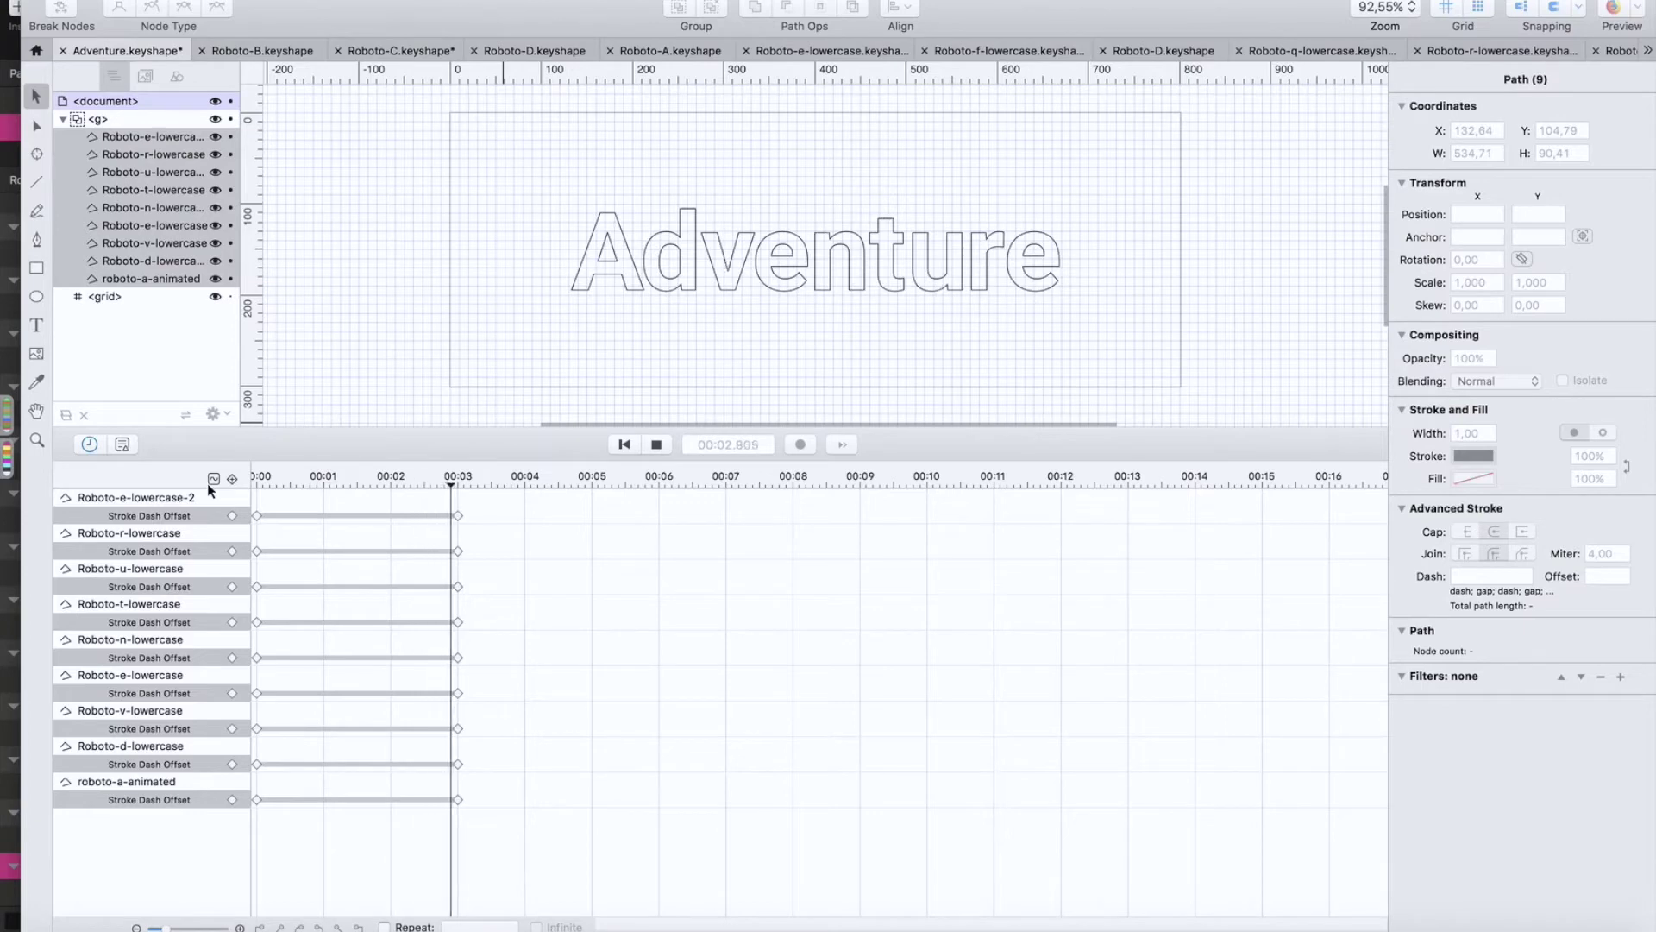
pyautogui.press('space')
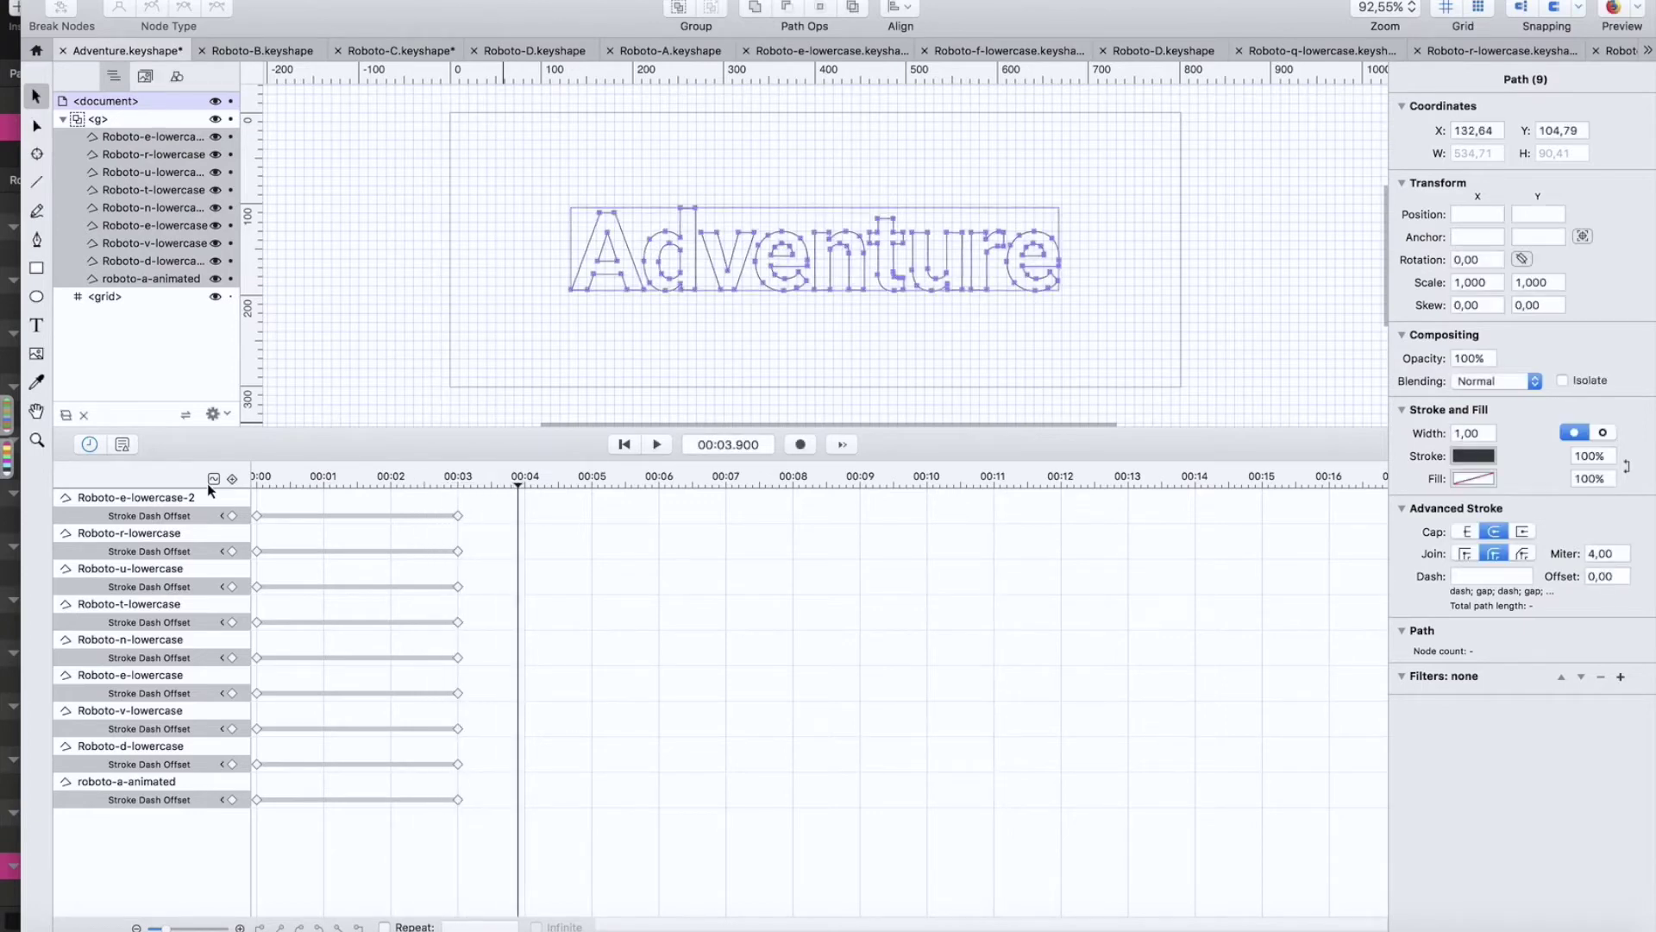
# Step: Restore the final keyframes, set the playhead to 00:02.600, and bring up Export Options
pyautogui.press('super+v')
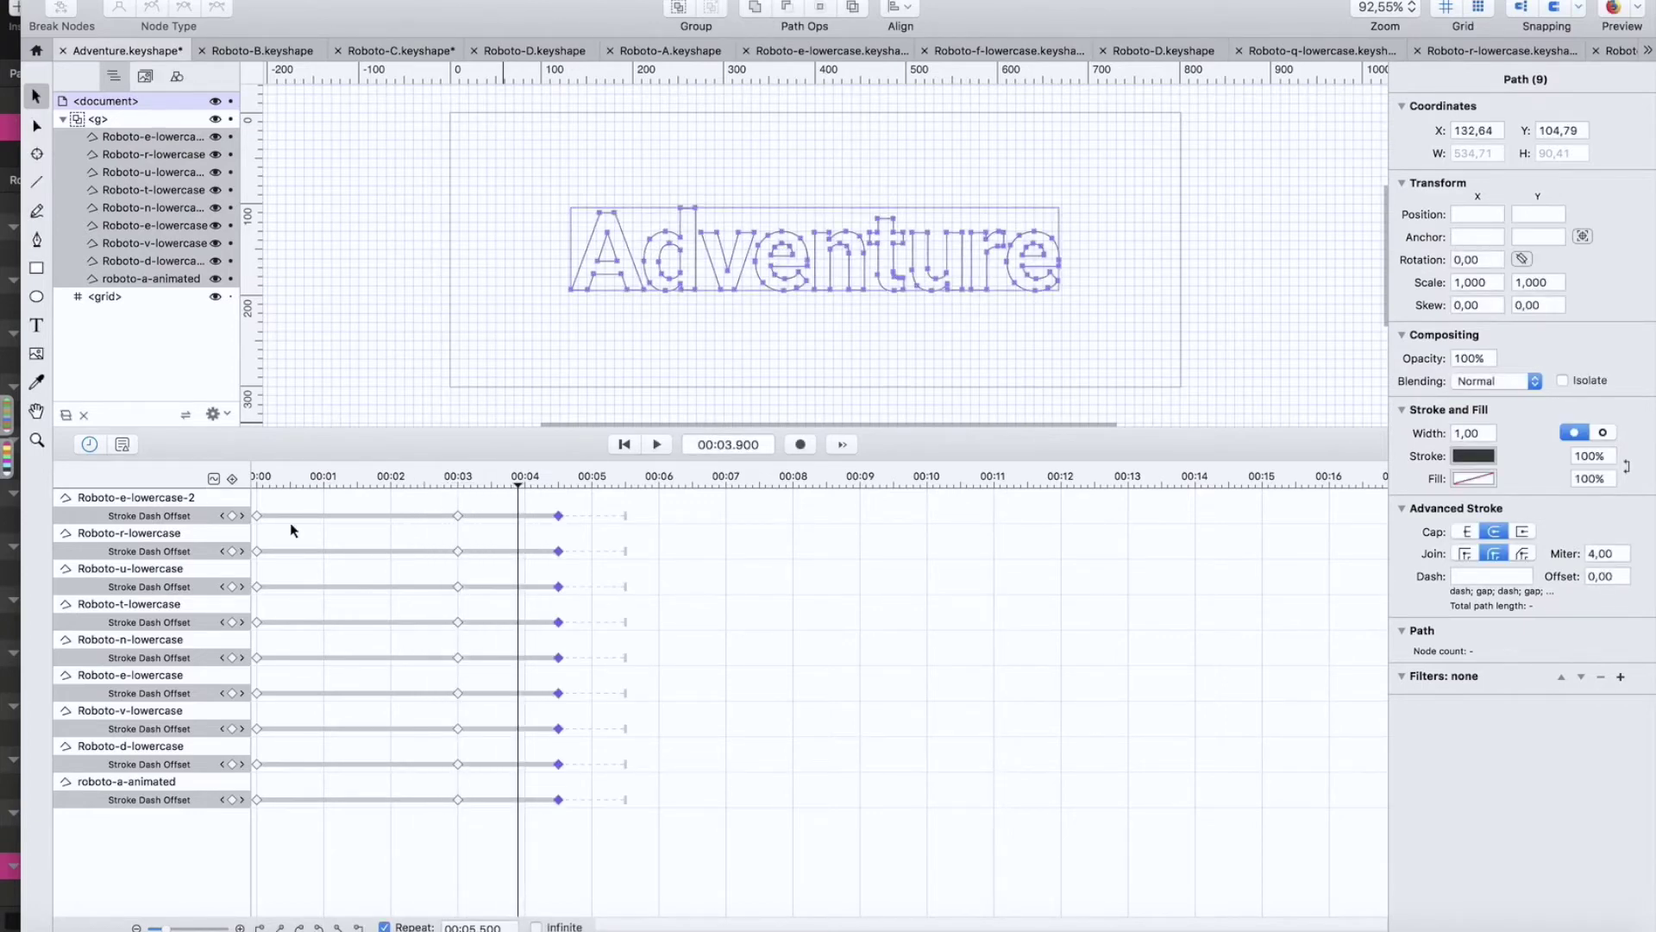
pyautogui.click(430, 477)
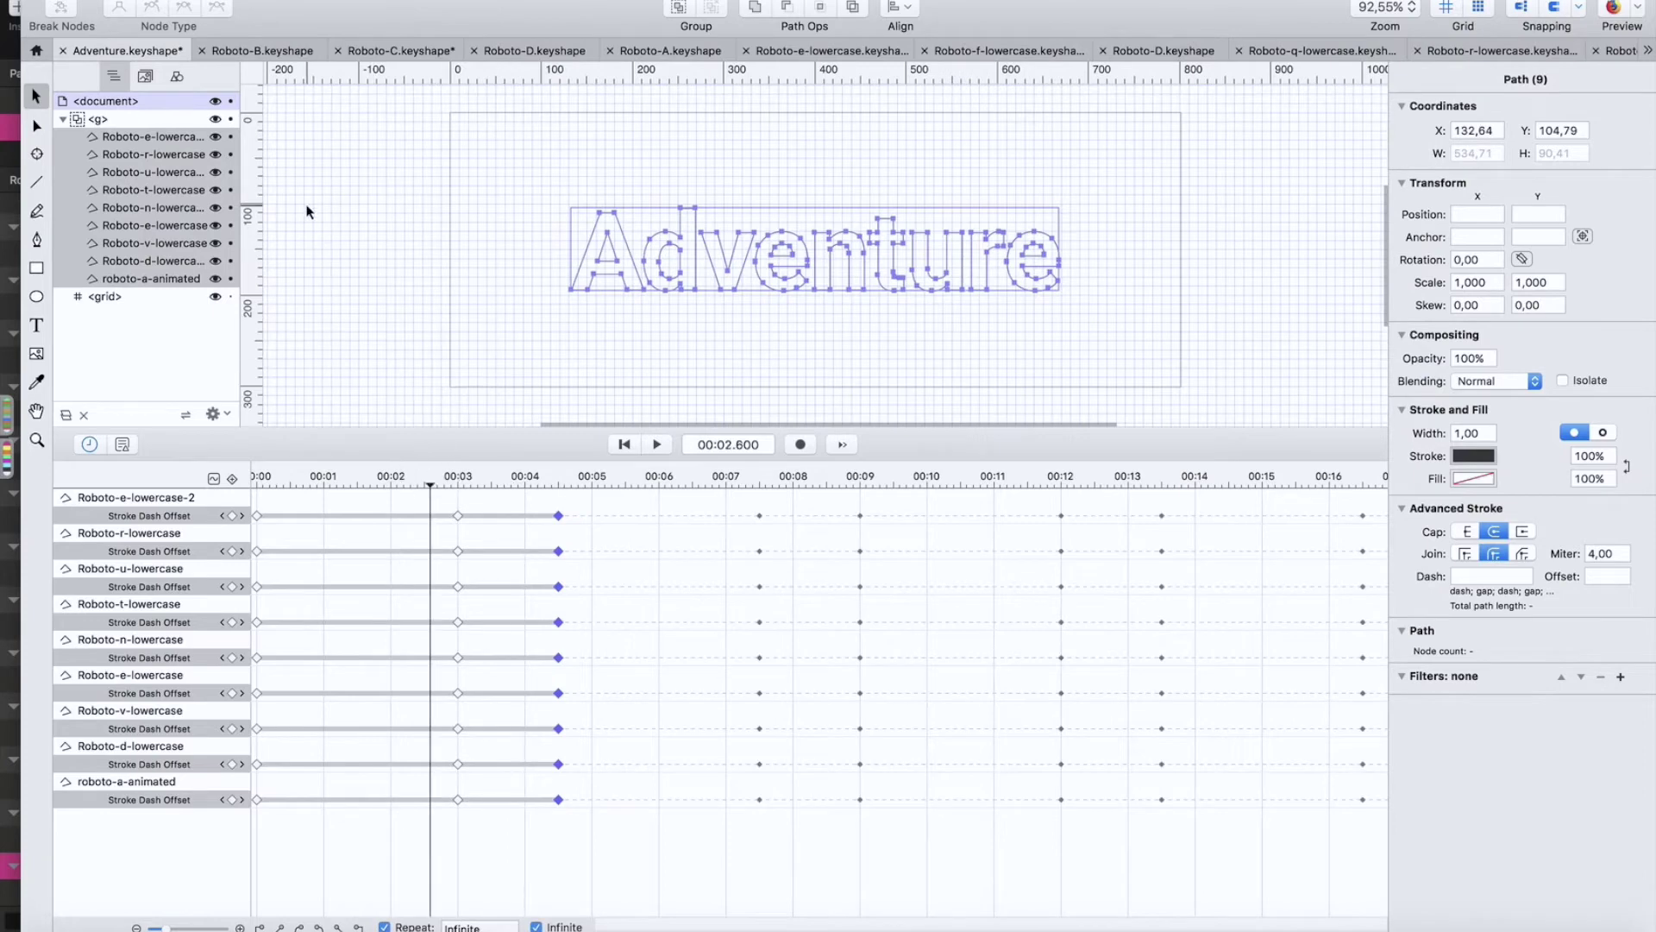
pyautogui.press('super+e')
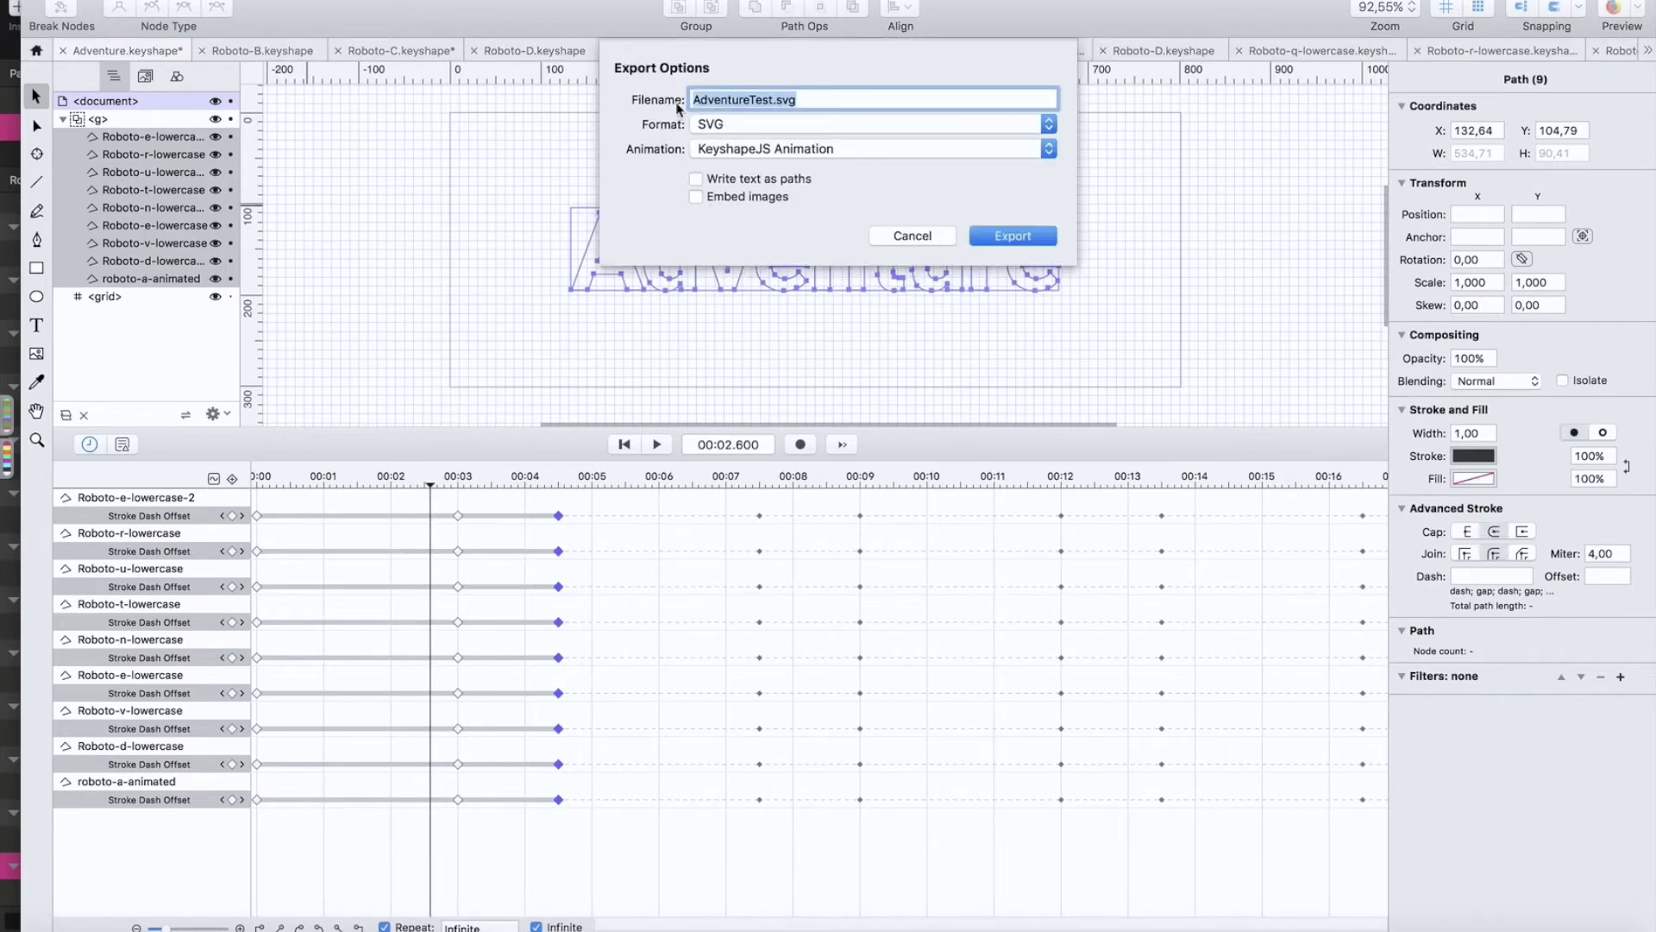
# Step: Export AdventureTest.svg as SVG with KeyshapeJS Animation to the Desktop
pyautogui.click(714, 125)
pyautogui.click(714, 125)
pyautogui.click(716, 148)
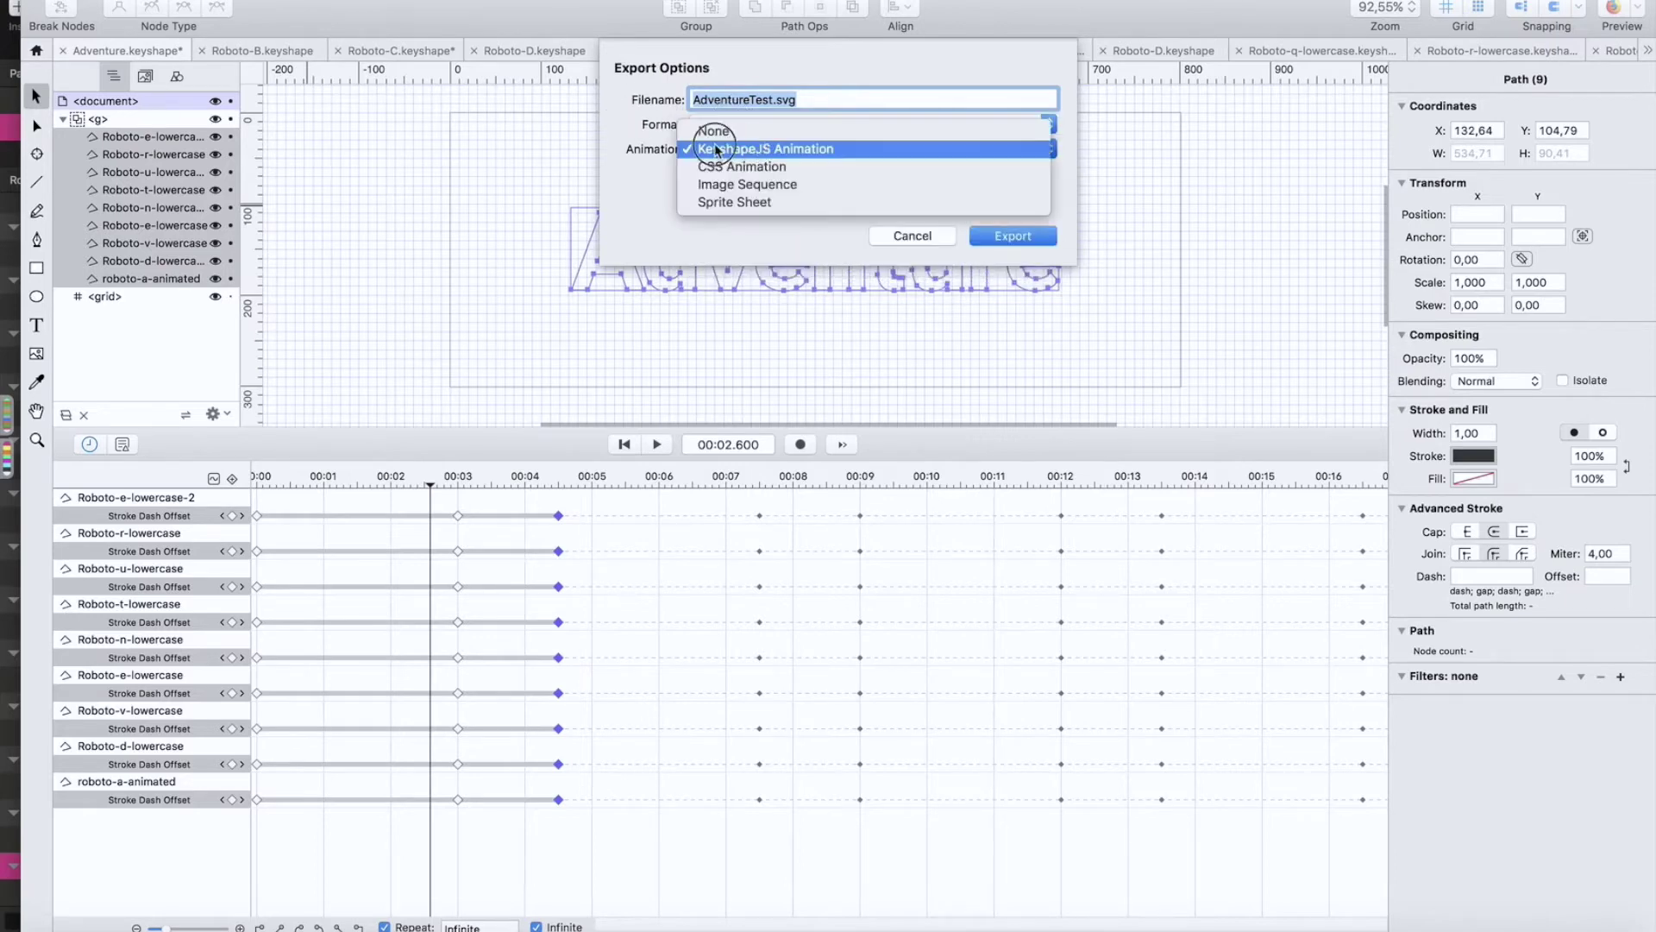
pyautogui.click(602, 153)
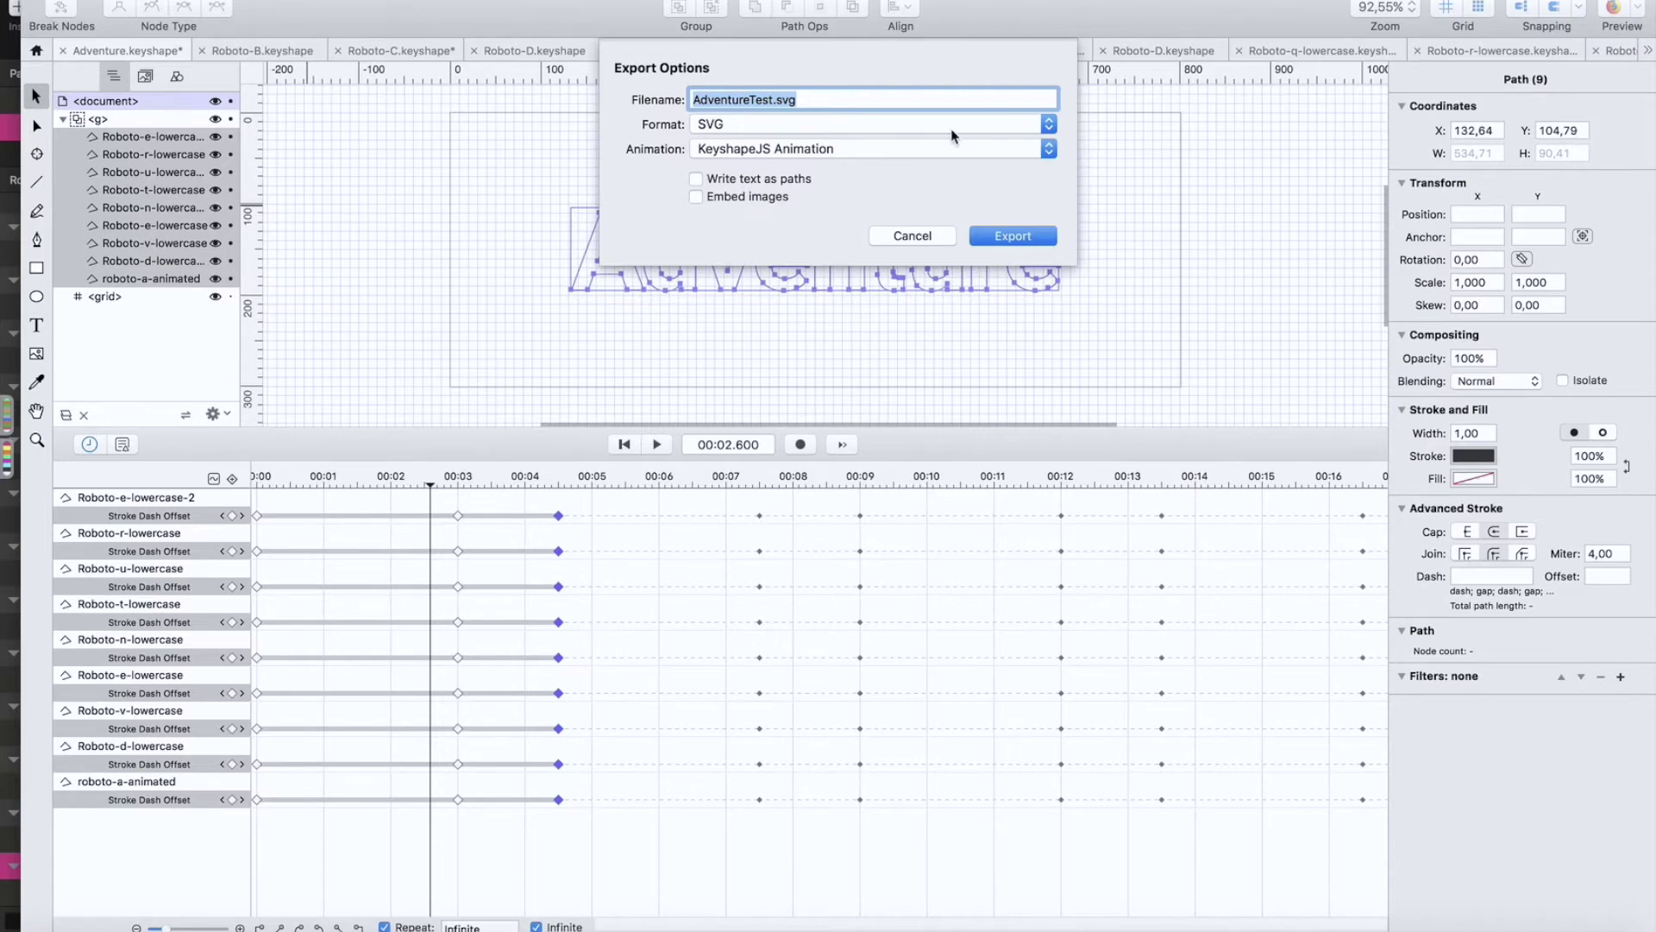
pyautogui.click(1018, 237)
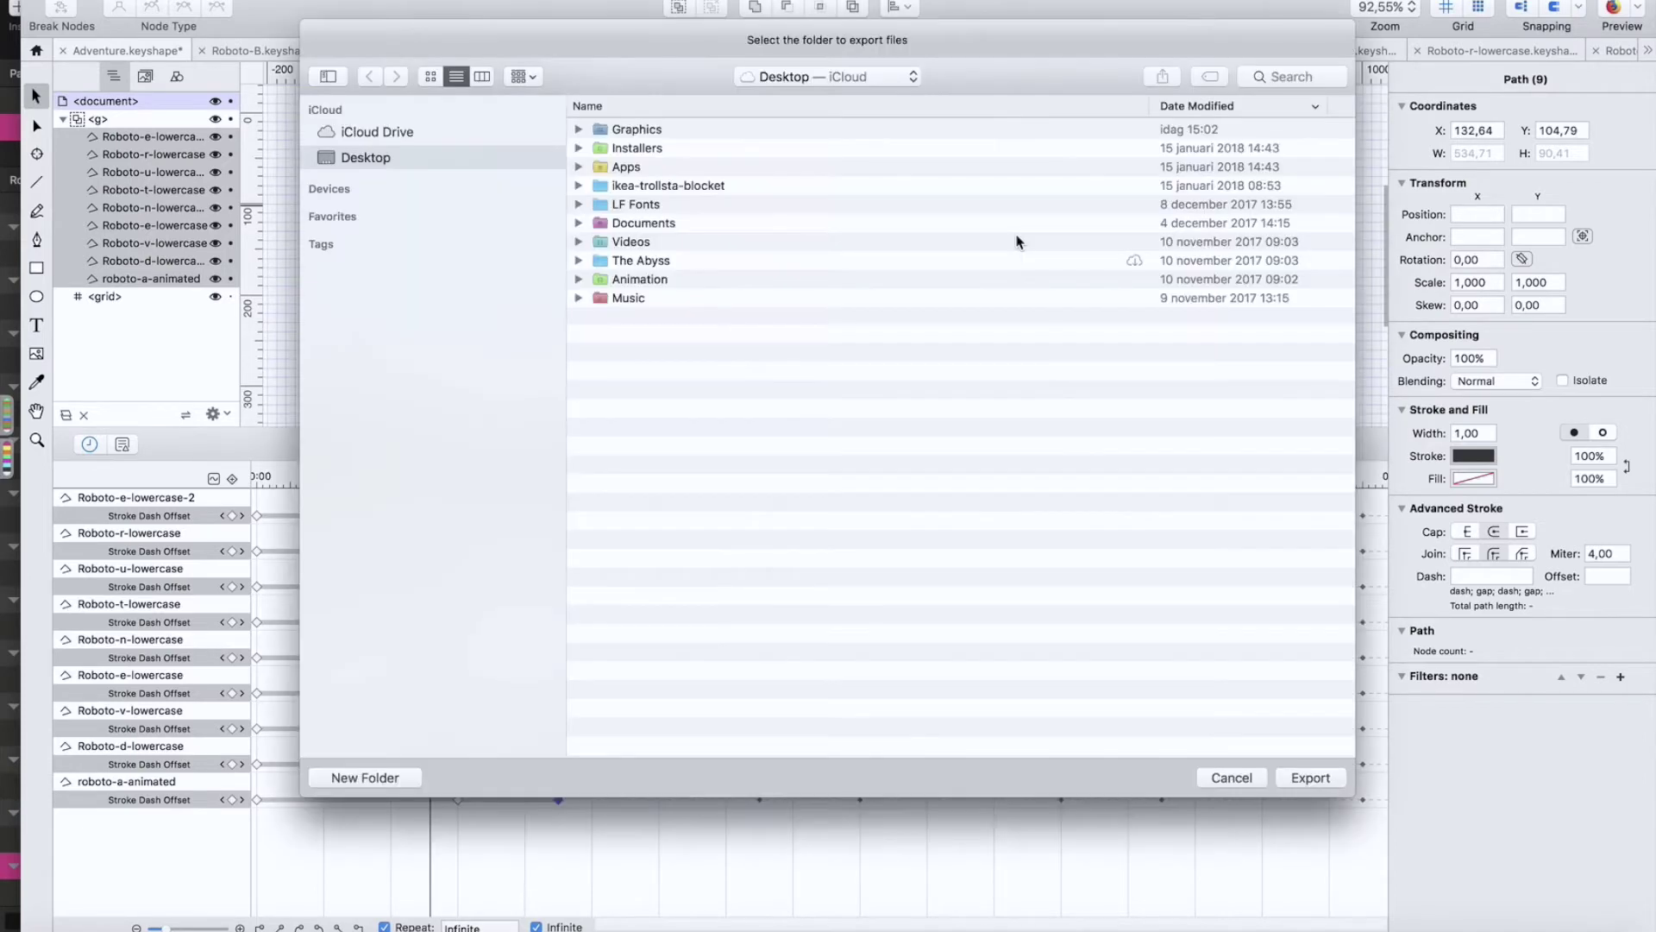
pyautogui.click(1308, 777)
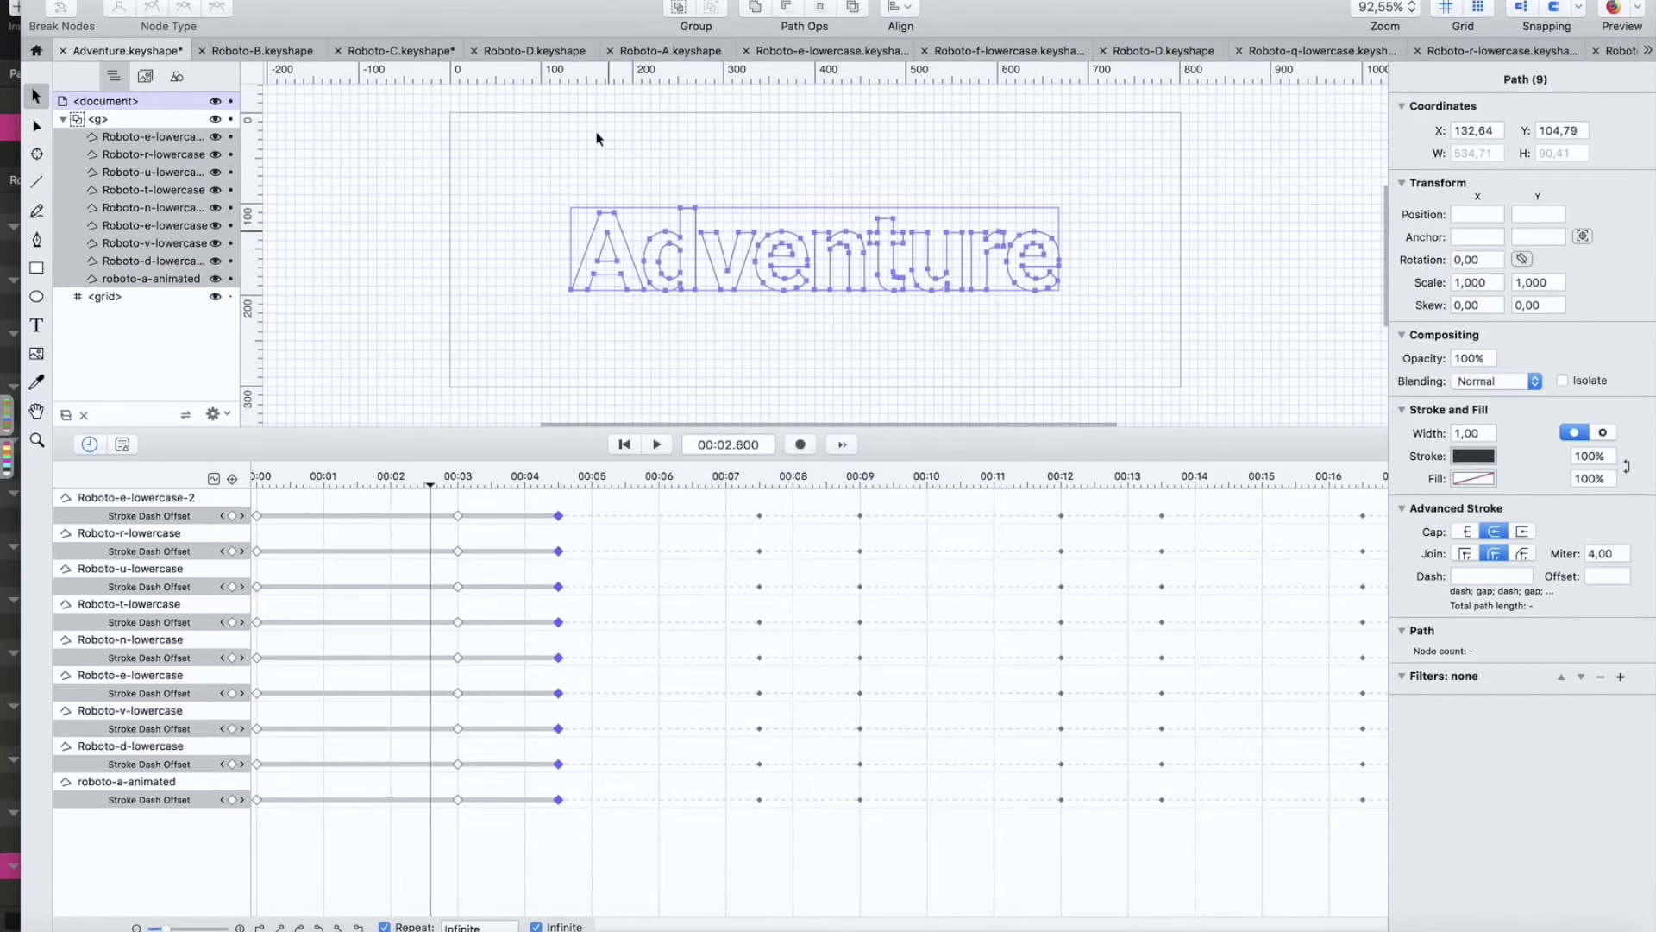
# Step: Bring Finder forward and close its window to reveal the desktop
pyautogui.press('super+Tab')
pyautogui.click(546, 510)
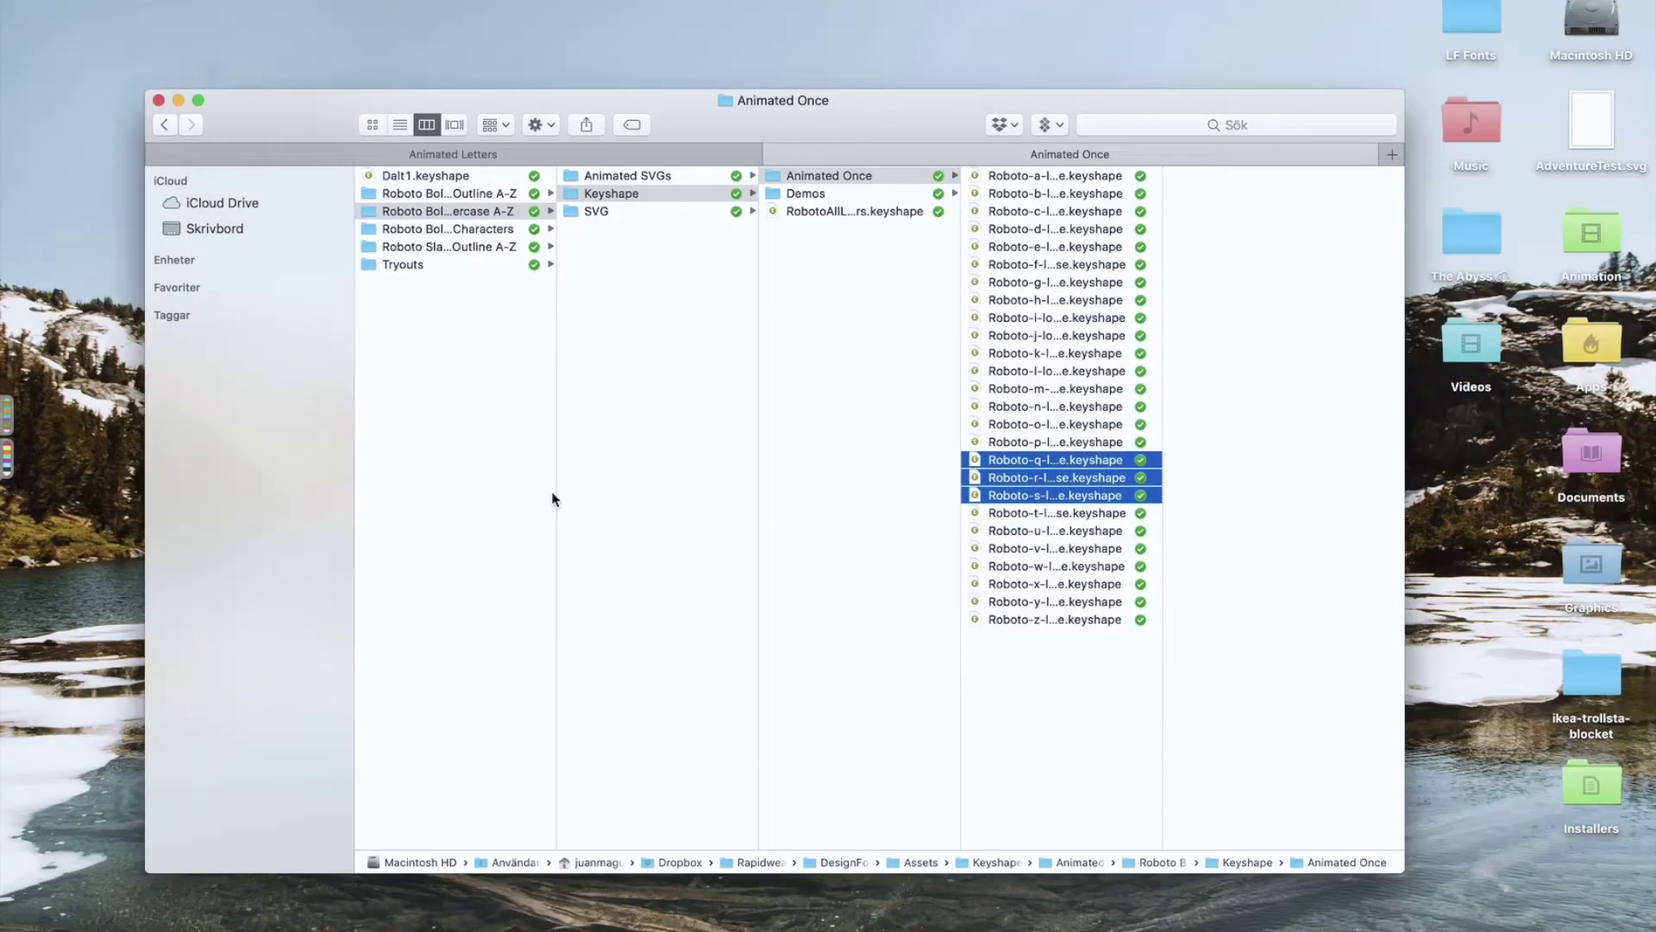
pyautogui.click(898, 229)
pyautogui.press('super+bracketleft')
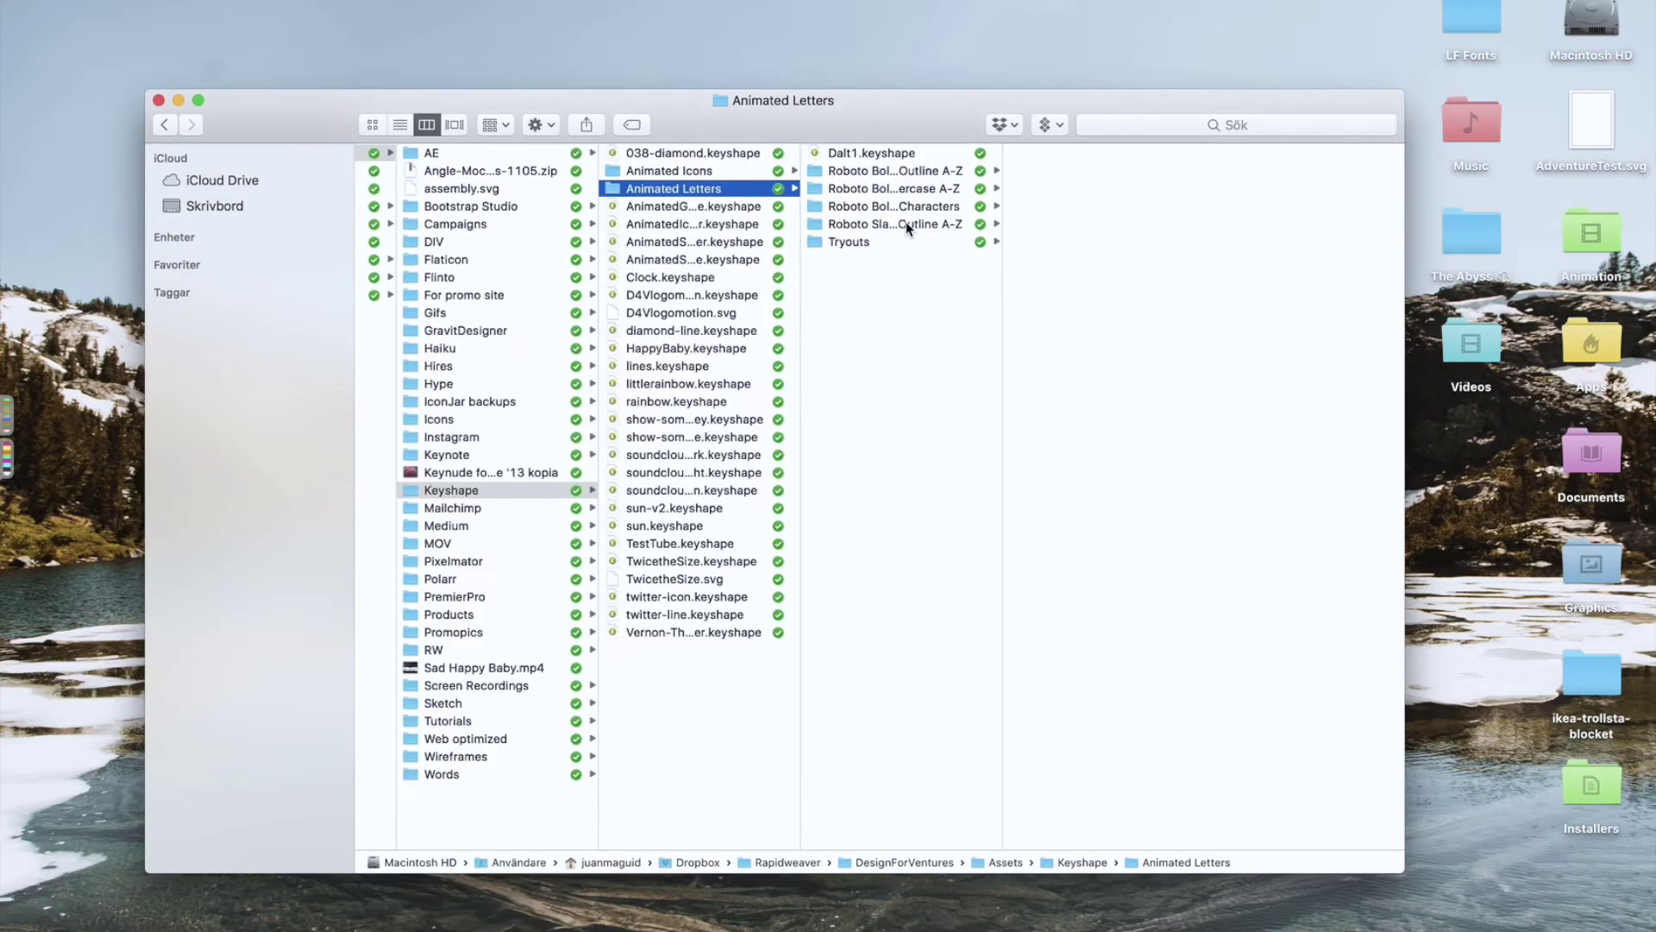
pyautogui.press('super+w')
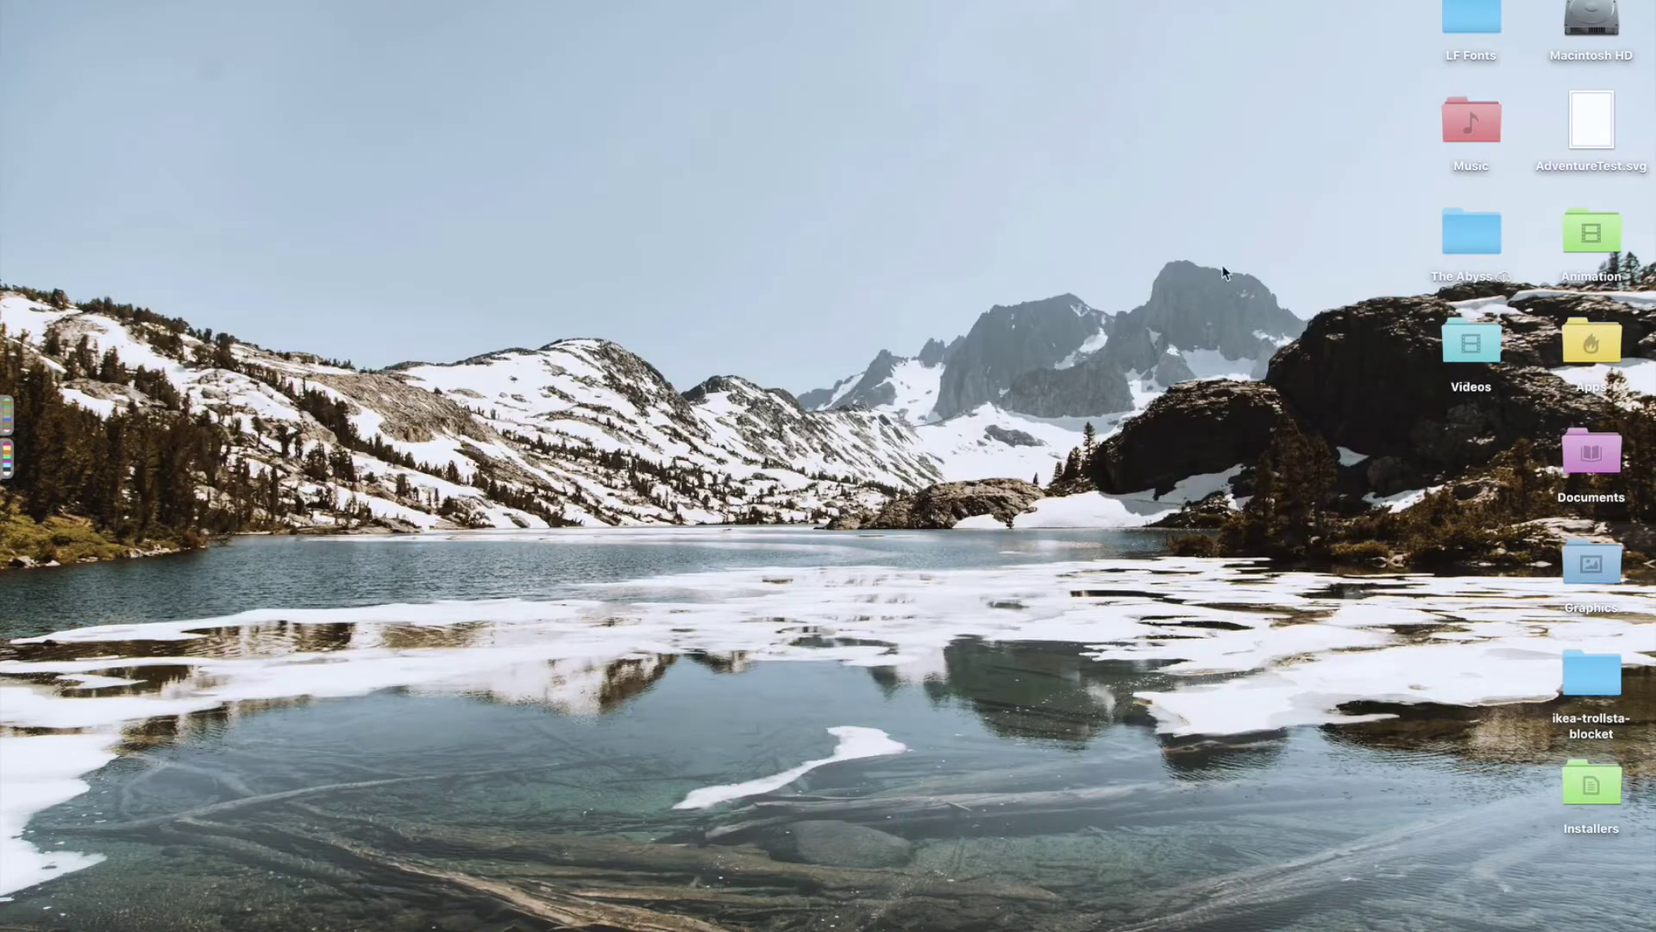
# Step: Open AdventureTest.svg from the desktop with Sublime Text
pyautogui.click(1591, 142)
pyautogui.rightClick(1576, 122)
pyautogui.moveTo(1473, 146)
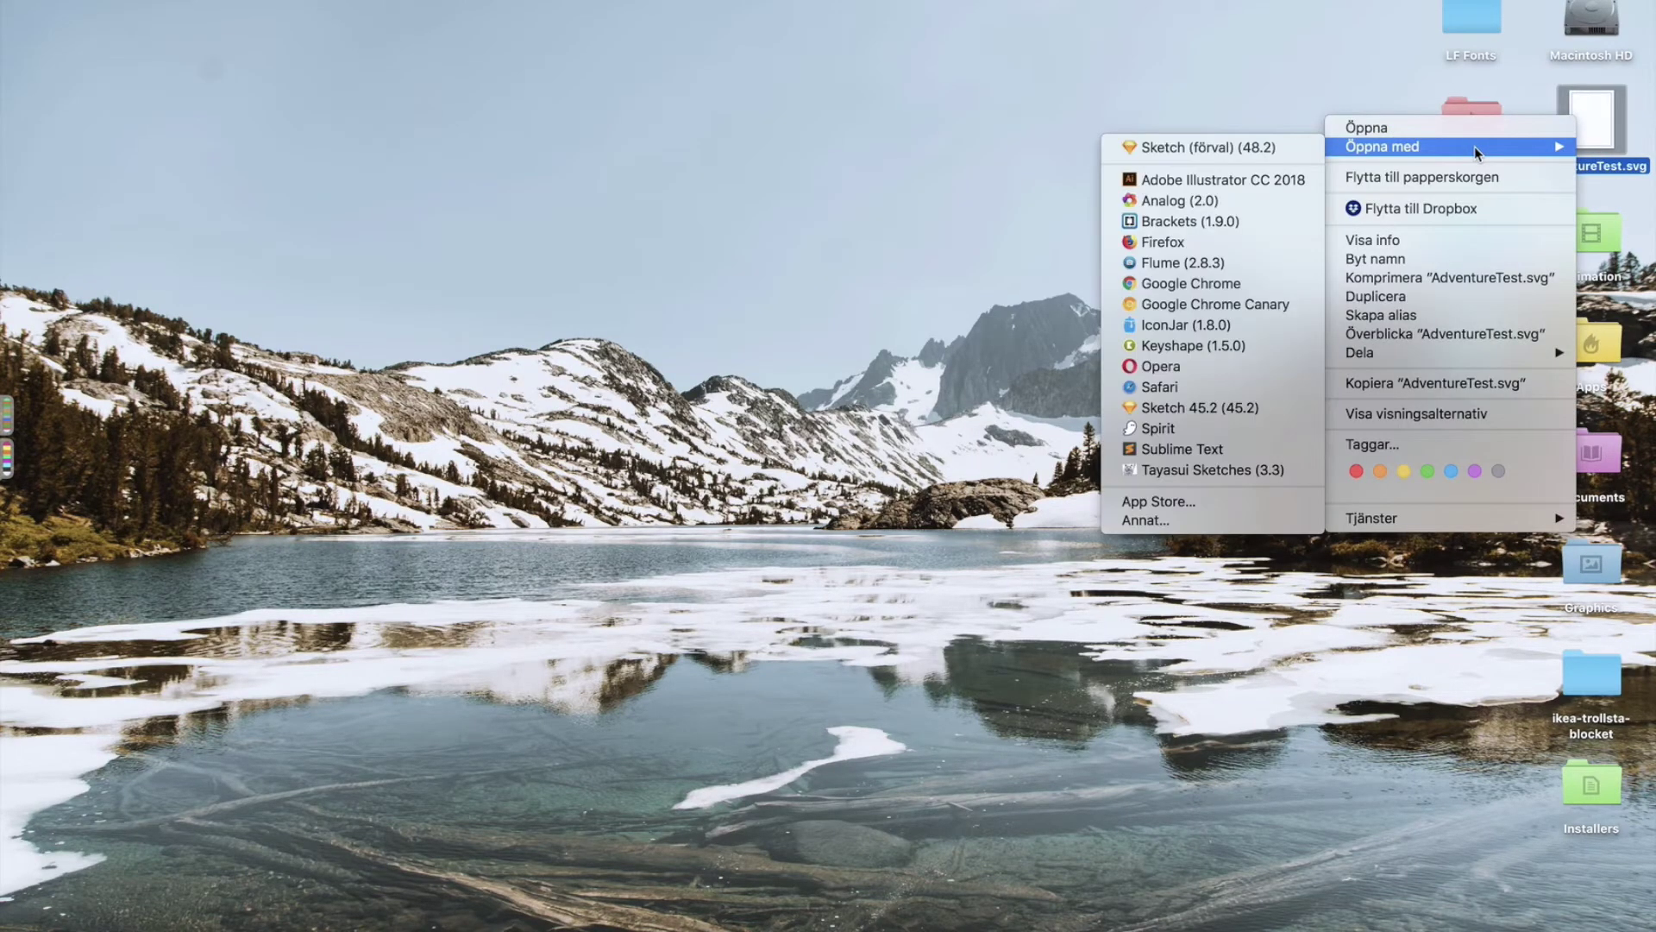
pyautogui.click(1173, 449)
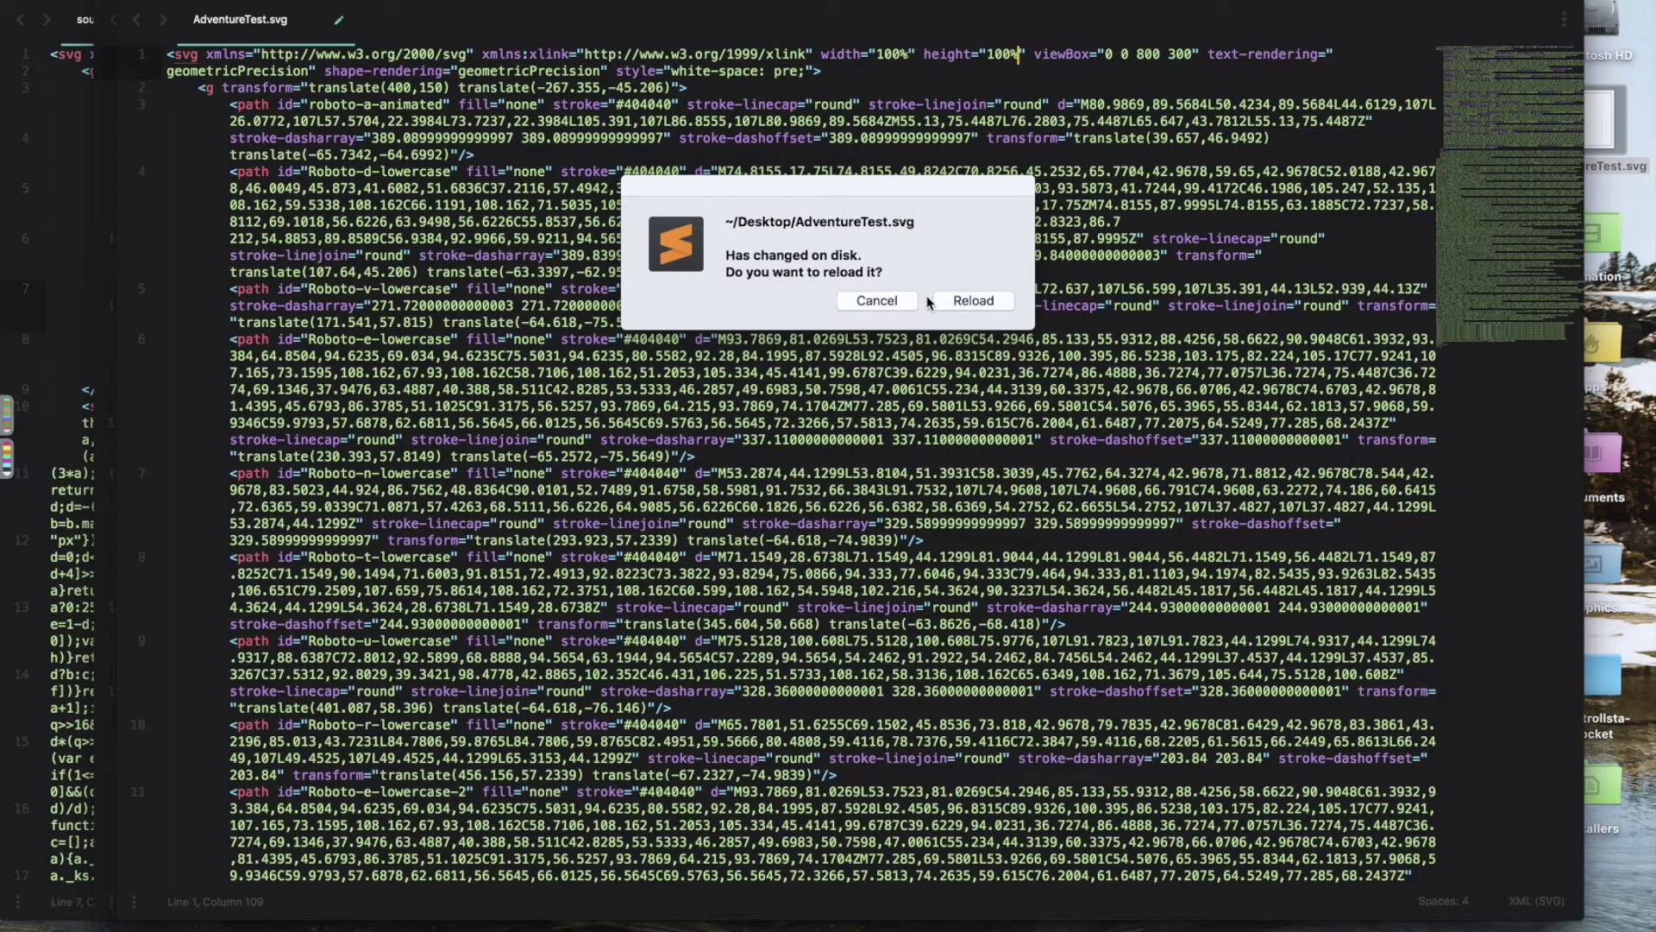
# Step: Reload AdventureTest.svg and delete the XML header and Keyshape comment lines
pyautogui.click(969, 302)
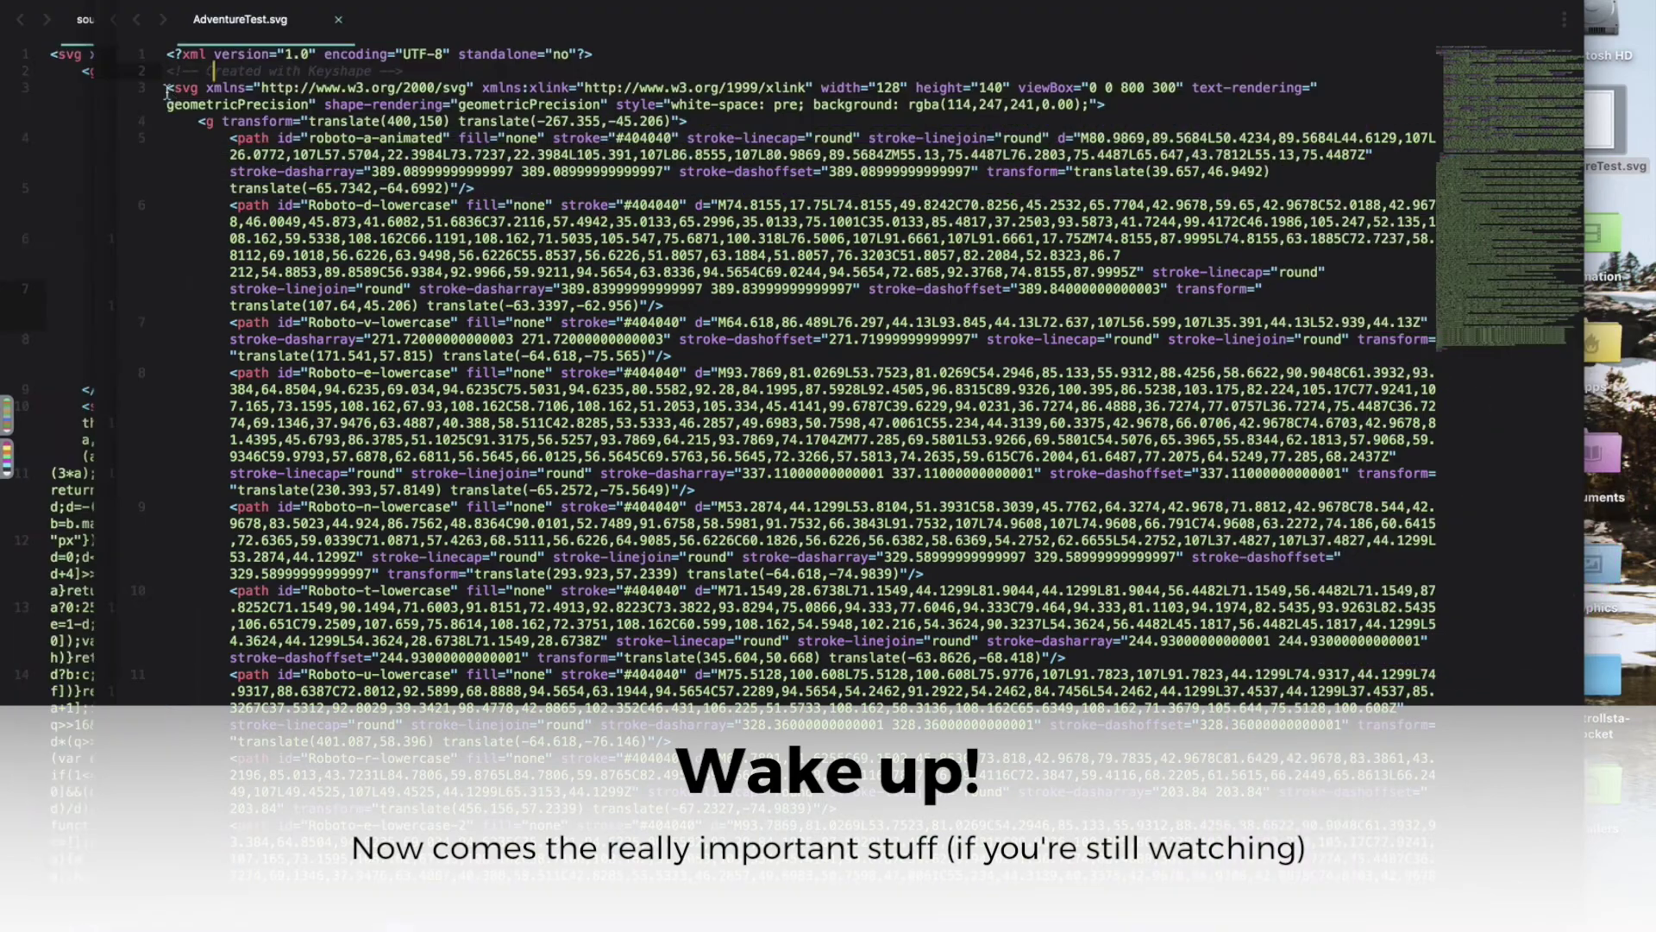
pyautogui.click(167, 86)
pyautogui.moveTo(167, 87); pyautogui.dragTo(160, 51)
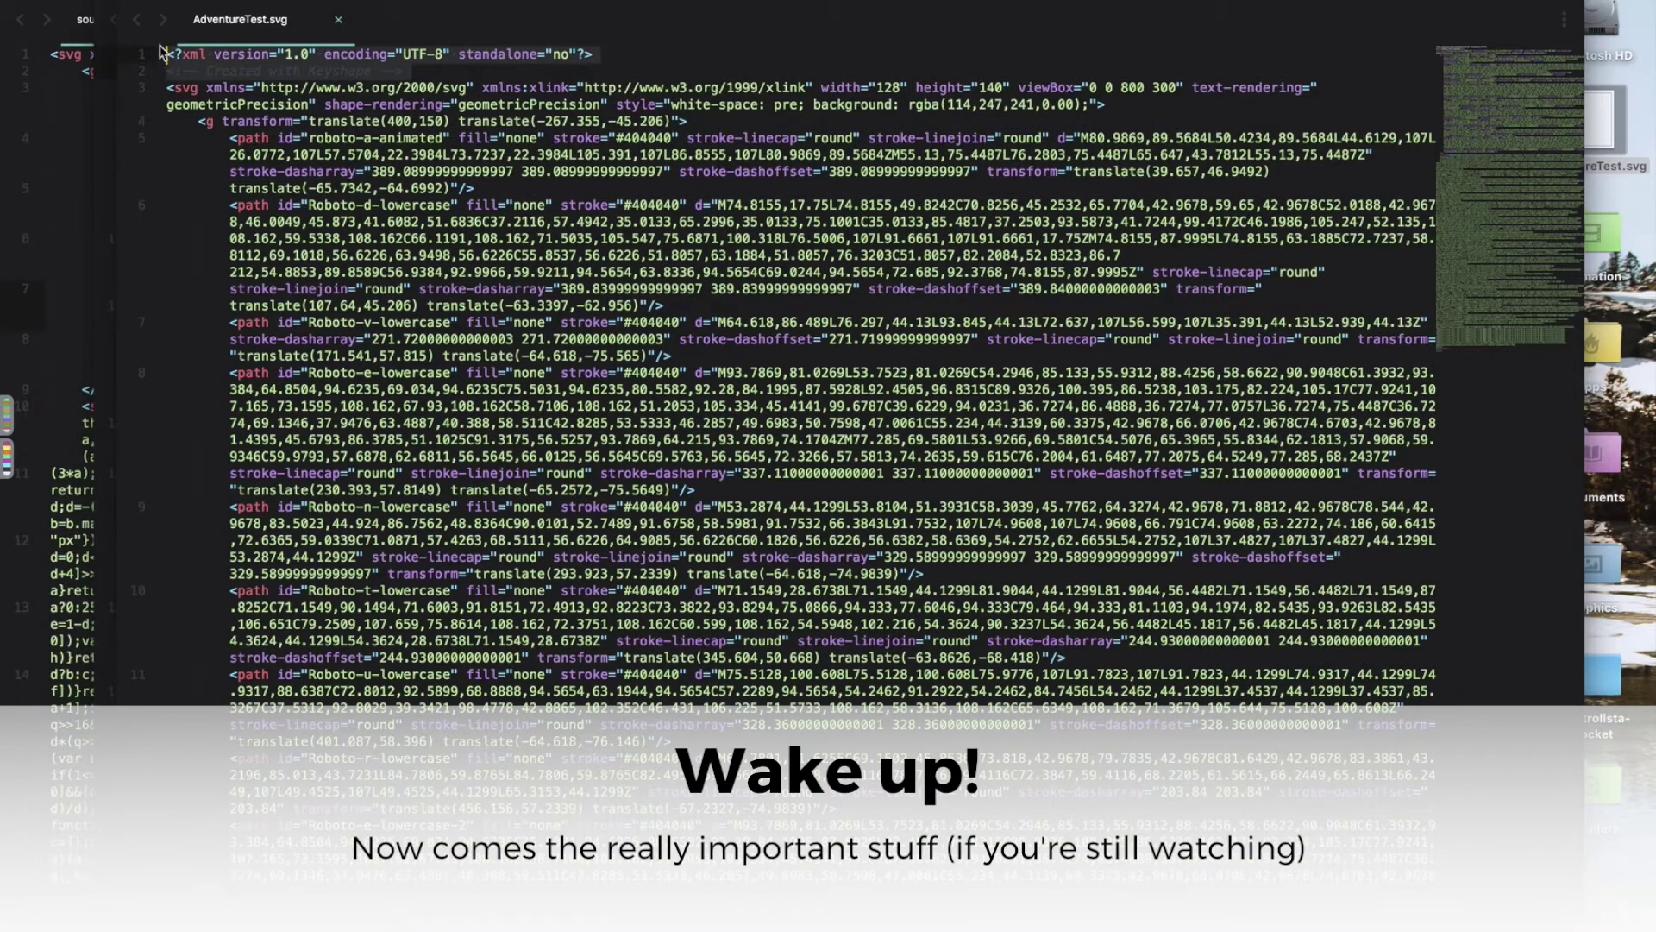
pyautogui.press('BackSpace')
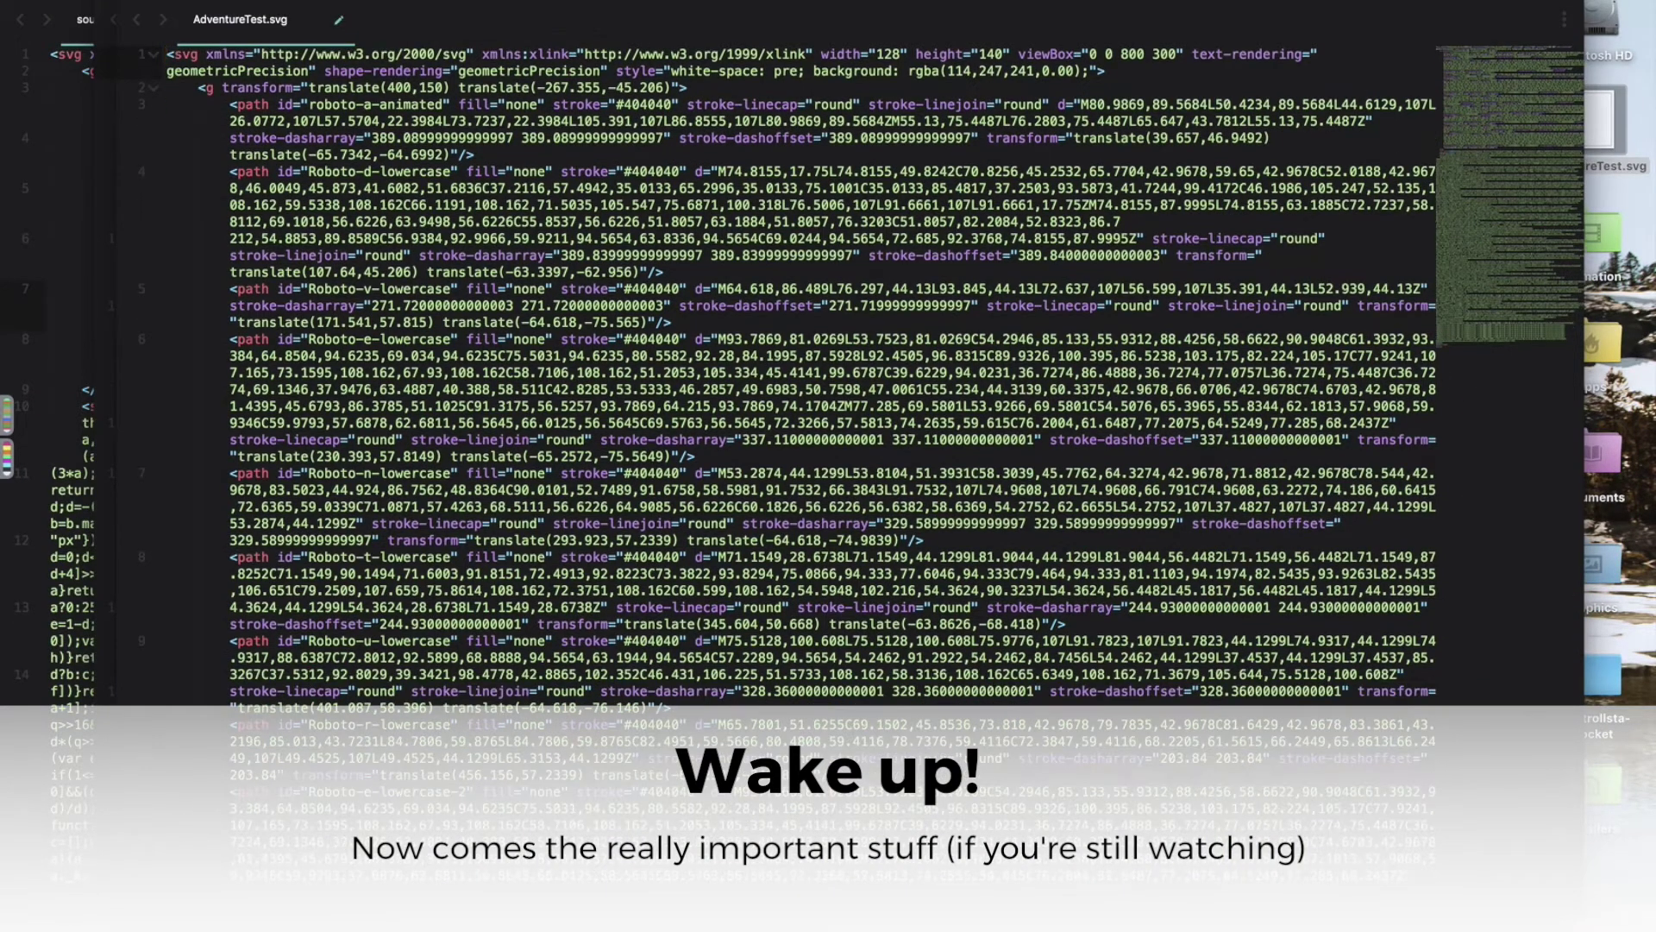
pyautogui.press('super+z')
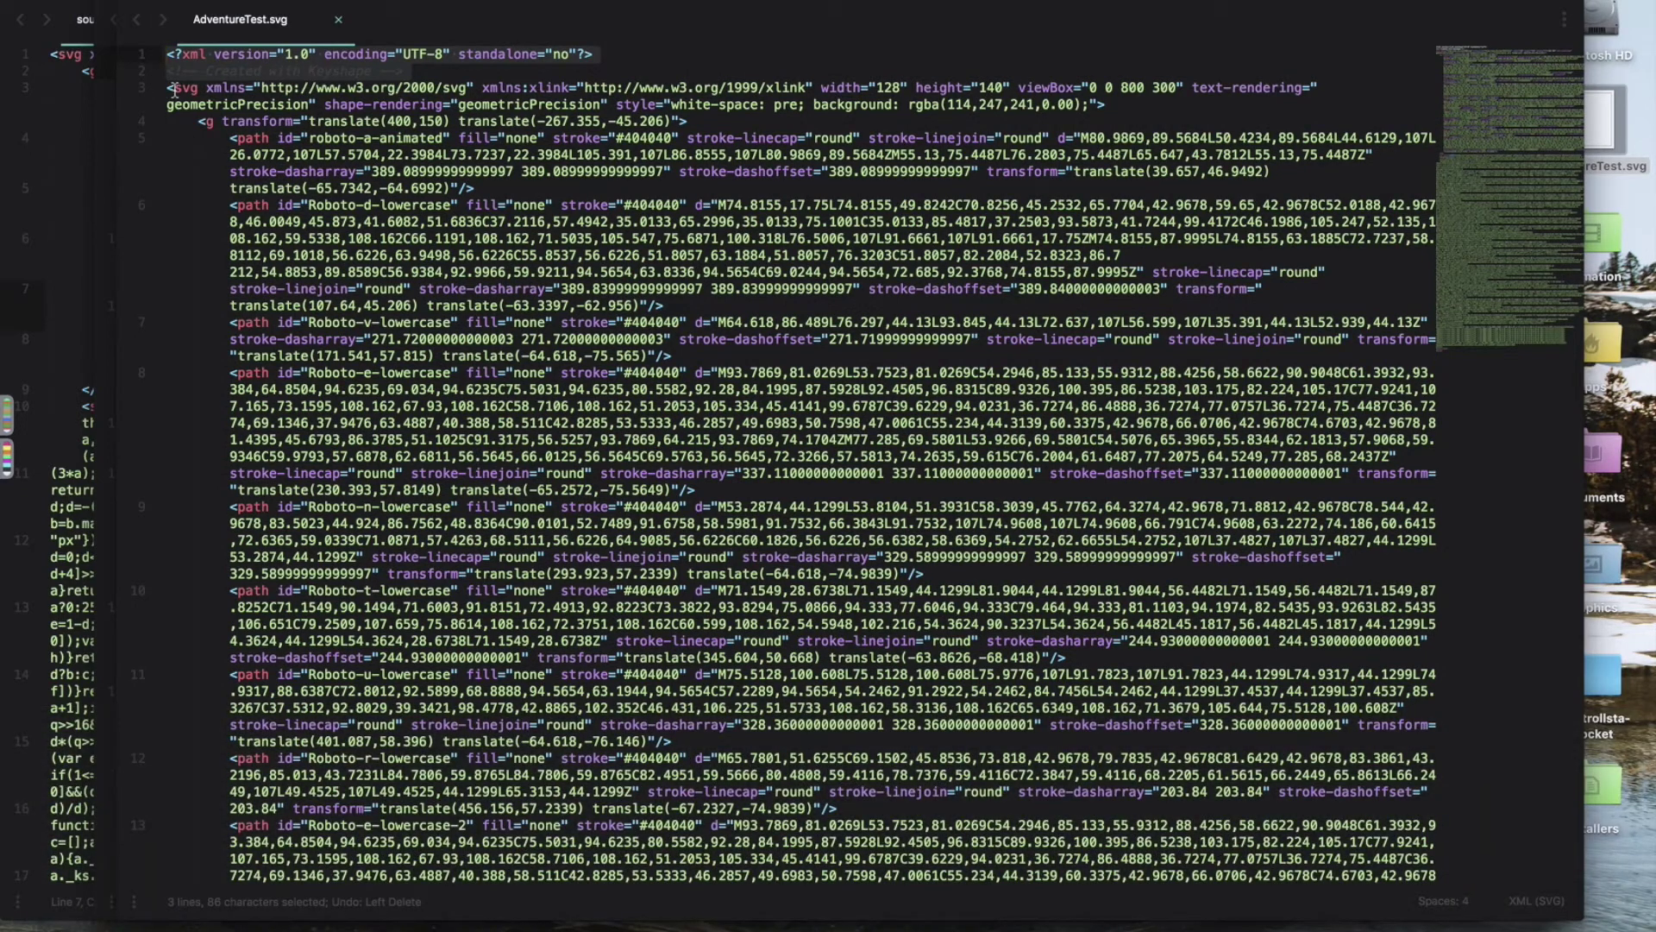
pyautogui.press('BackSpace')
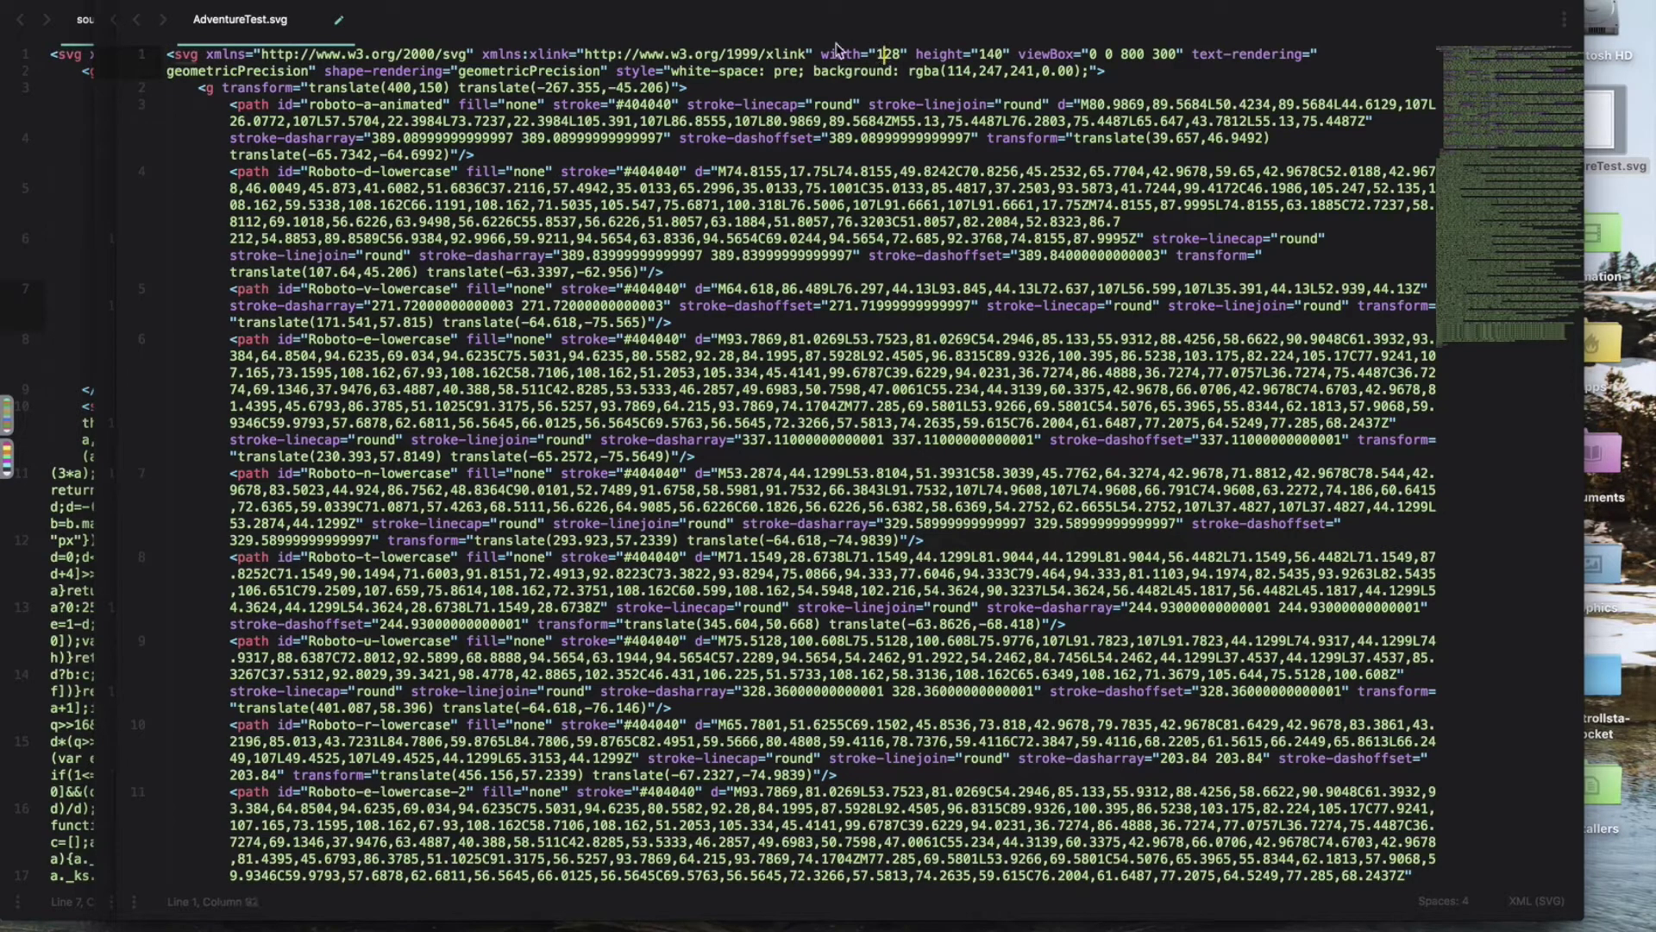
# Step: Change the svg width value 128 to 100%, then return to Keyshape
pyautogui.moveTo(835, 50); pyautogui.dragTo(1020, 53)
pyautogui.click(1020, 53)
pyautogui.doubleClick(887, 54)
pyautogui.write('100')
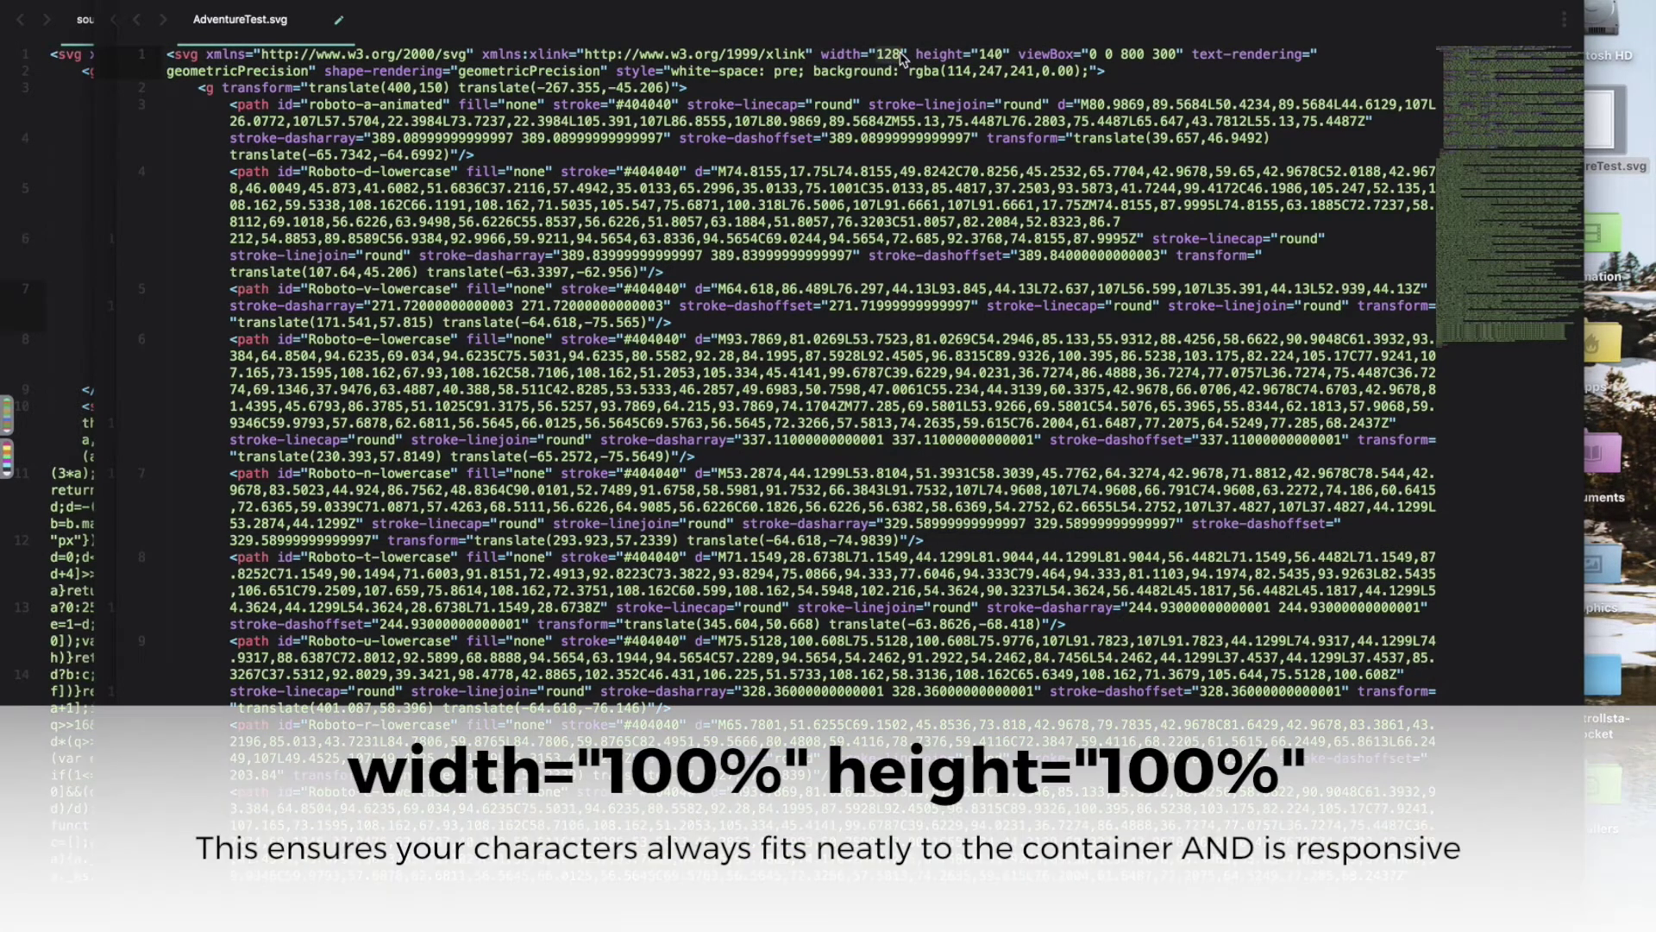
pyautogui.write('%')
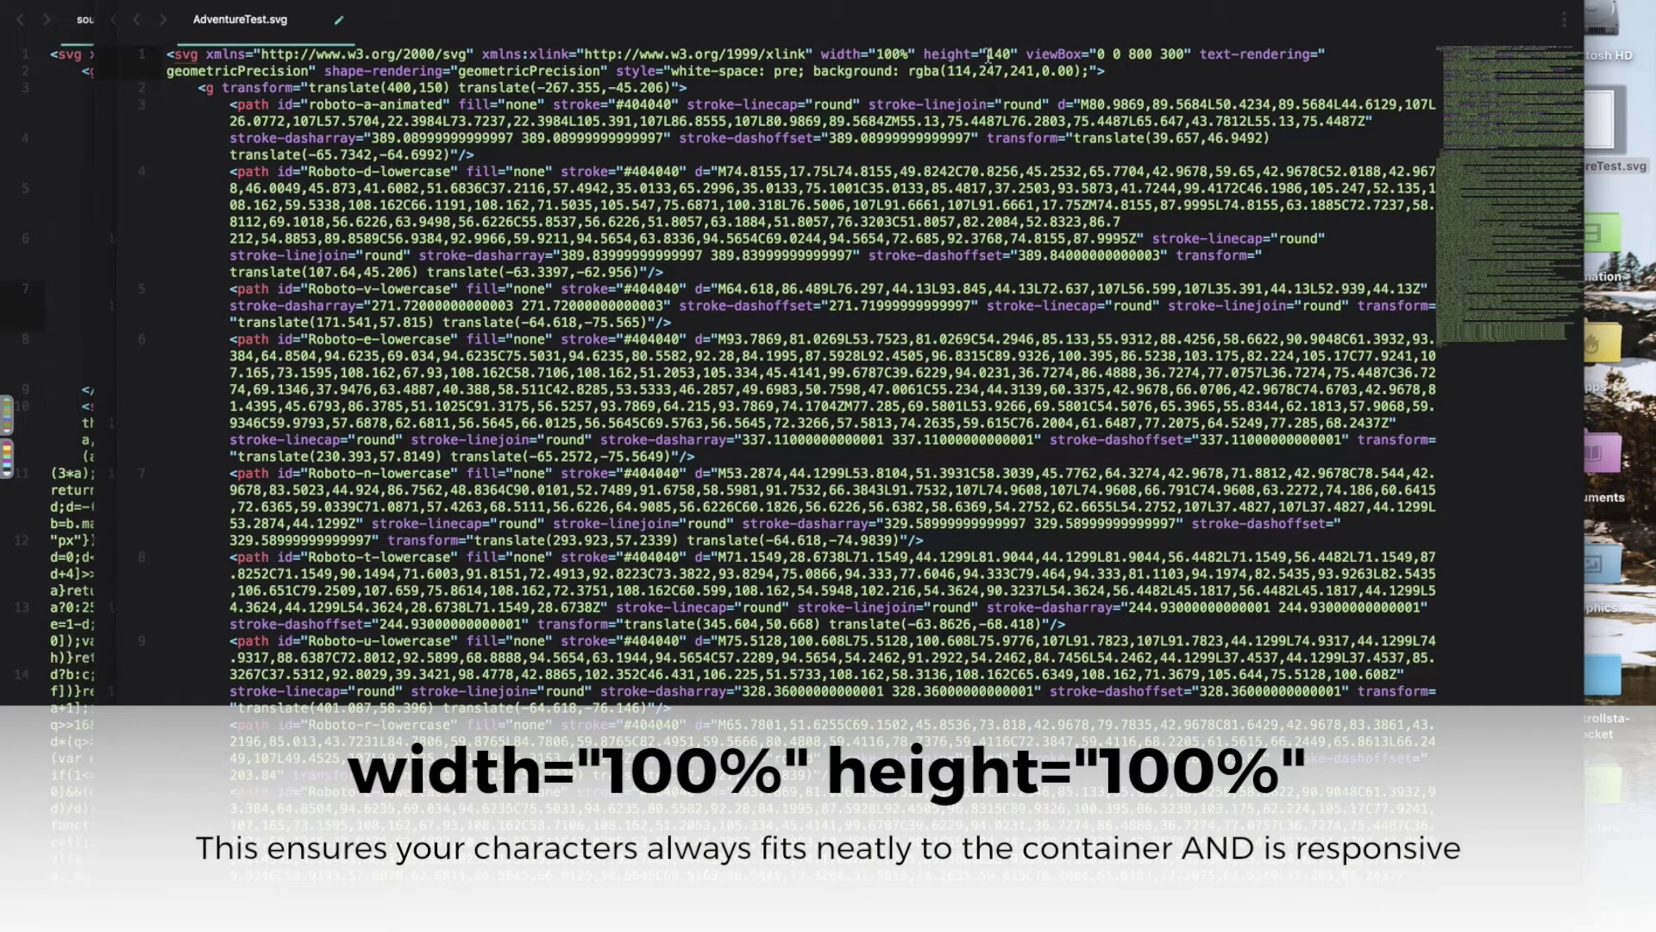
pyautogui.write('%')
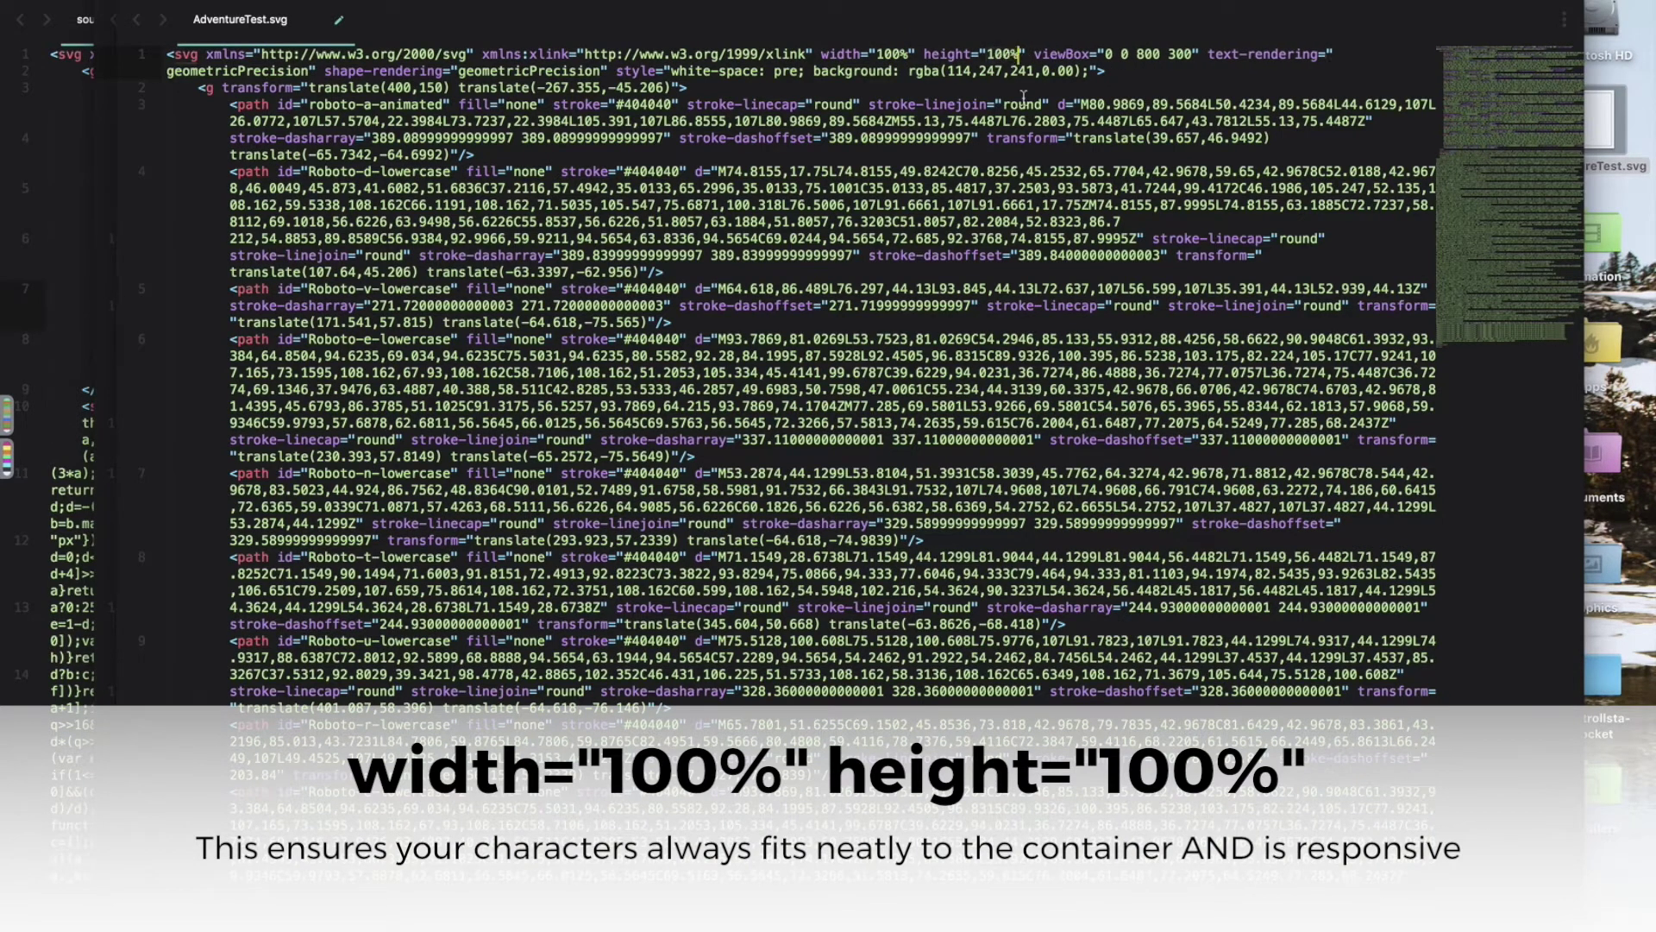
pyautogui.press('super+Tab')
pyautogui.press('Tab')
pyautogui.press('Tab')
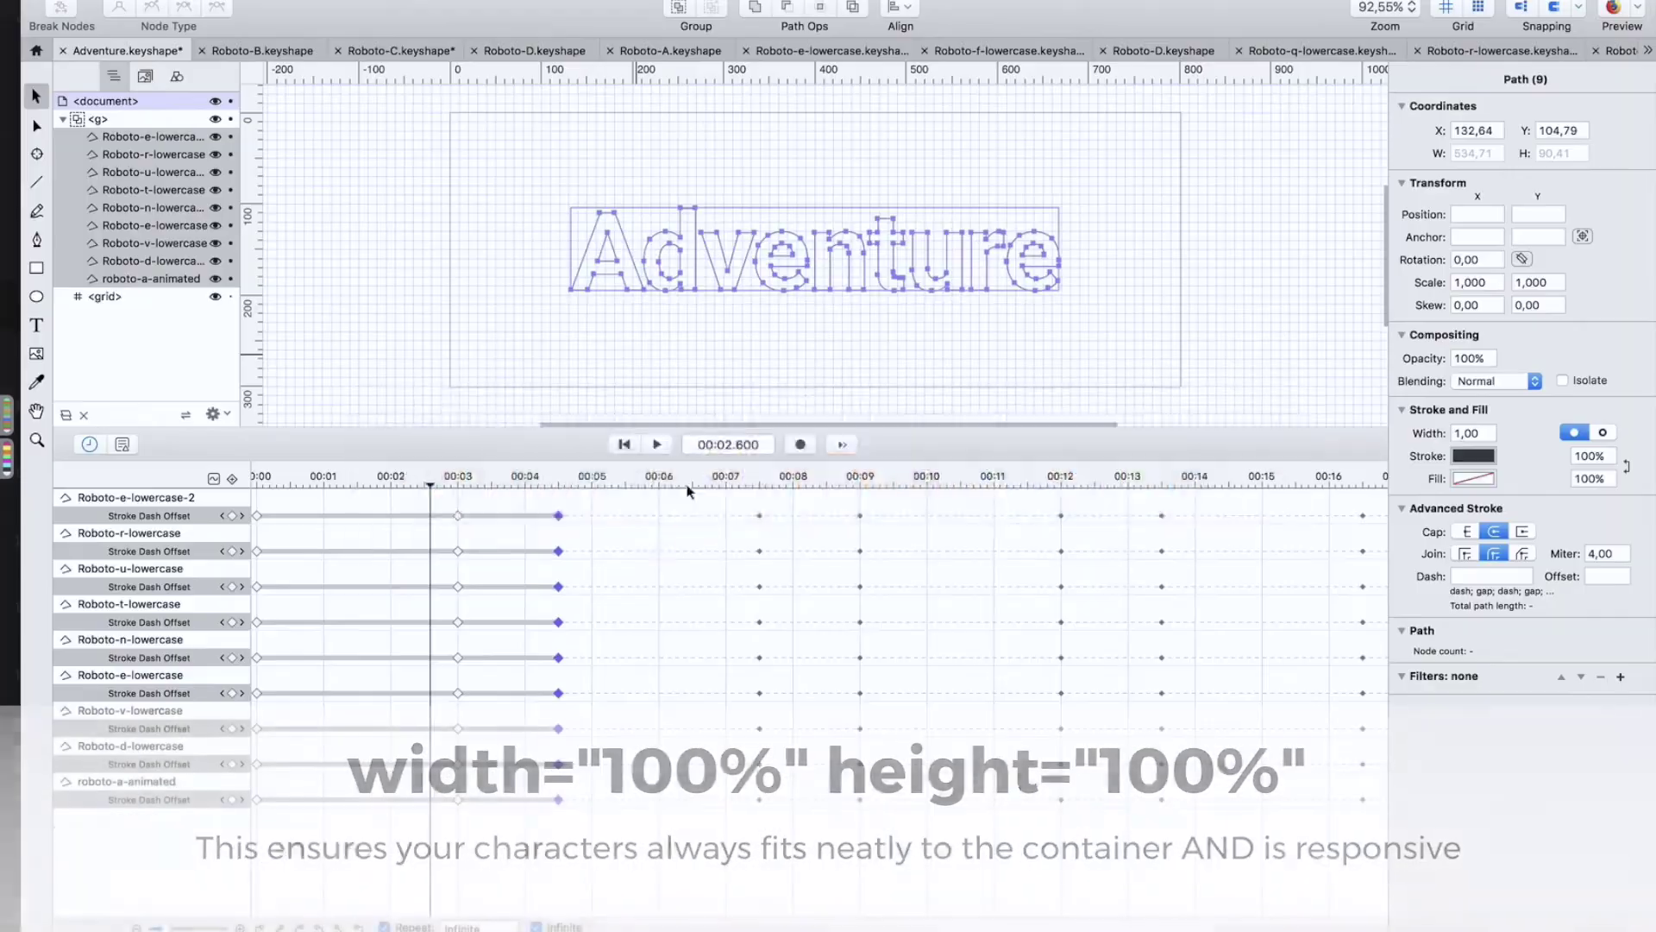
pyautogui.click(539, 207)
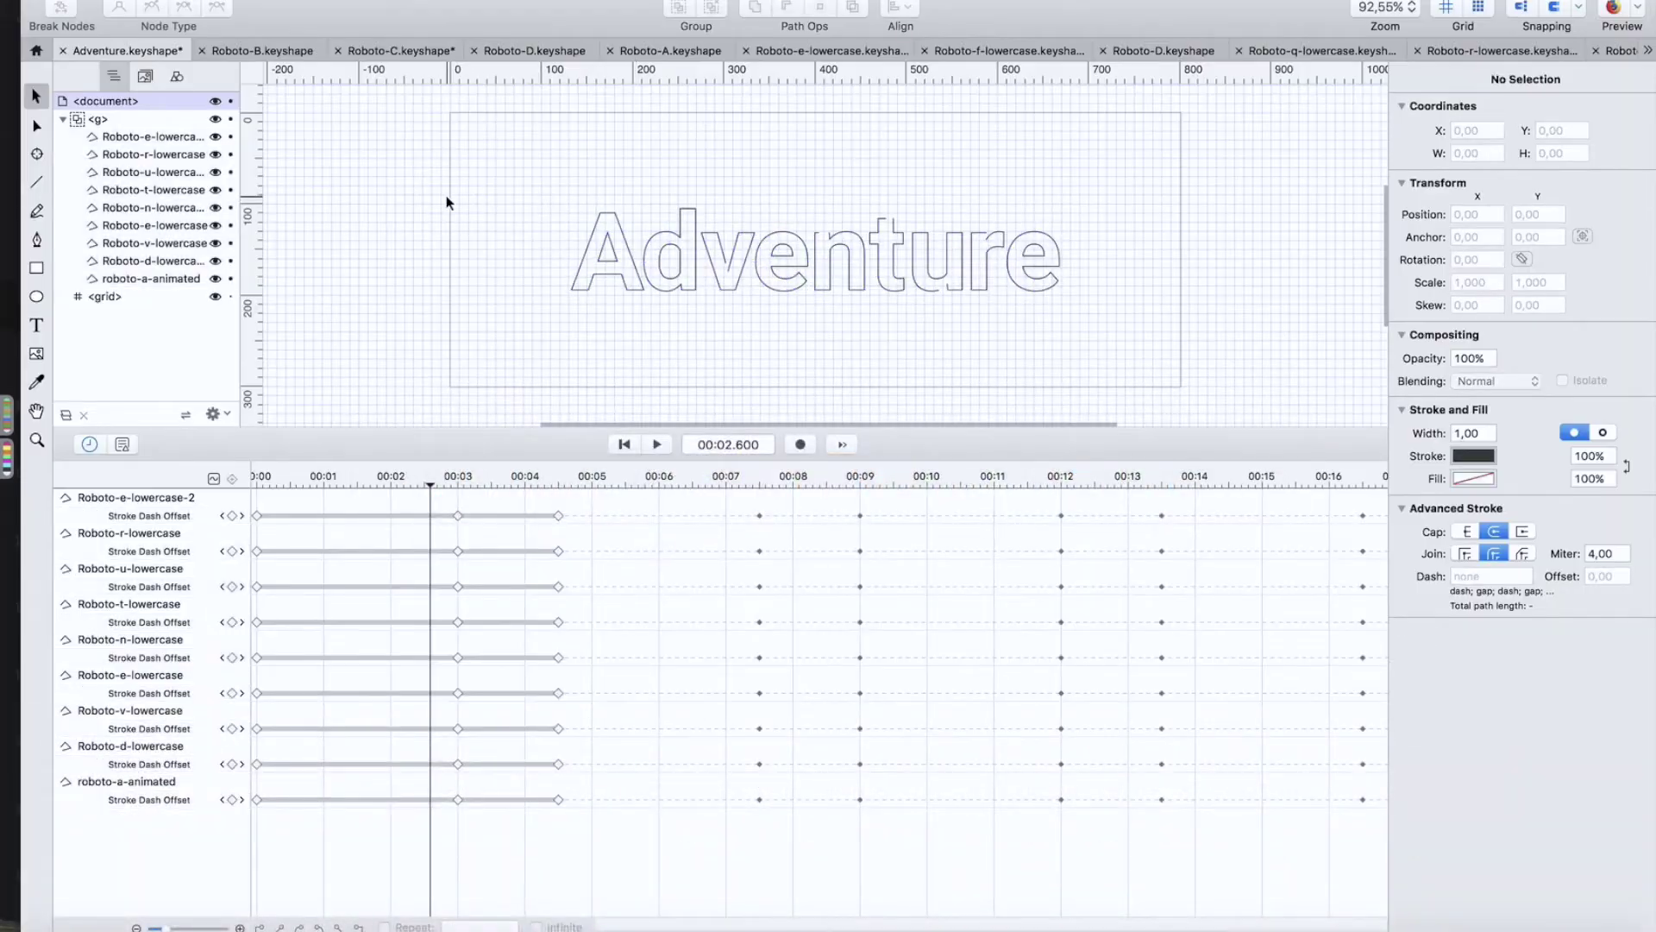
pyautogui.click(623, 246)
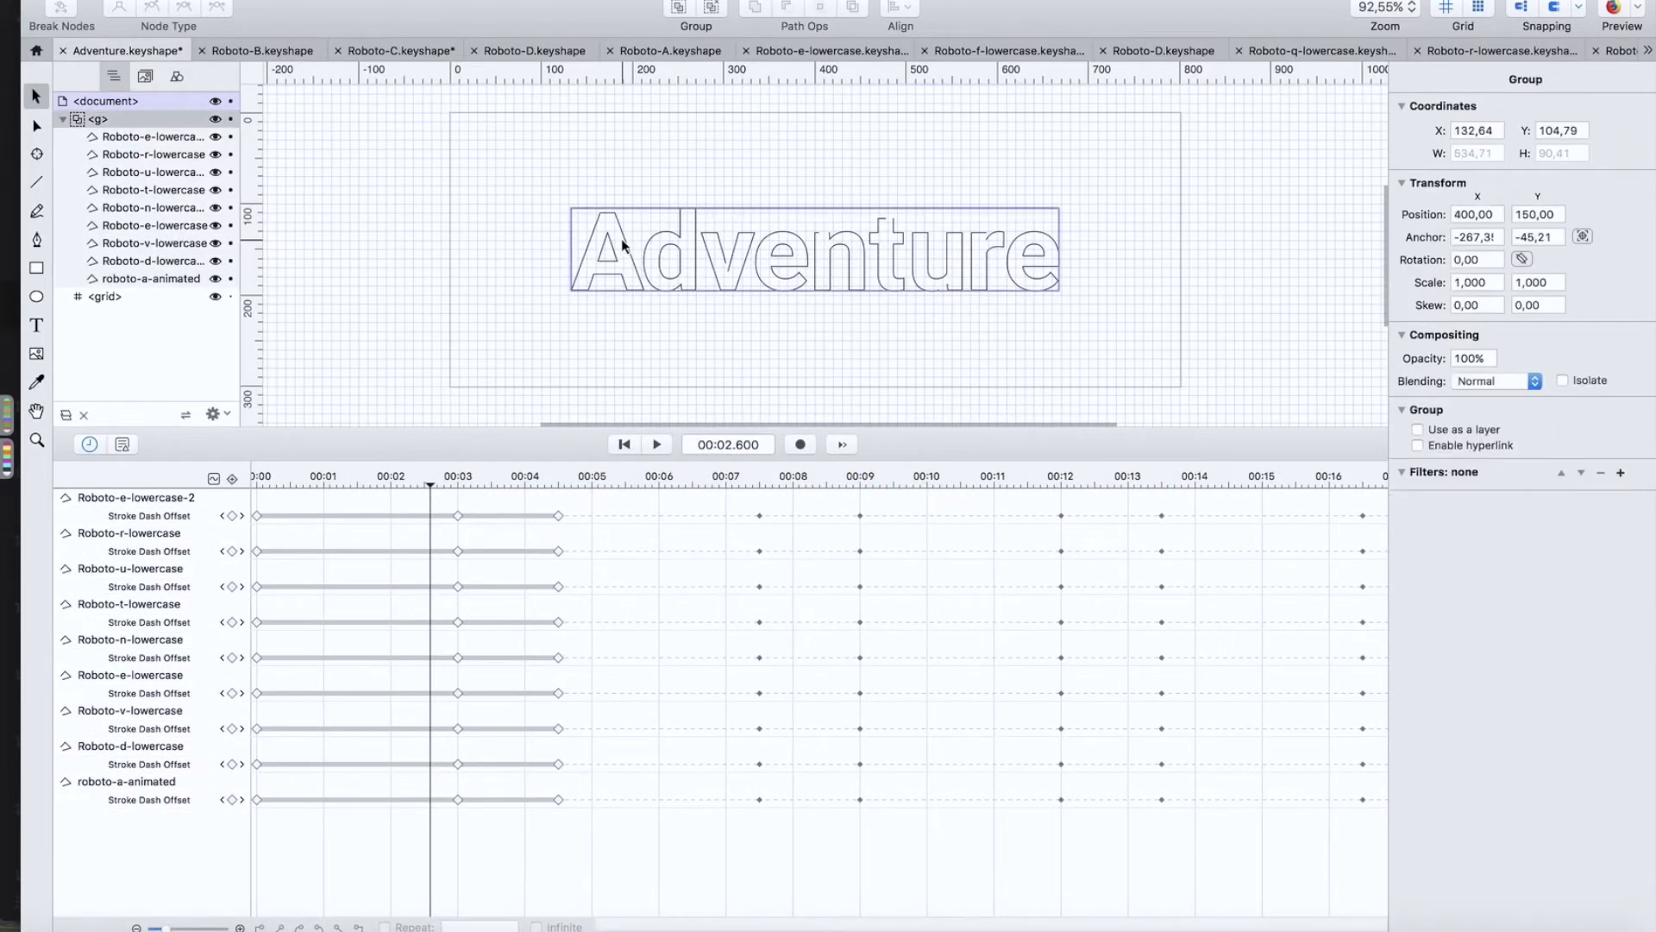
pyautogui.click(955, 50)
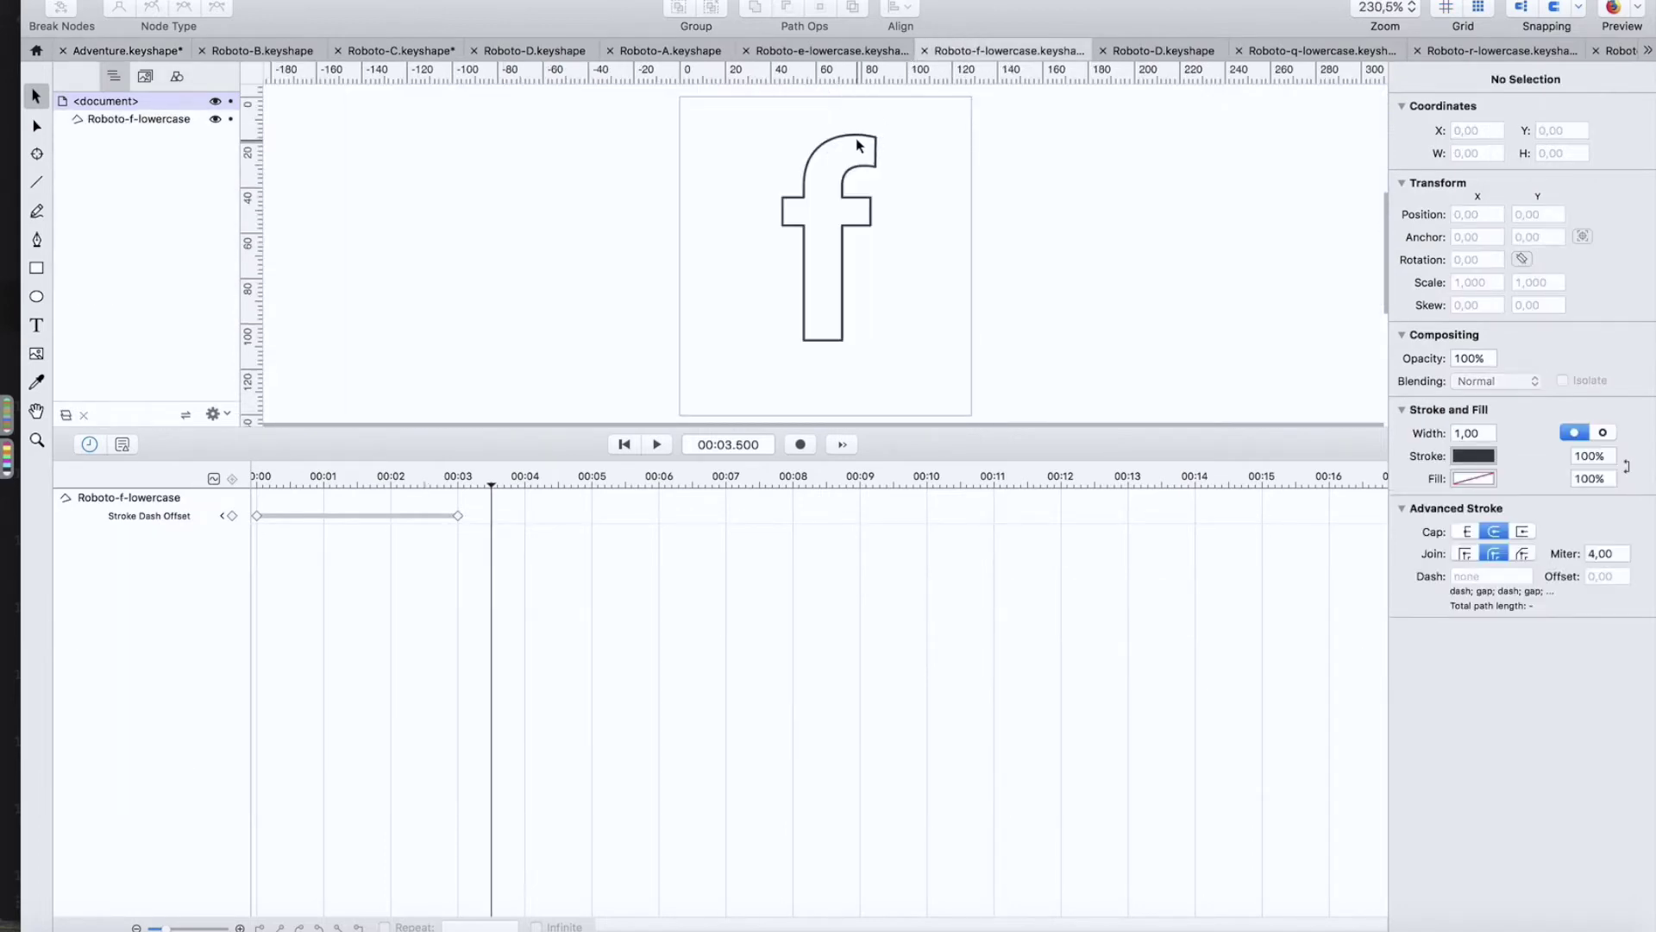
pyautogui.click(852, 52)
pyautogui.click(841, 233)
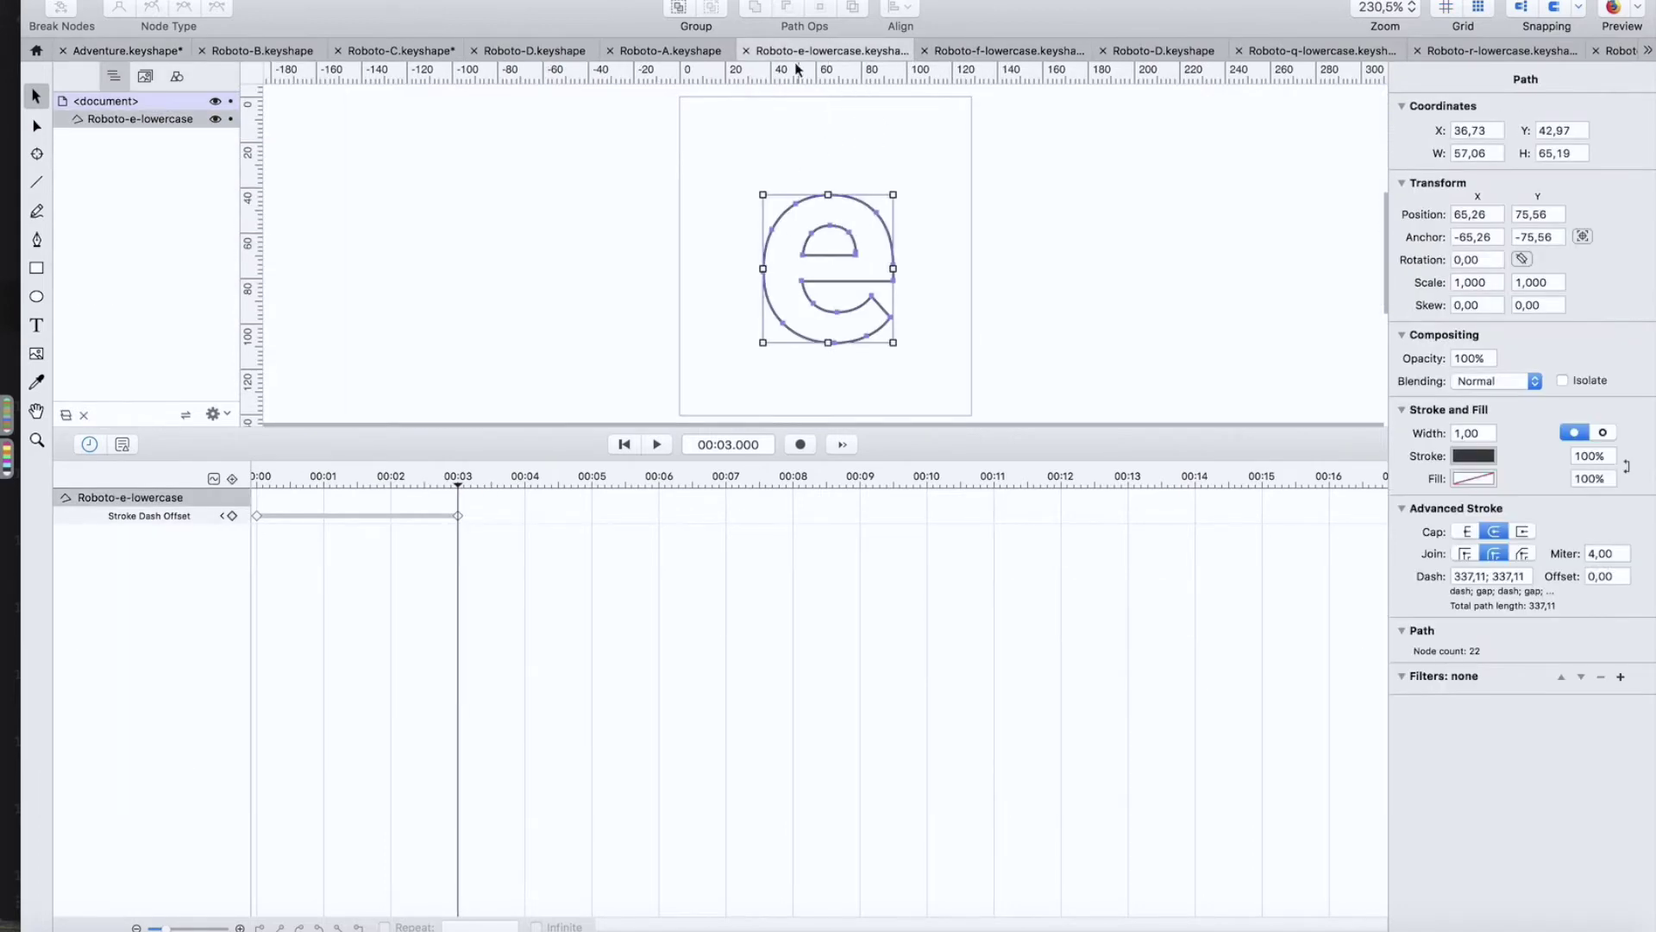
pyautogui.click(671, 50)
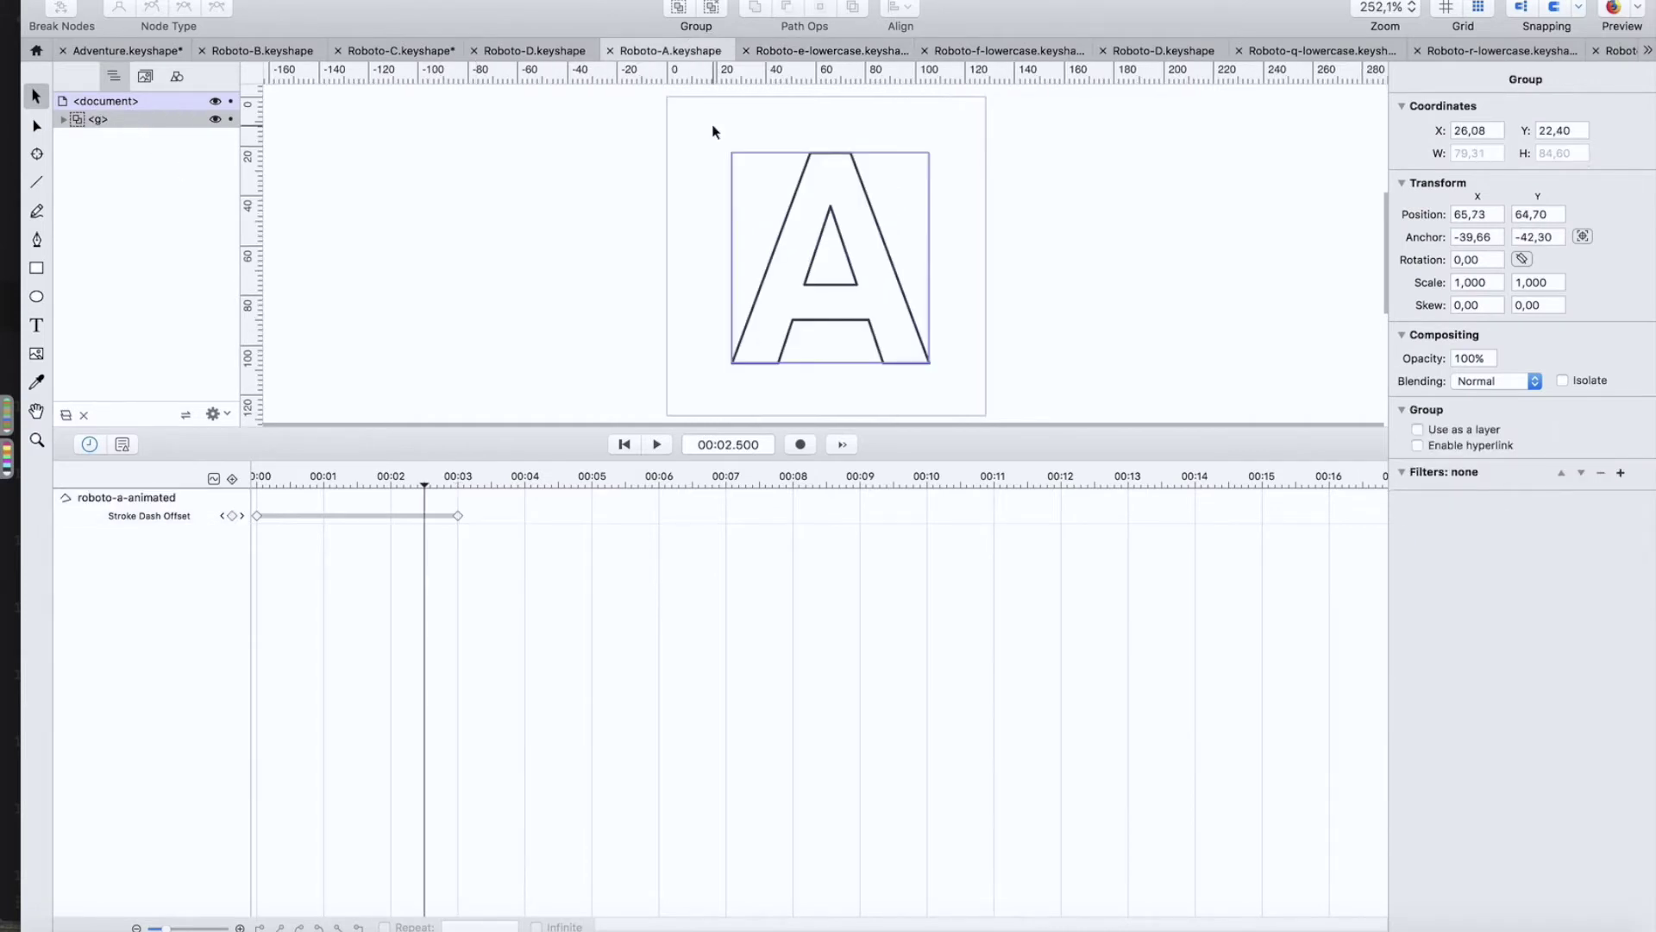
pyautogui.click(126, 104)
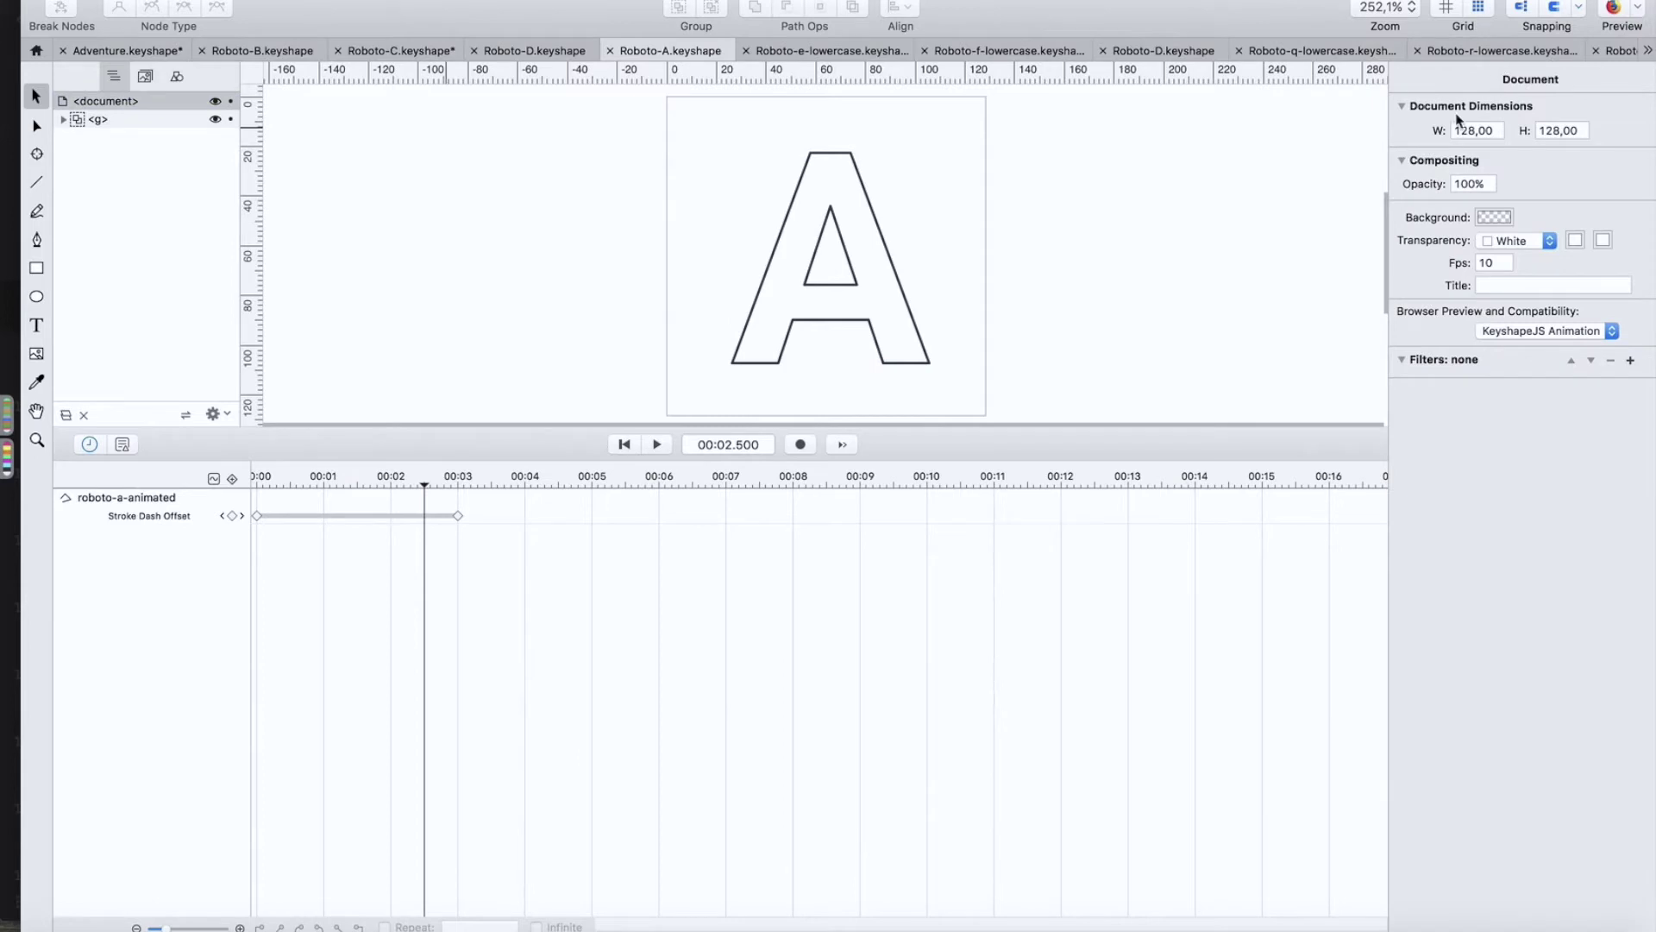
pyautogui.click(970, 52)
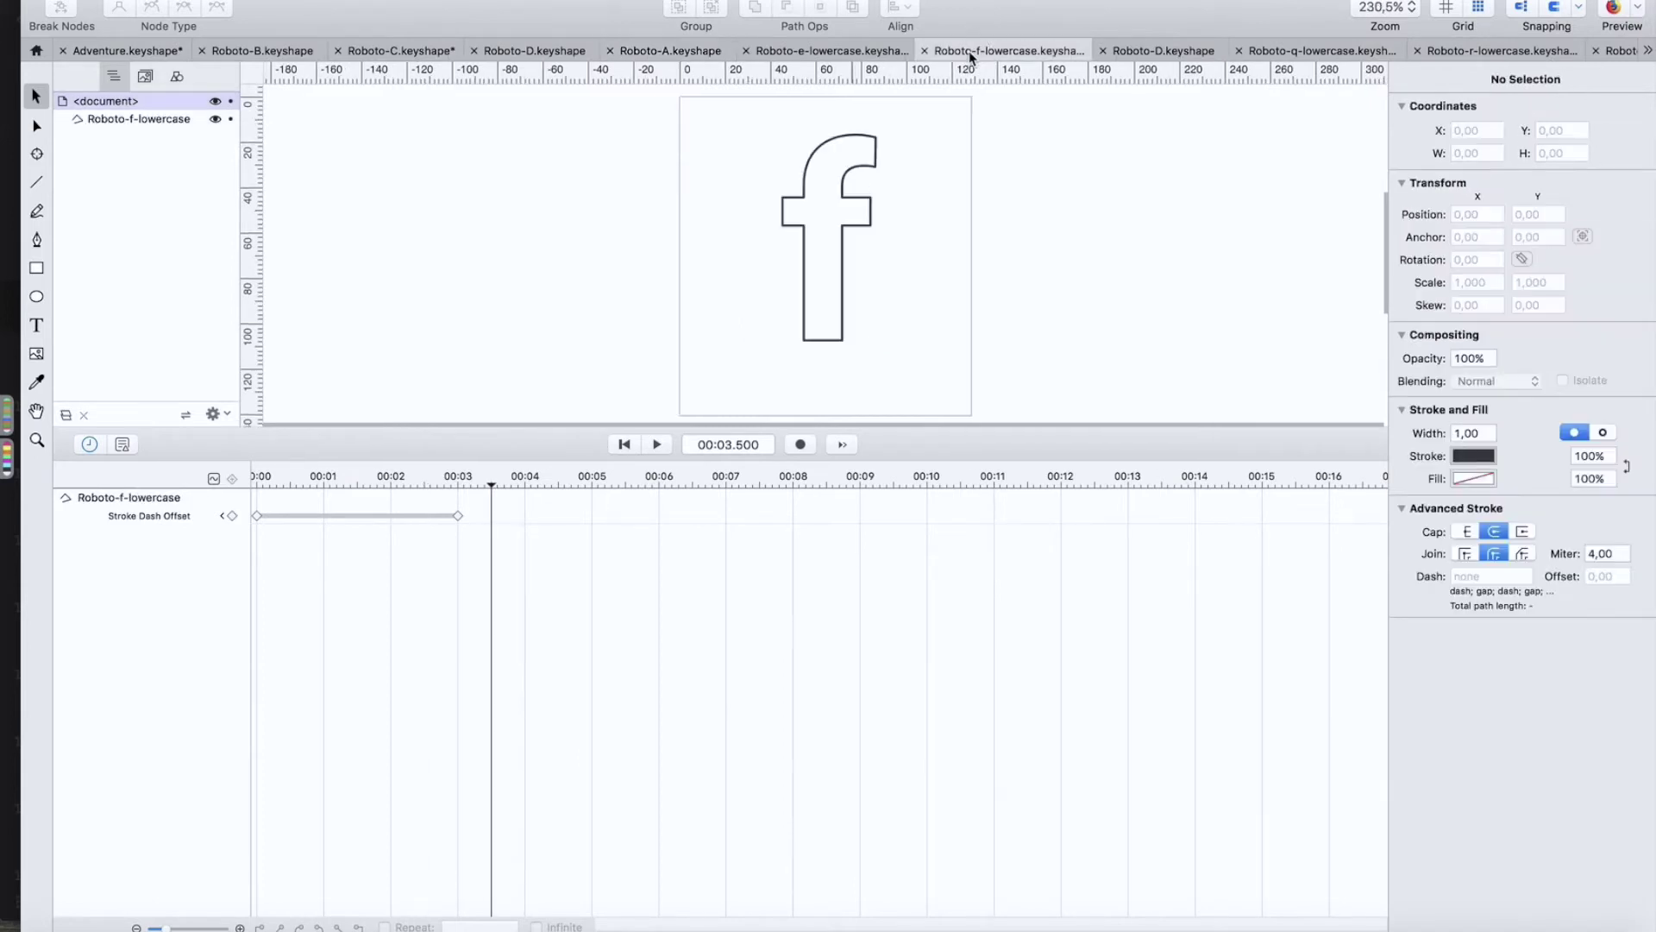
pyautogui.click(121, 50)
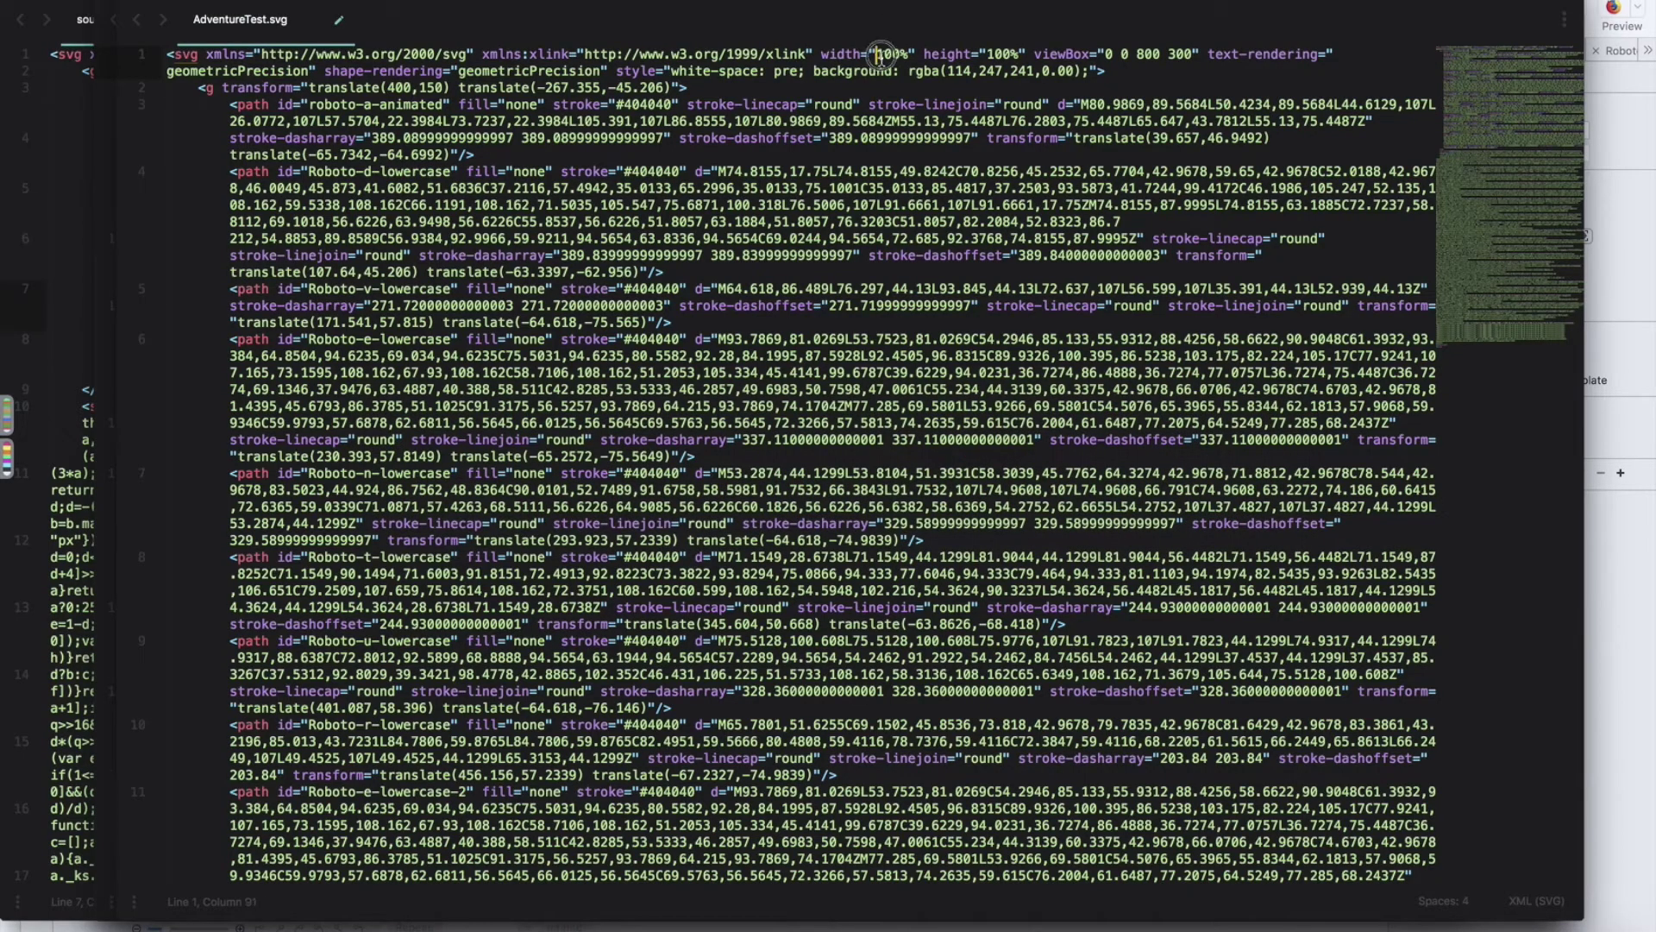
# Step: Copy all of AdventureTest.svg's code and switch to RapidWeaver
pyautogui.click(902, 54)
pyautogui.moveTo(994, 54); pyautogui.dragTo(1011, 55)
pyautogui.press('super+a')
pyautogui.press('super+c')
pyautogui.press('super+Tab')
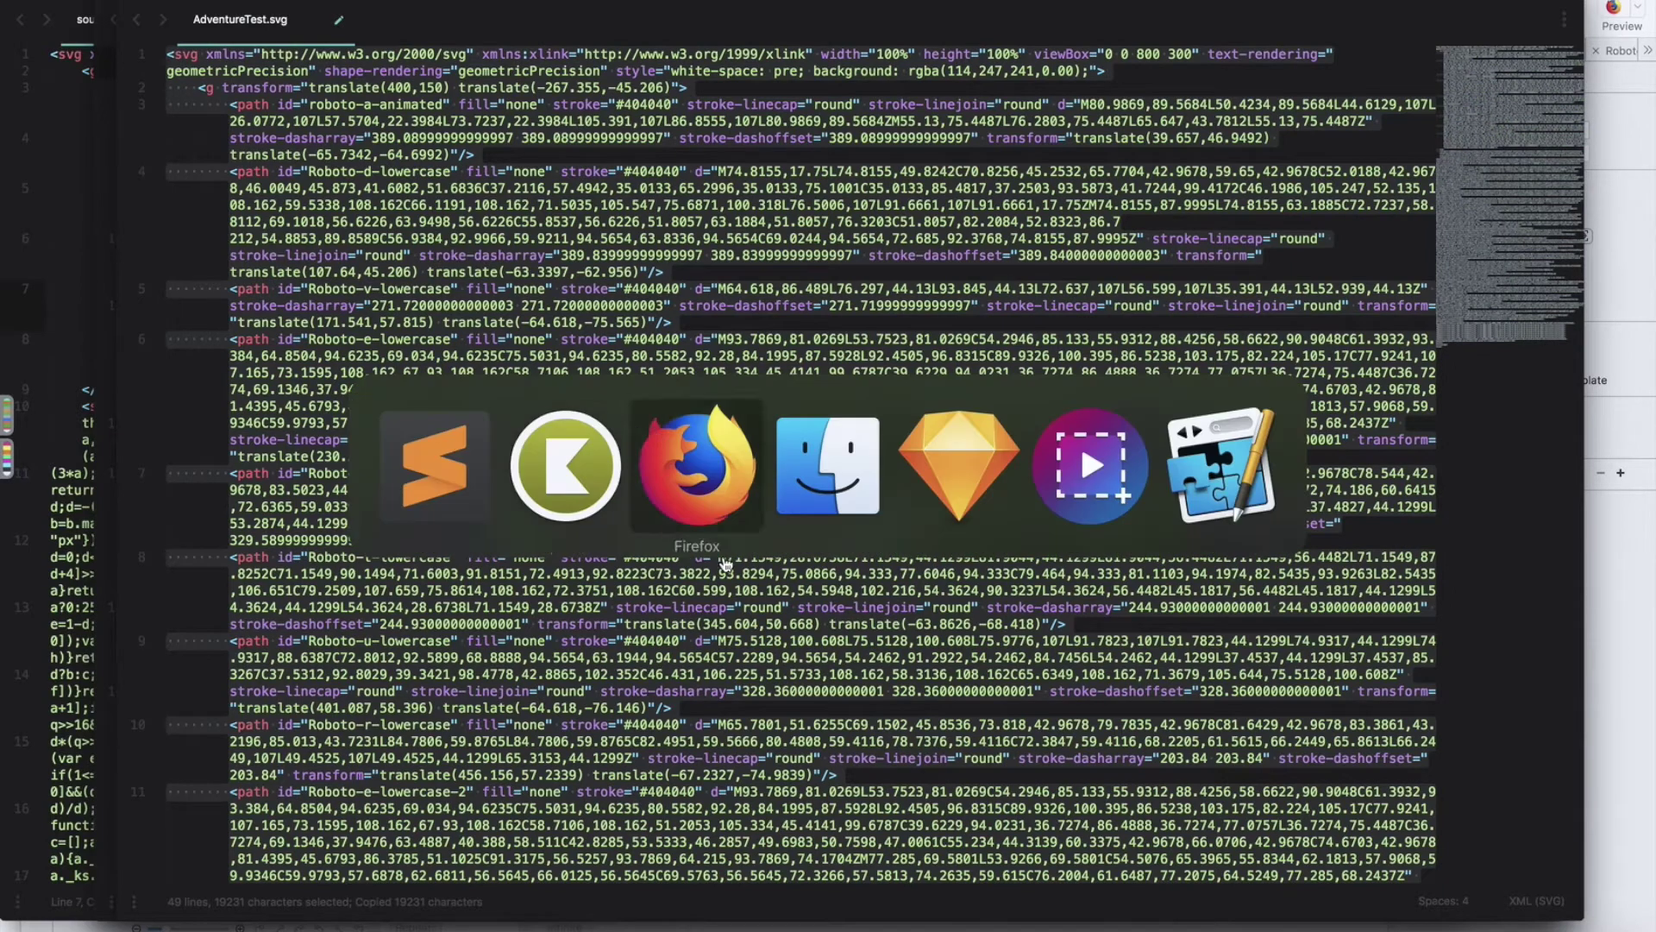
pyautogui.press('super+Tab')
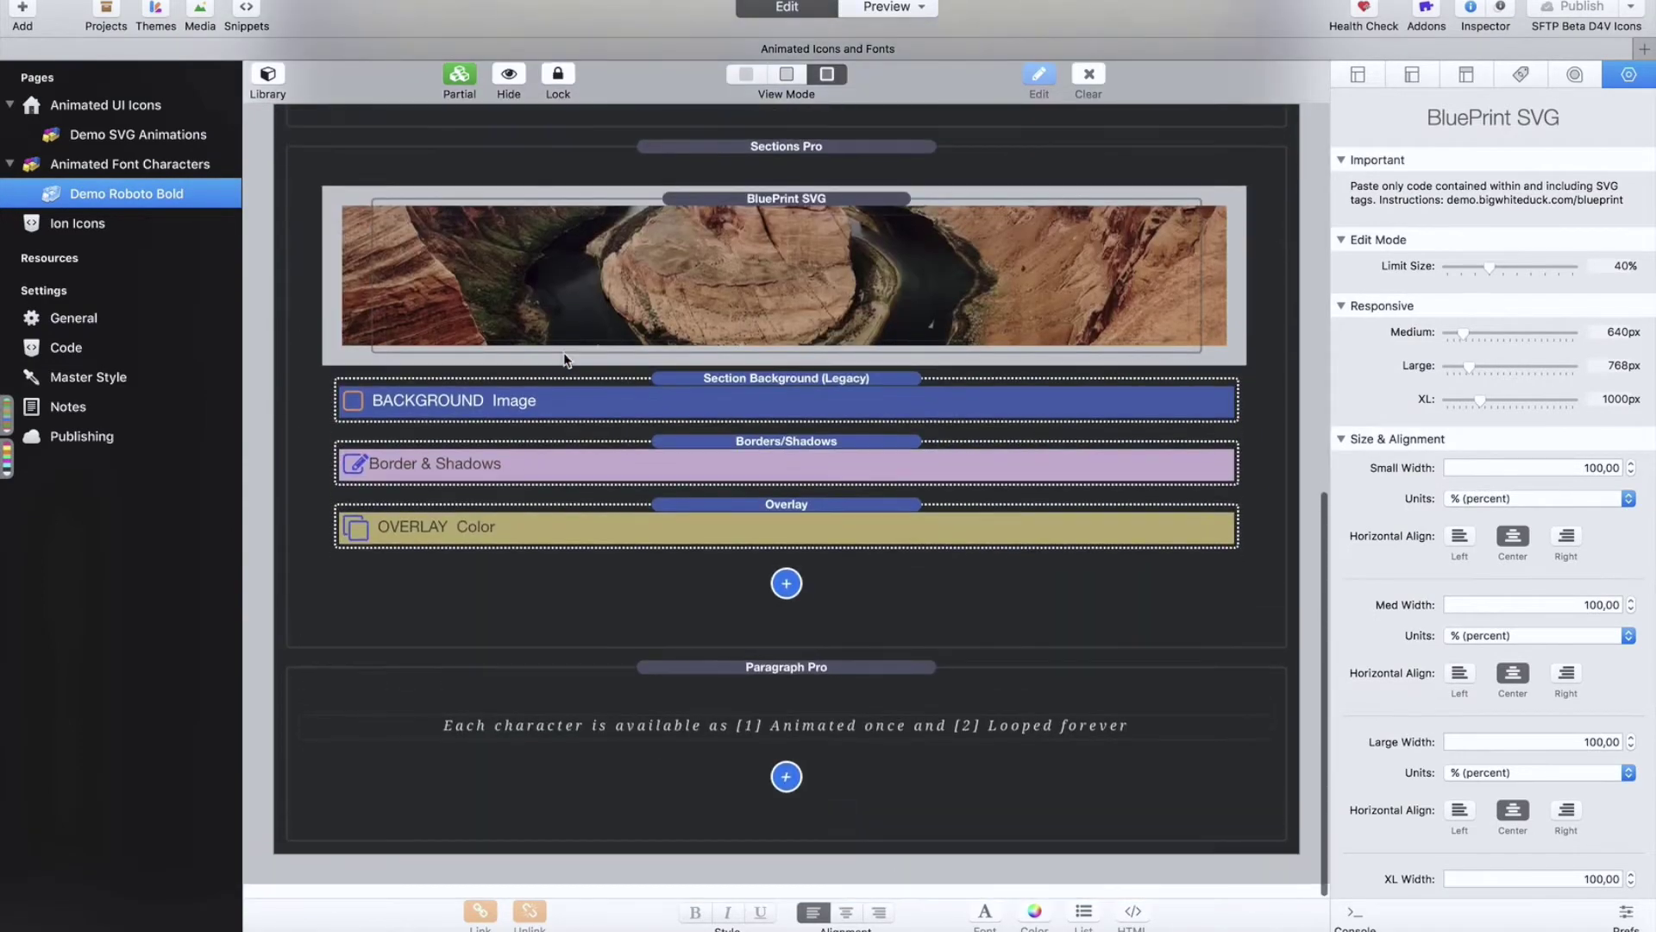
pyautogui.click(608, 270)
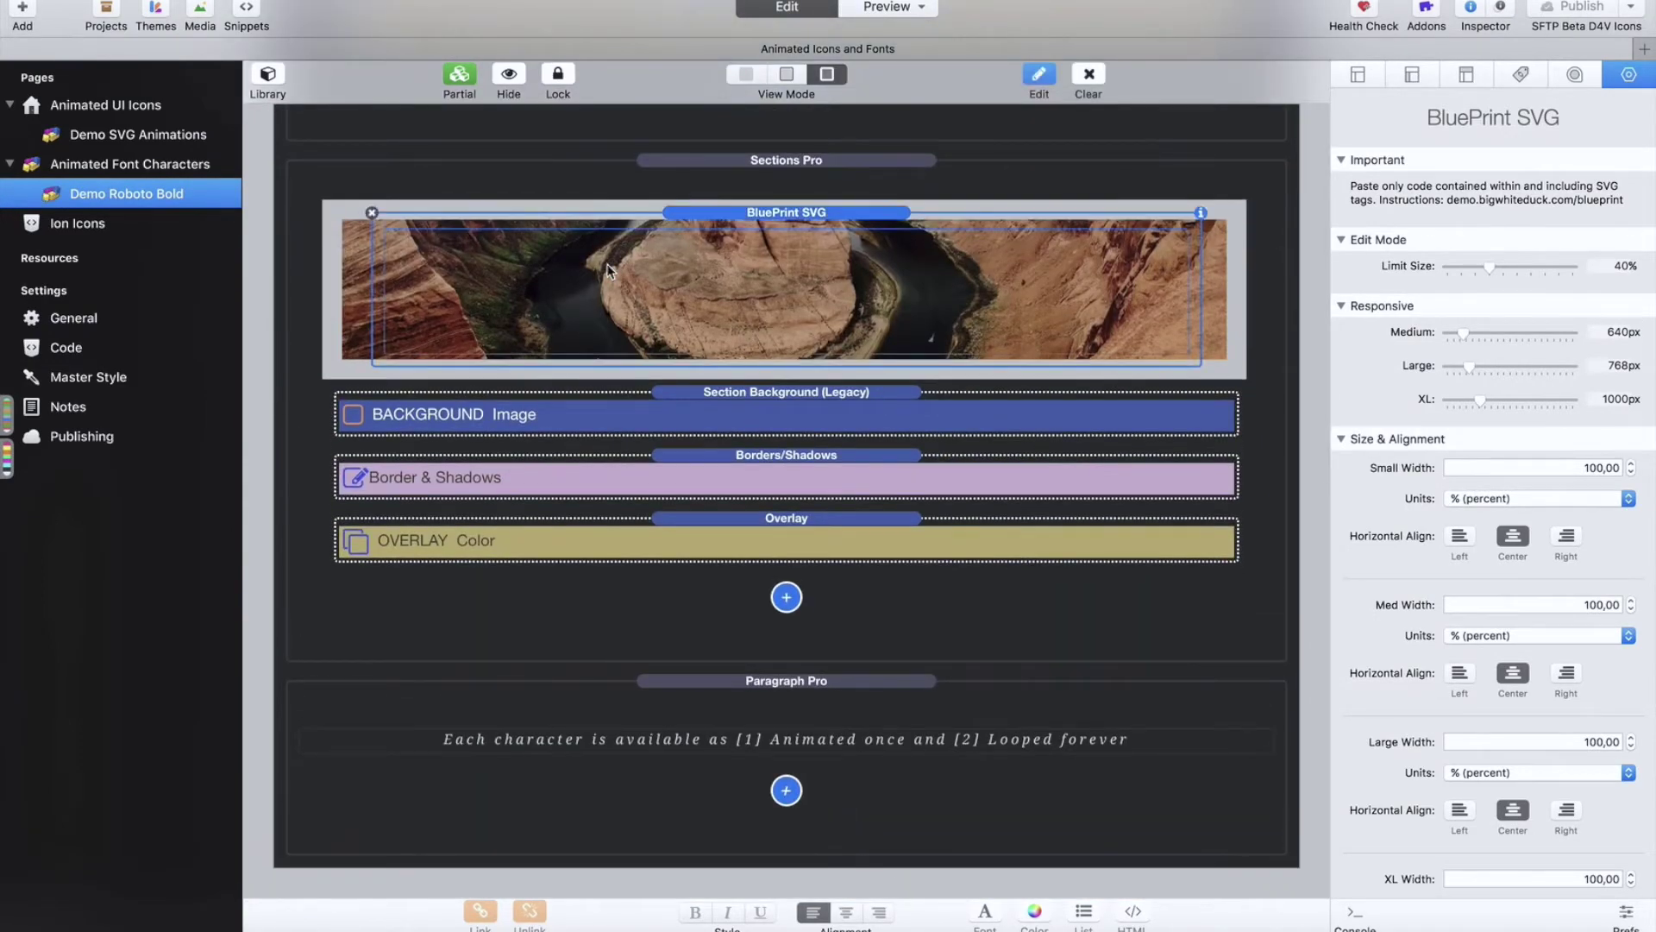
pyautogui.doubleClick(574, 252)
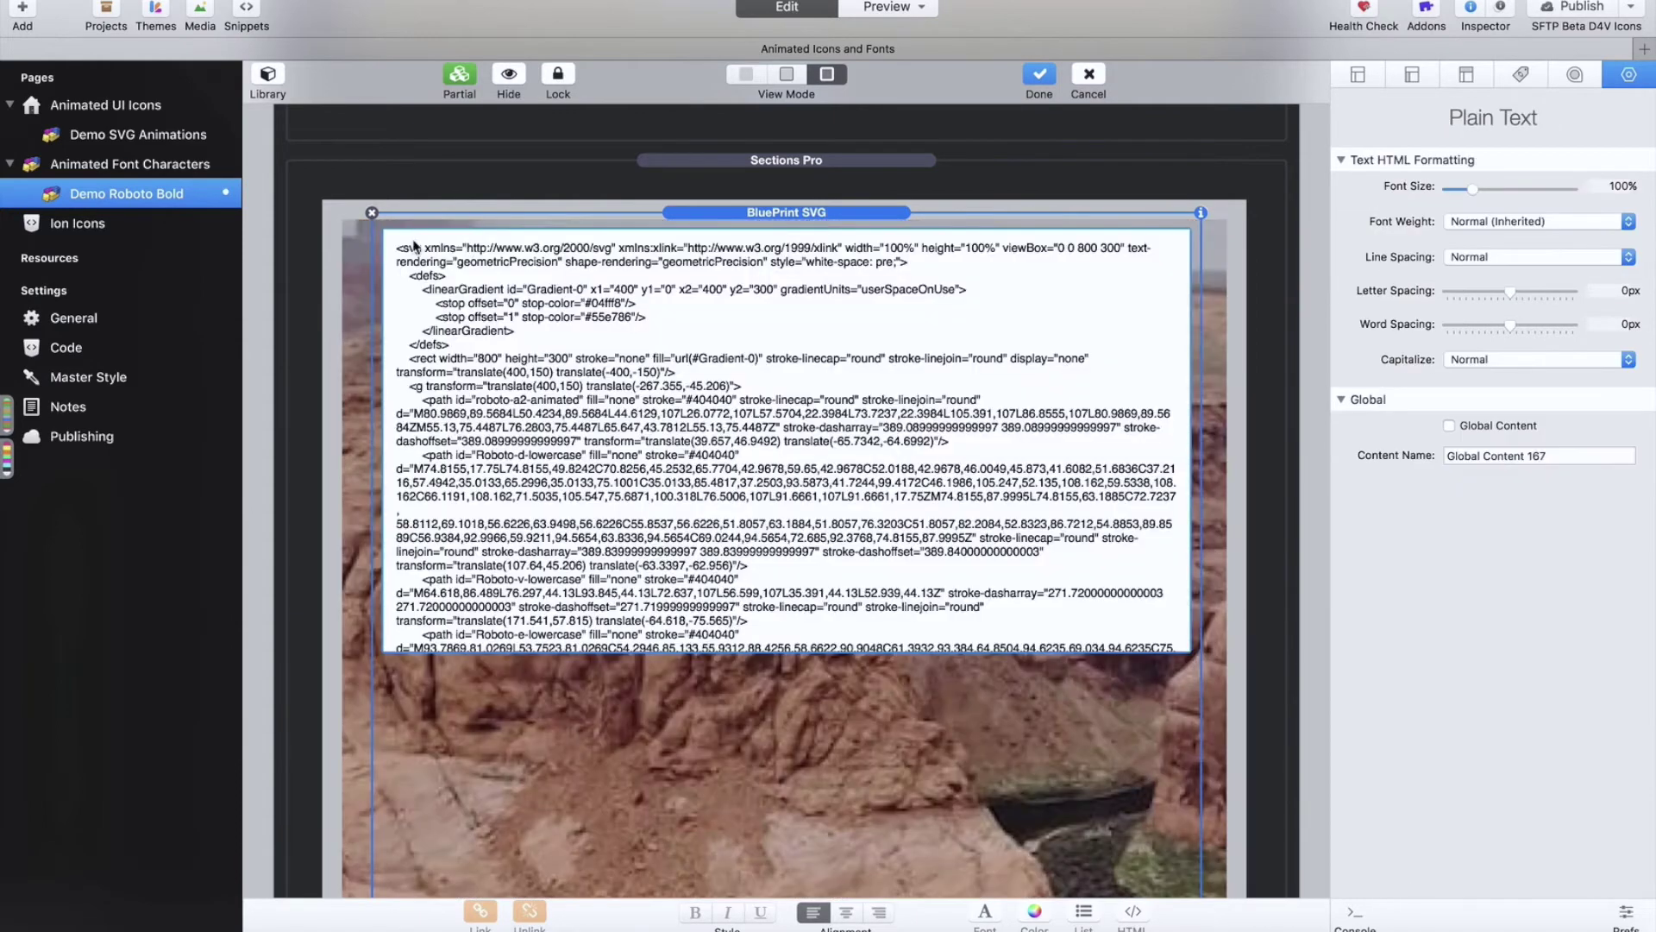
pyautogui.click(328, 247)
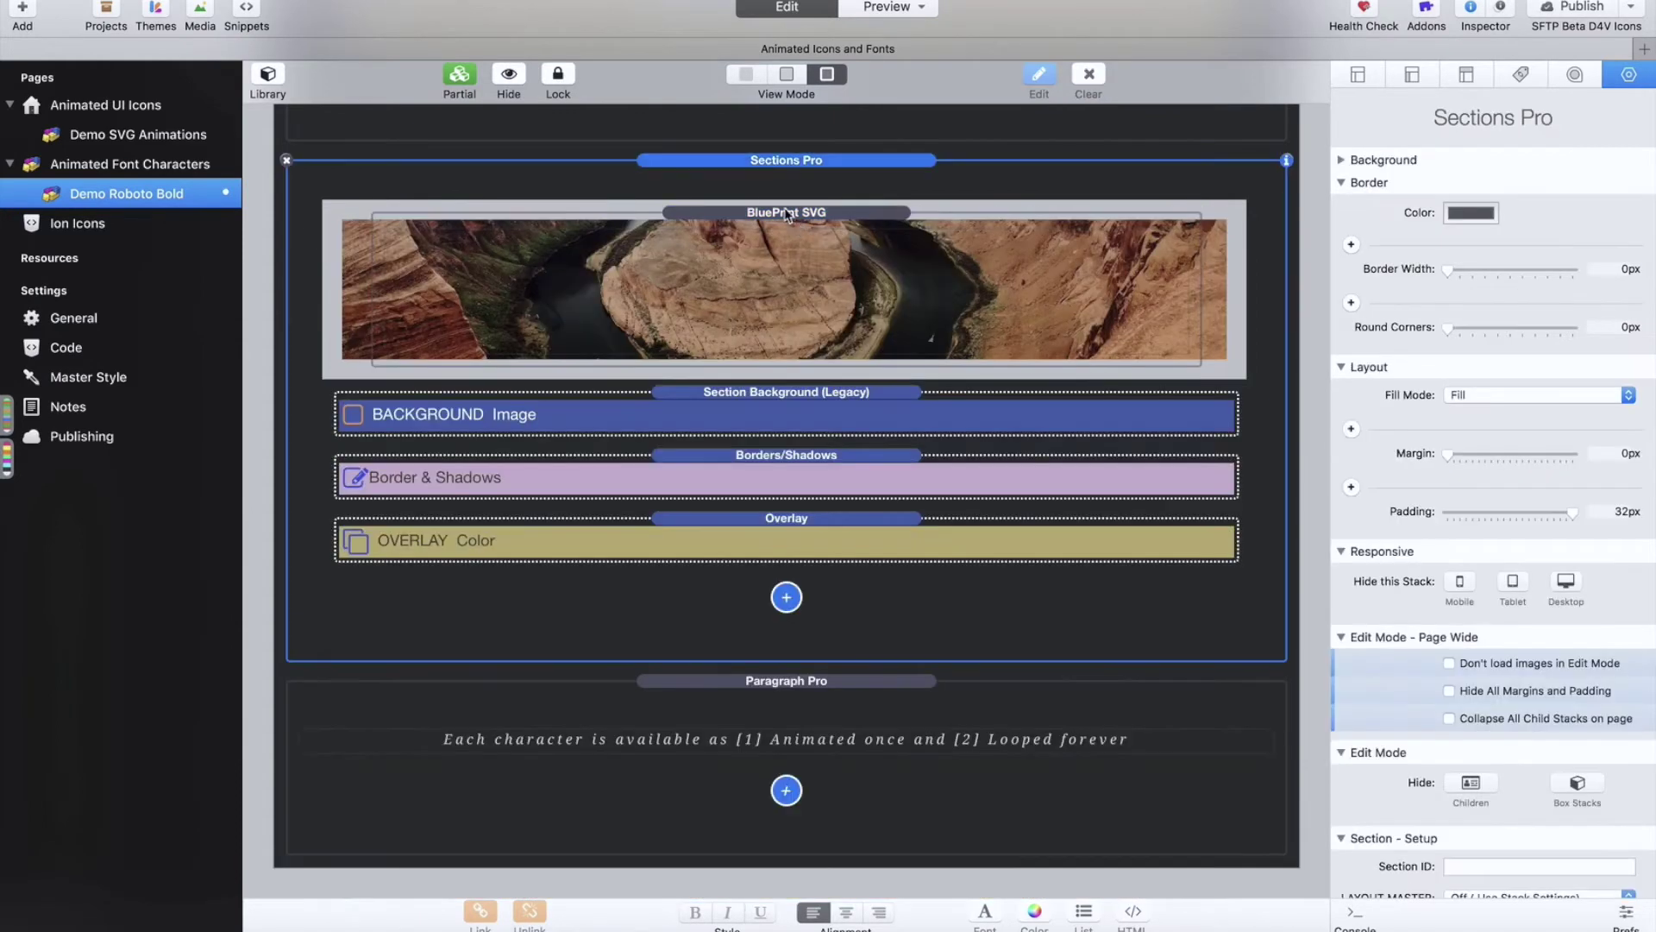
pyautogui.click(785, 213)
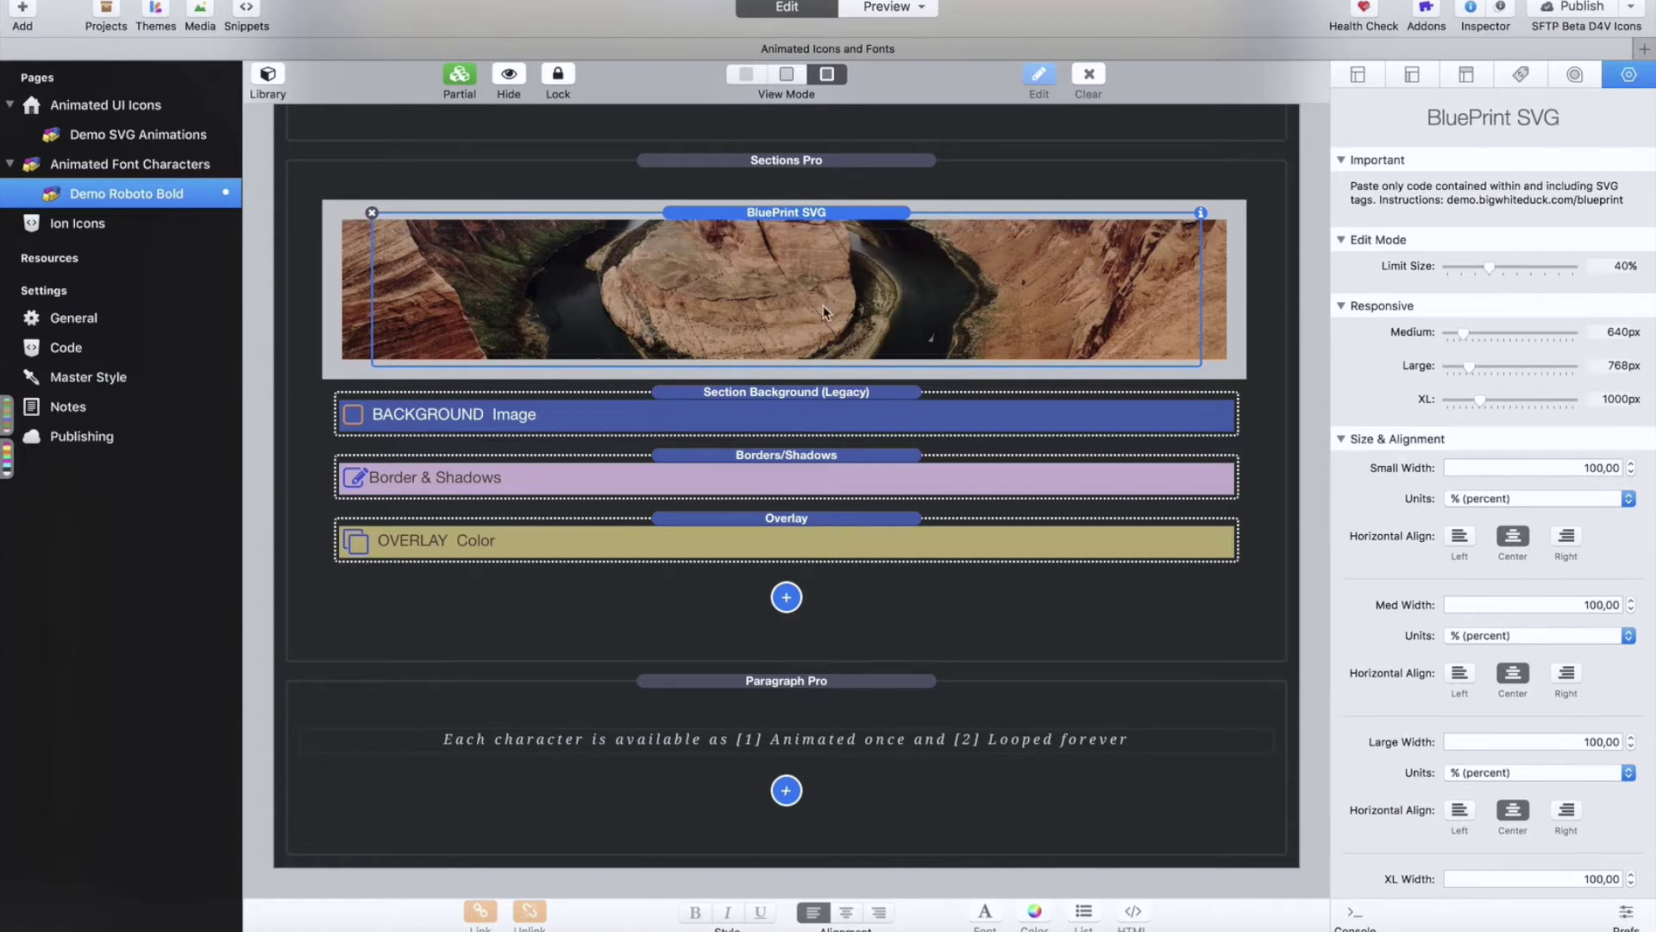
pyautogui.doubleClick(902, 326)
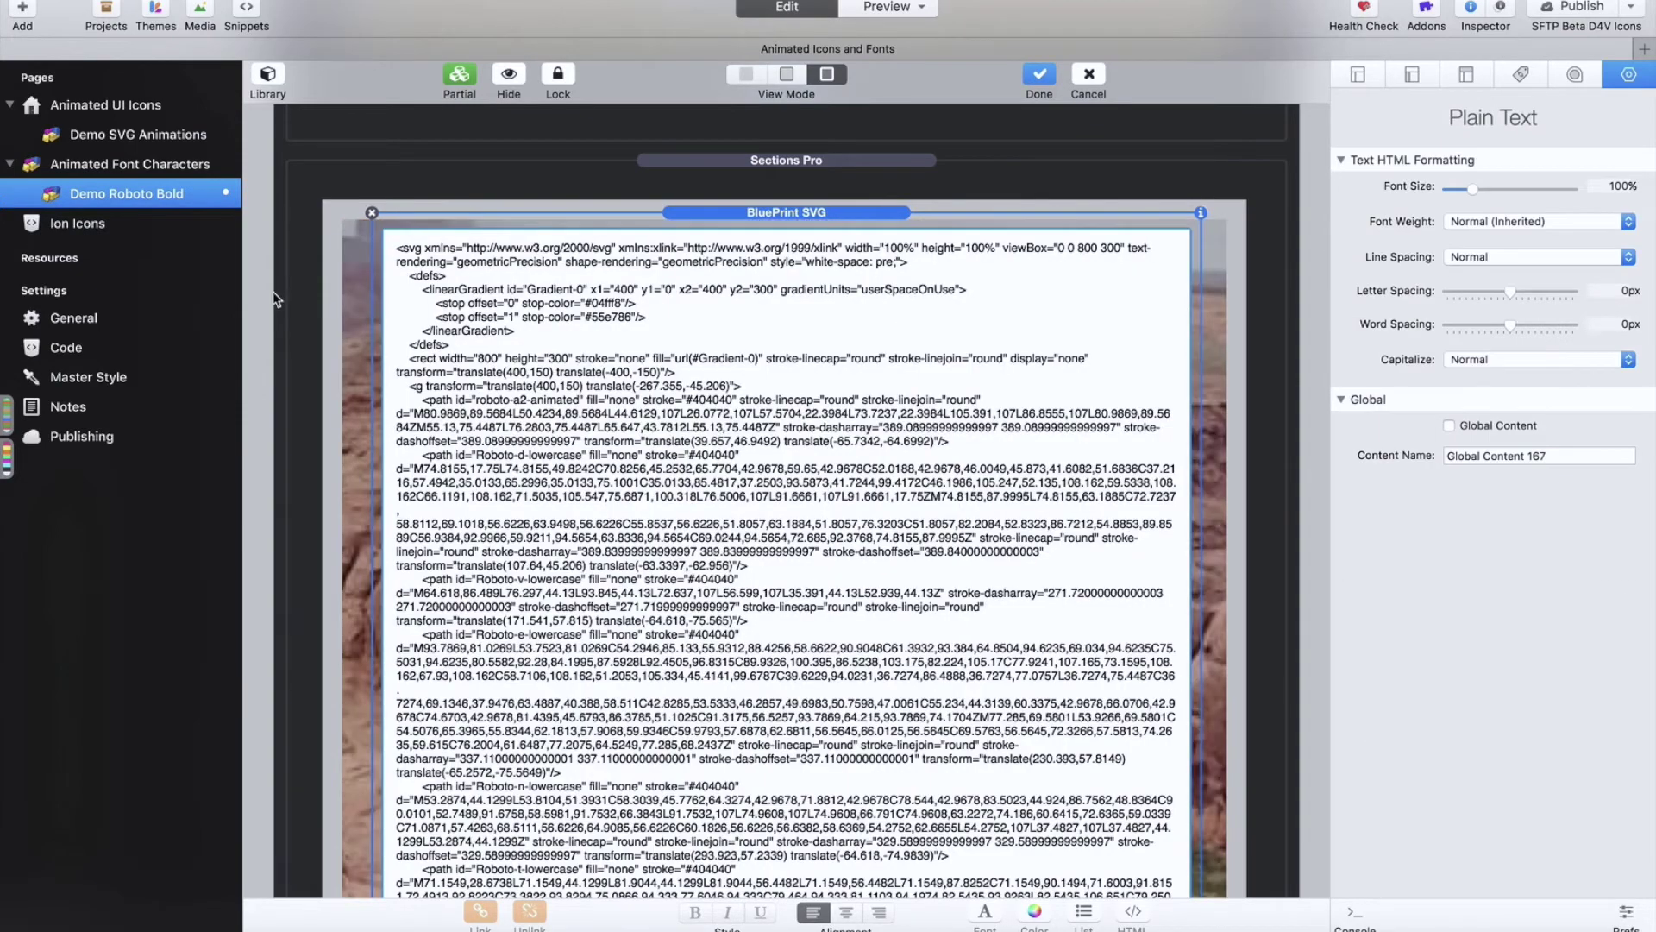
pyautogui.press('super+a')
pyautogui.press('Delete')
pyautogui.click(1266, 349)
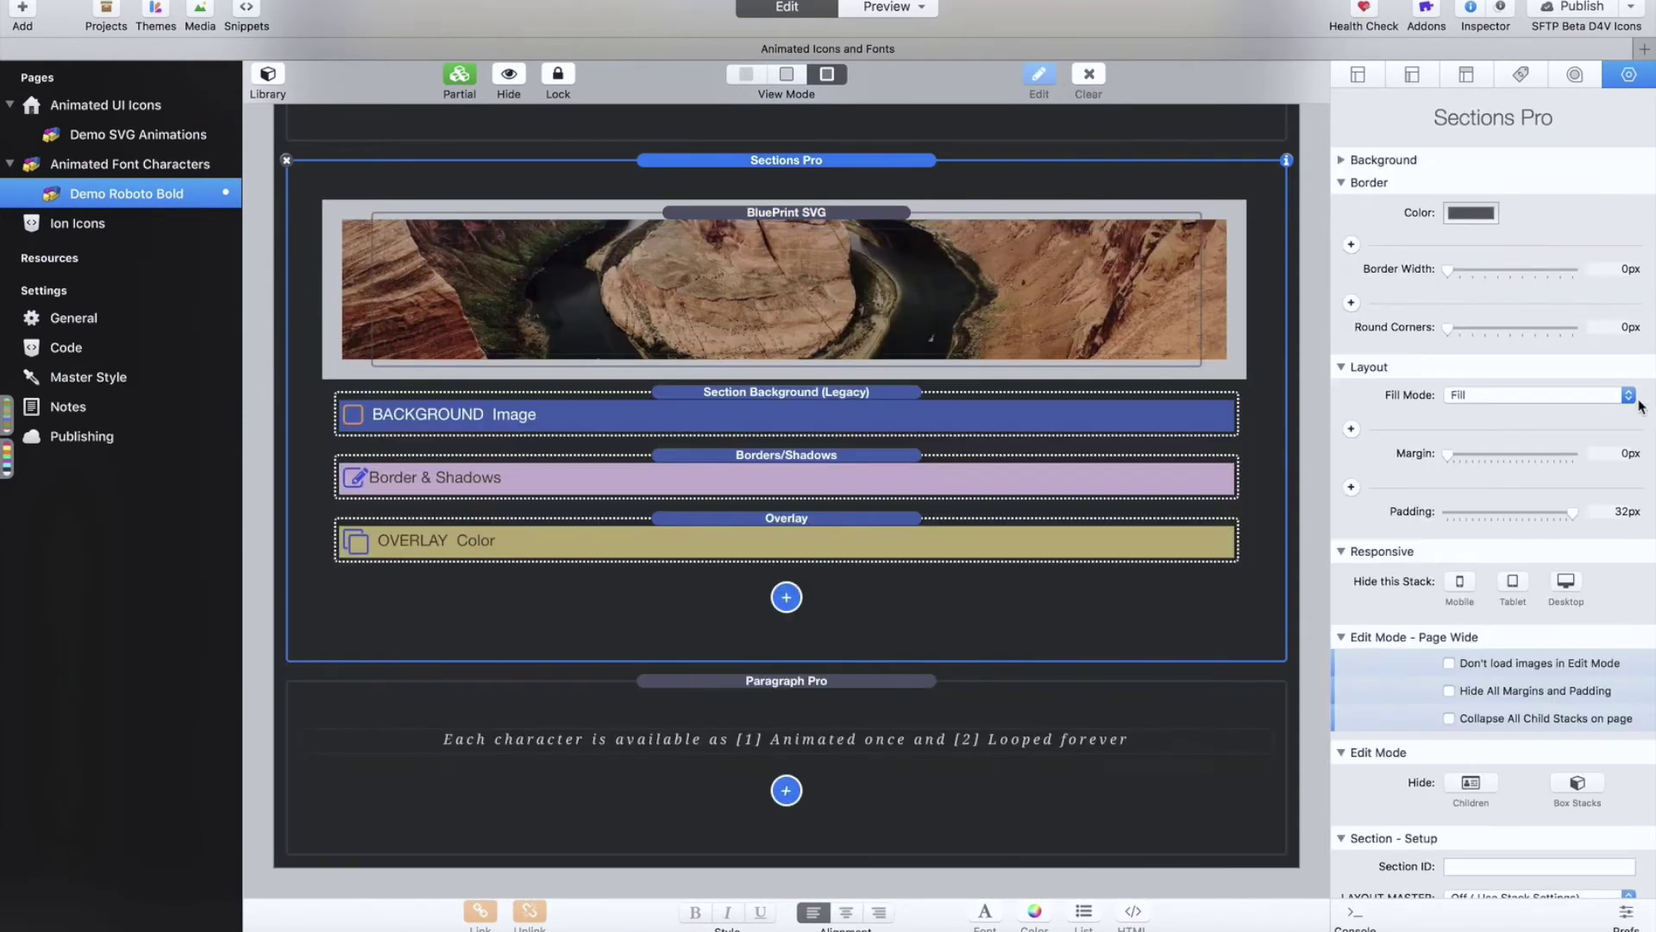
# Step: Keep the BluePrint SVG width units as percent and preview the page in the browser
pyautogui.click(1080, 249)
pyautogui.scroll(-5, 1474, 543)
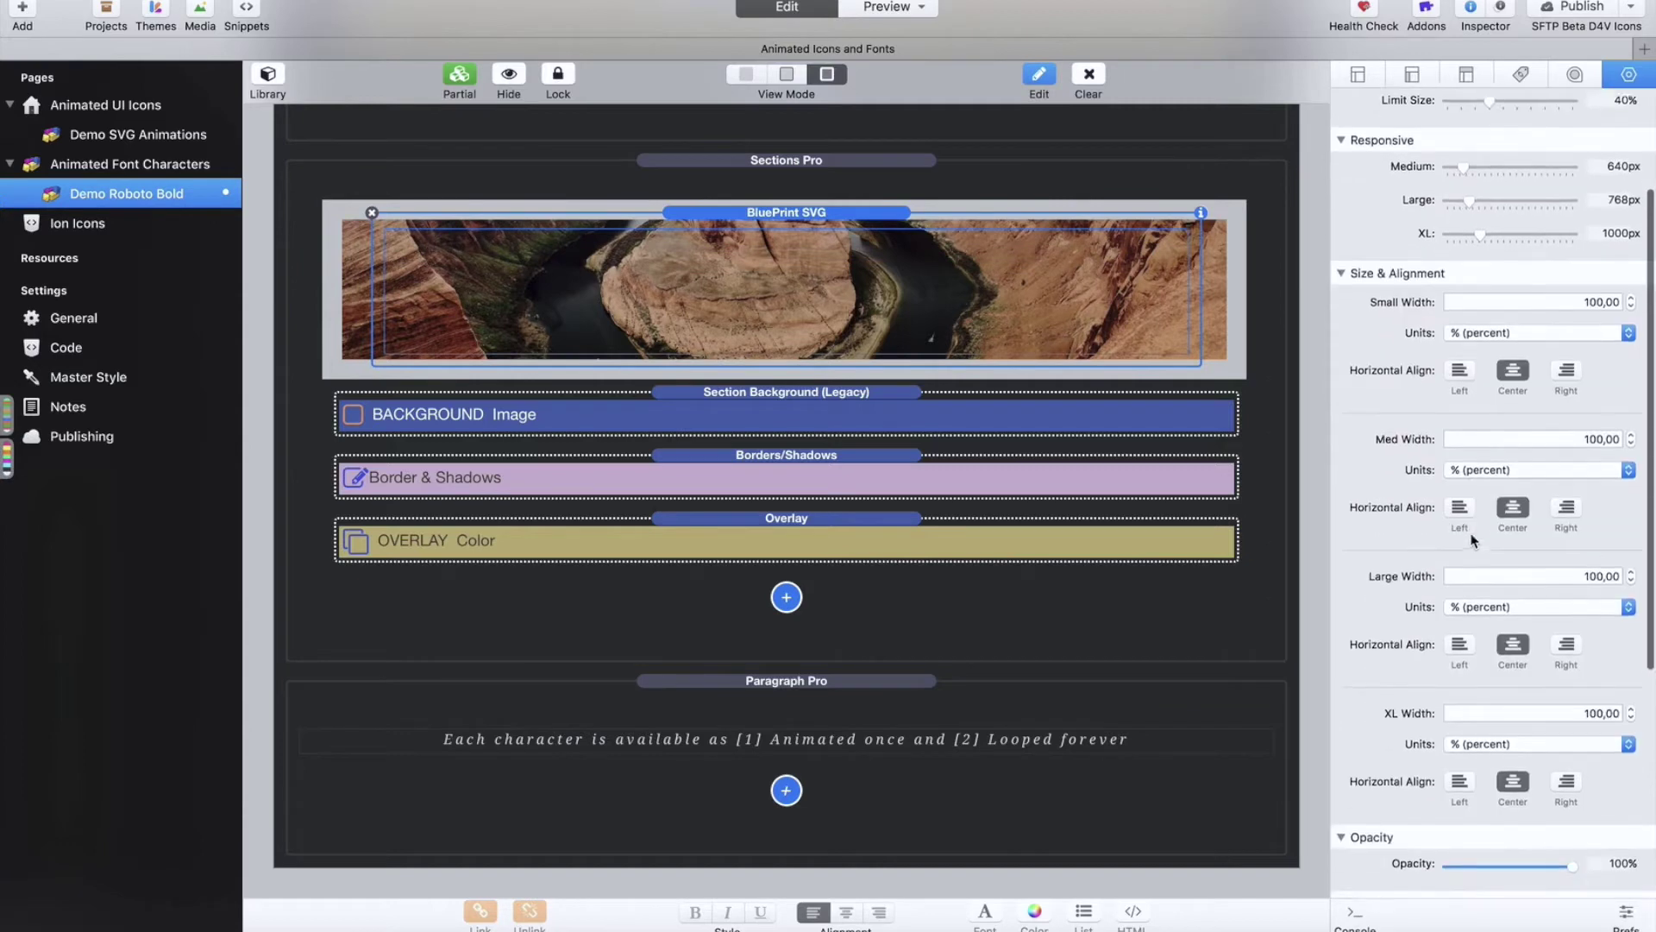
pyautogui.click(1478, 329)
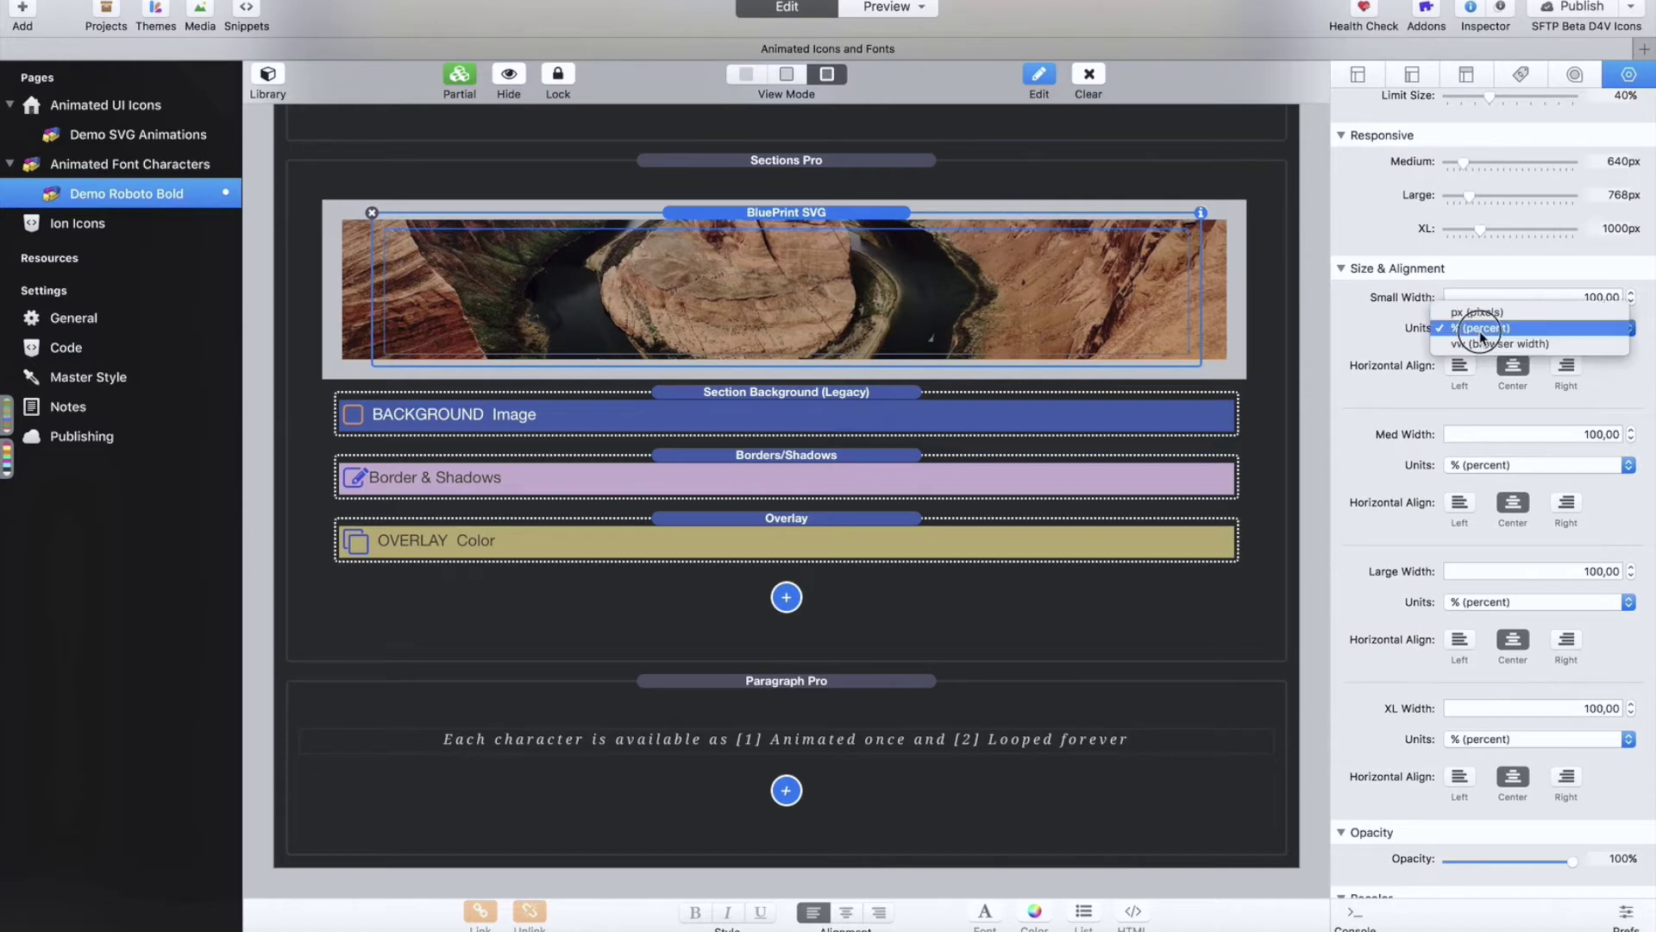
pyautogui.click(1351, 345)
pyautogui.scroll(-3, 1441, 436)
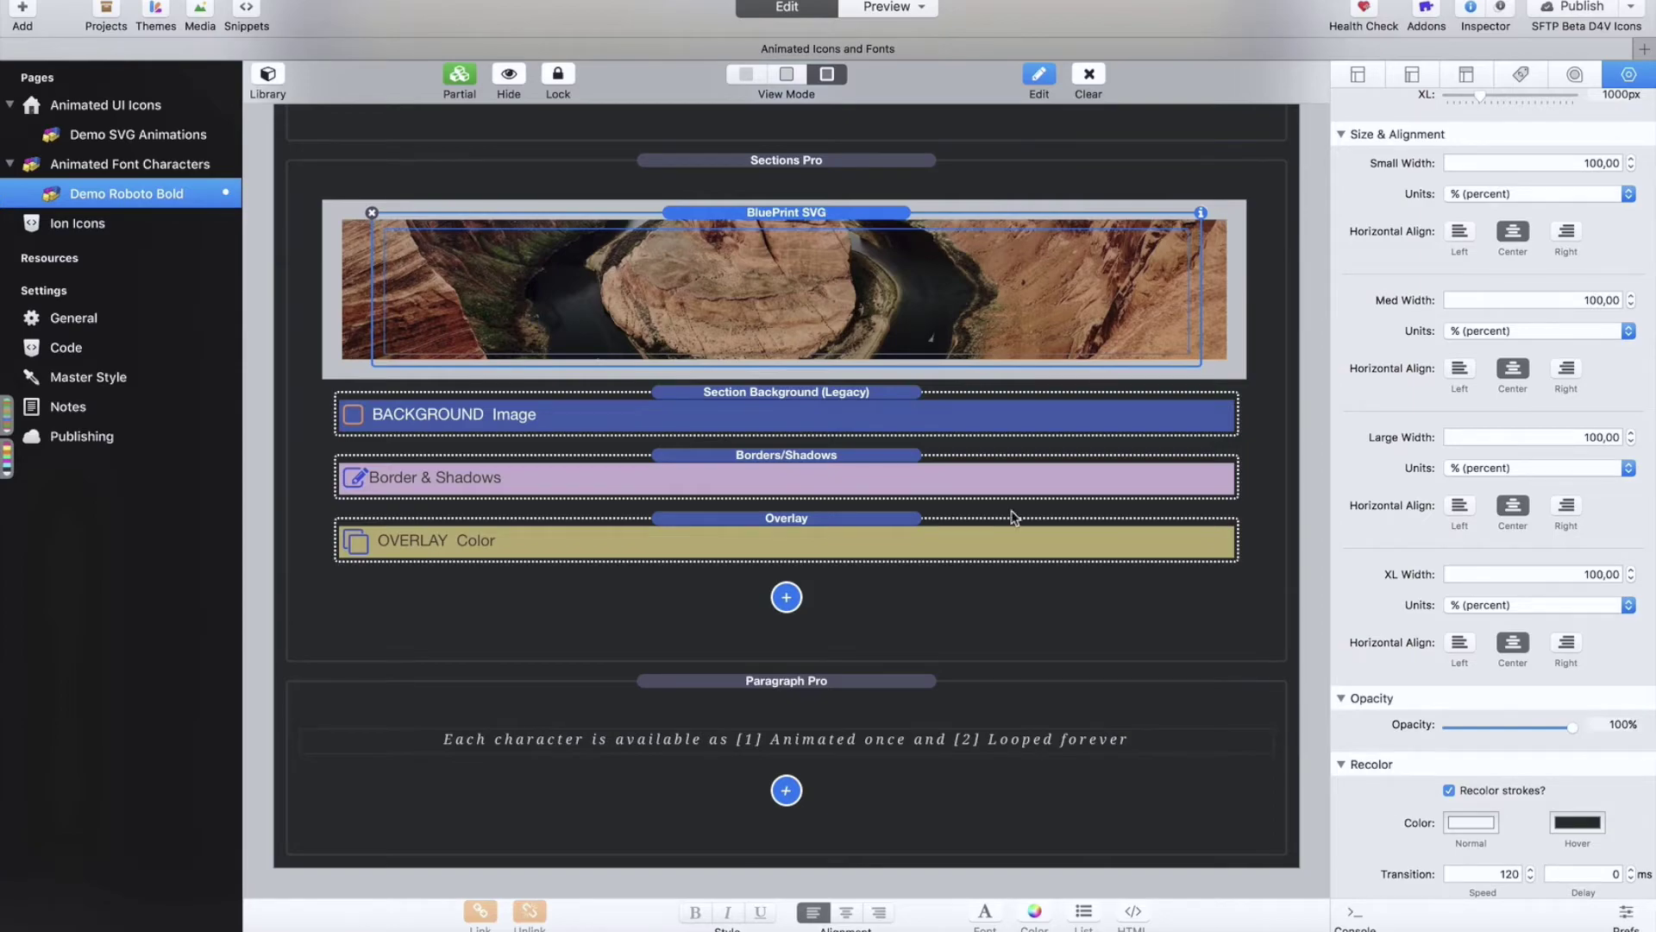
pyautogui.press('super+alt+p')
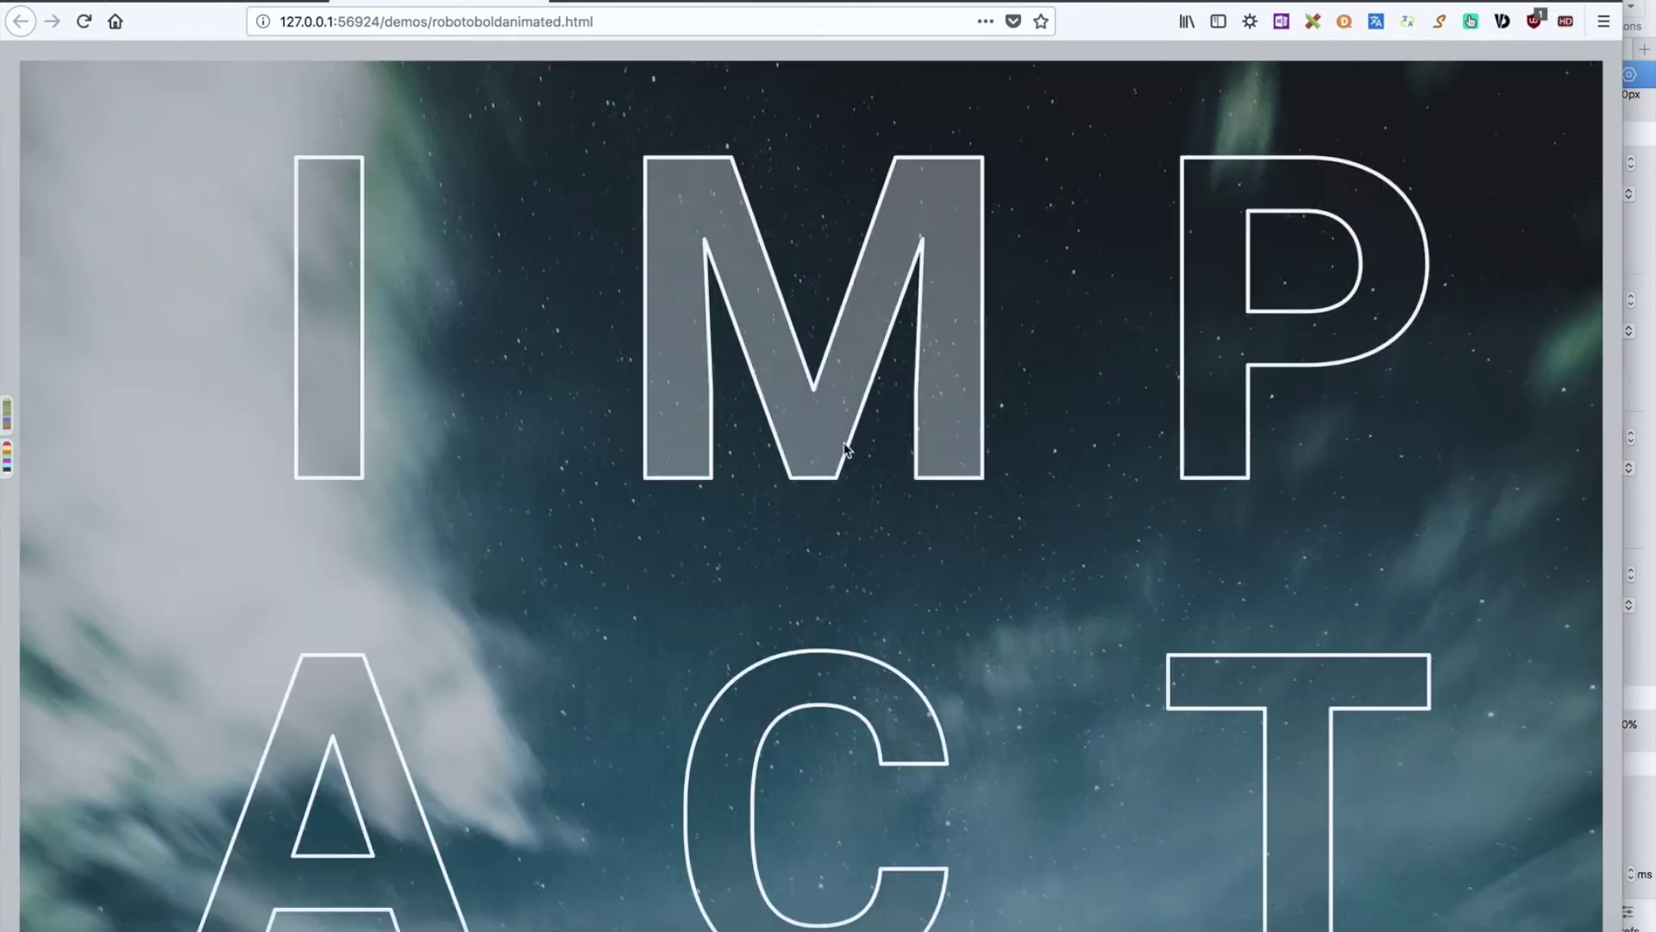
# Step: Scroll the preview to the animating Adventure section and narrow the Firefox window
pyautogui.scroll(-10, 845, 449)
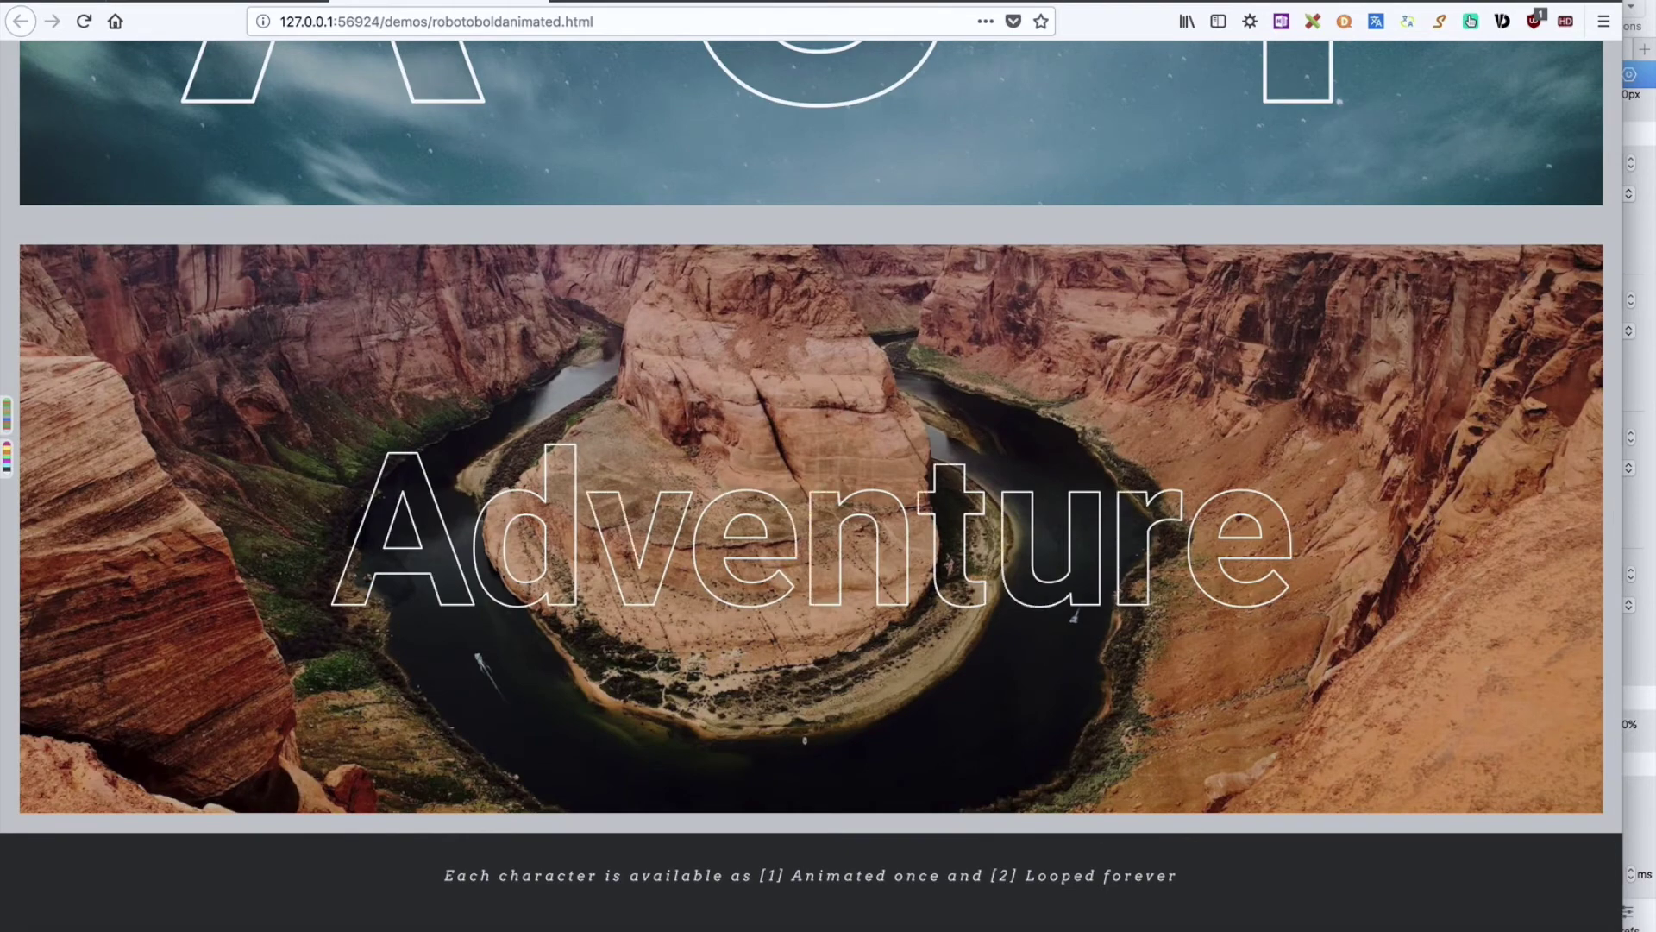
pyautogui.moveTo(1618, 332)
pyautogui.mouseDown()
pyautogui.moveTo(1257, 328)
pyautogui.moveTo(643, 393)
pyautogui.moveTo(557, 387)
pyautogui.moveTo(765, 386)
pyautogui.mouseUp()
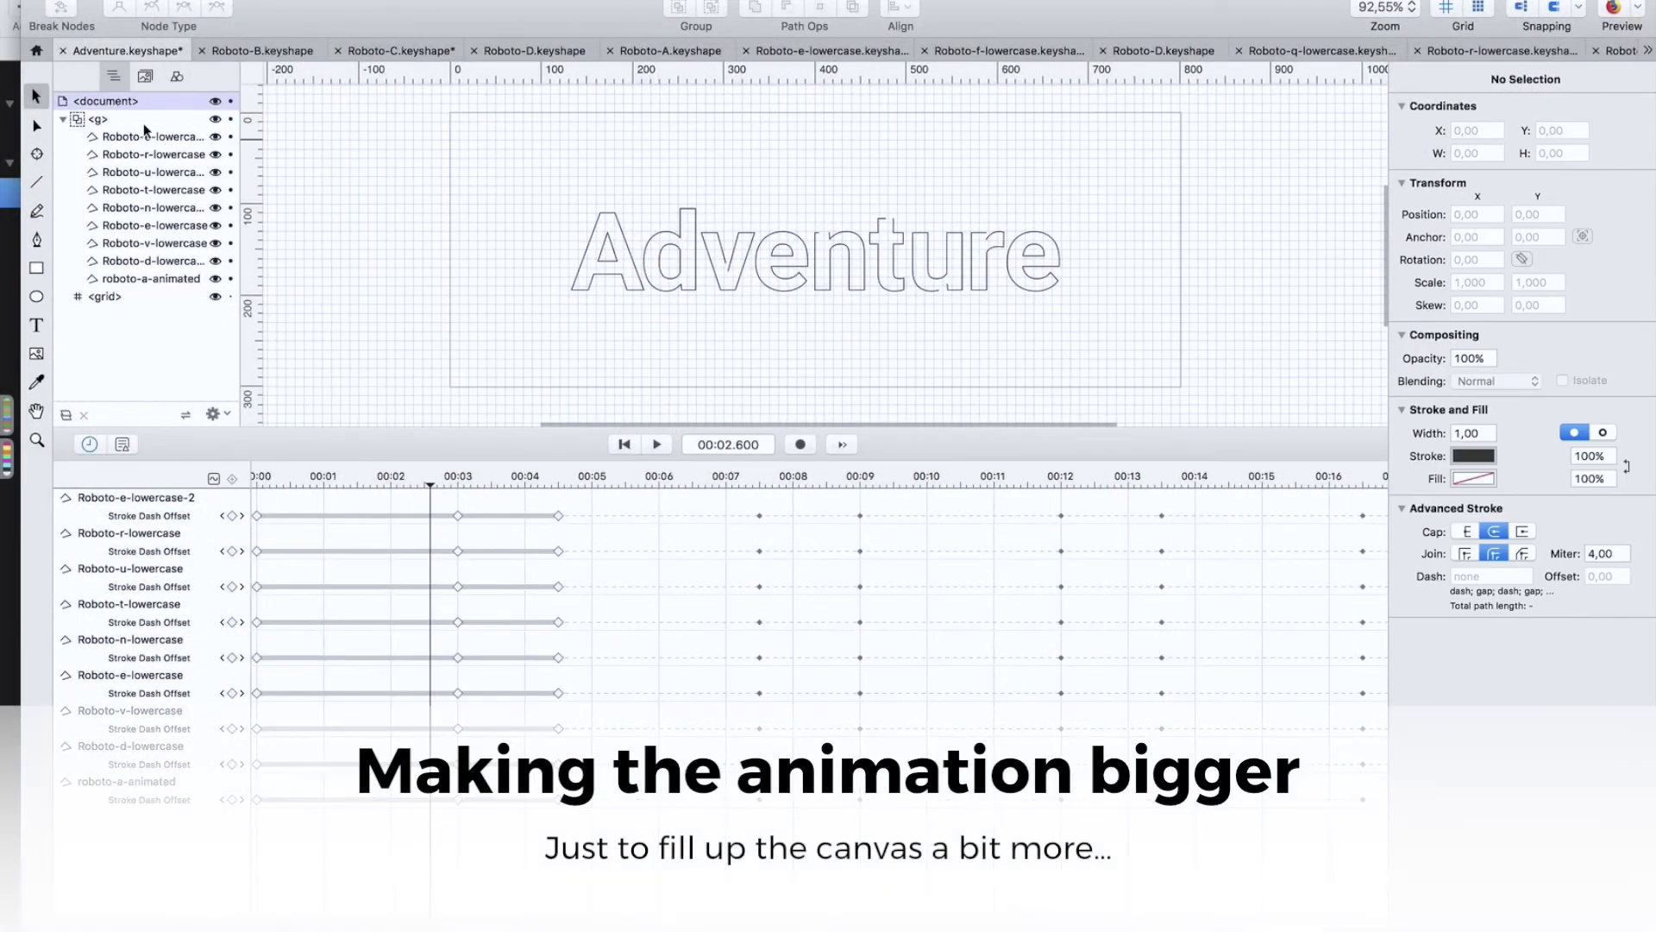
# Step: Scale the Adventure letter group to 1,4 on X and Y, then scrub the animation
pyautogui.click(838, 226)
pyautogui.click(1475, 280)
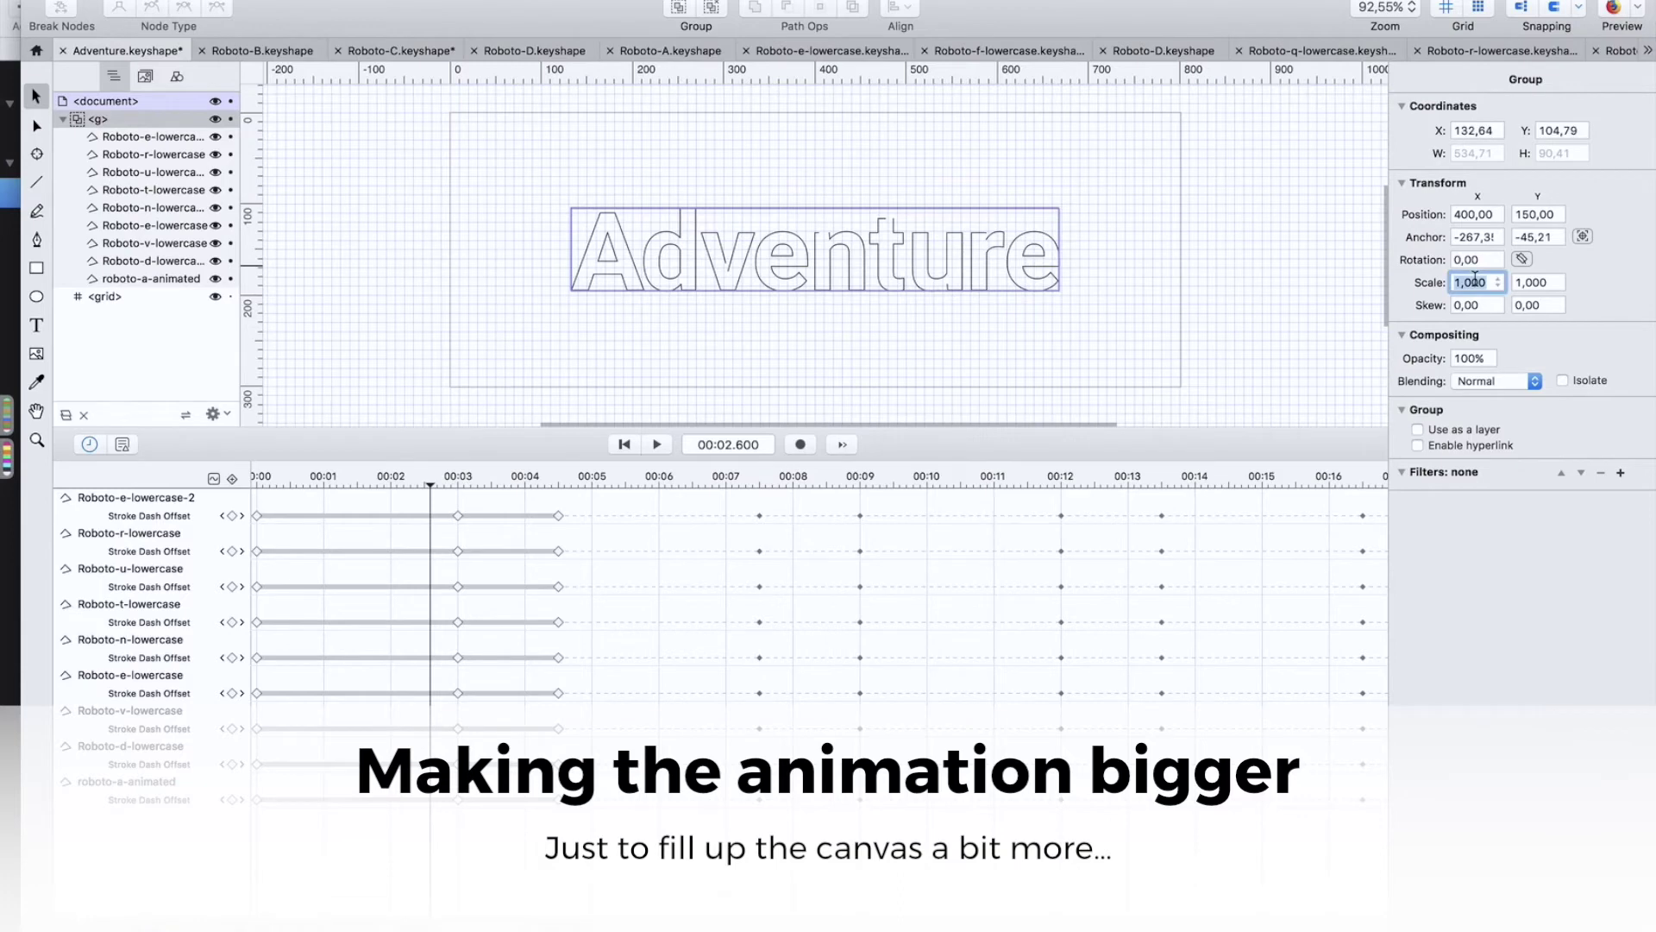
pyautogui.write('1,4')
pyautogui.press('Tab')
pyautogui.write('1')
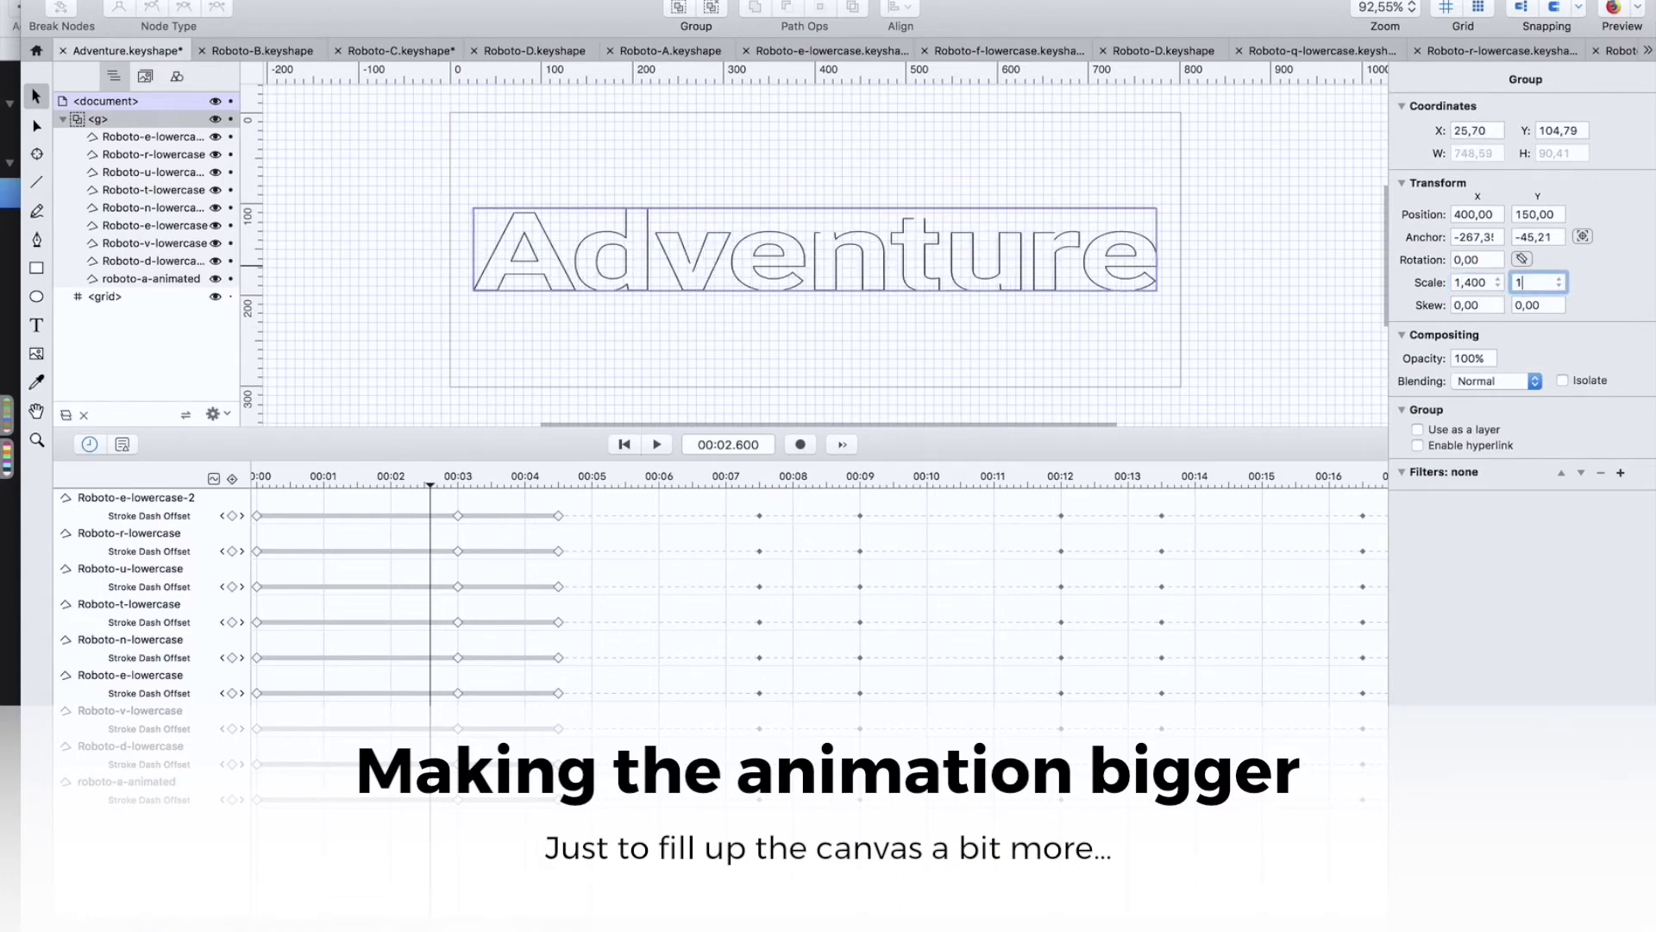
pyautogui.write(',4')
pyautogui.press('Return')
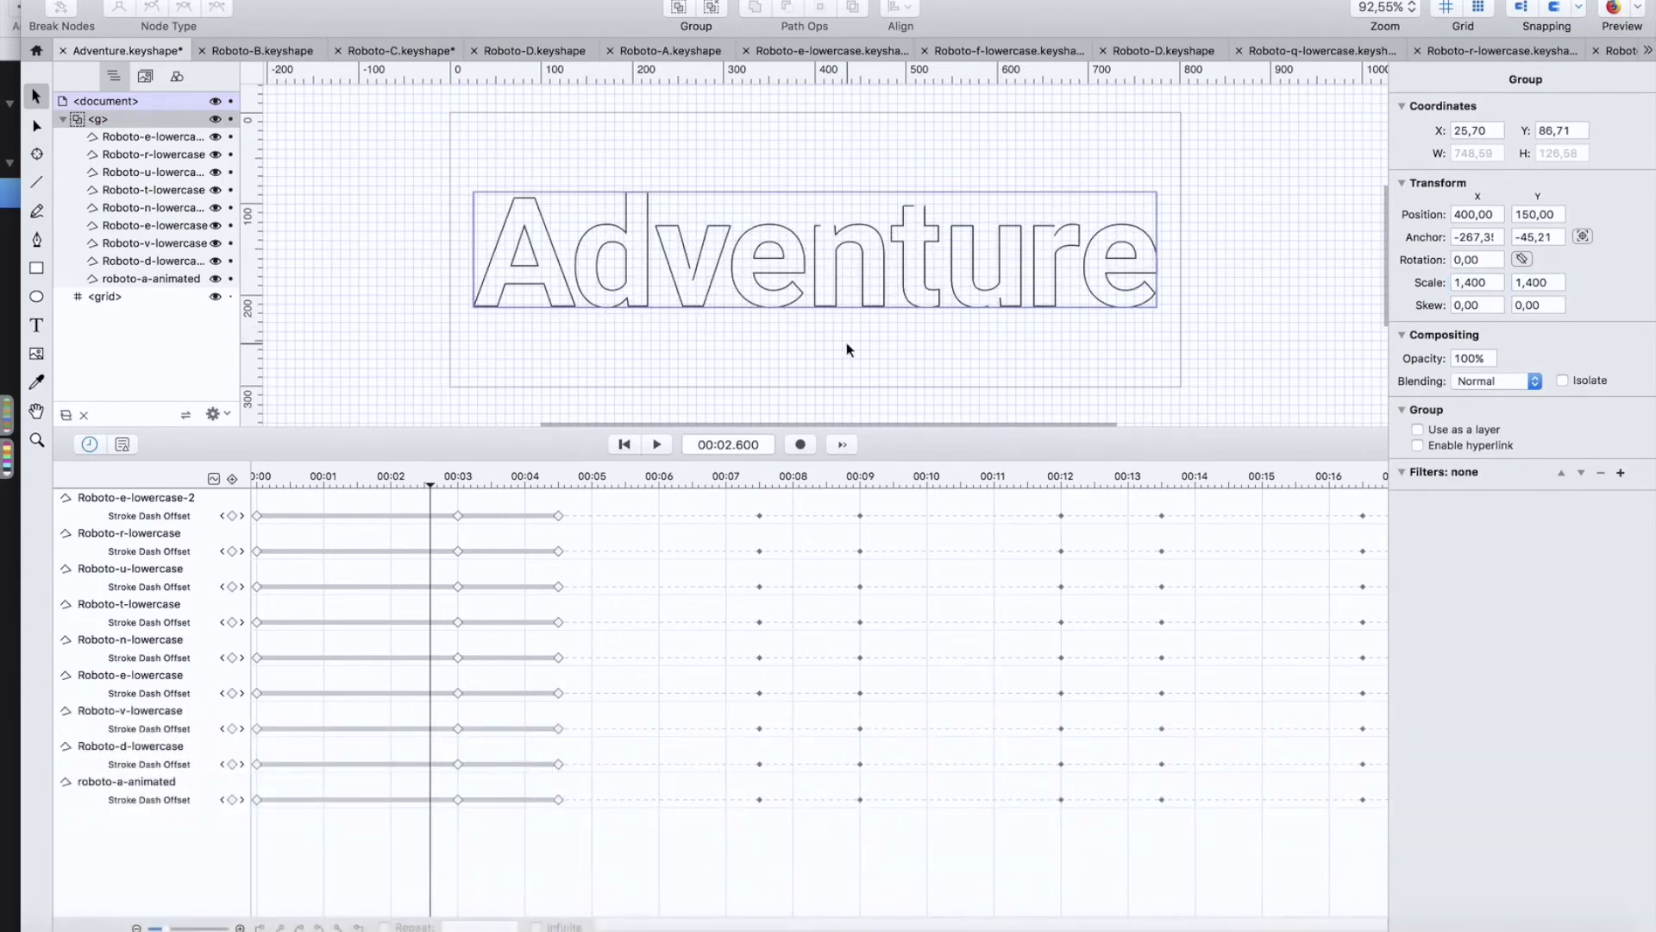
pyautogui.moveTo(416, 467)
pyautogui.mouseDown()
pyautogui.moveTo(307, 504)
pyautogui.moveTo(458, 484)
pyautogui.moveTo(570, 497)
pyautogui.moveTo(258, 483)
pyautogui.mouseUp()
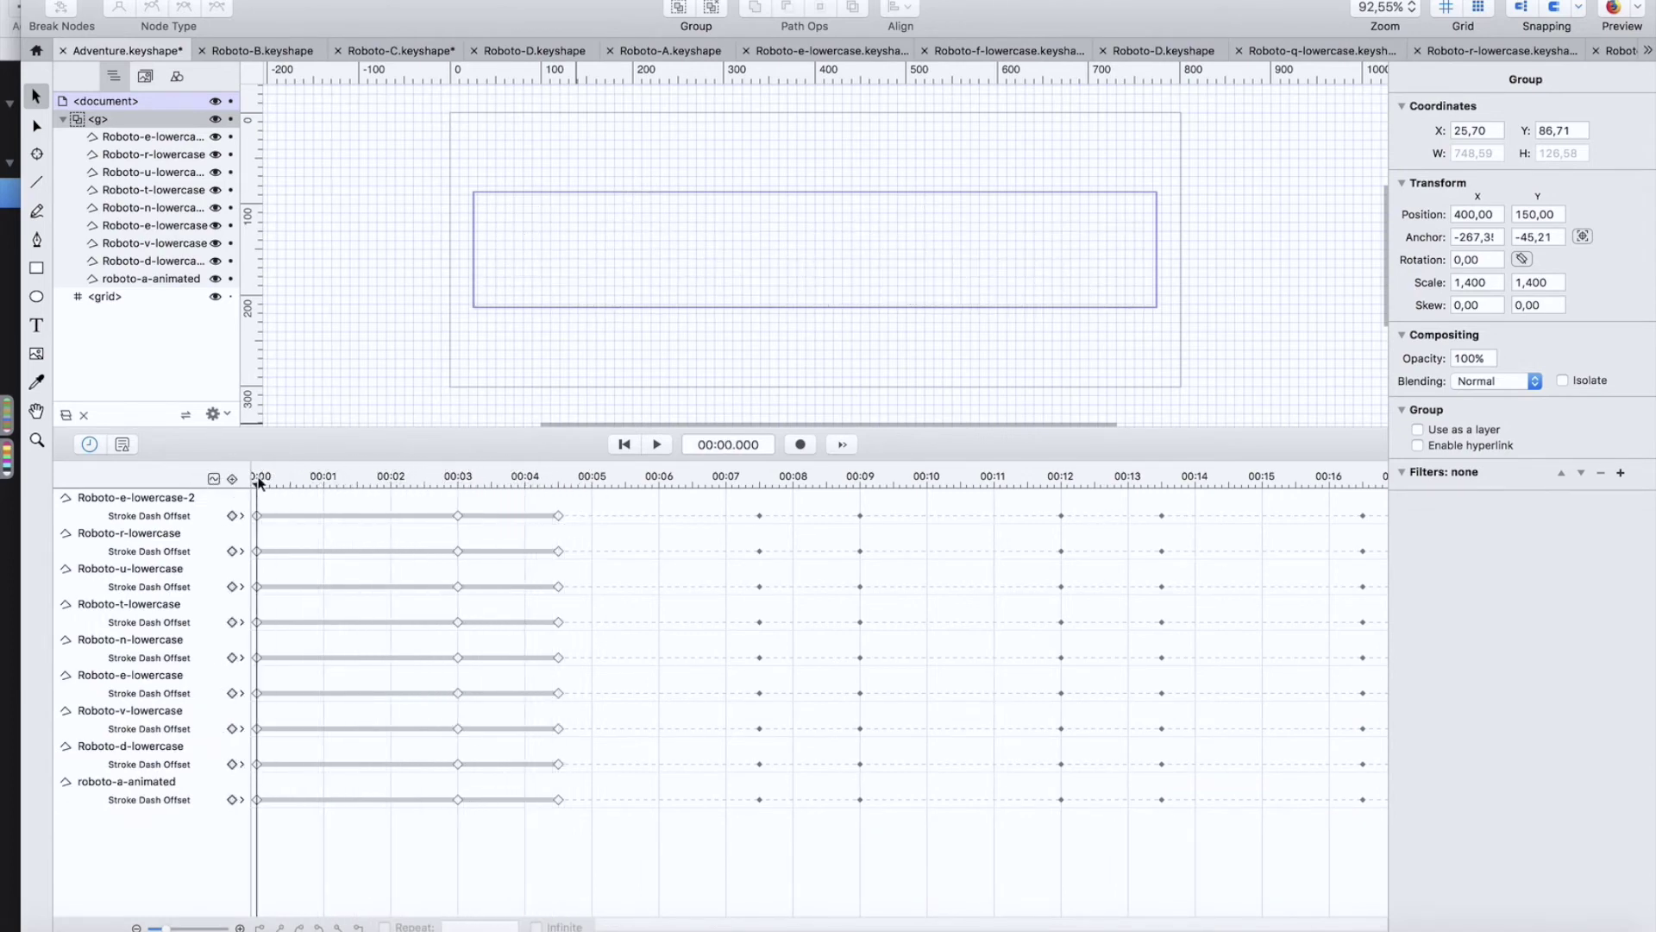
# Step: Export SVG with KeyshapeJS animation to the Desktop, overwriting AdventureTest.svg
pyautogui.click(147, 1)
pyautogui.click(172, 107)
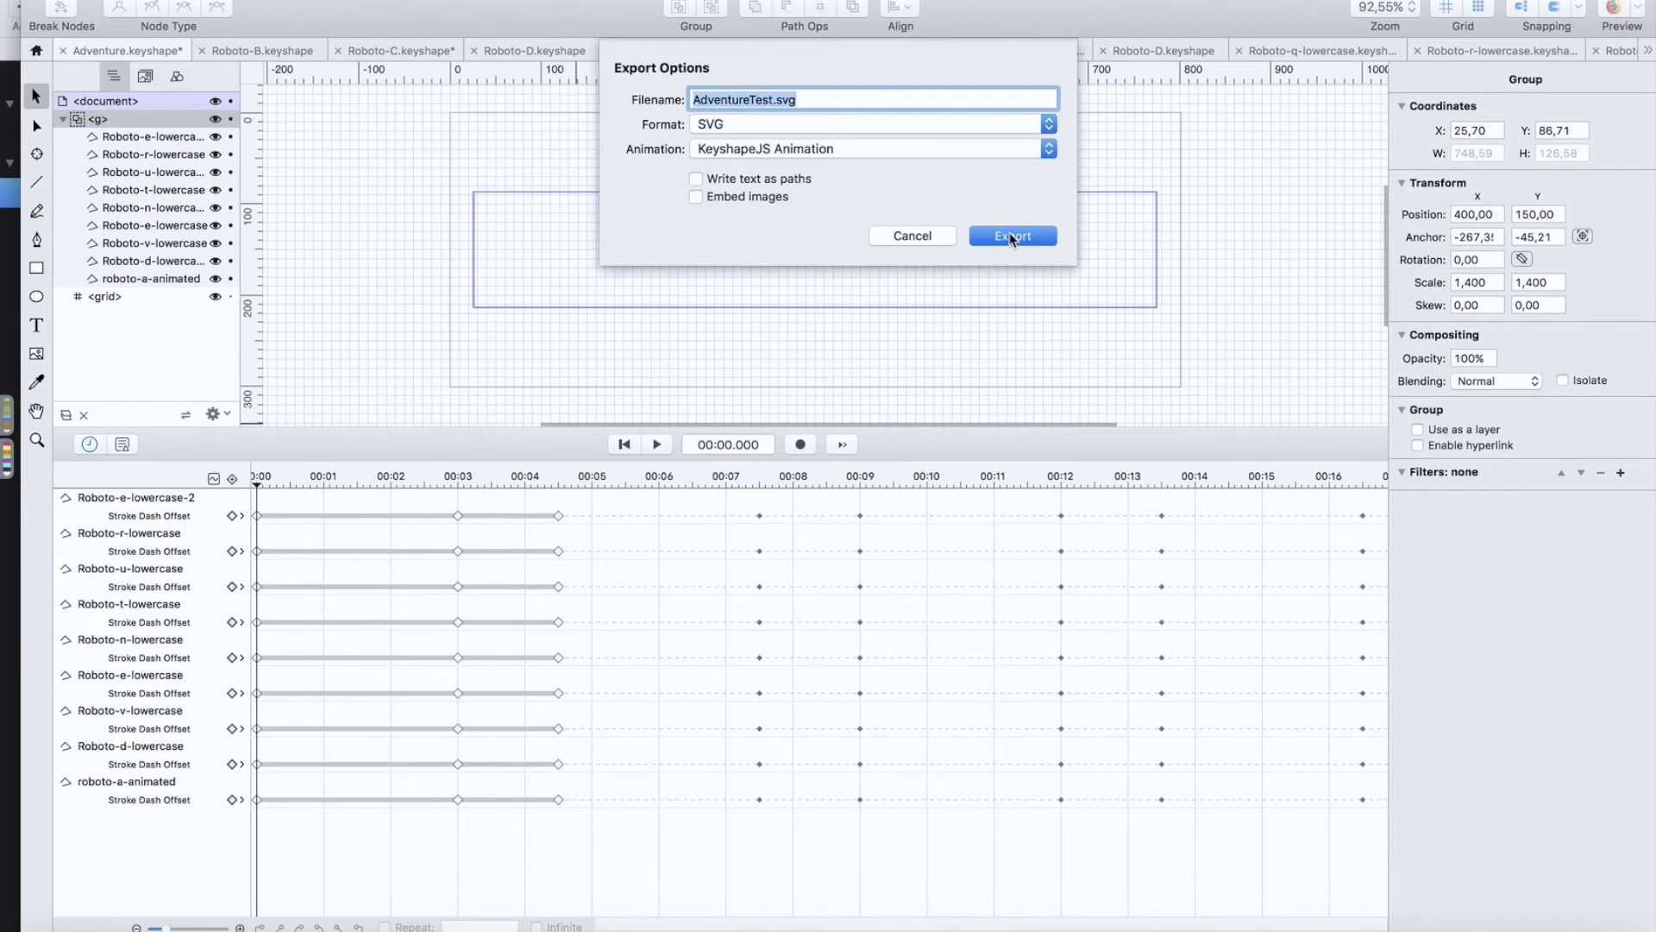
pyautogui.click(1011, 238)
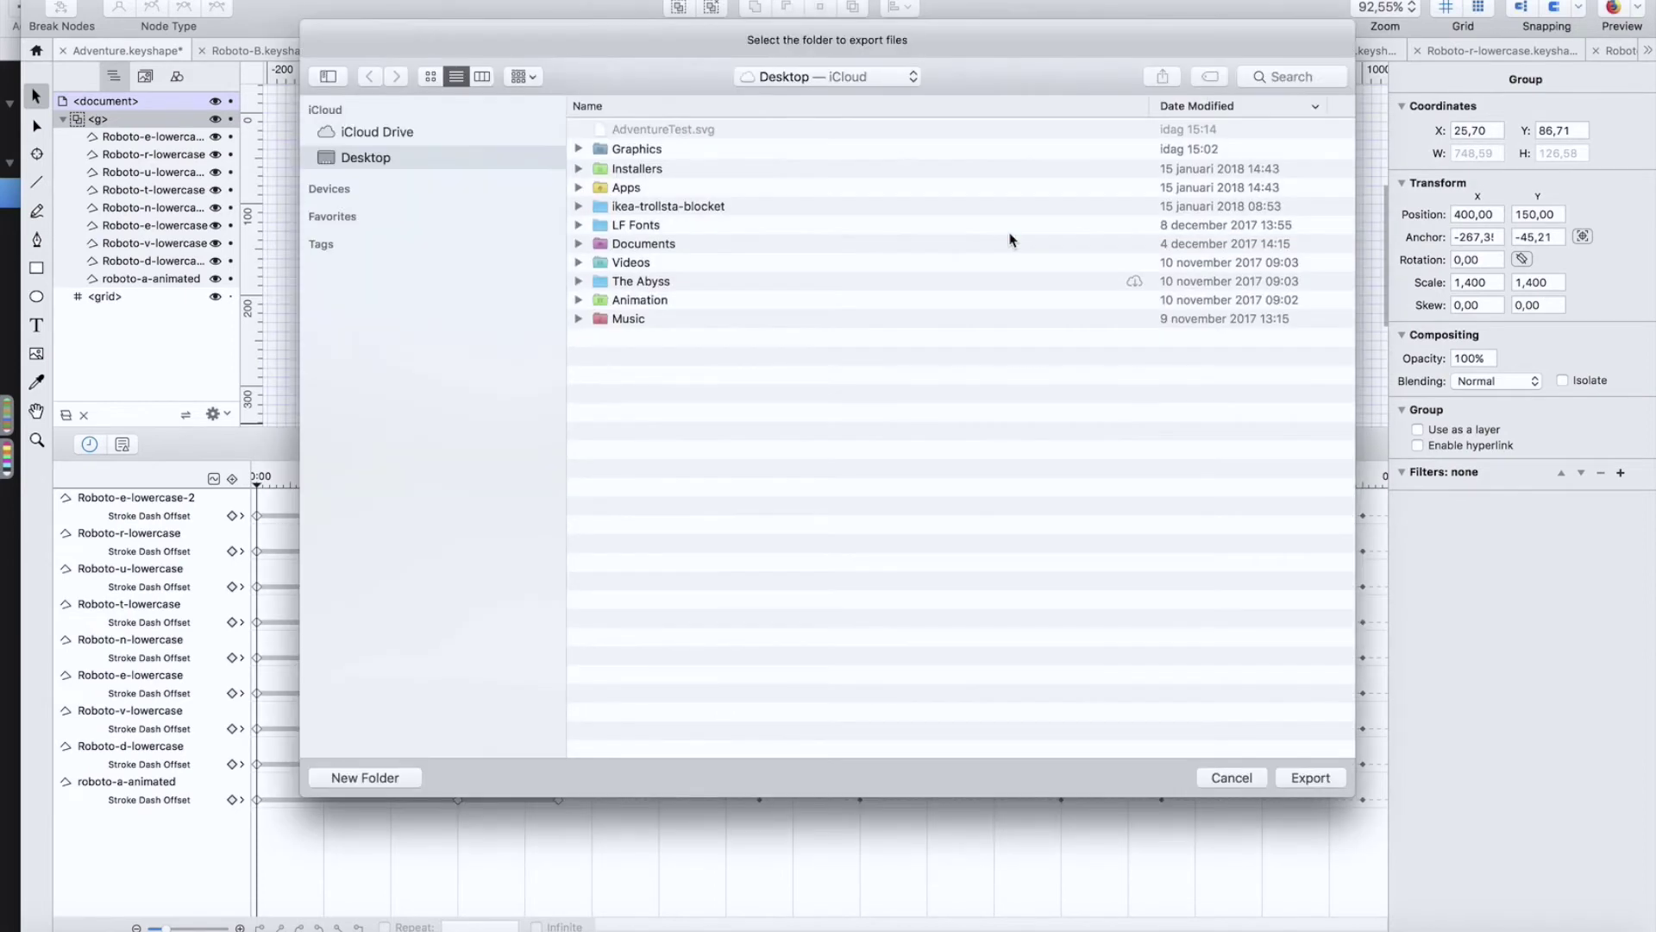
pyautogui.click(1307, 779)
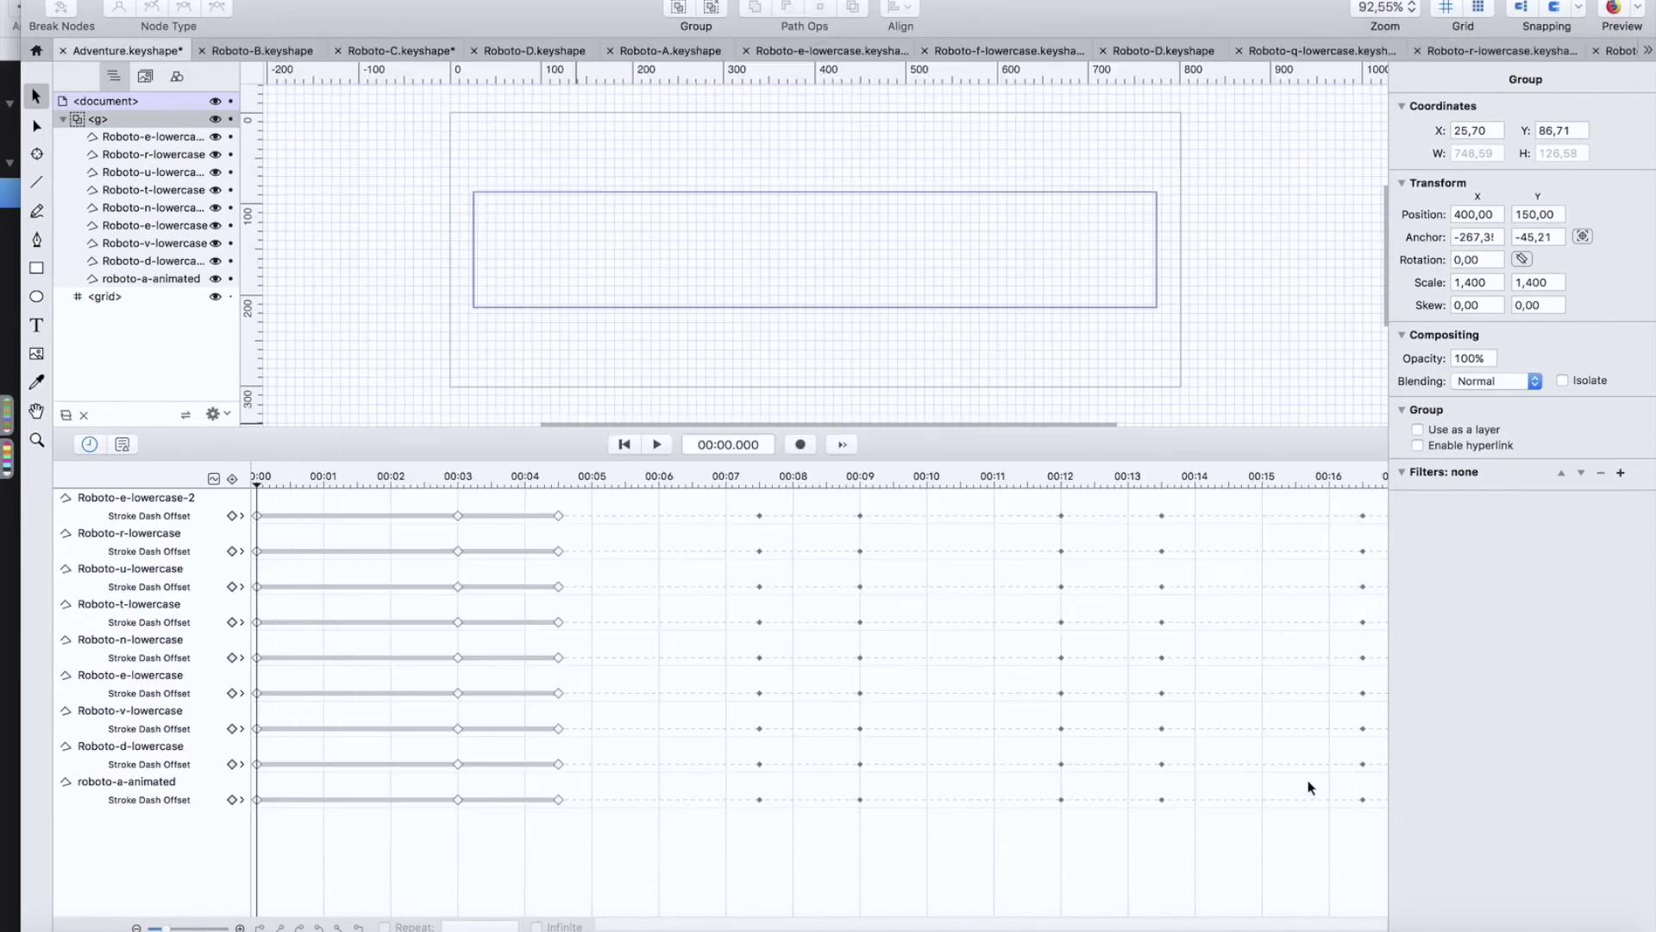
pyautogui.click(986, 143)
pyautogui.press('super+Tab')
pyautogui.press('super+Tab')
pyautogui.press('super+Tab')
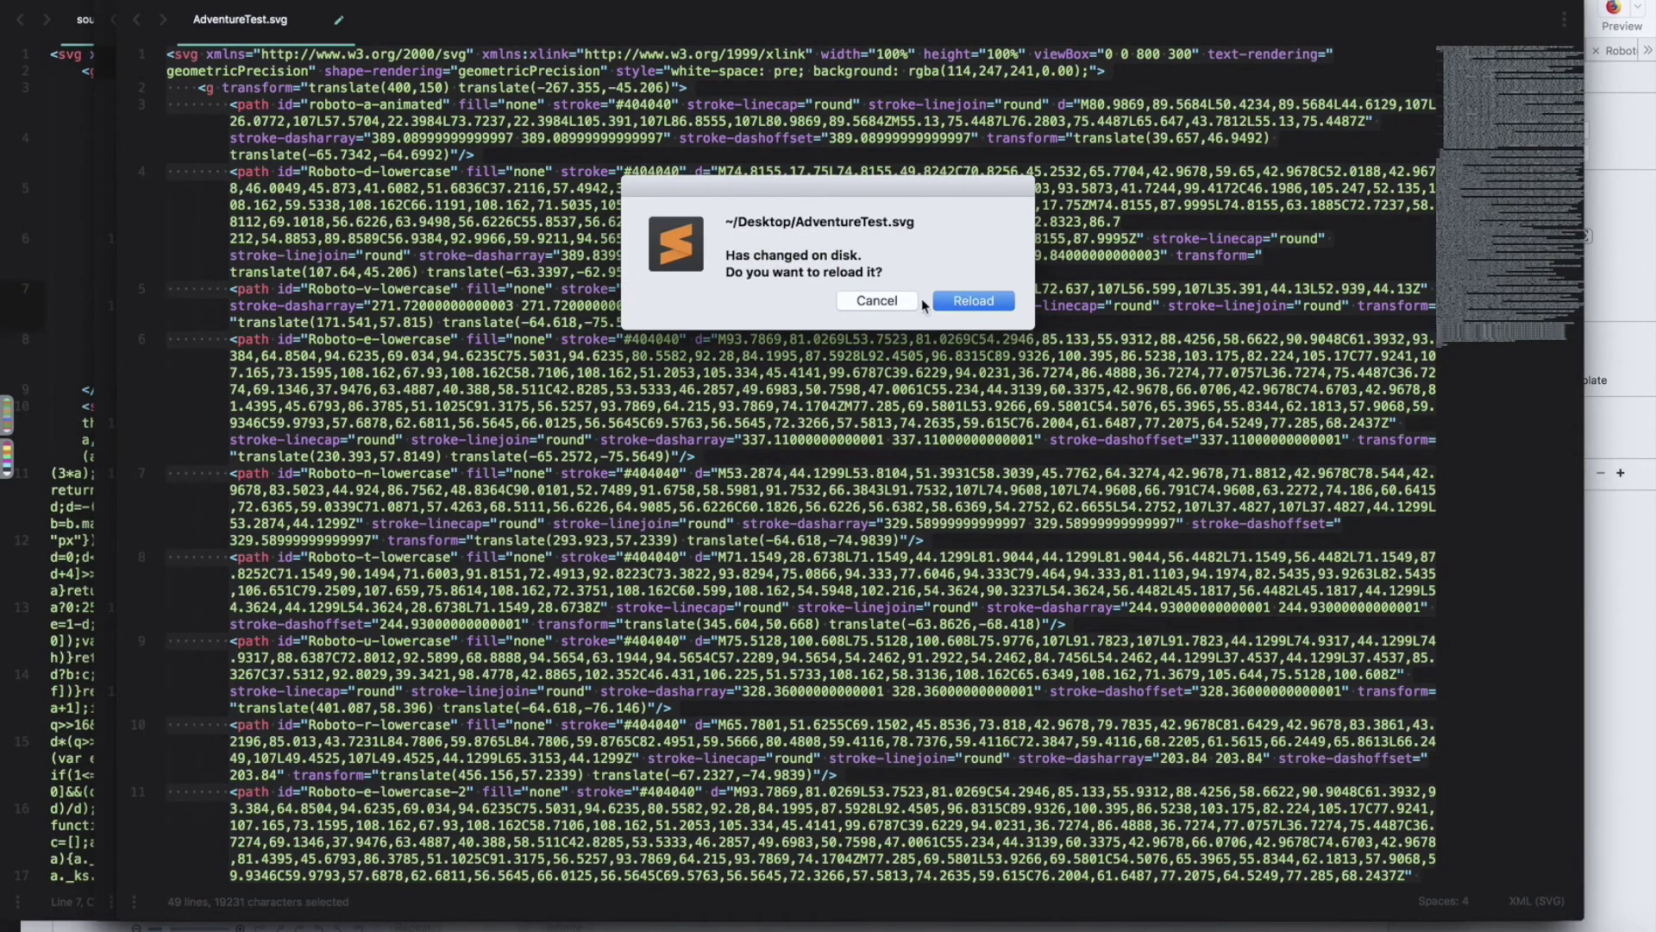
# Step: Reload AdventureTest.svg and delete its XML declaration and comment lines
pyautogui.click(940, 301)
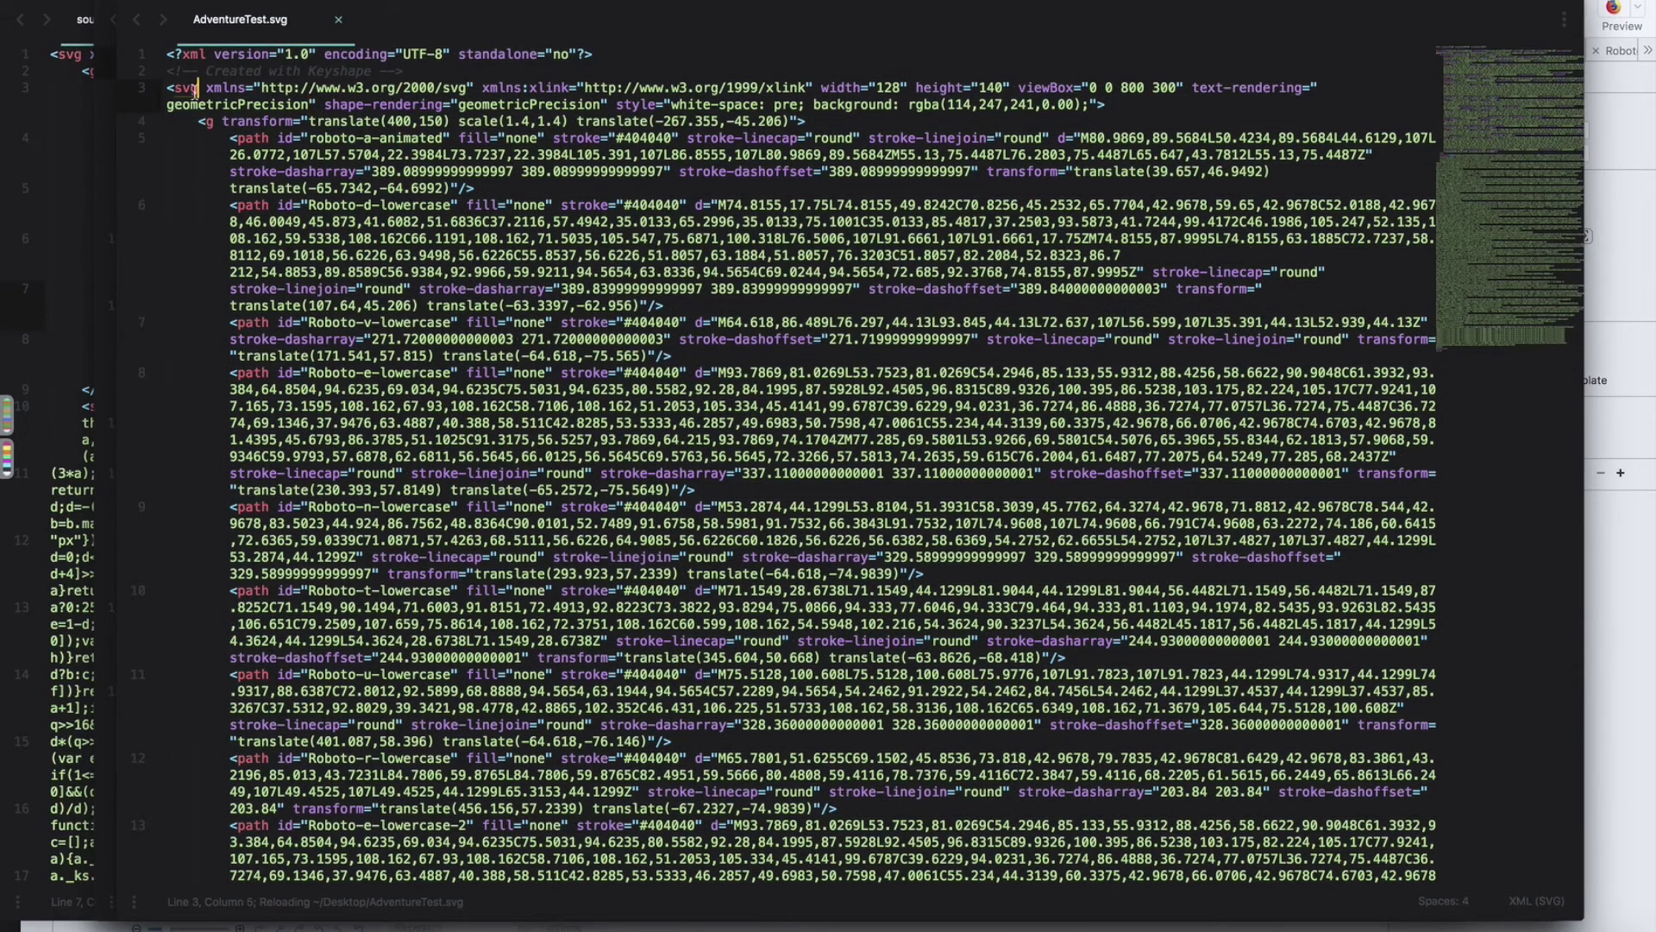
pyautogui.moveTo(168, 87); pyautogui.dragTo(166, 53)
pyautogui.press('BackSpace')
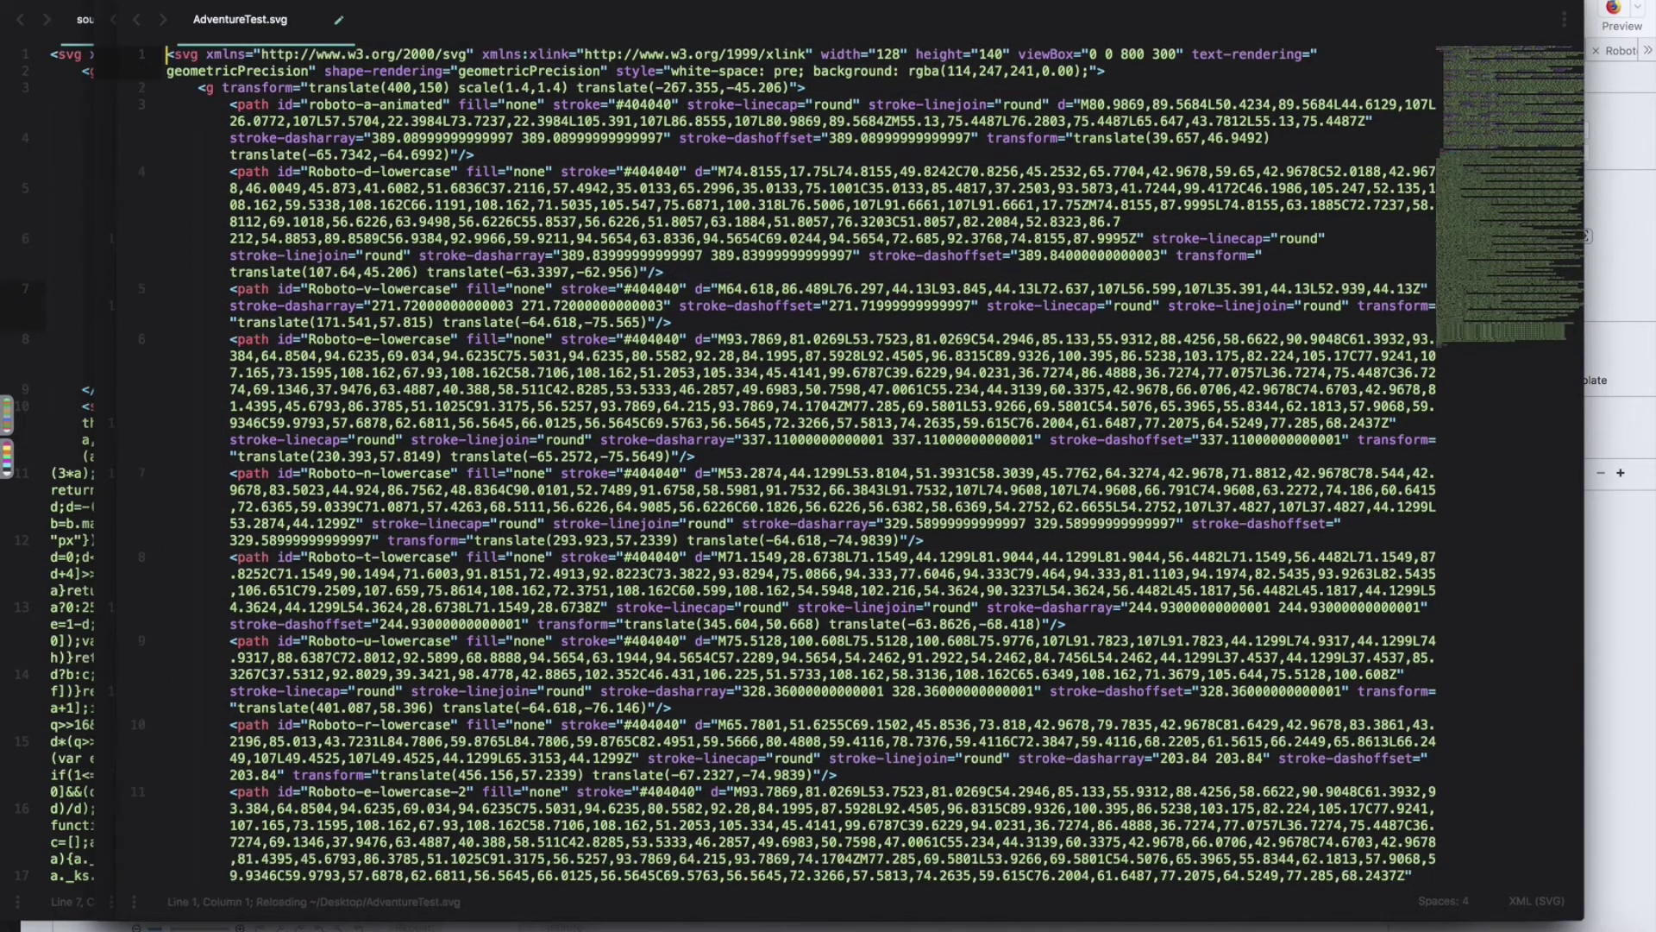
# Step: Change width 128 and height 140 to 100%, select all the code, and switch to RapidWeaver
pyautogui.doubleClick(887, 54)
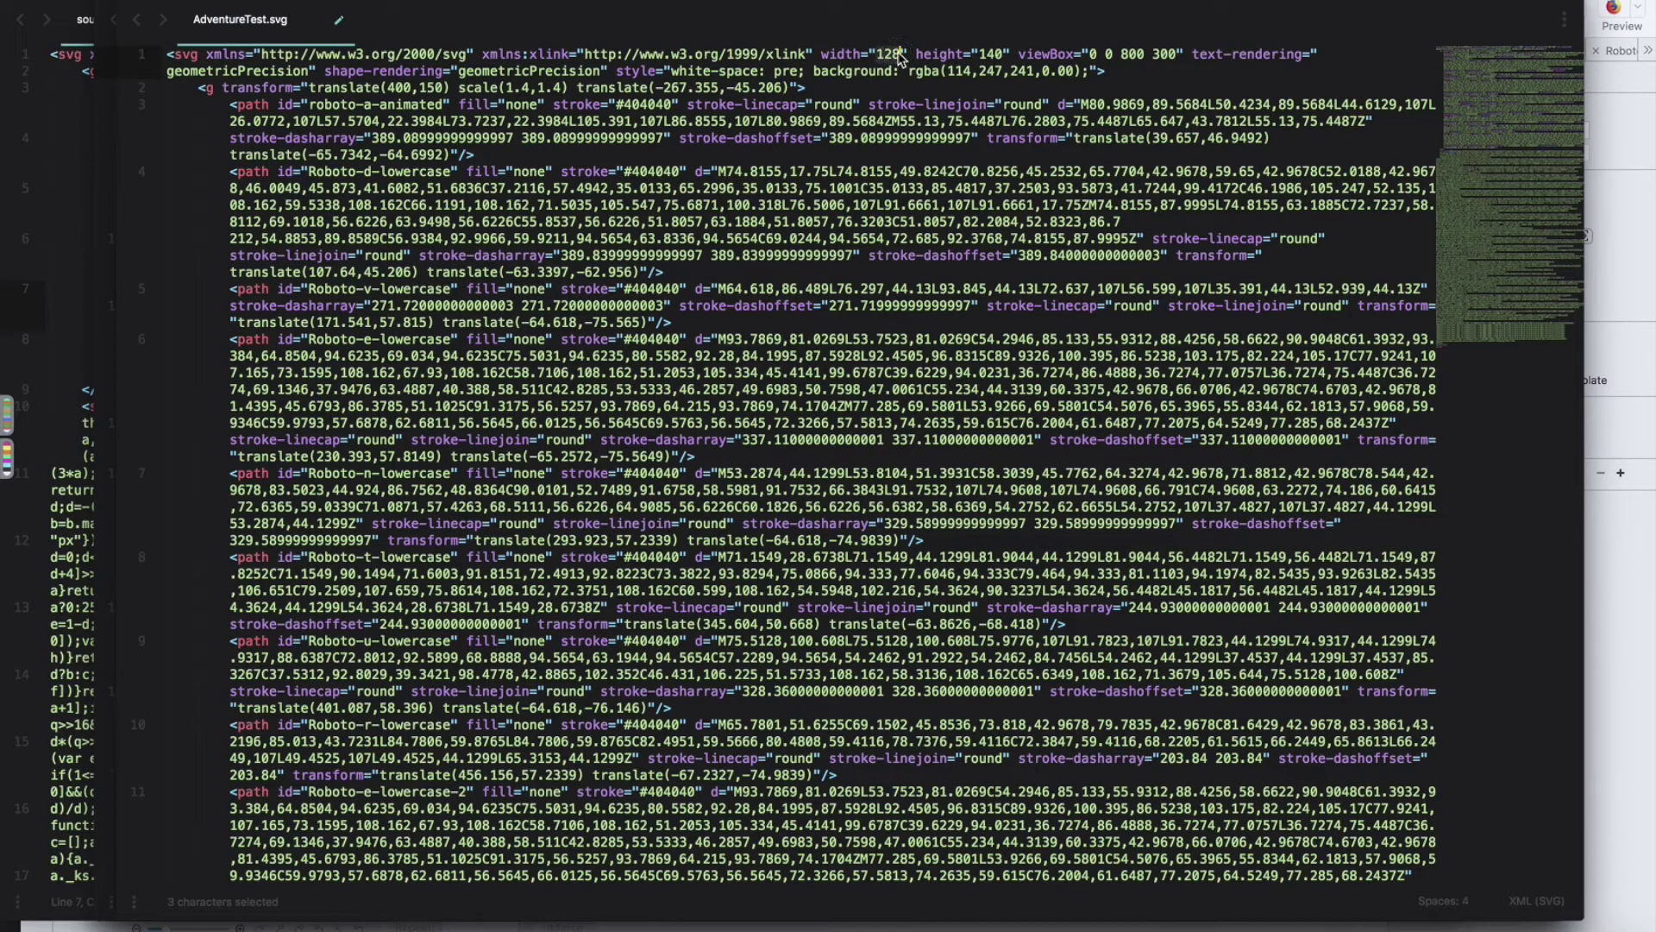
pyautogui.write('100%')
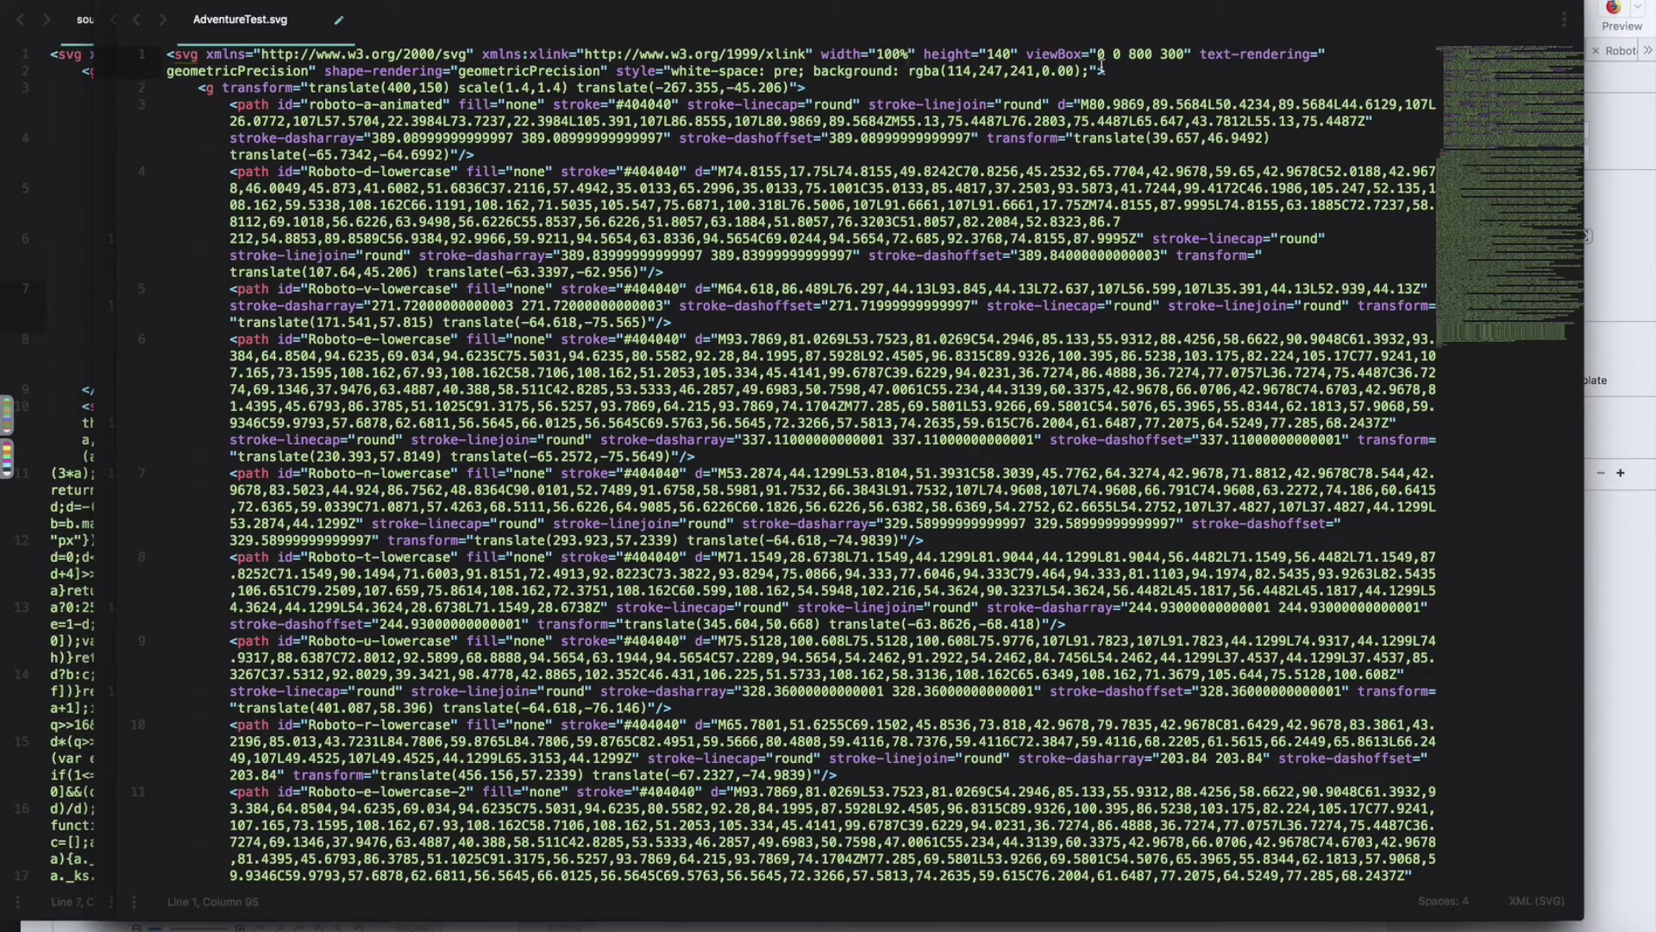
pyautogui.doubleClick(995, 53)
pyautogui.write('100%')
pyautogui.scroll(-15, 684, 421)
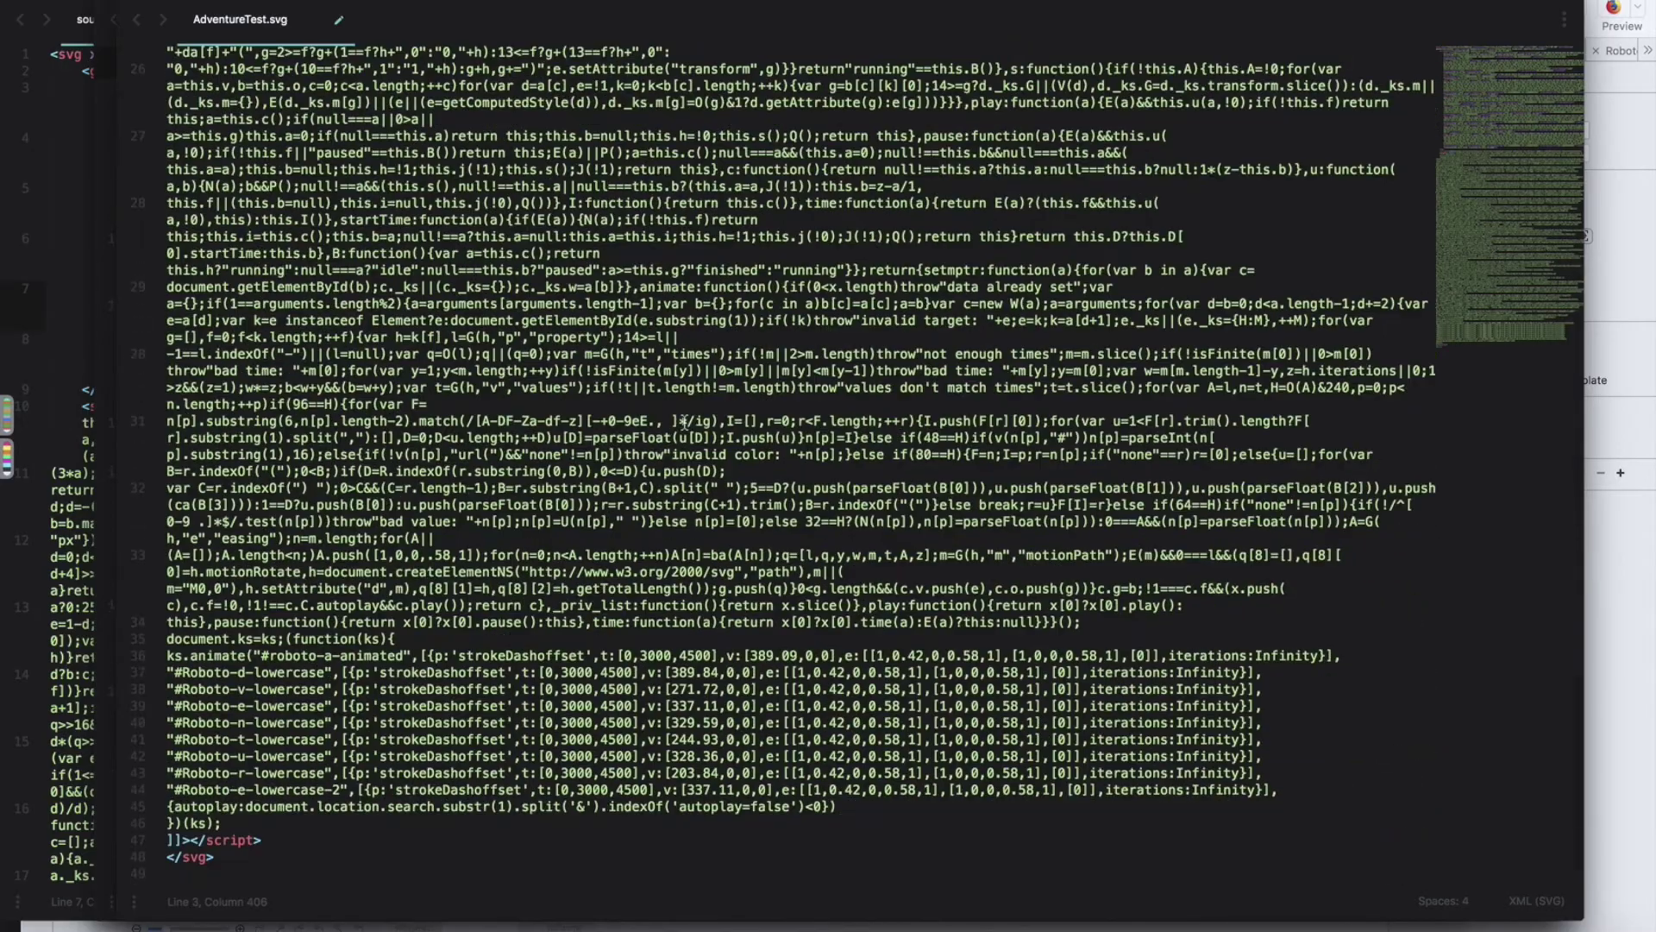
pyautogui.scroll(15, 684, 422)
pyautogui.press('super+a')
pyautogui.press('super+Tab')
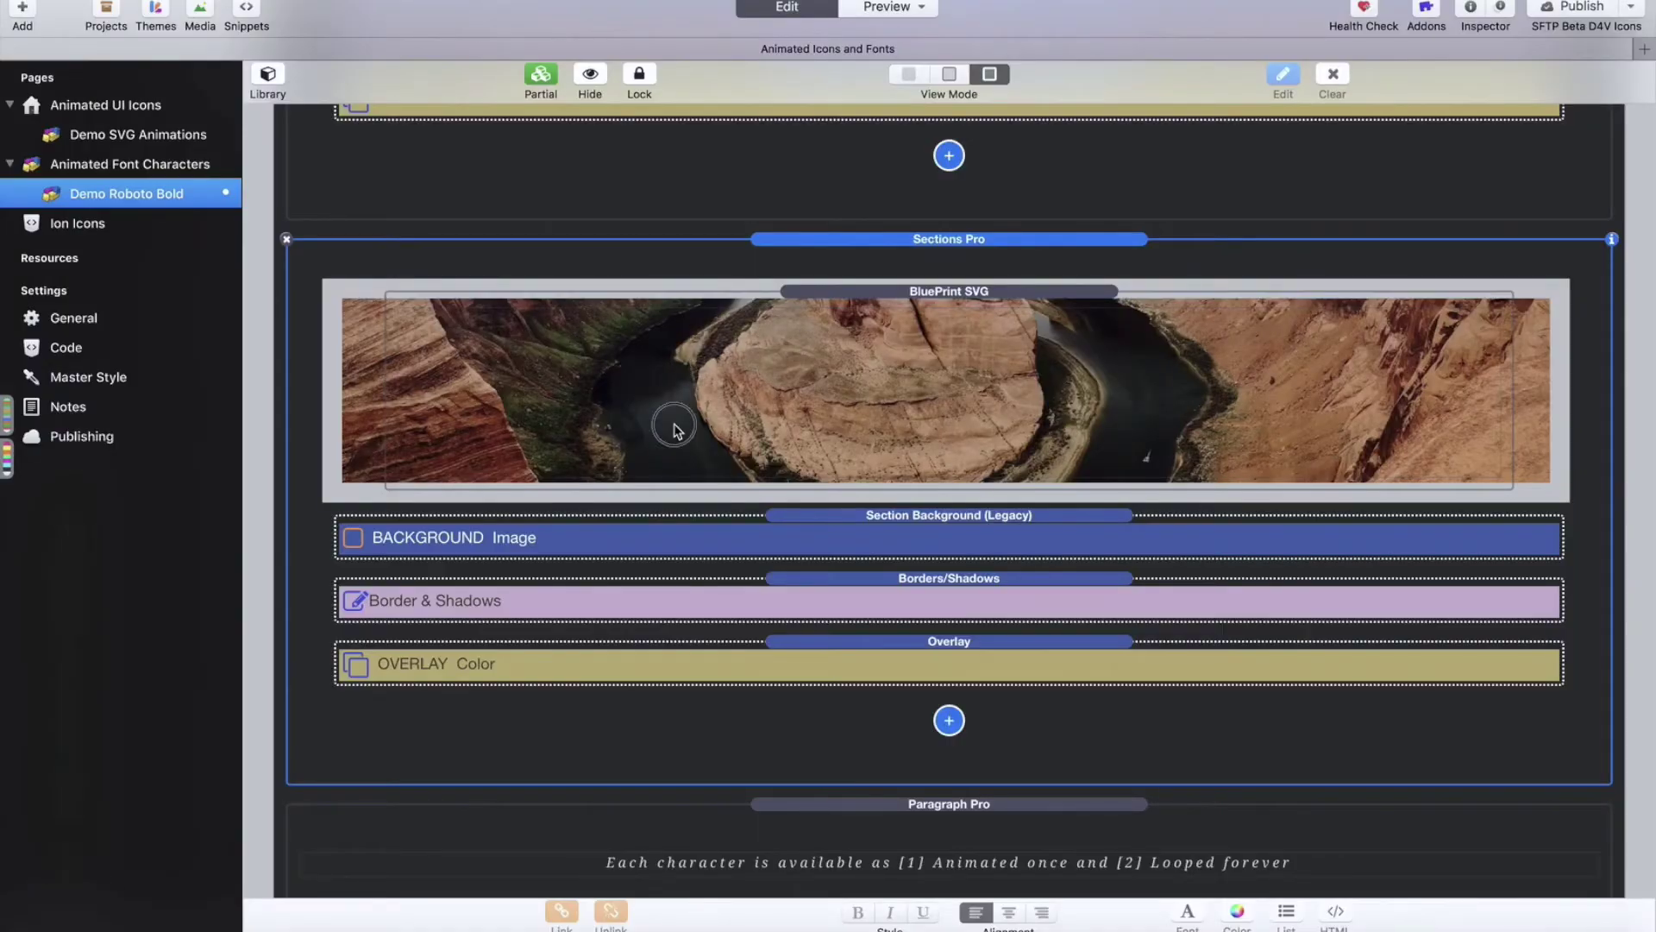
# Step: Replace the BluePrint SVG stack's code with the enlarged Adventure SVG and preview the page
pyautogui.doubleClick(673, 423)
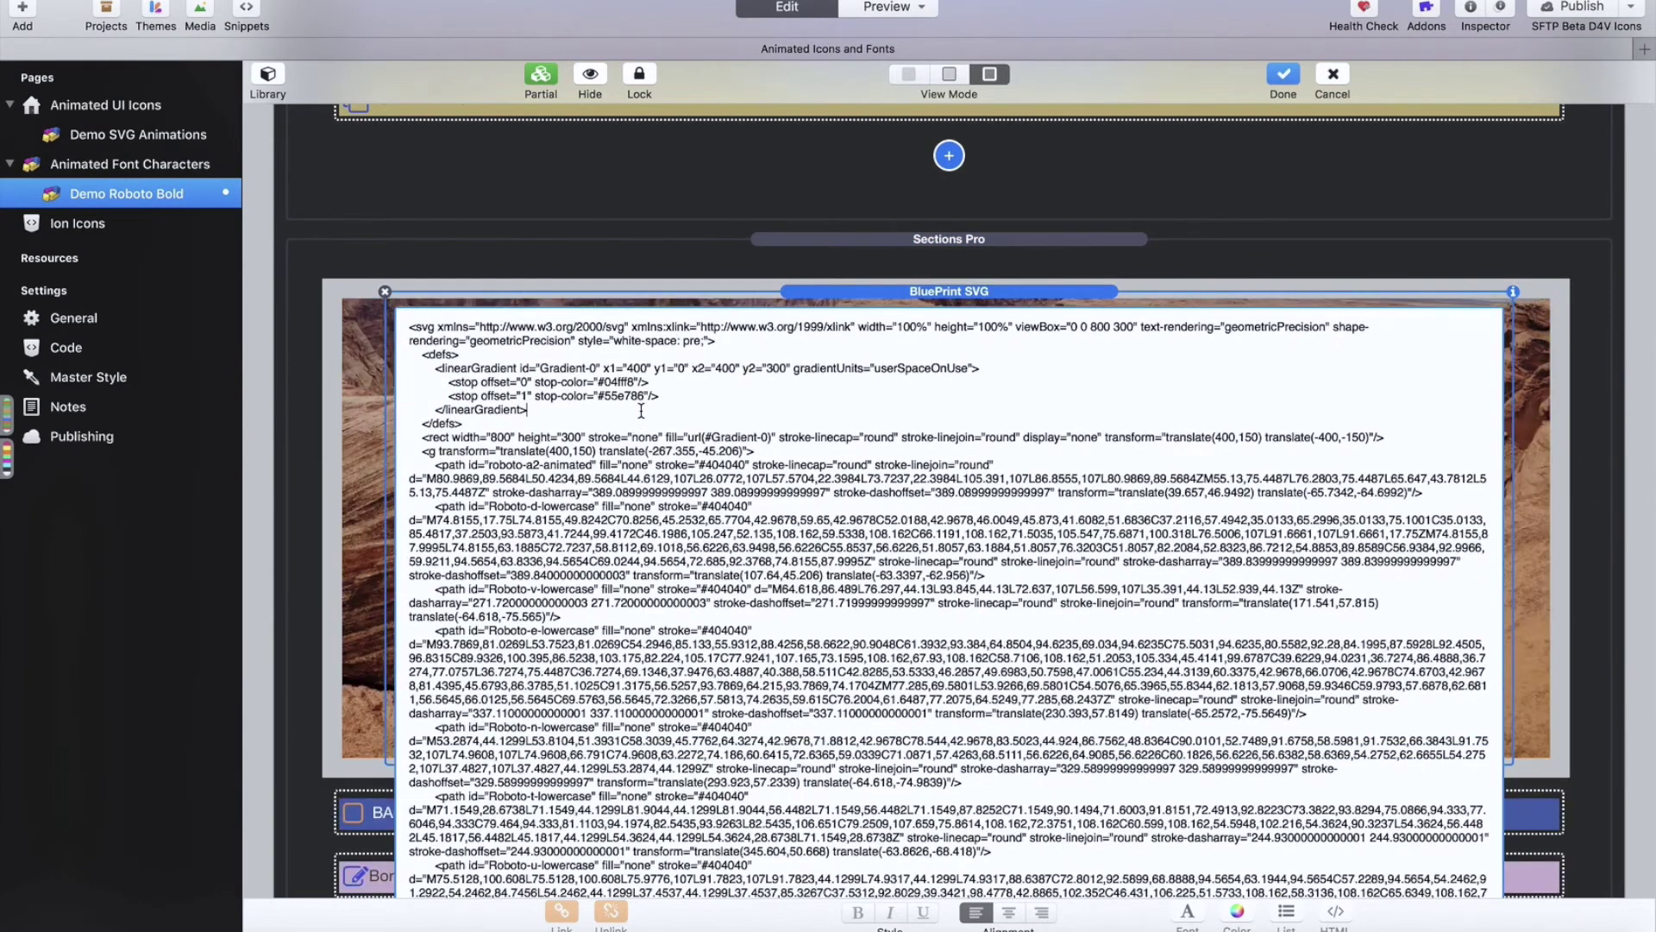
pyautogui.press('super+a')
pyautogui.press('super+v')
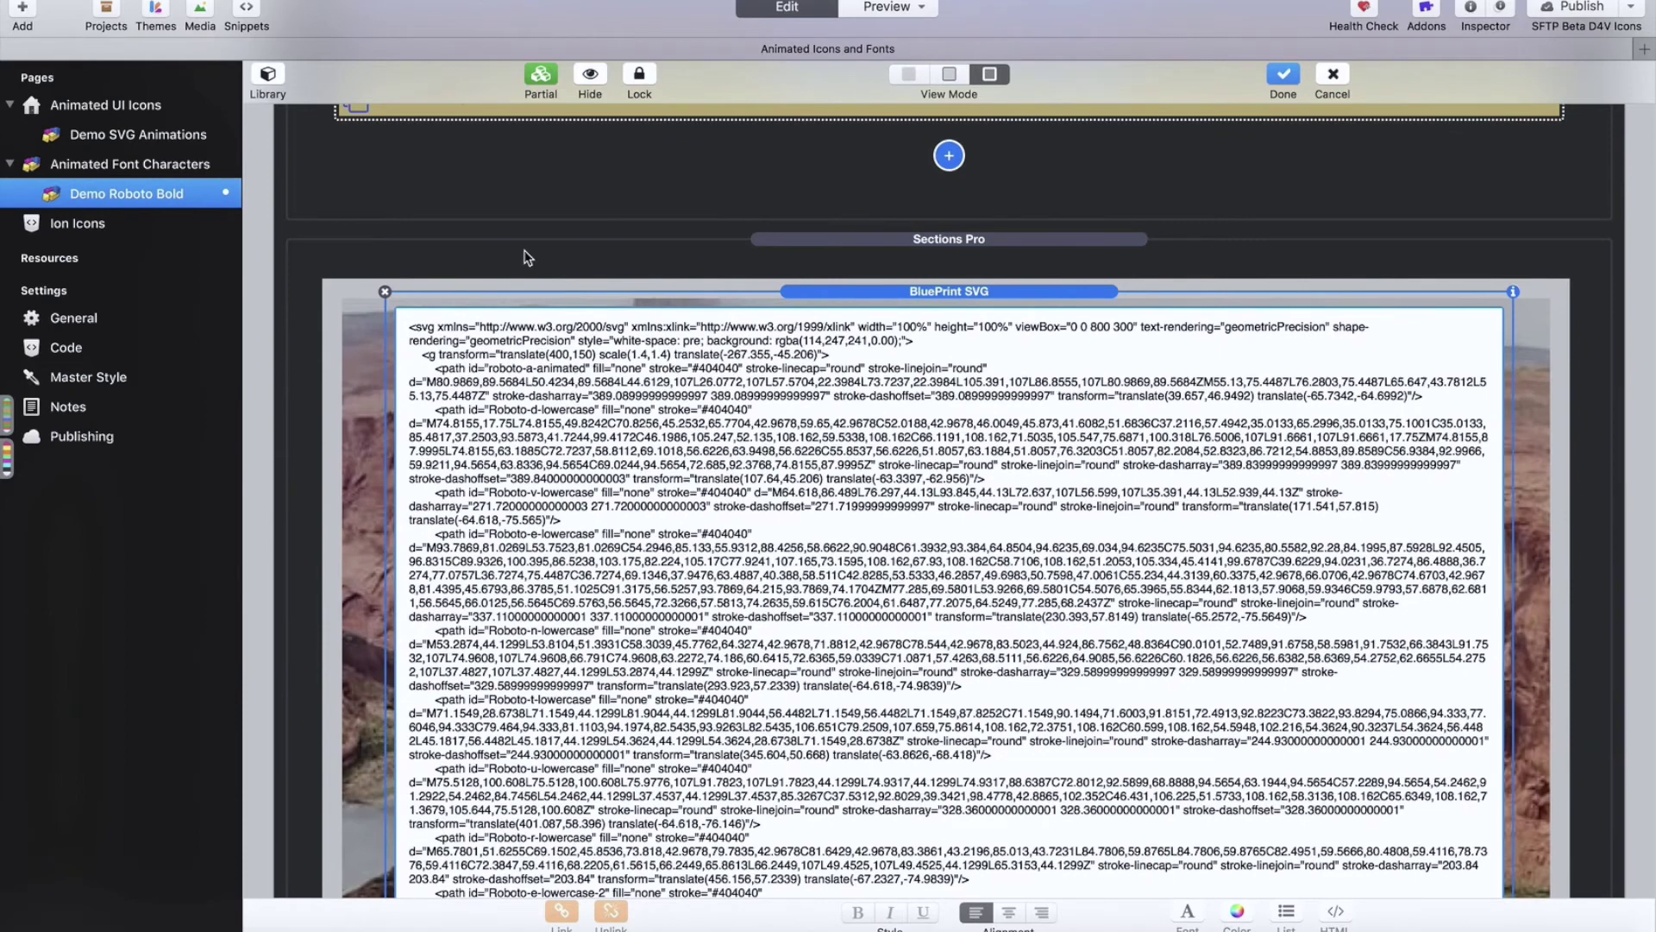
pyautogui.click(528, 257)
pyautogui.press('super+r')
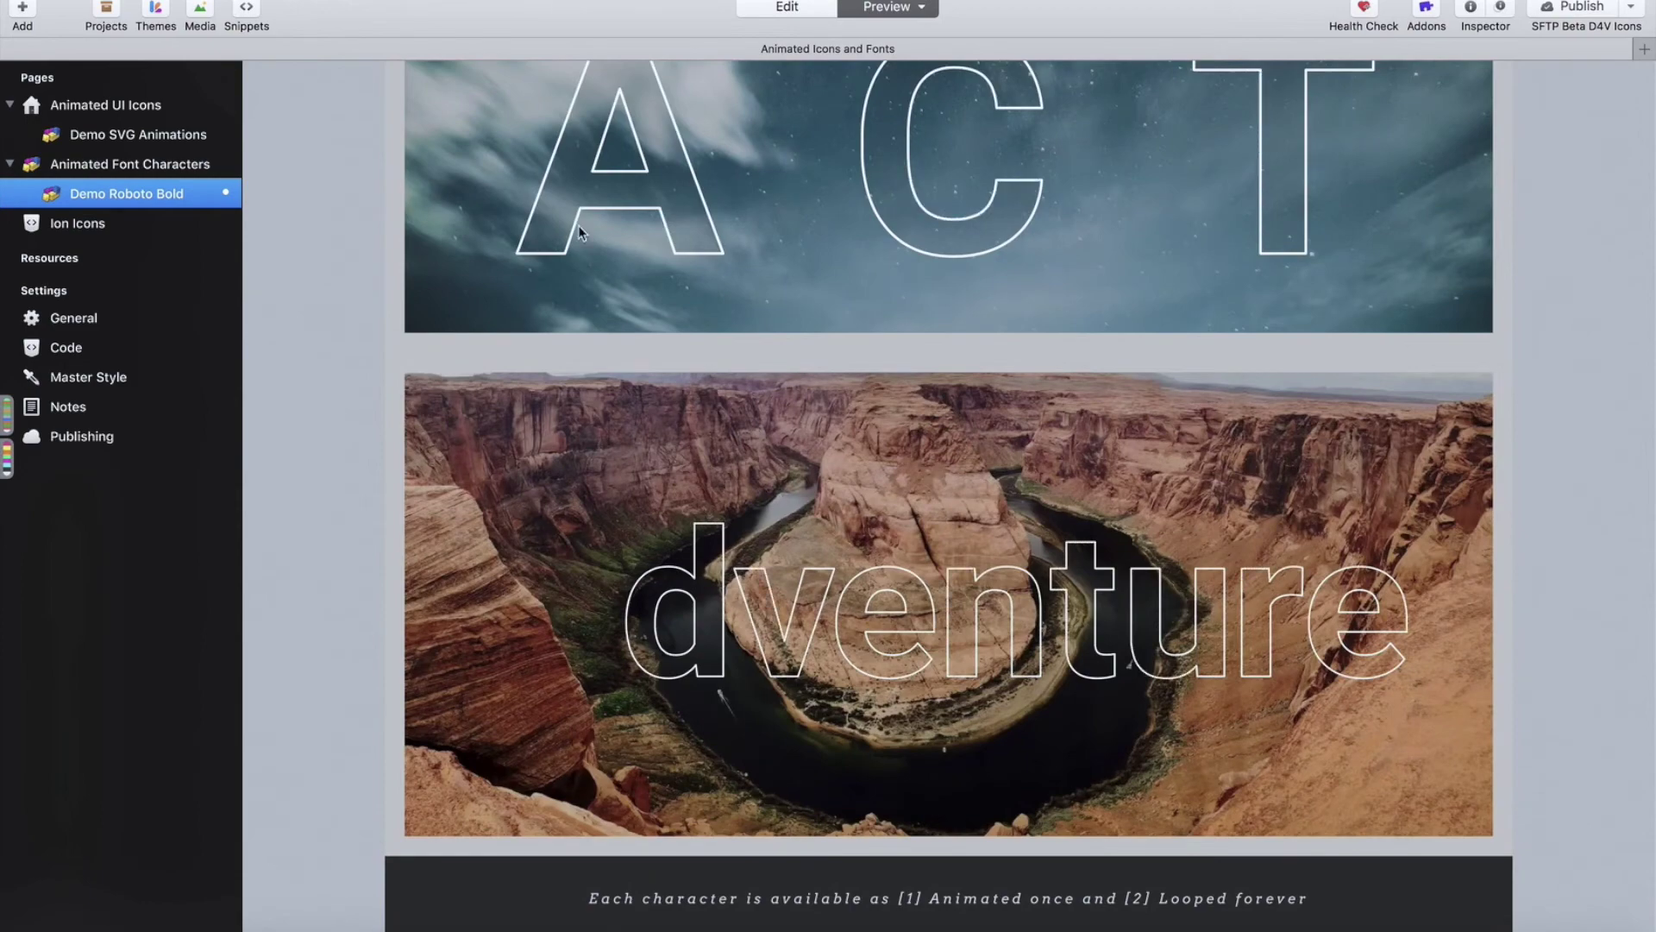
pyautogui.scroll(3, 539, 302)
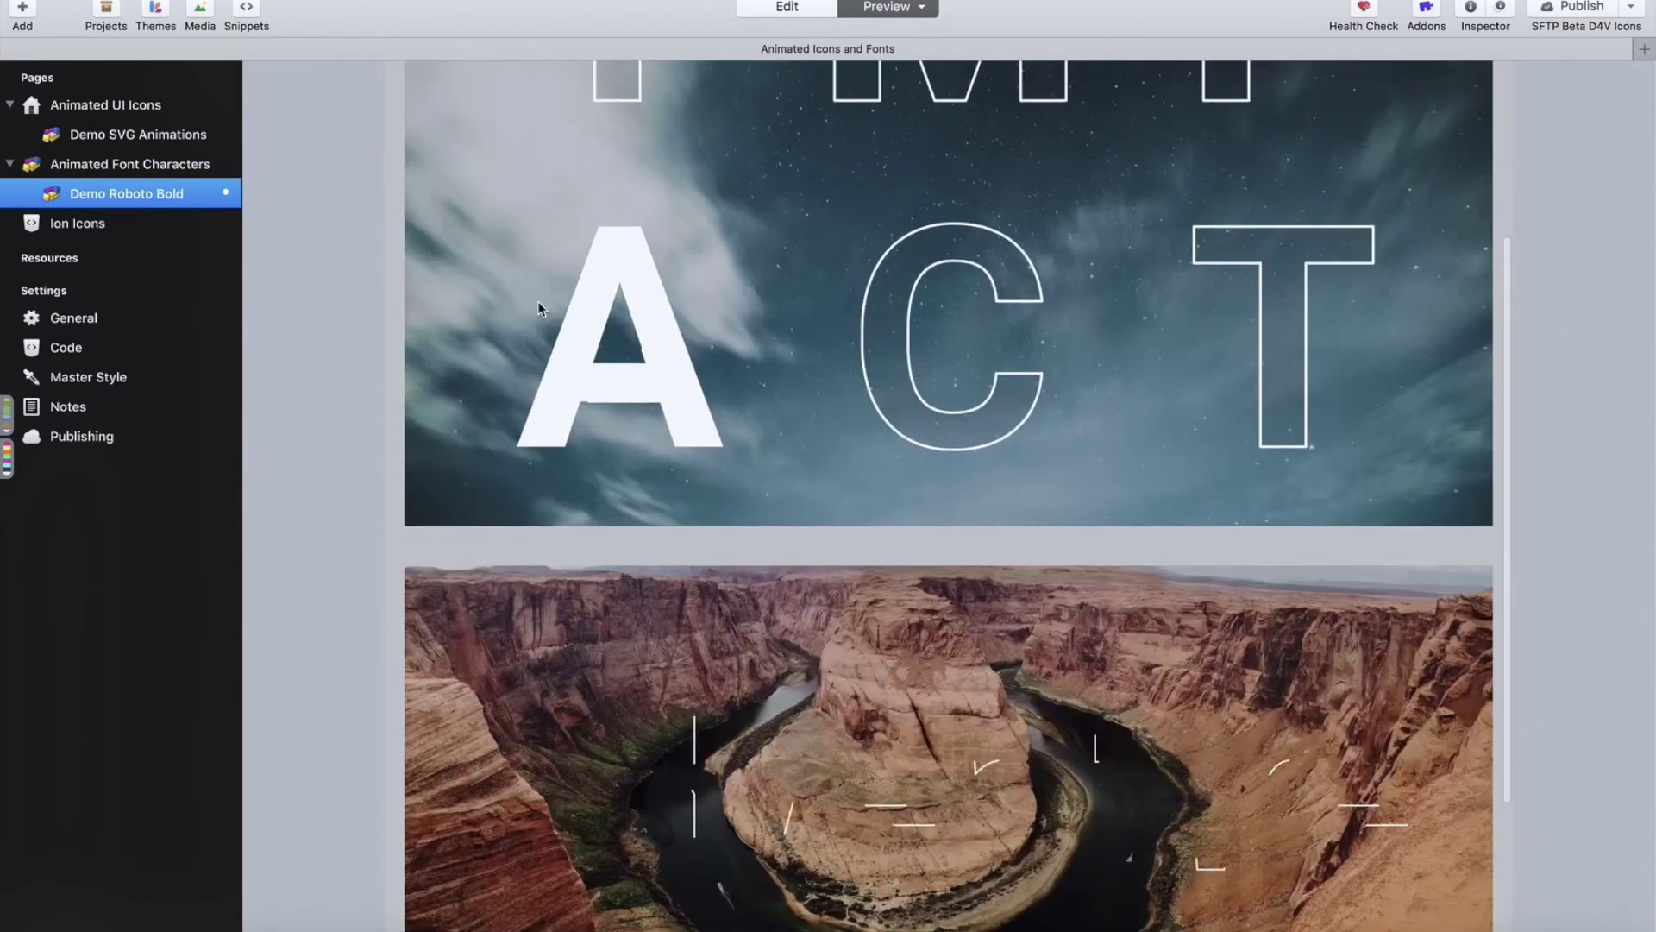
pyautogui.scroll(-3, 561, 272)
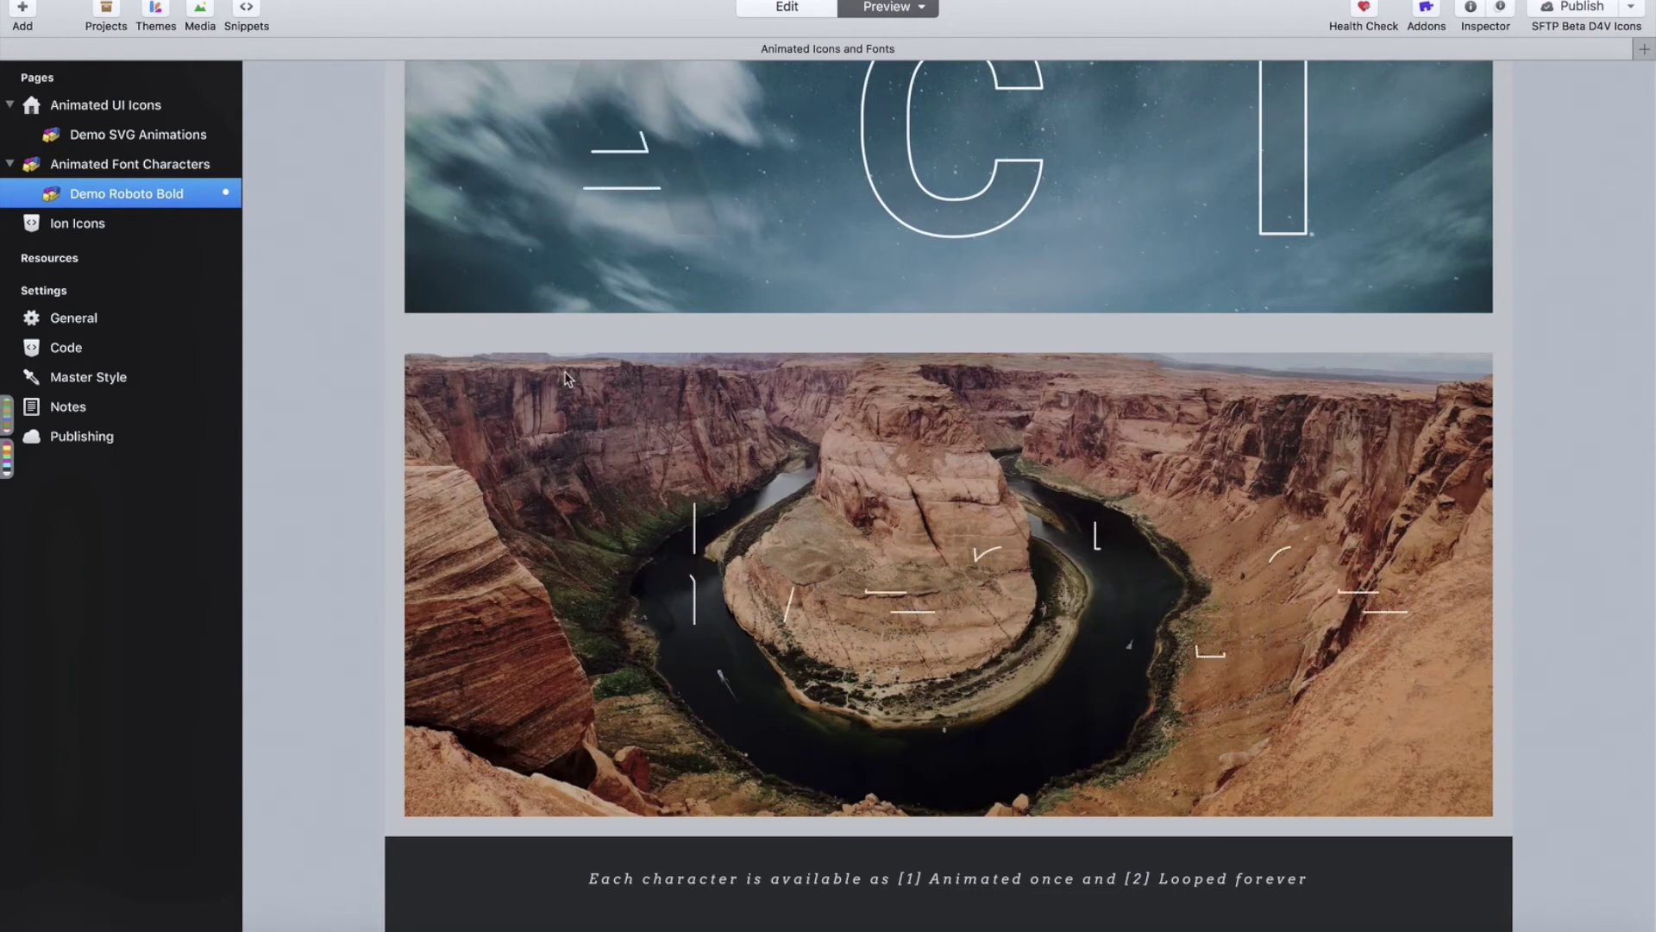
# Step: Clear the code selection in Sublime Text and go back to Keyshape
pyautogui.press('super+Tab')
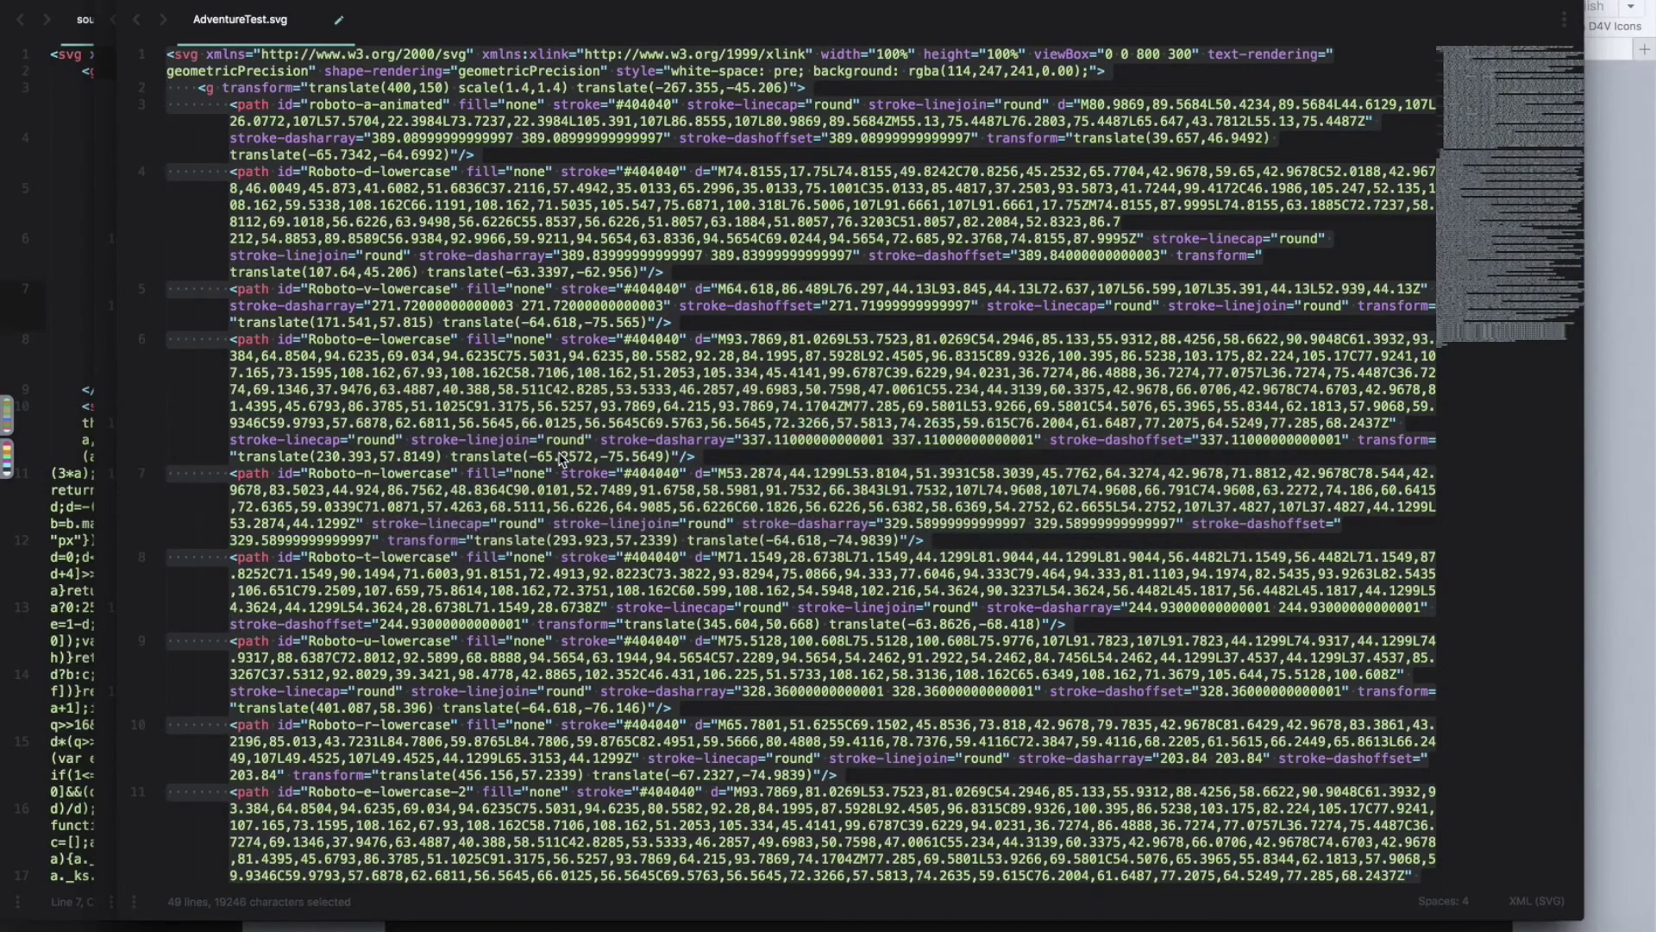
pyautogui.click(537, 88)
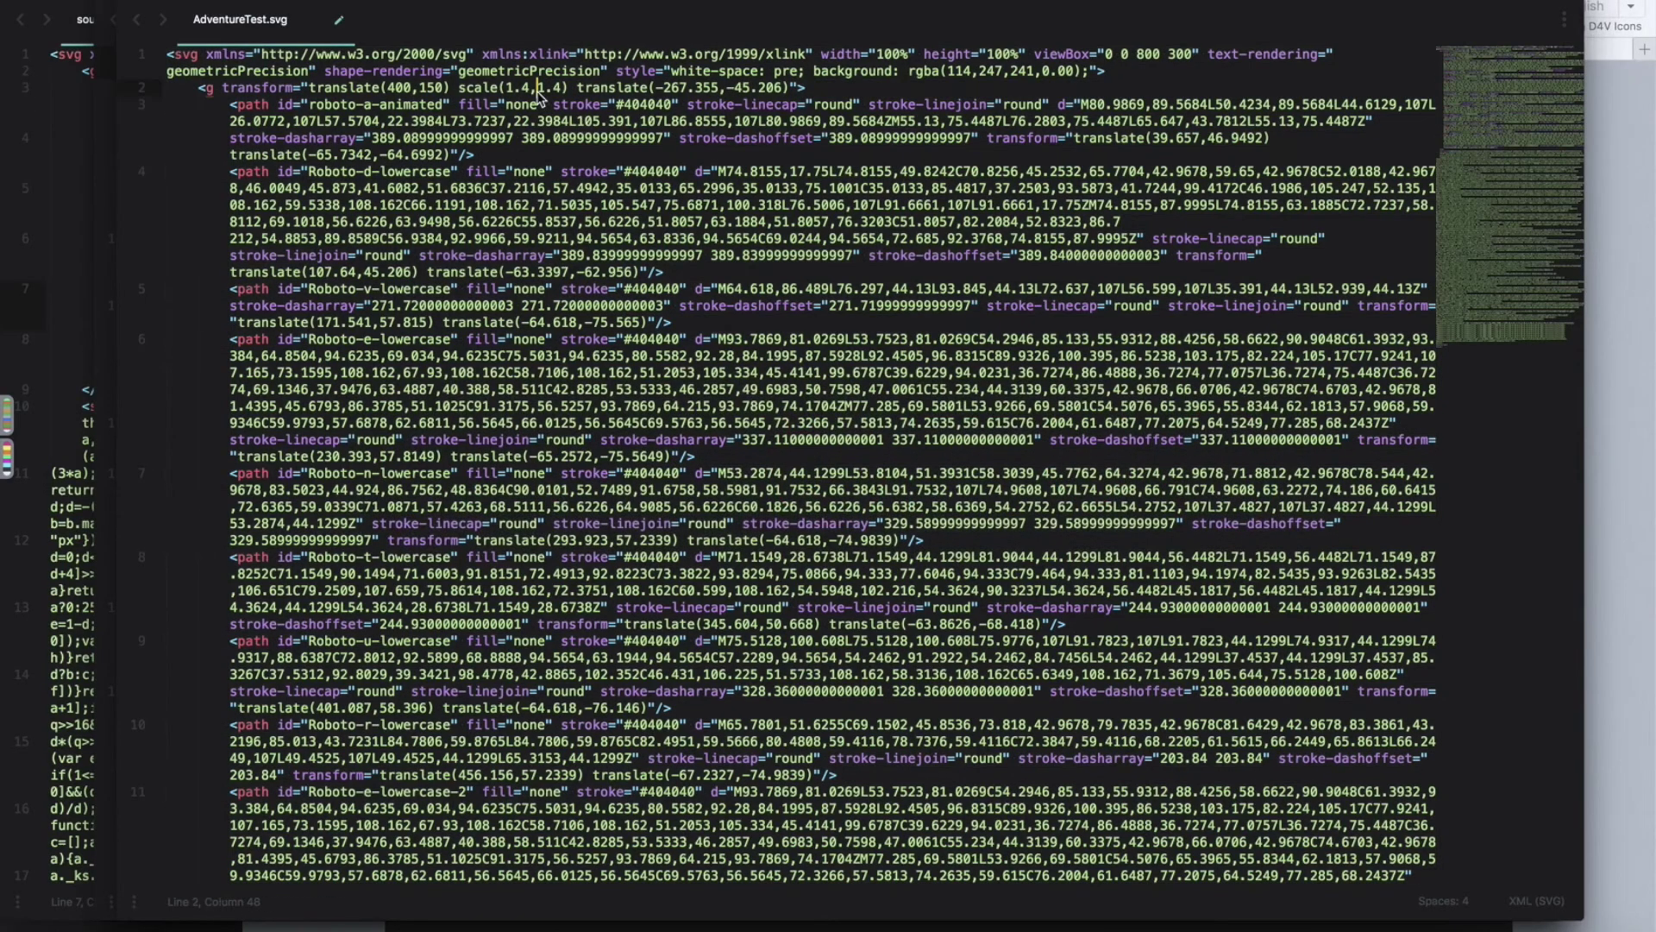
pyautogui.press('super+Tab')
pyautogui.press('super+Tab')
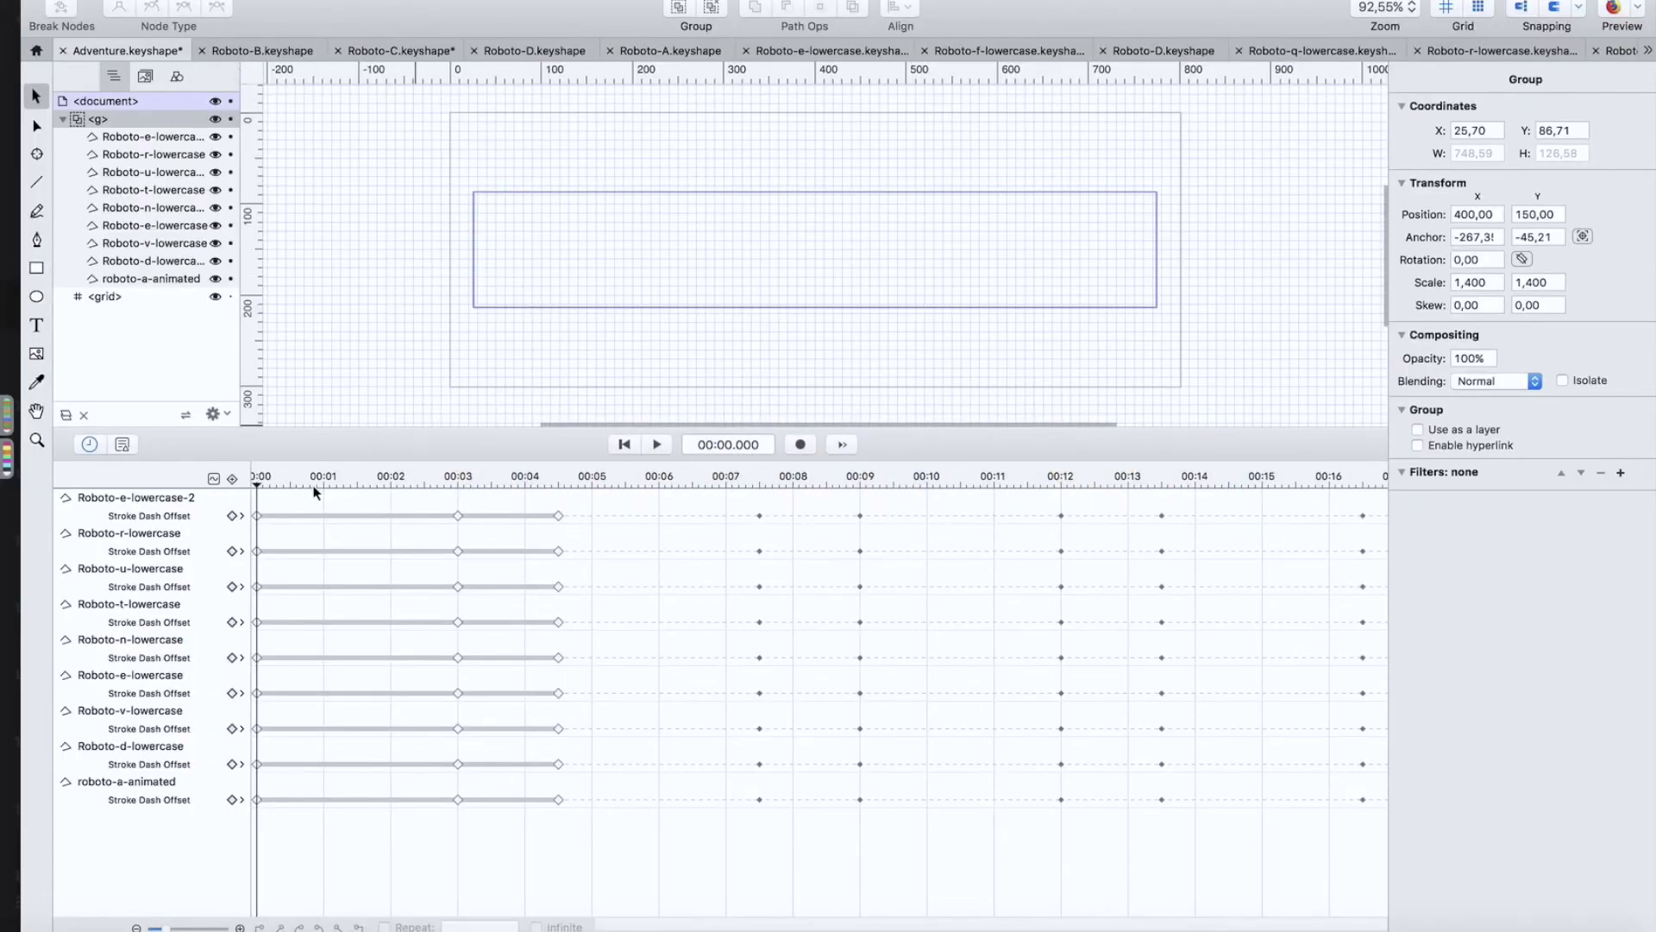
# Step: At playhead 00:02.900, check the A path's id is roboto-a-animated, then return to Sublime Text
pyautogui.moveTo(315, 493); pyautogui.dragTo(451, 493)
pyautogui.click(517, 196)
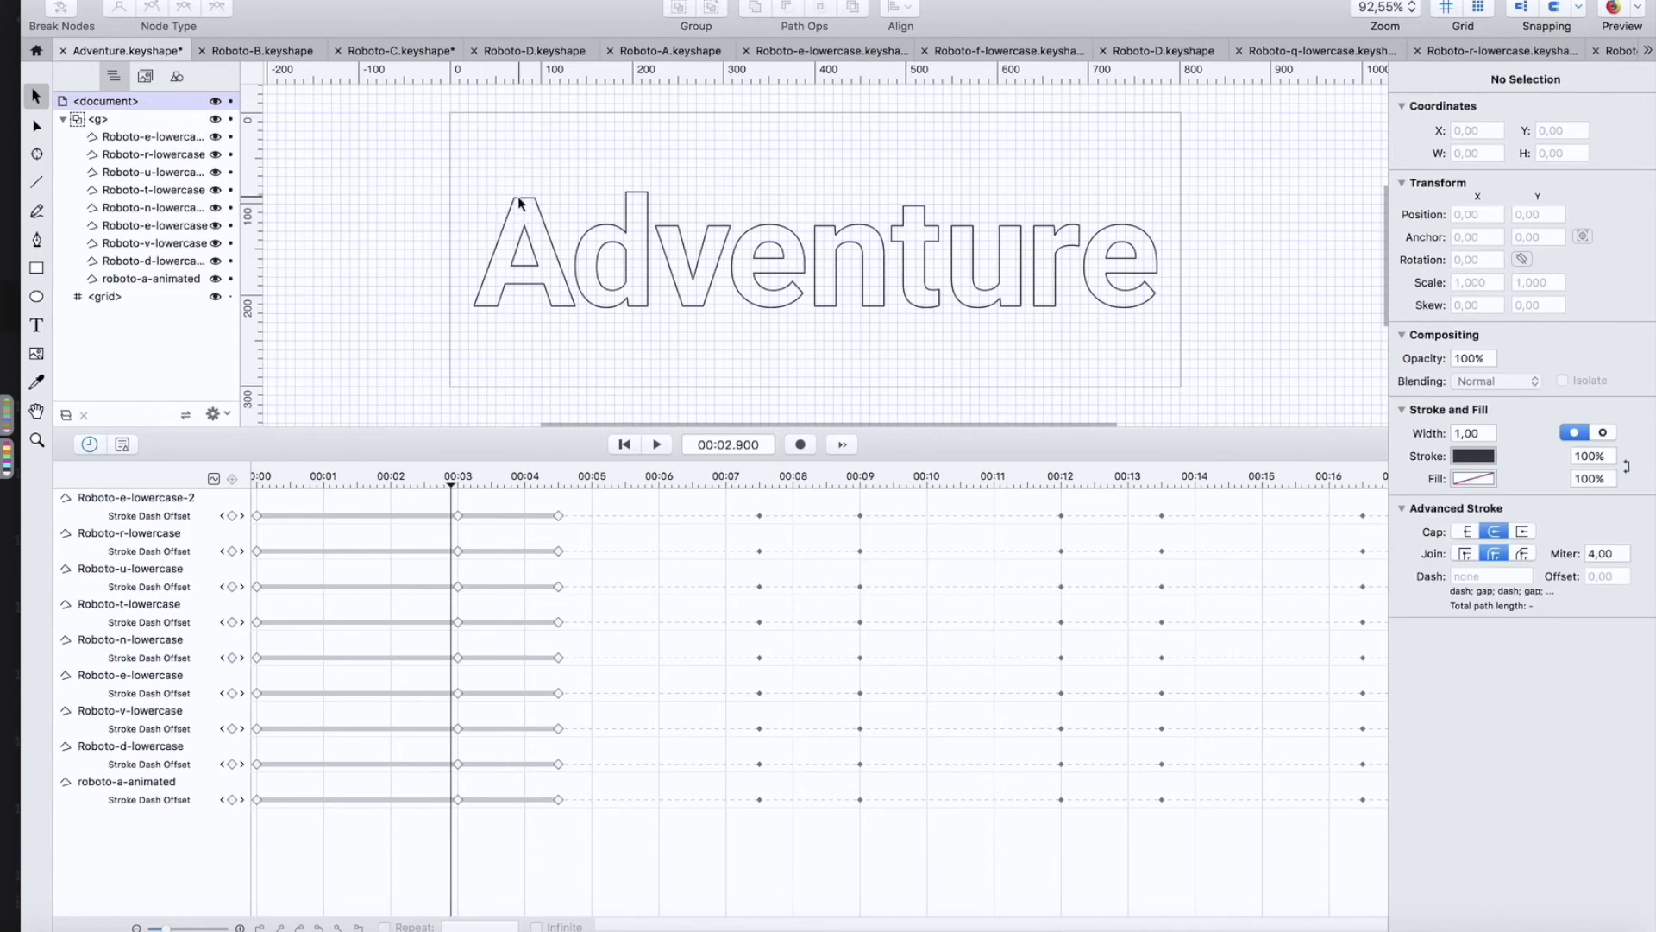
pyautogui.click(519, 201)
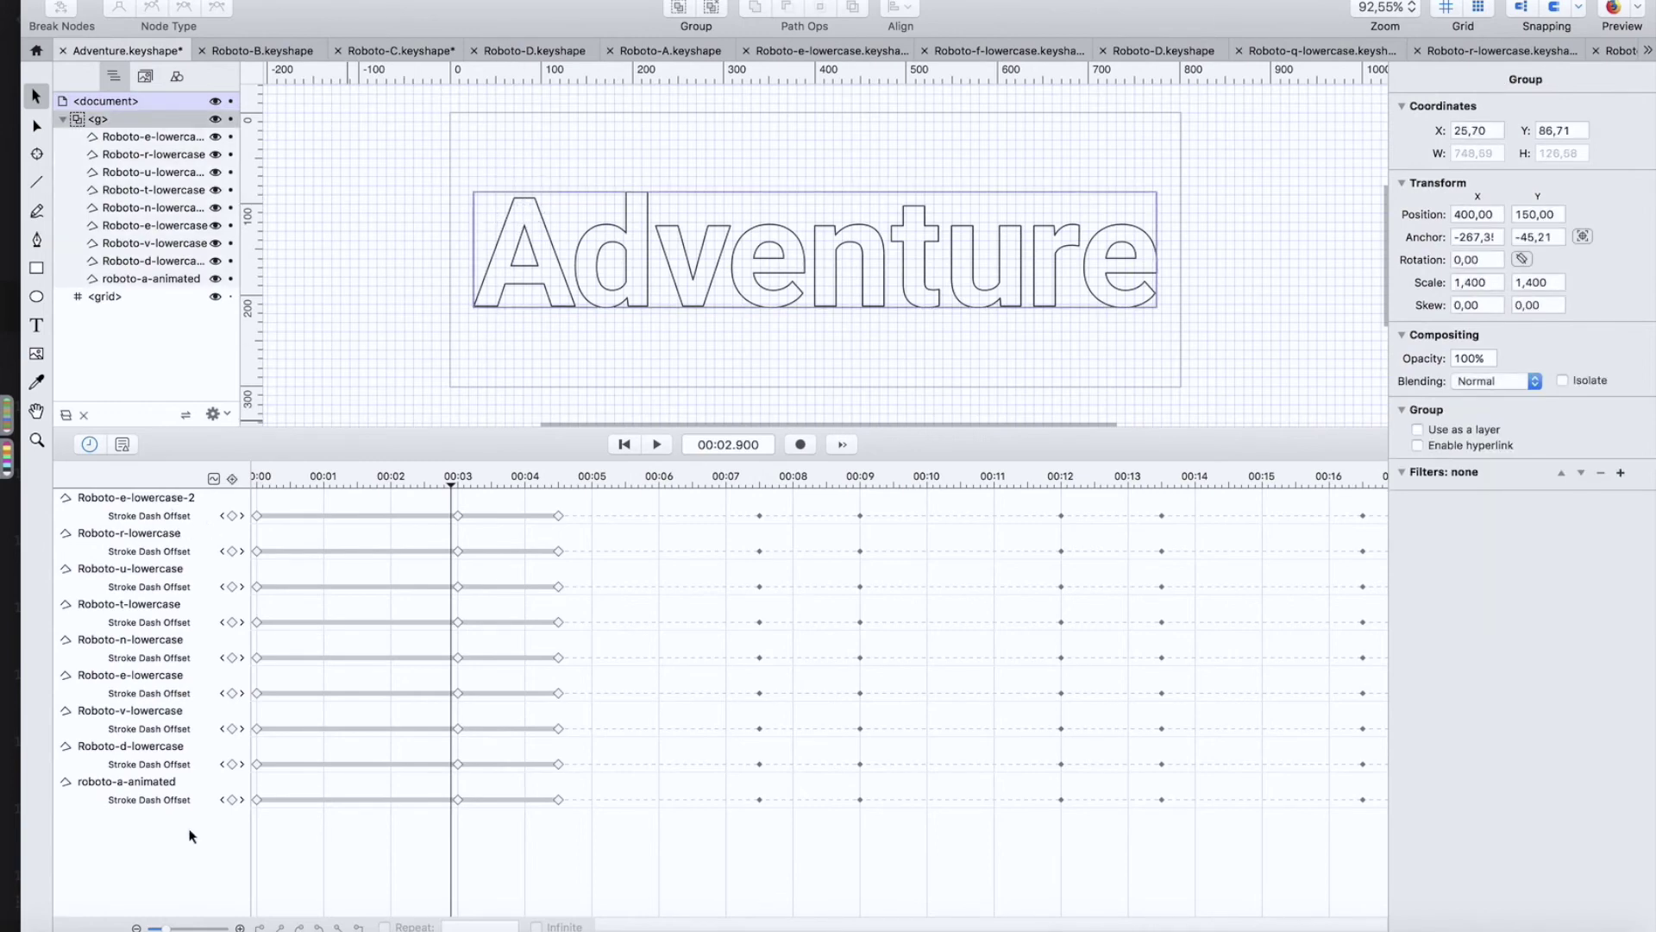
pyautogui.click(147, 781)
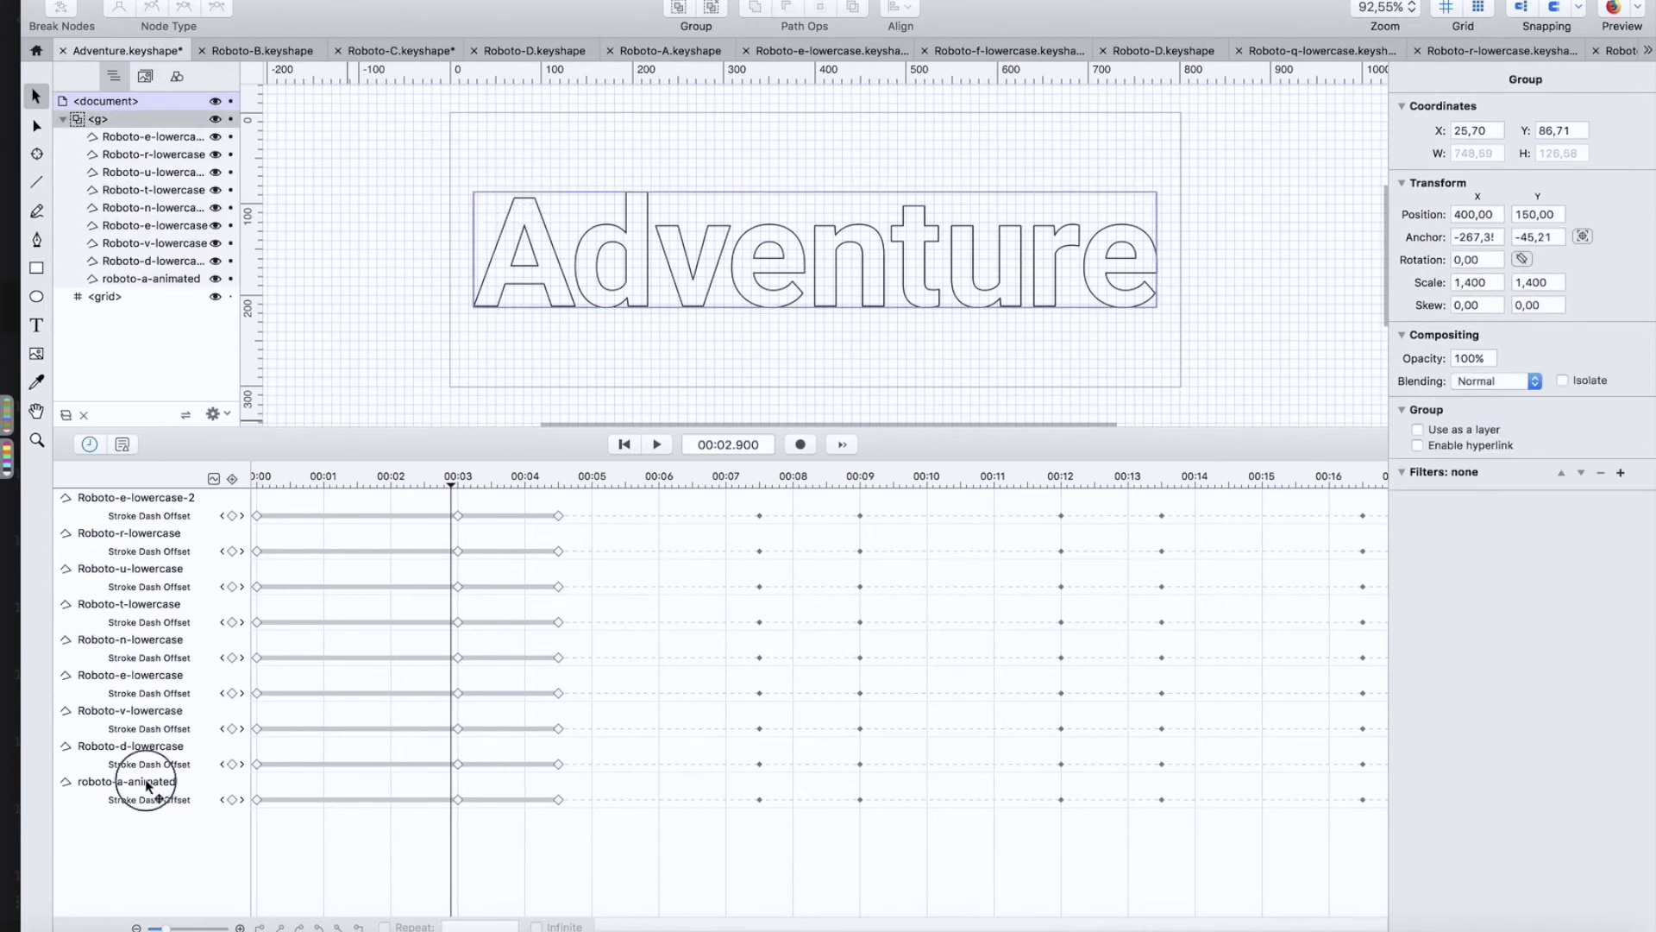
pyautogui.doubleClick(166, 279)
pyautogui.press('super+c')
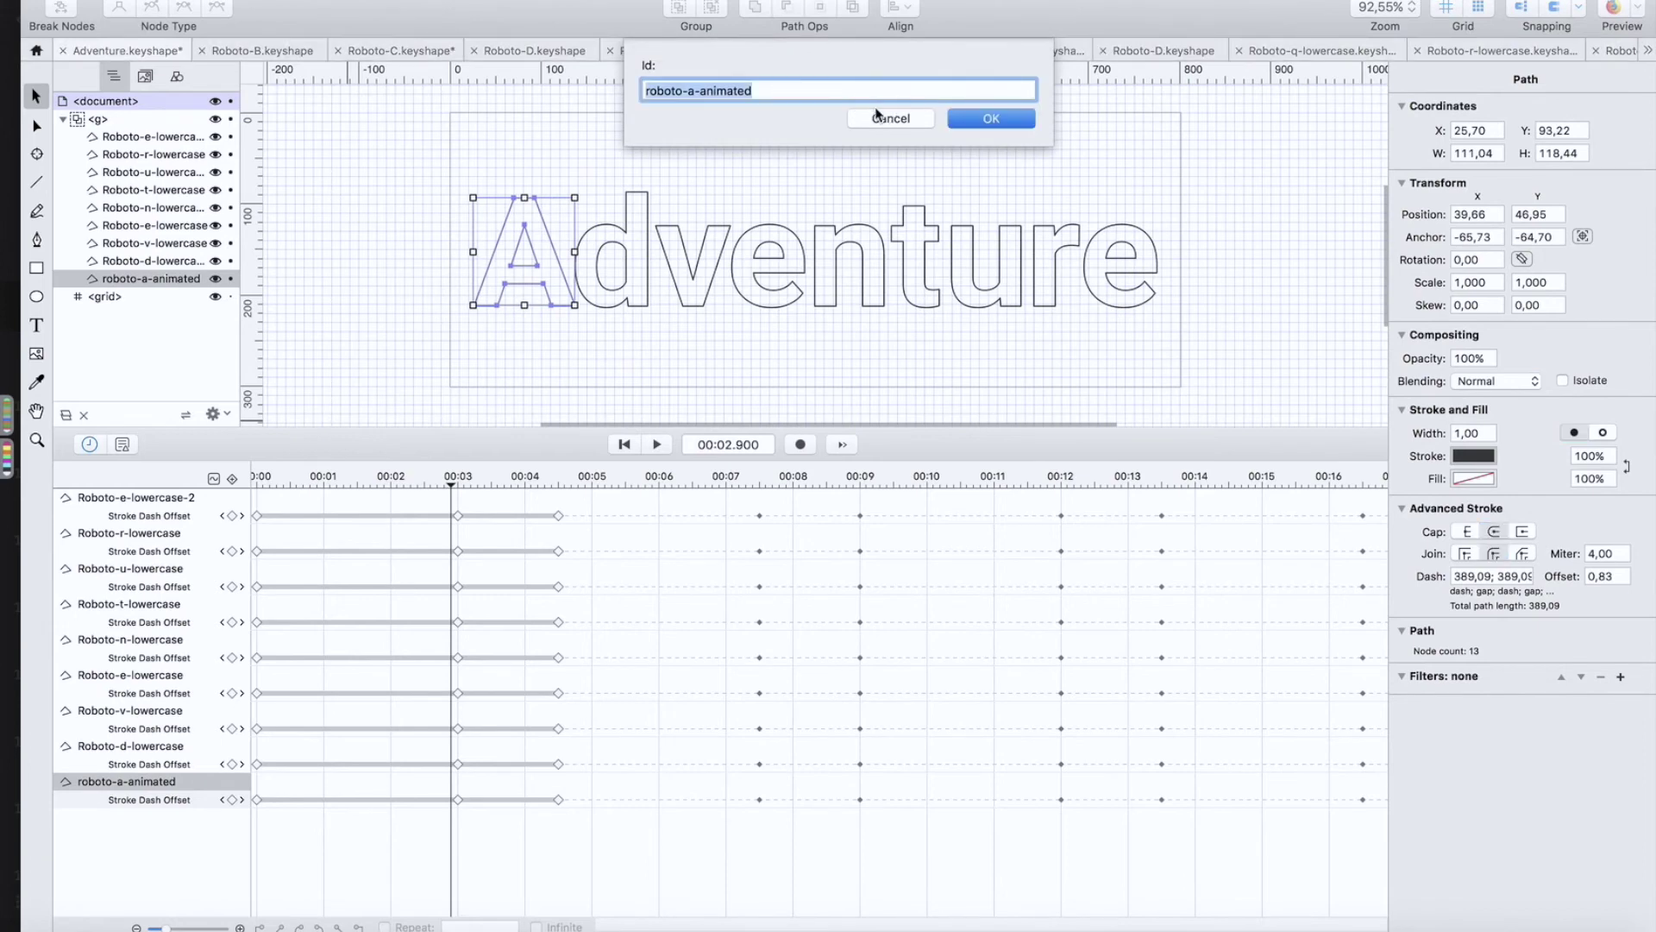
pyautogui.click(876, 117)
pyautogui.press('super+Tab')
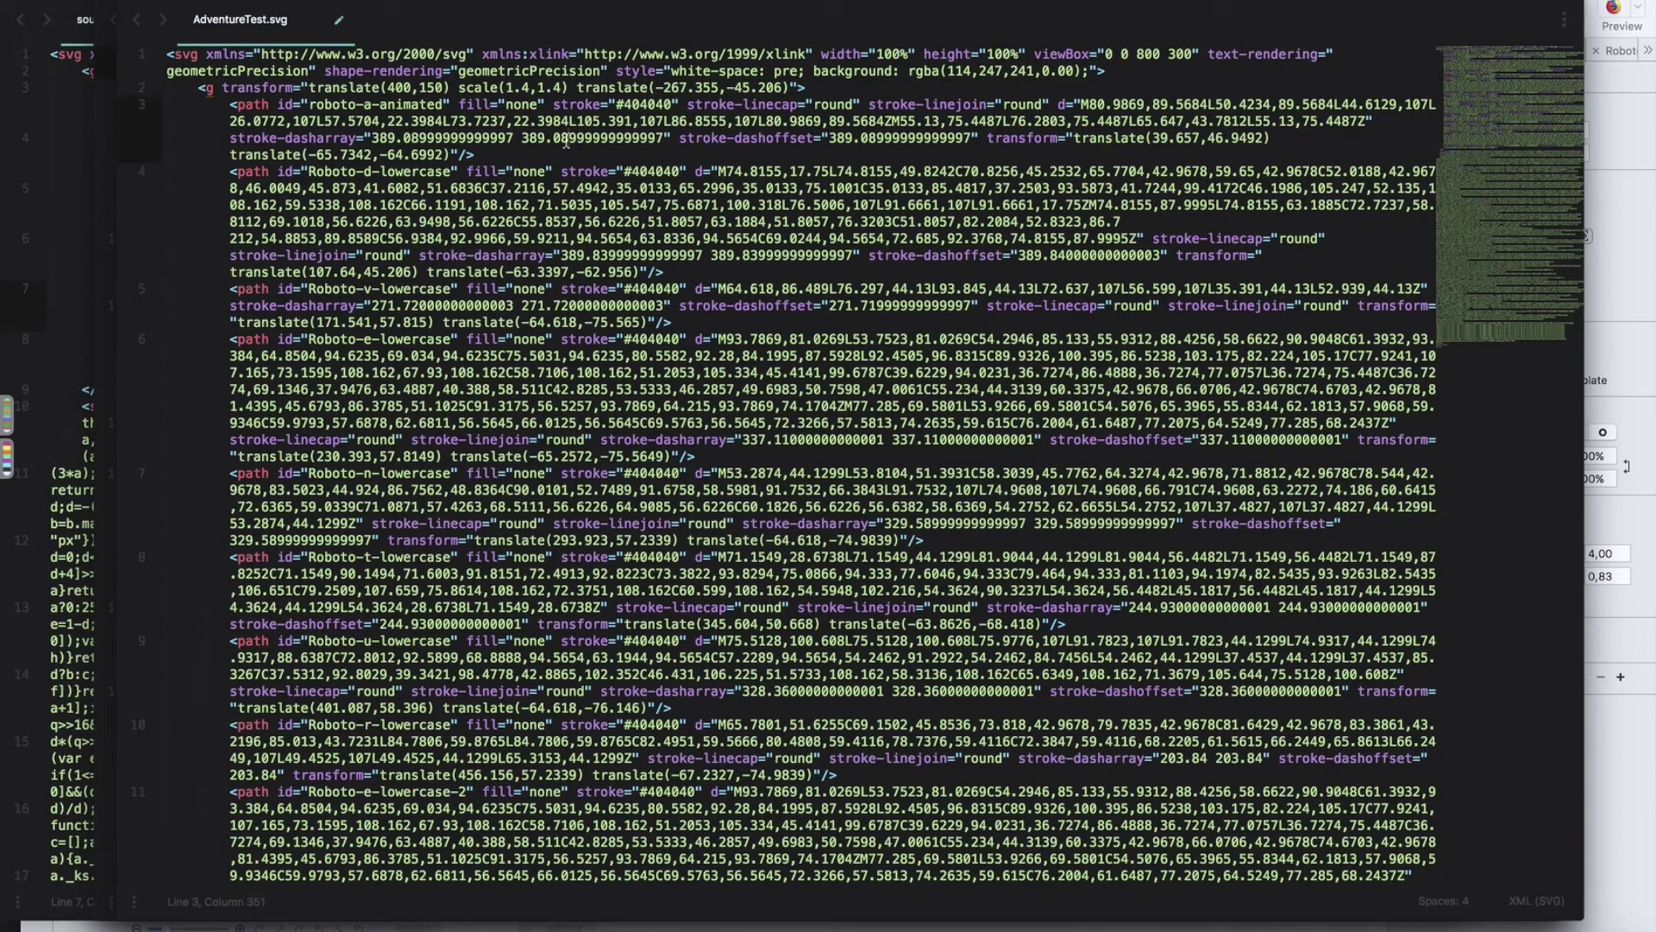
# Step: Rename the roboto-a-animated id to roboto-a2-animated on lines 3 and 36
pyautogui.press('super+f')
pyautogui.press('super+v')
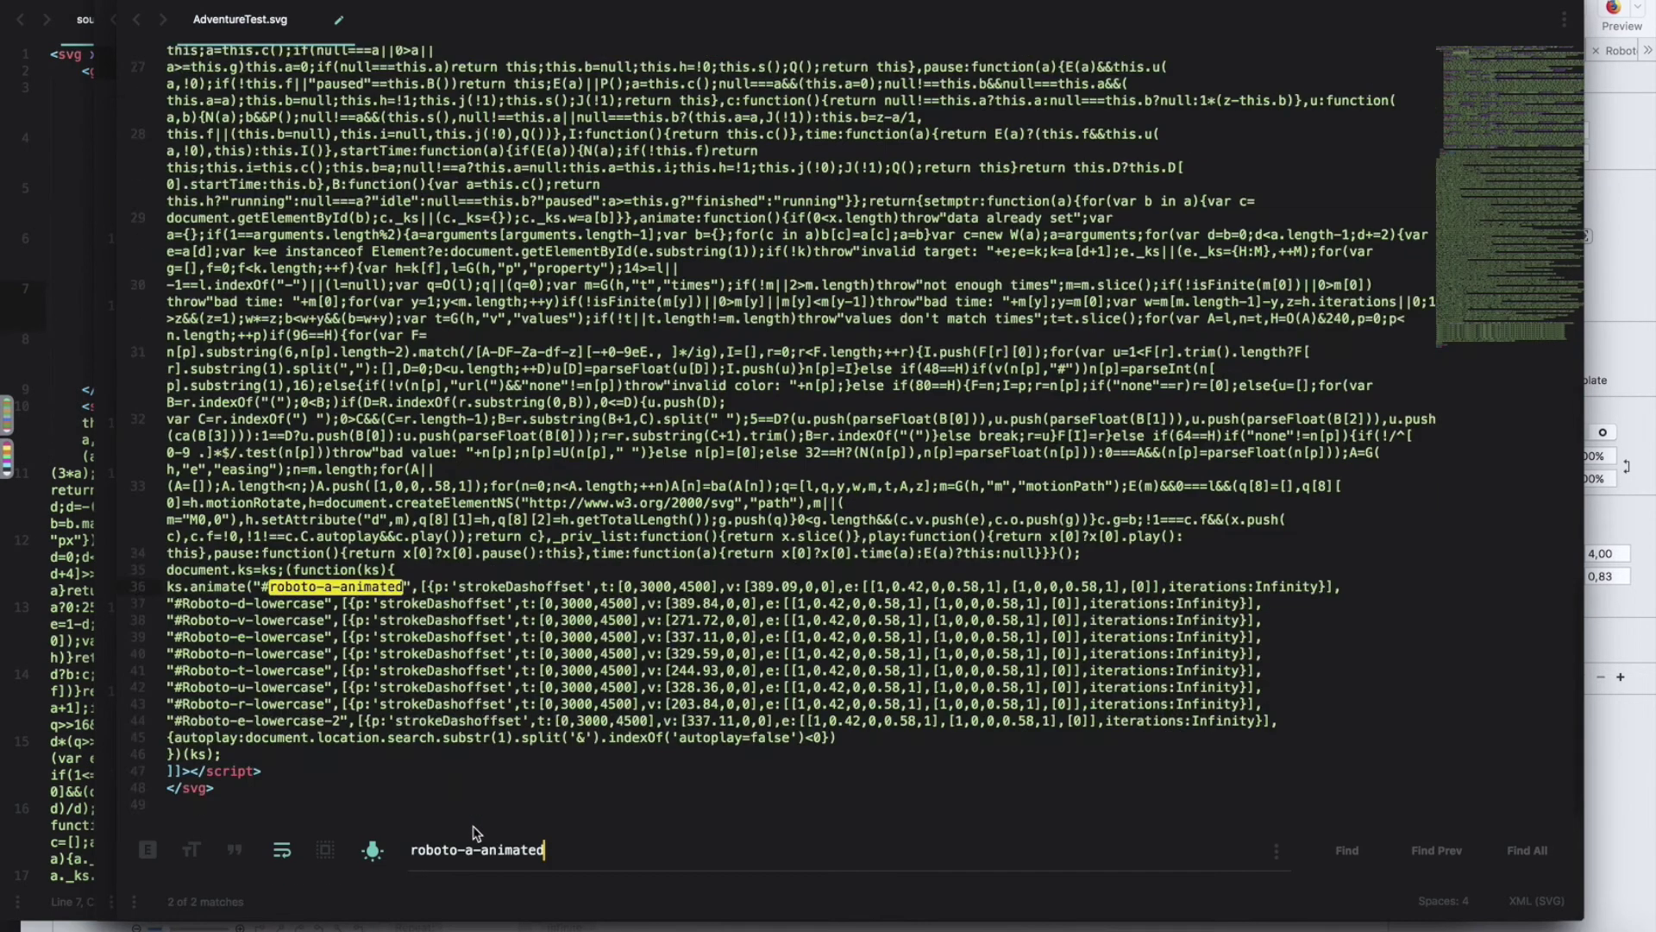
pyautogui.click(1351, 853)
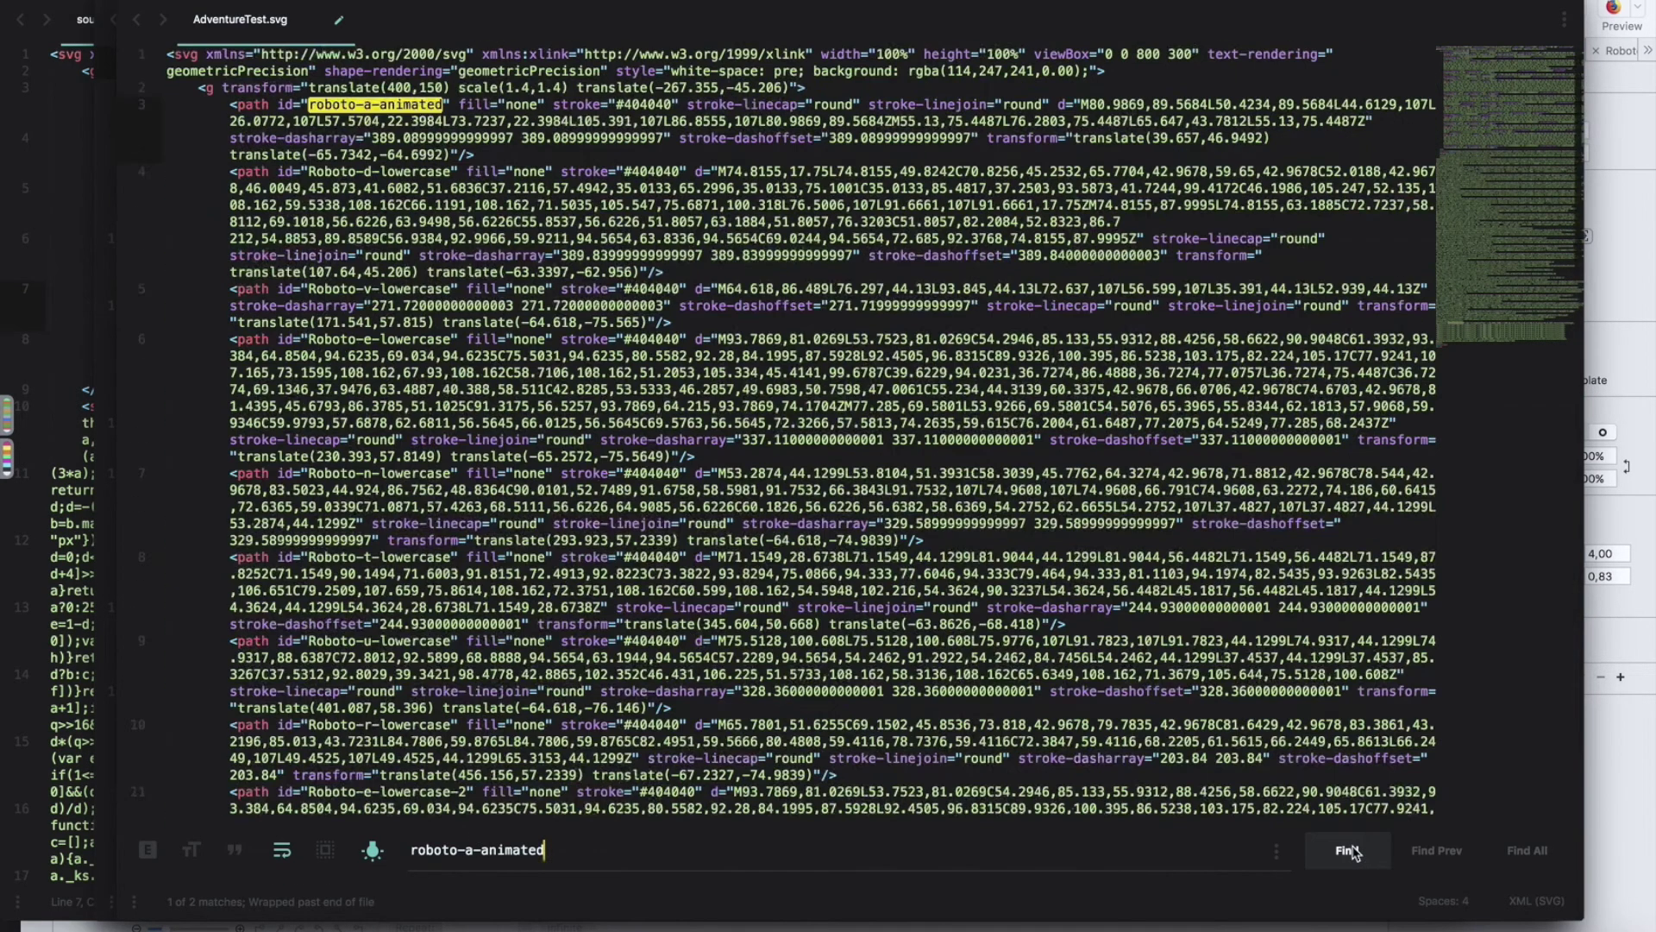
pyautogui.click(1352, 853)
pyautogui.click(1351, 853)
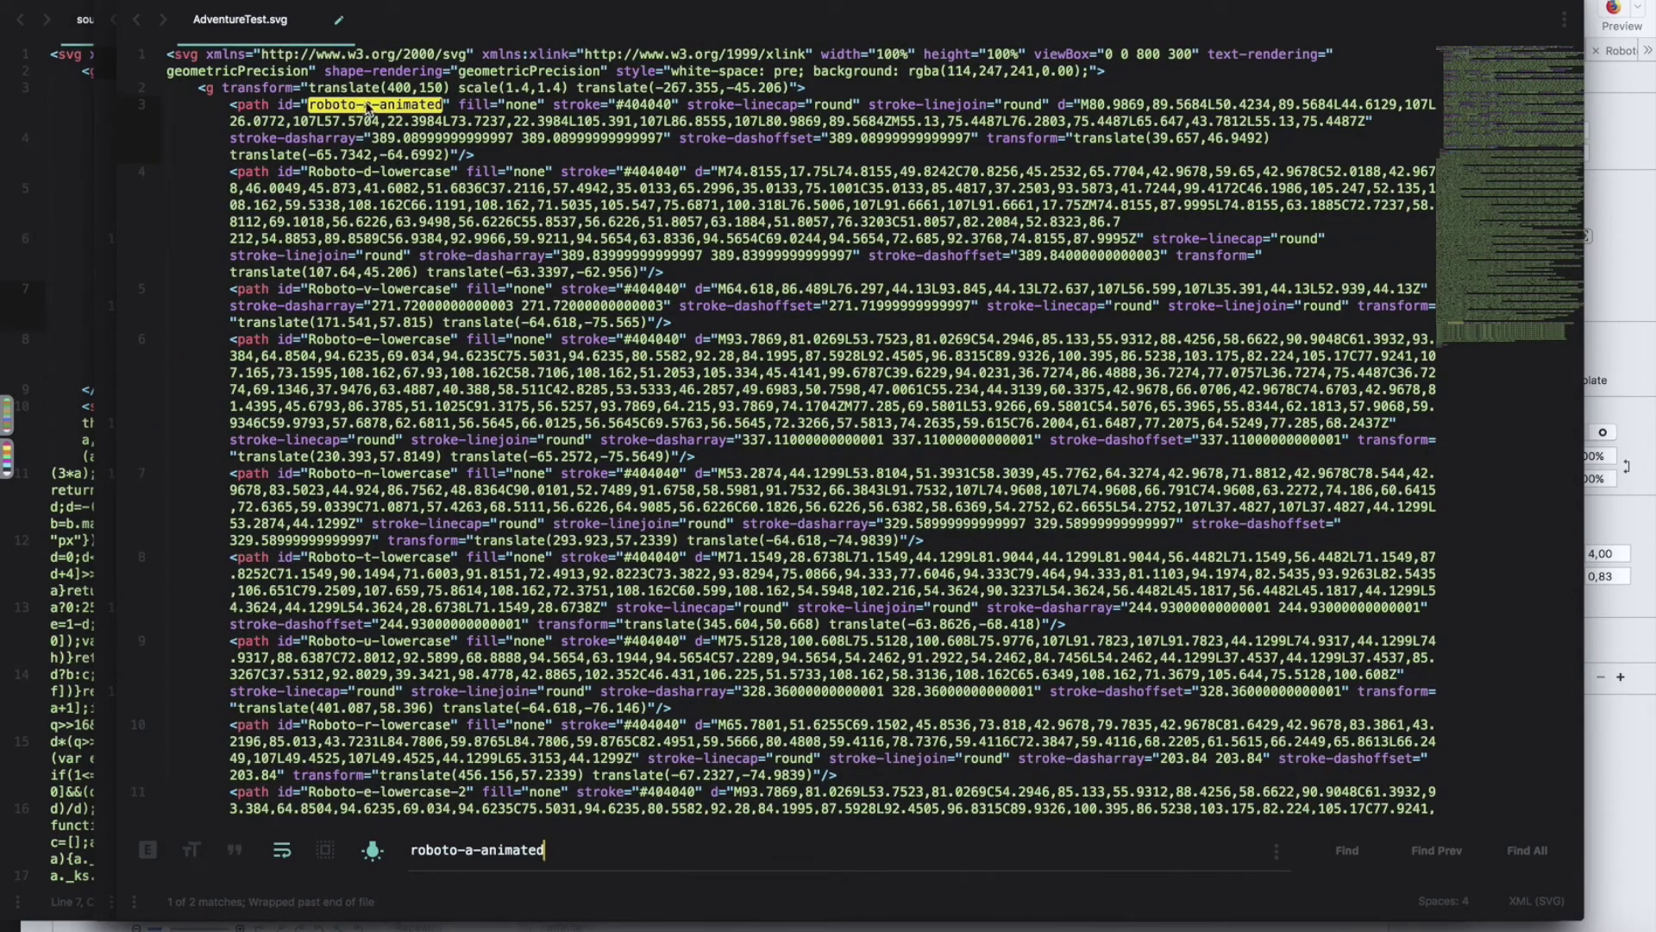
pyautogui.click(370, 107)
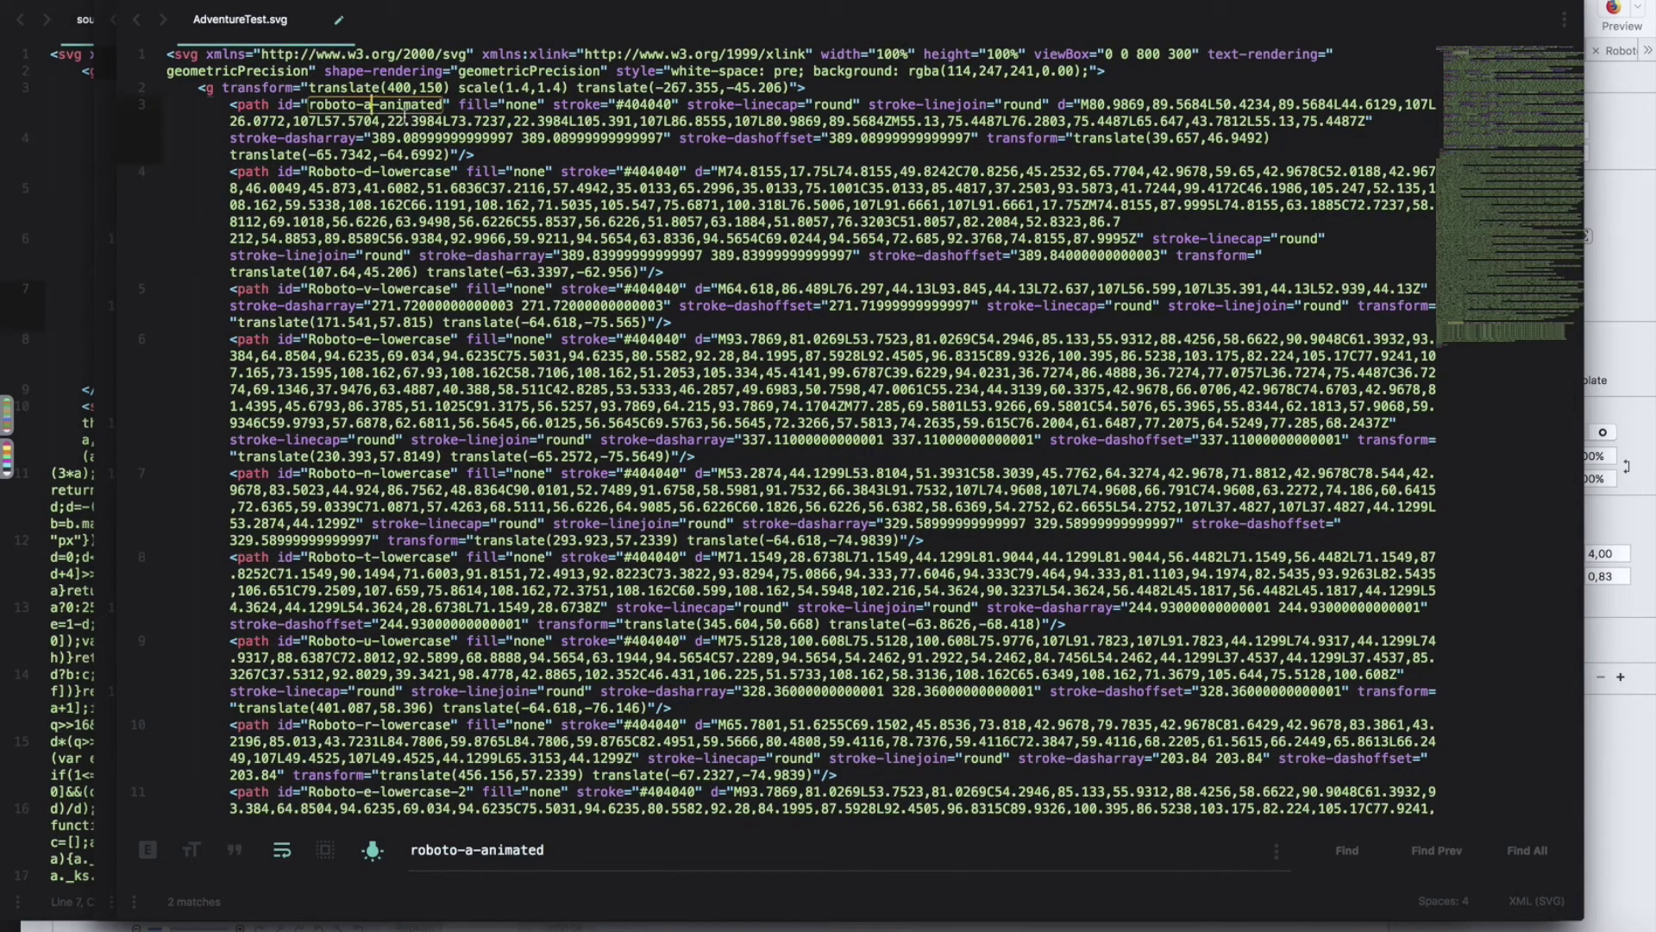
pyautogui.click(1350, 853)
pyautogui.click(330, 586)
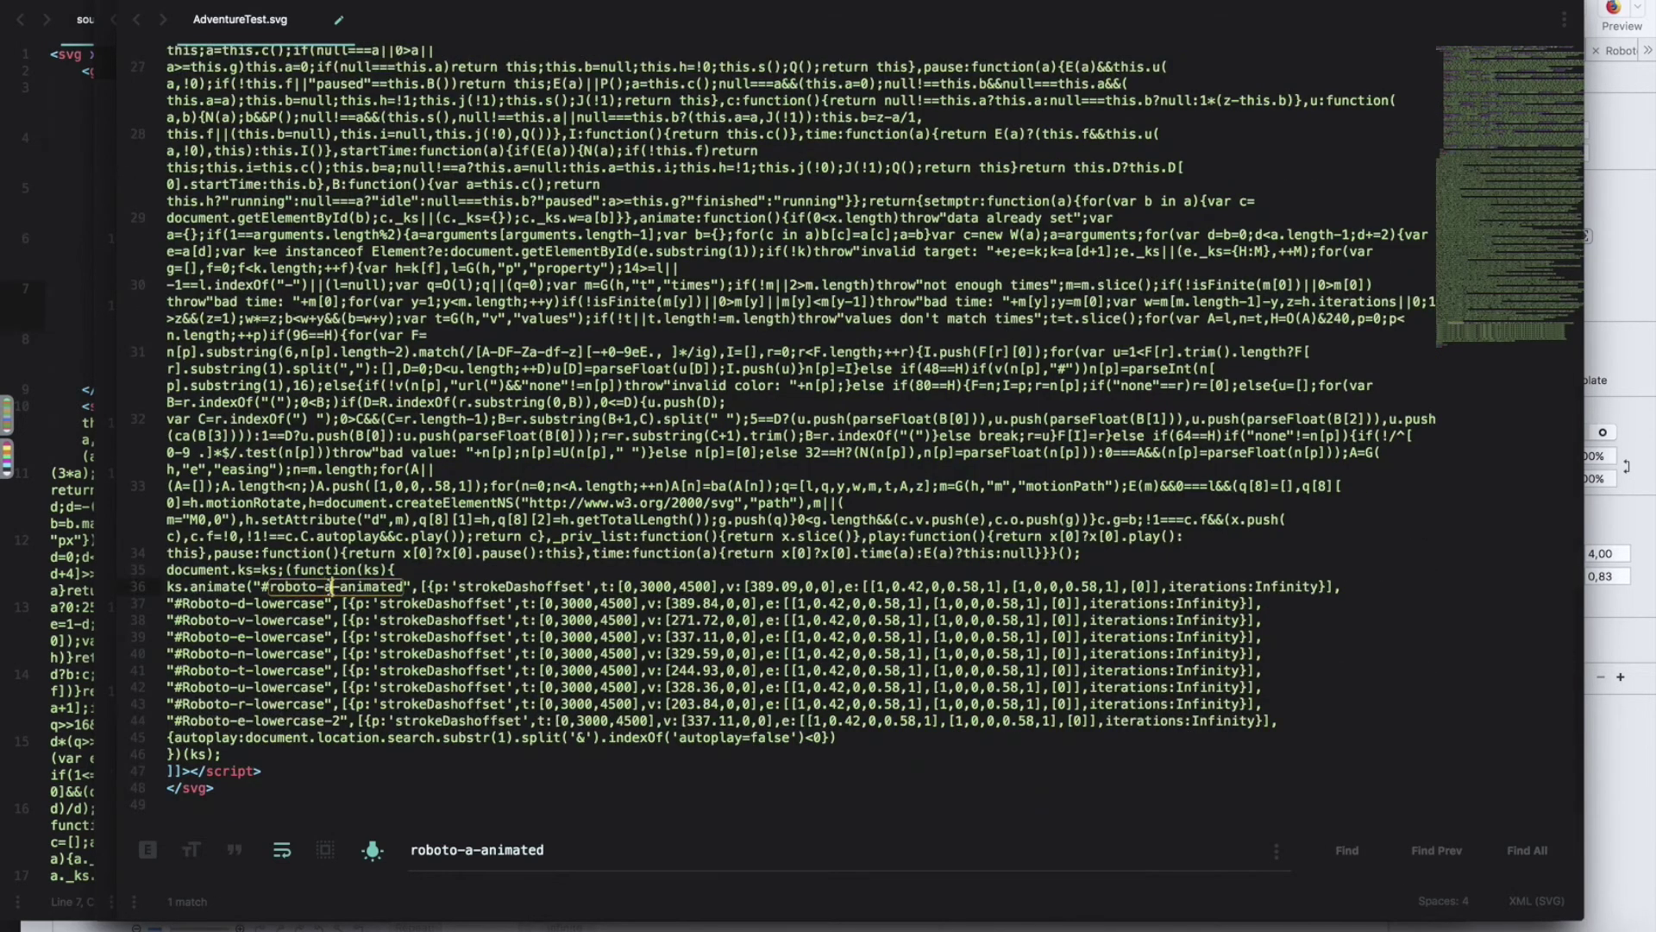
pyautogui.write('2')
pyautogui.click(583, 552)
# Step: Copy the entire SVG file and bring RapidWeaver to the front
pyautogui.press('super+a')
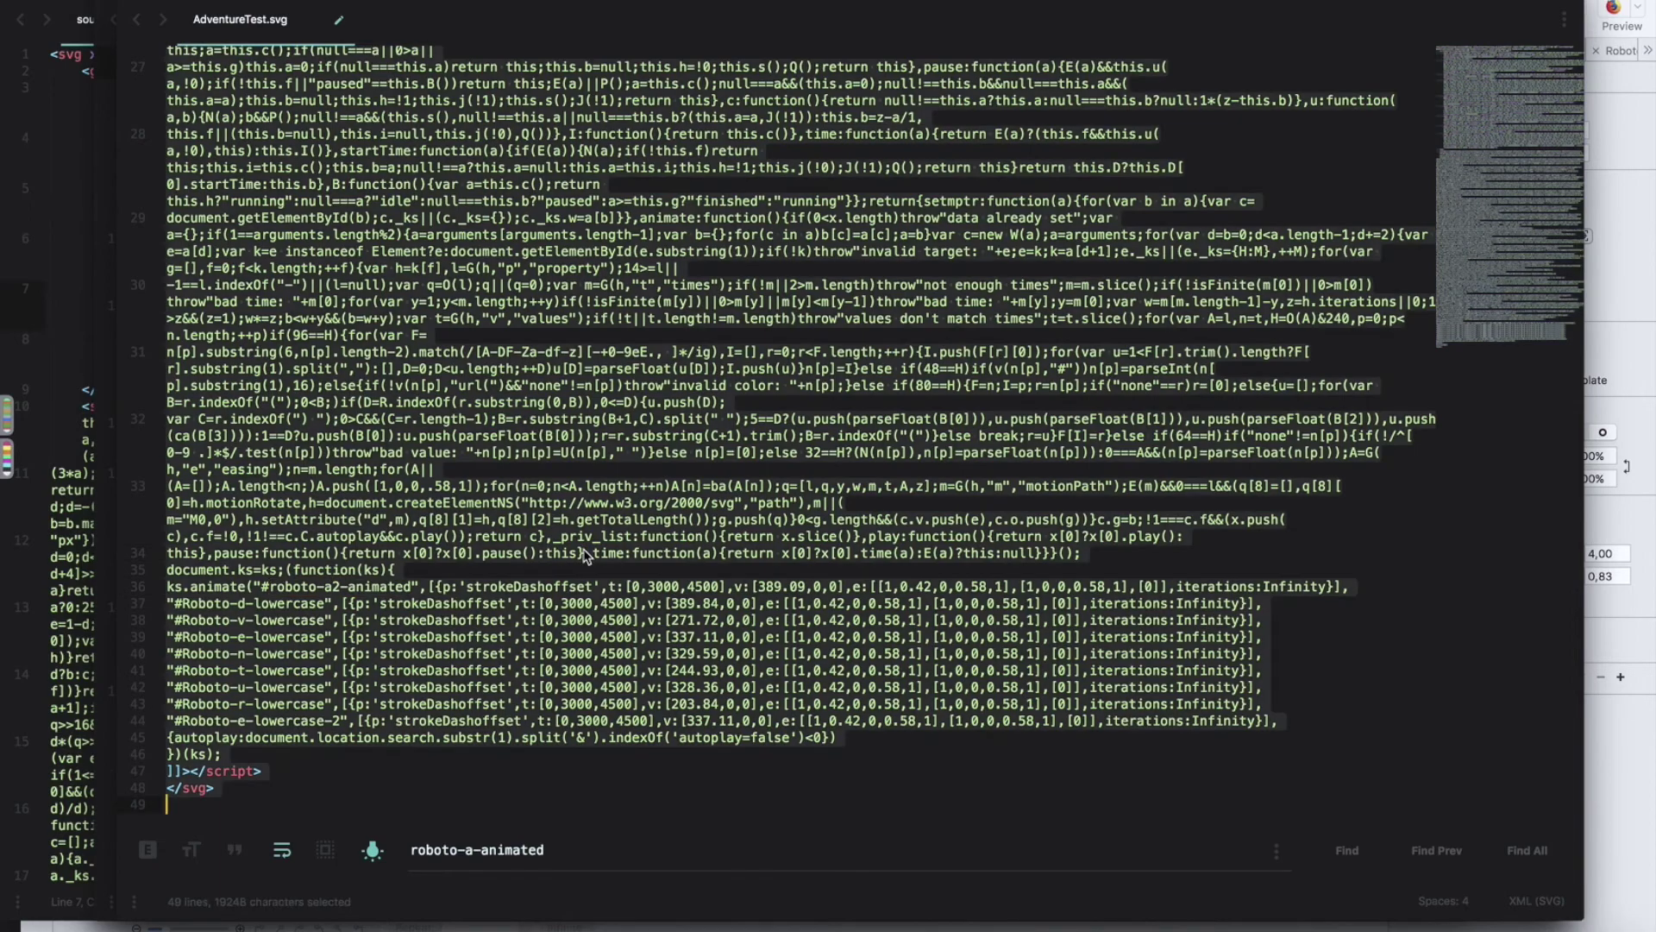
pyautogui.press('super+c')
pyautogui.press('super+Tab')
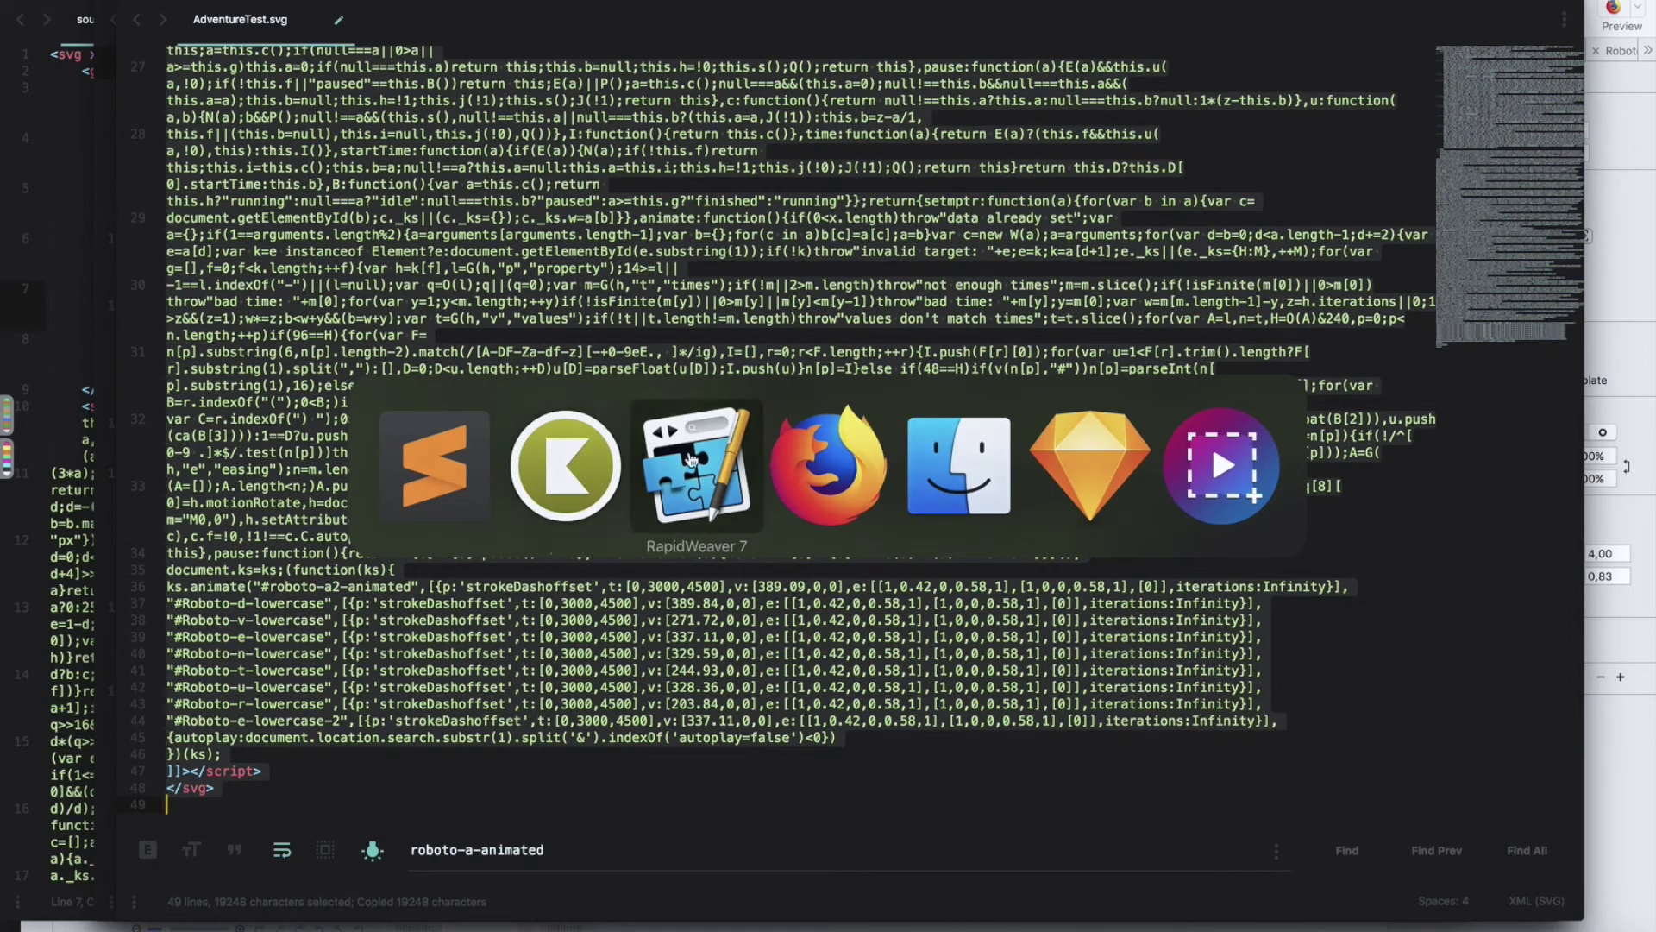
pyautogui.click(653, 450)
# Step: Replace the BluePrint SVG stack's code with the copied SVG and preview the page
pyautogui.press('super+e')
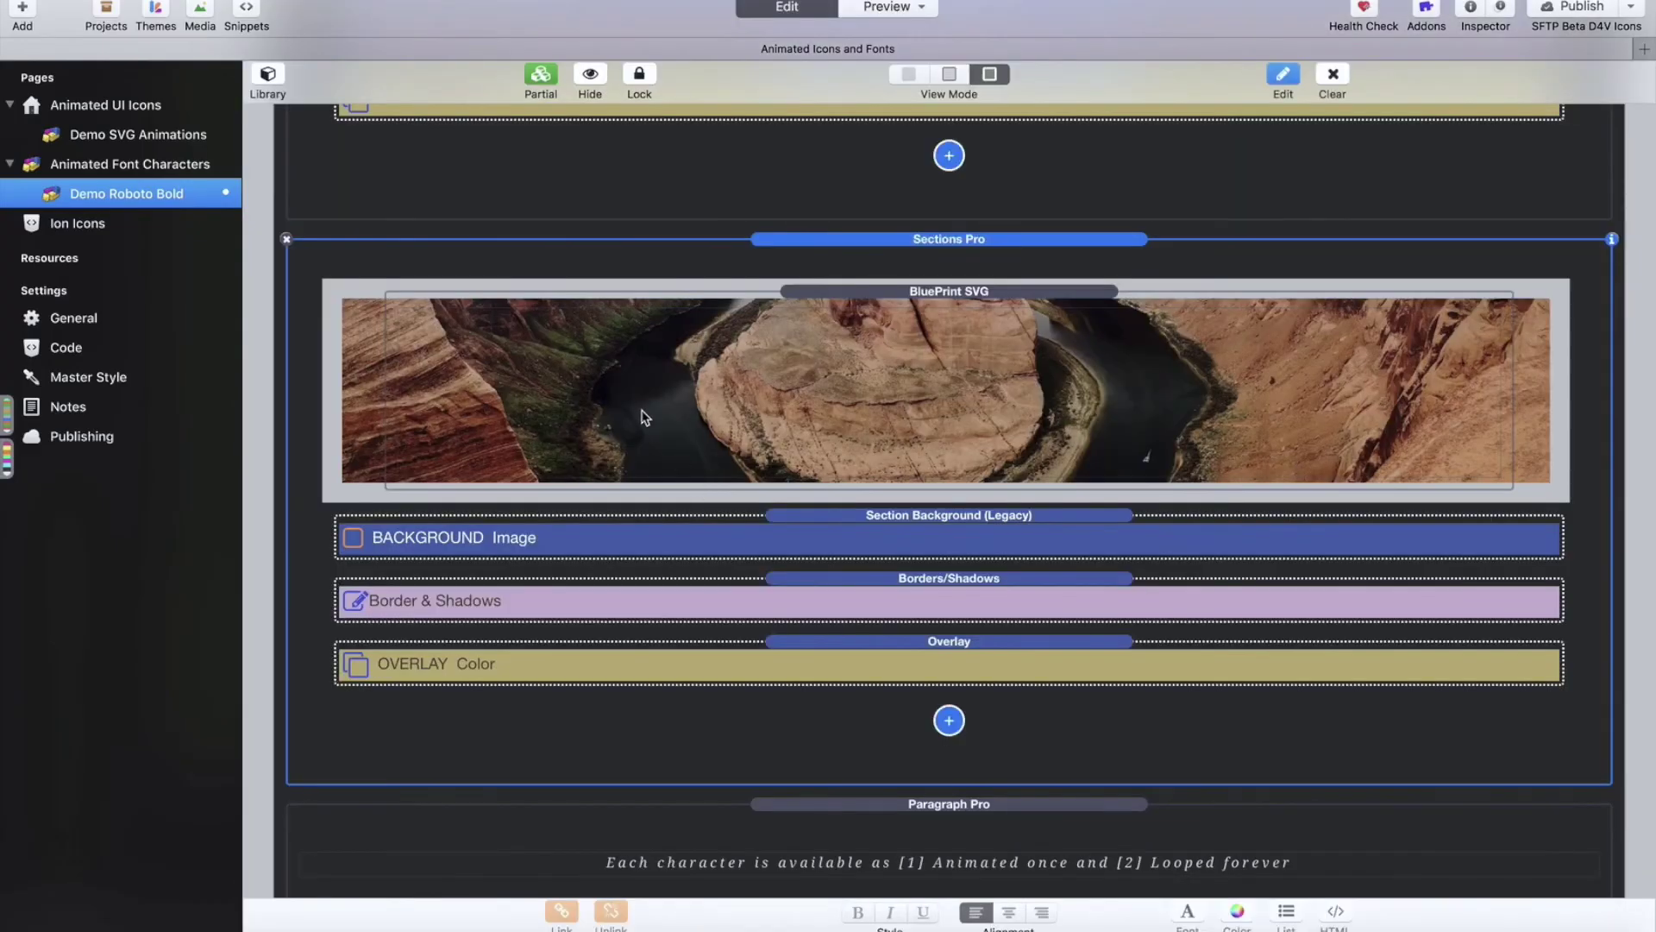
pyautogui.doubleClick(643, 418)
pyautogui.press('super+a')
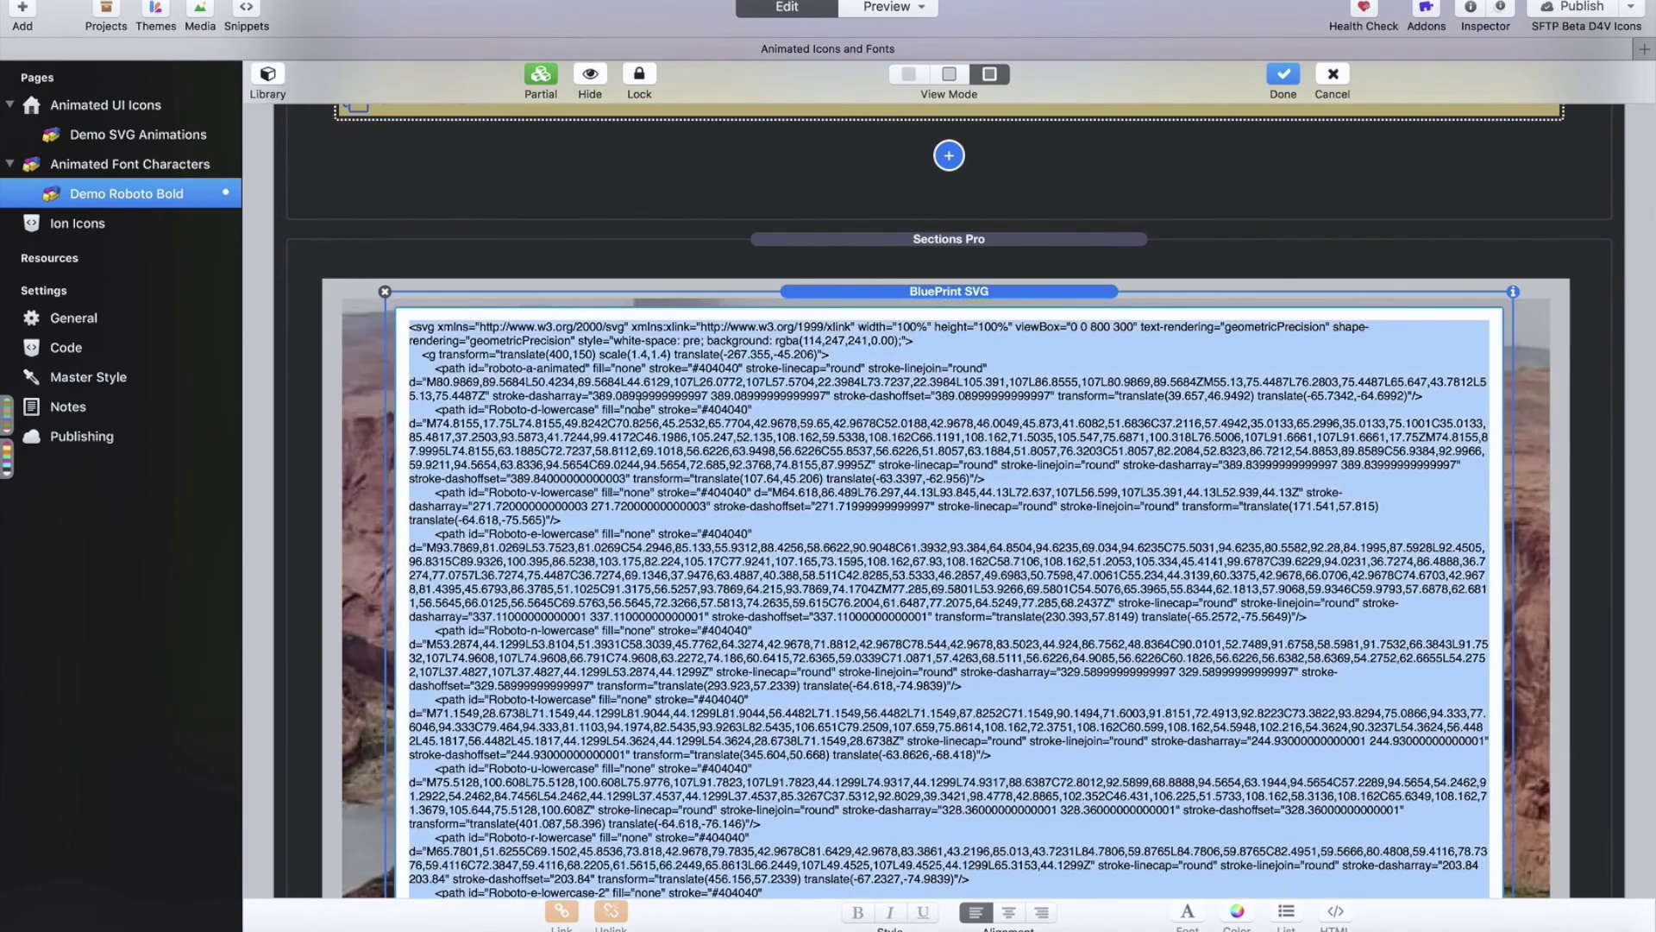
pyautogui.press('super+v')
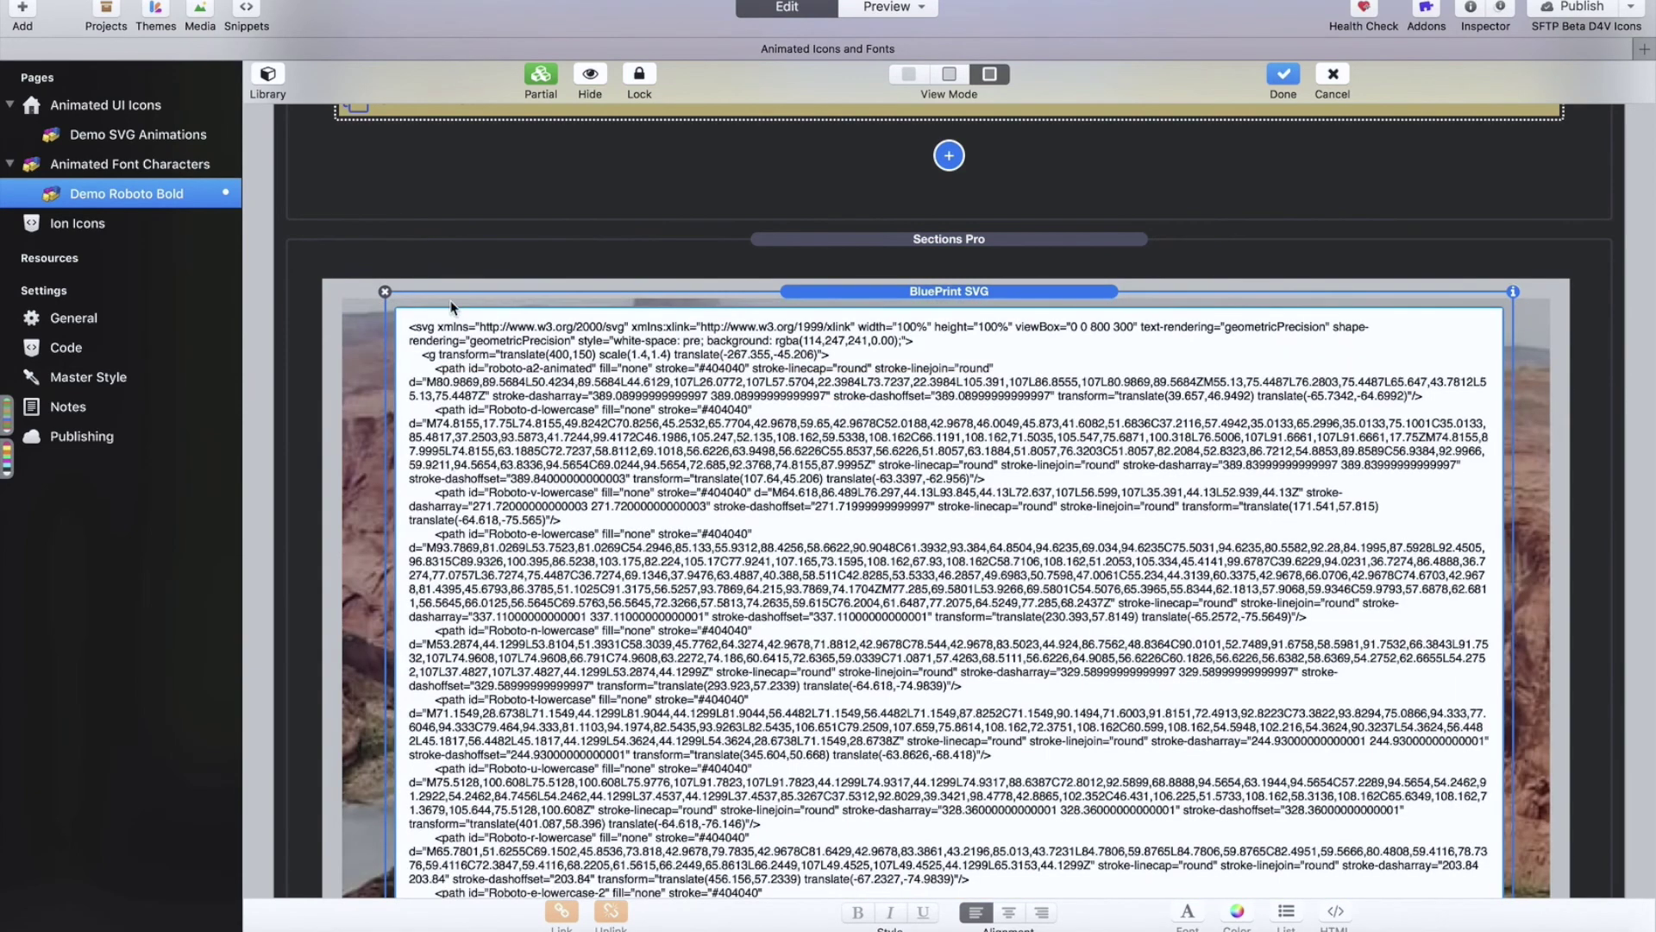
pyautogui.click(365, 244)
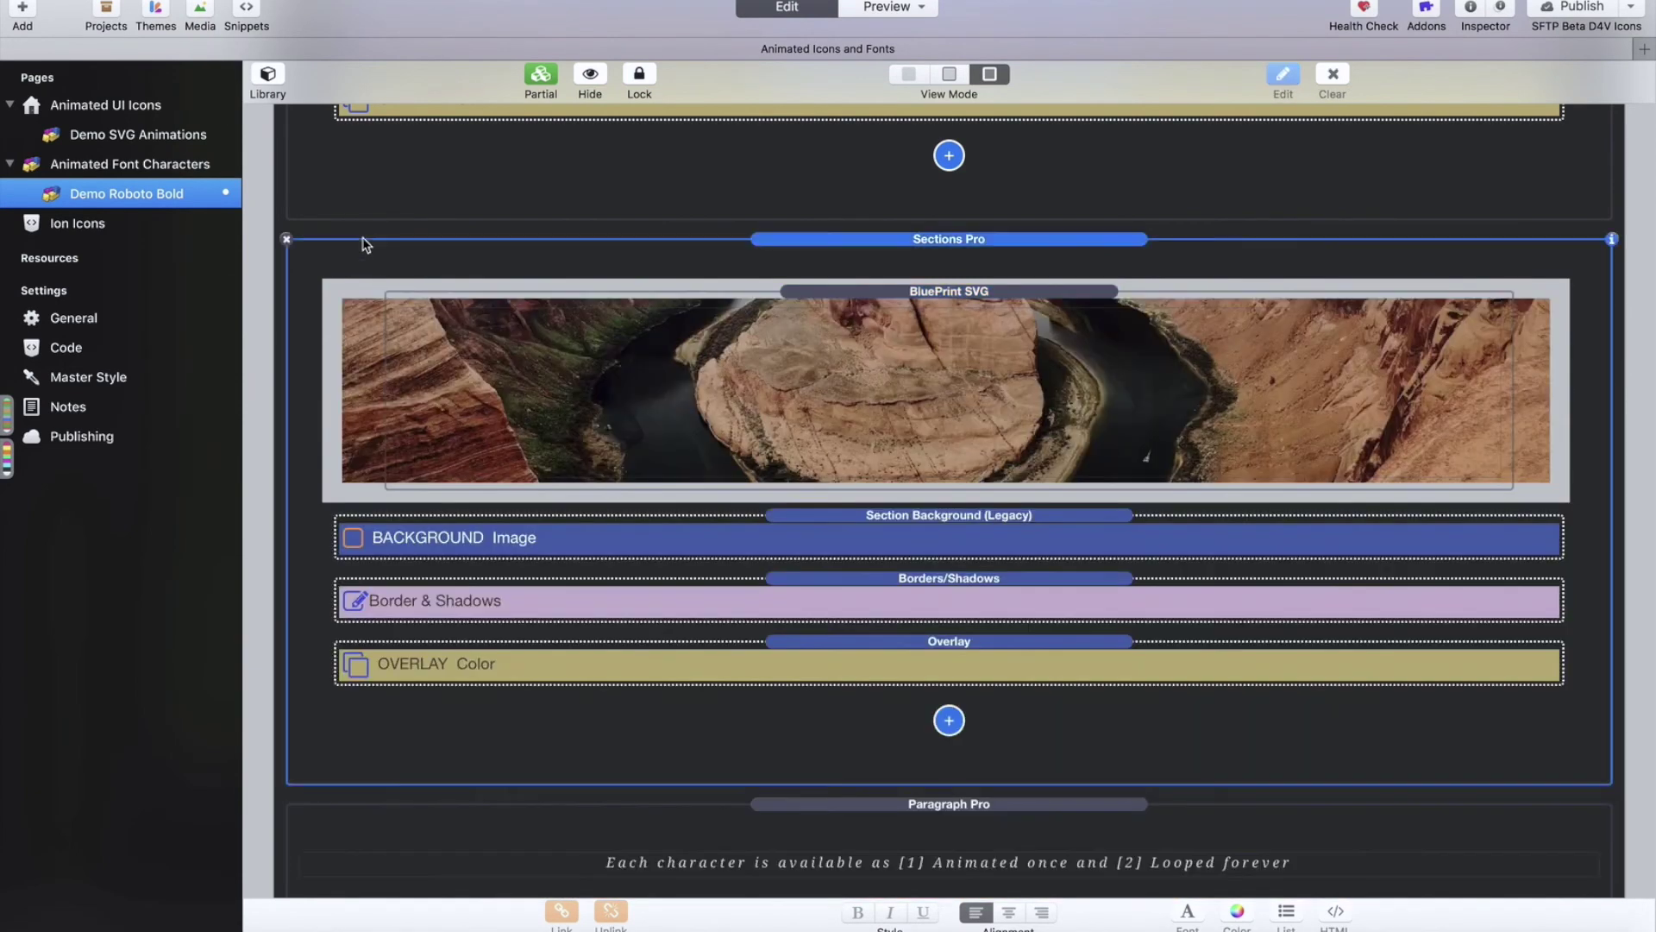
pyautogui.press('super+r')
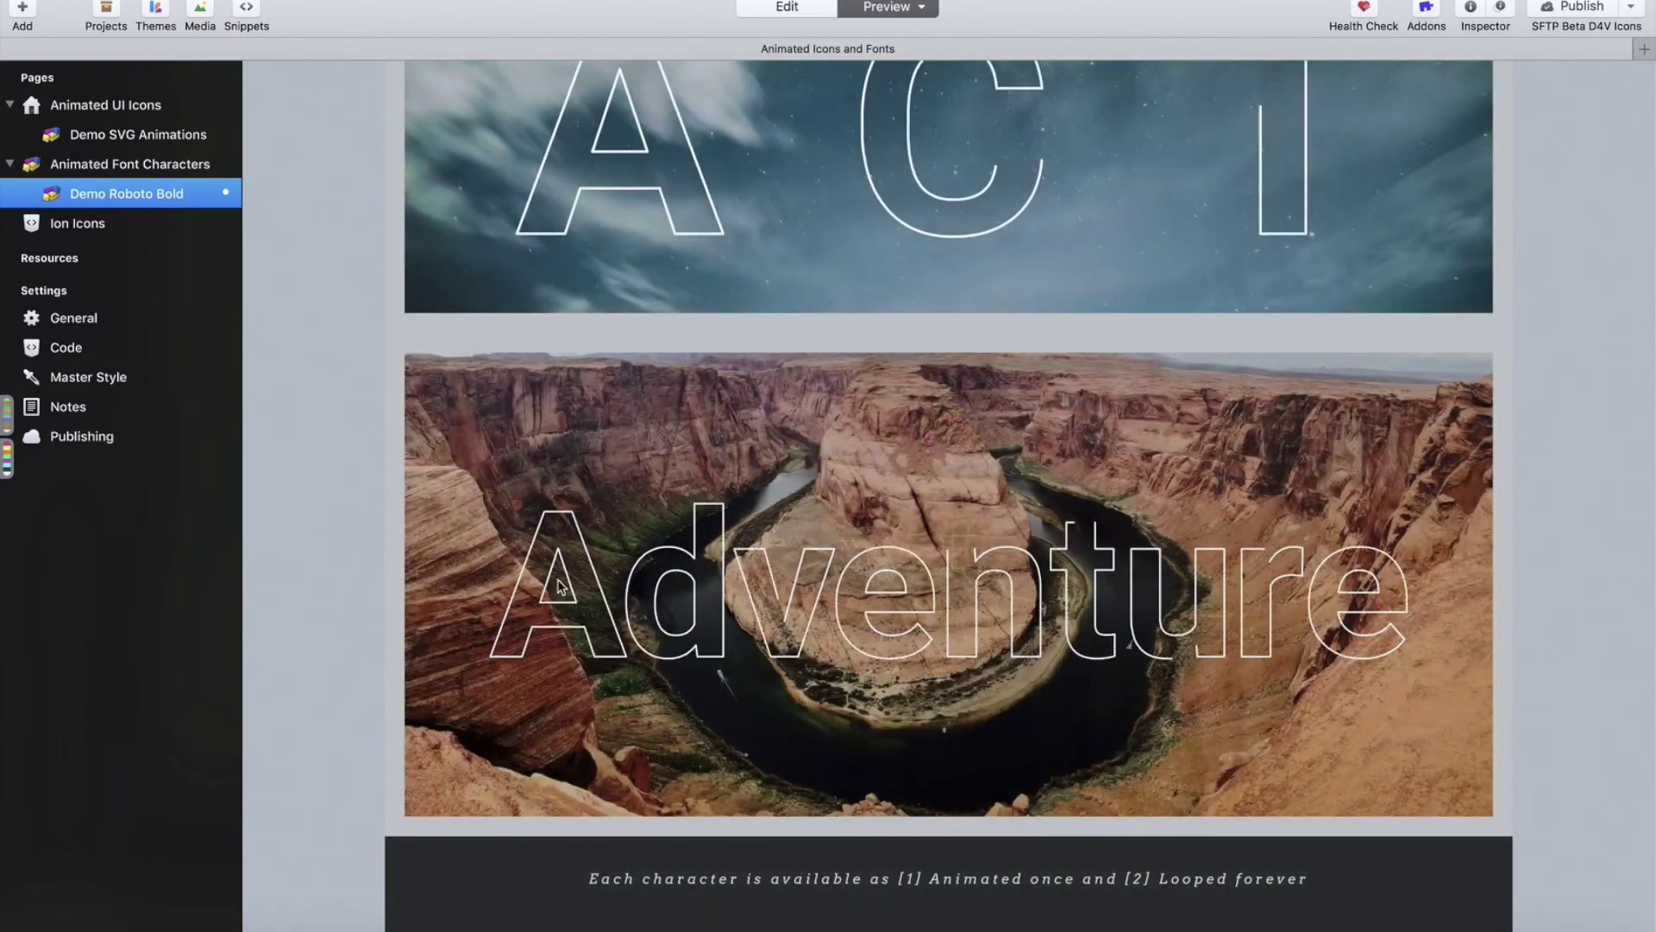
# Step: Scroll the preview to watch the Adventure outline animate over the canyon photo
pyautogui.scroll(3, 655, 535)
pyautogui.scroll(-3, 654, 530)
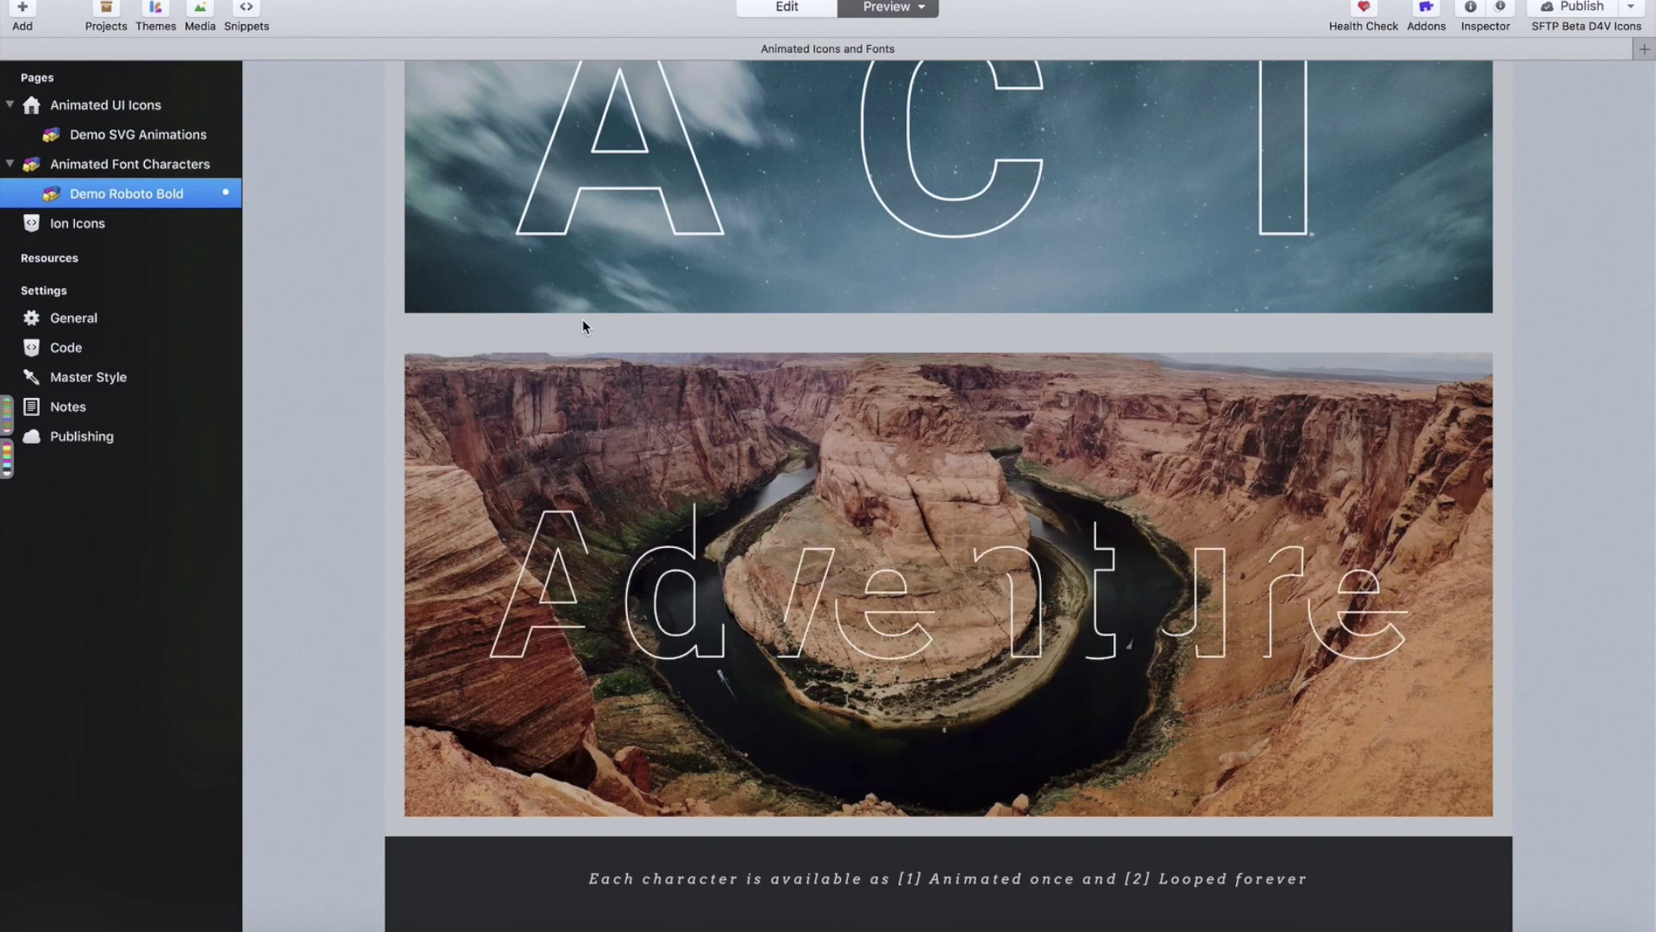
pyautogui.scroll(-1, 583, 328)
pyautogui.scroll(5, 582, 329)
pyautogui.scroll(-4, 582, 329)
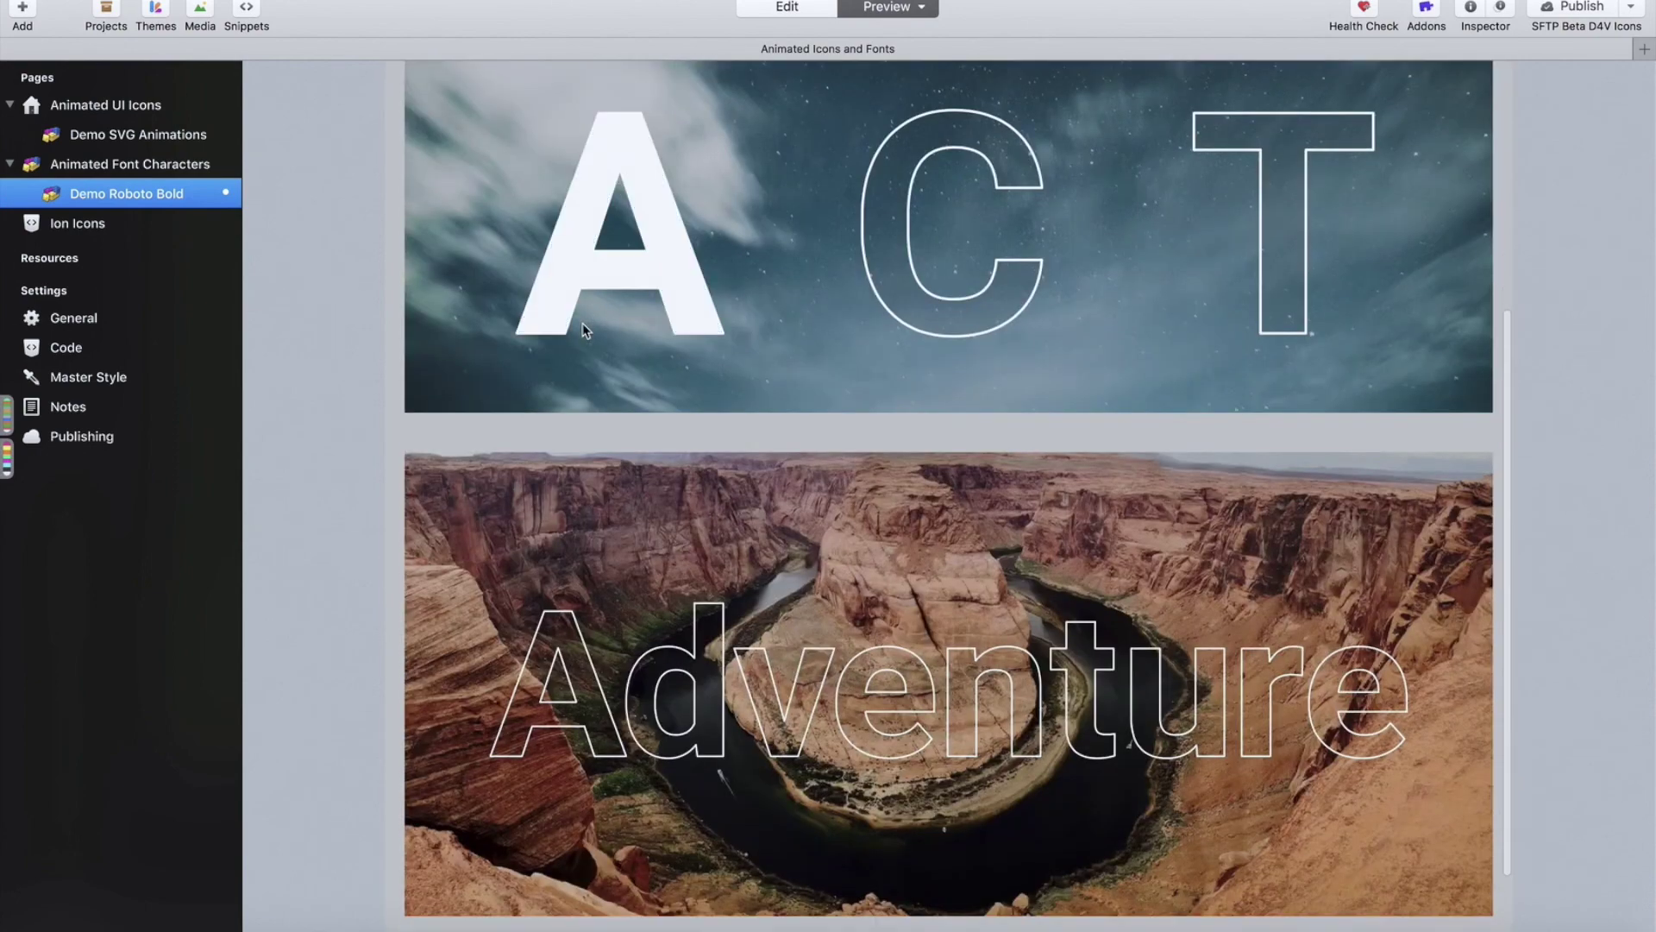
# Step: Narrow the preview to 320 px wide, then show the Animated Font Characters page
pyautogui.moveTo(1517, 150); pyautogui.dragTo(1441, 155)
pyautogui.scroll(-3, 1136, 443)
pyautogui.scroll(5, 1136, 442)
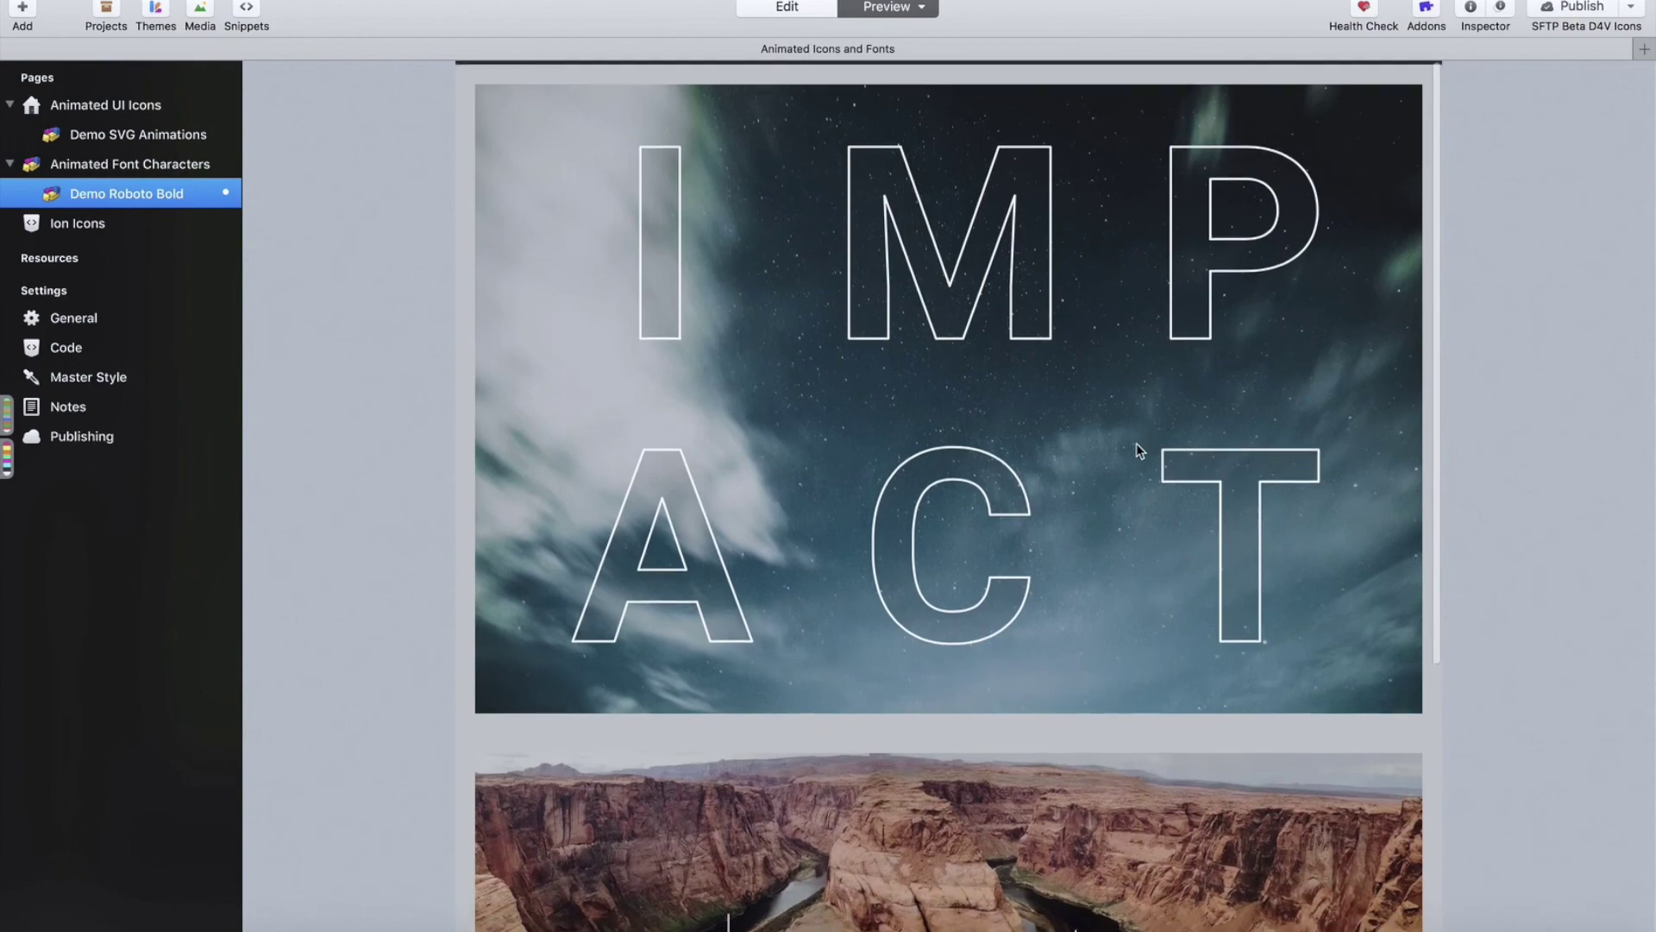
pyautogui.click(173, 164)
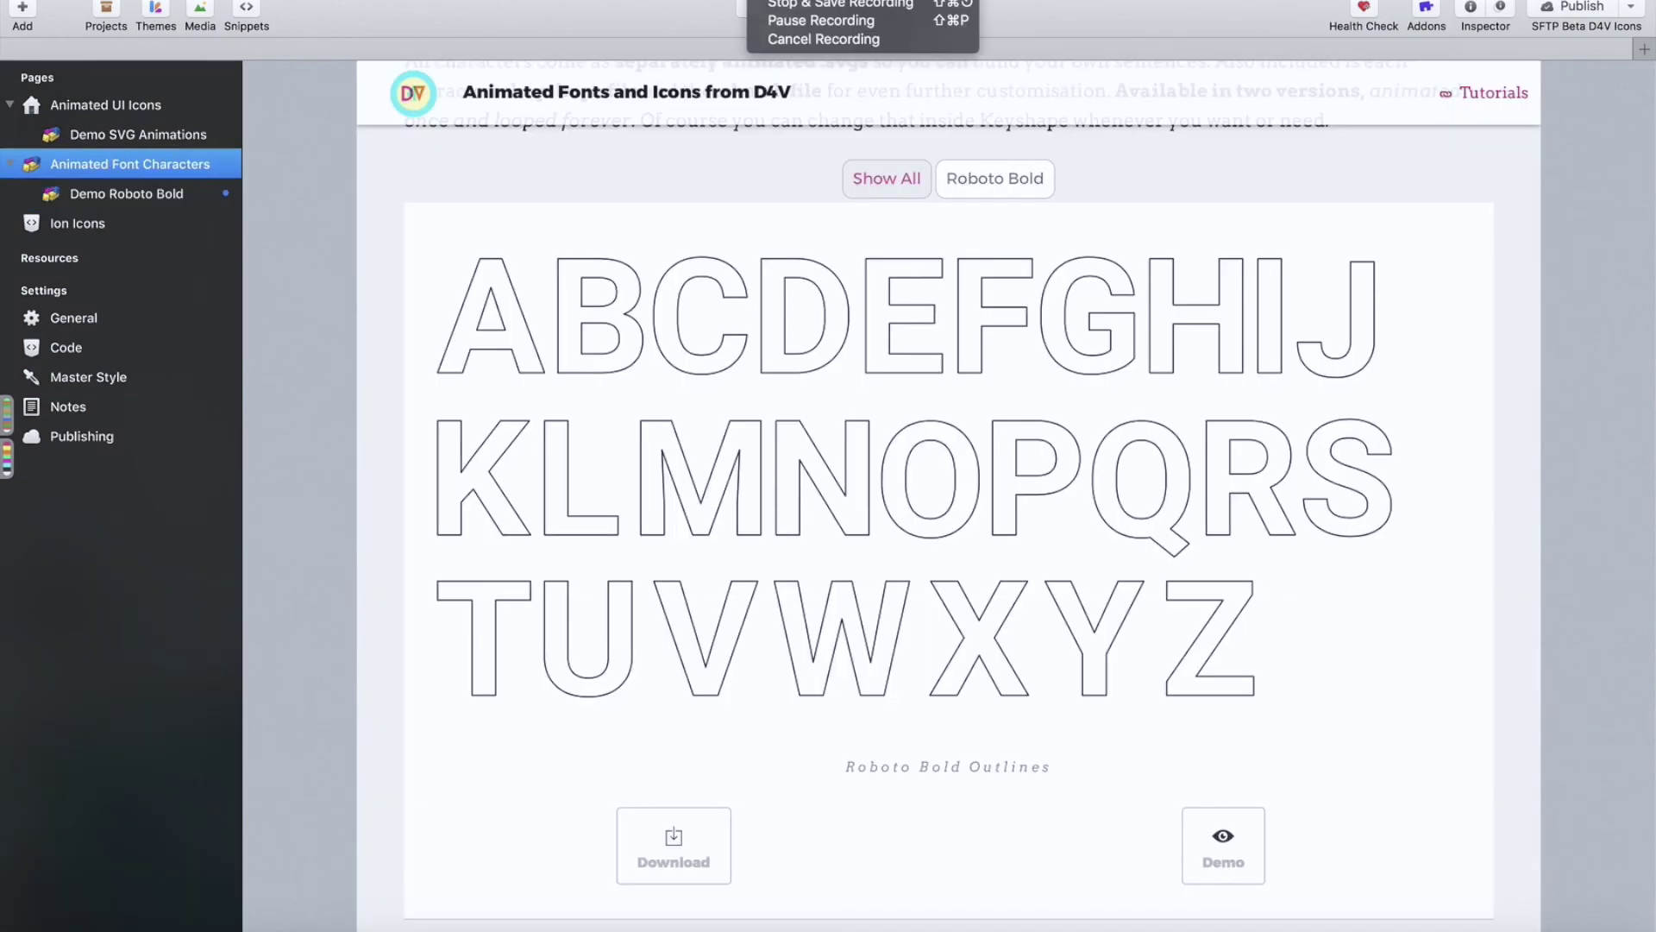